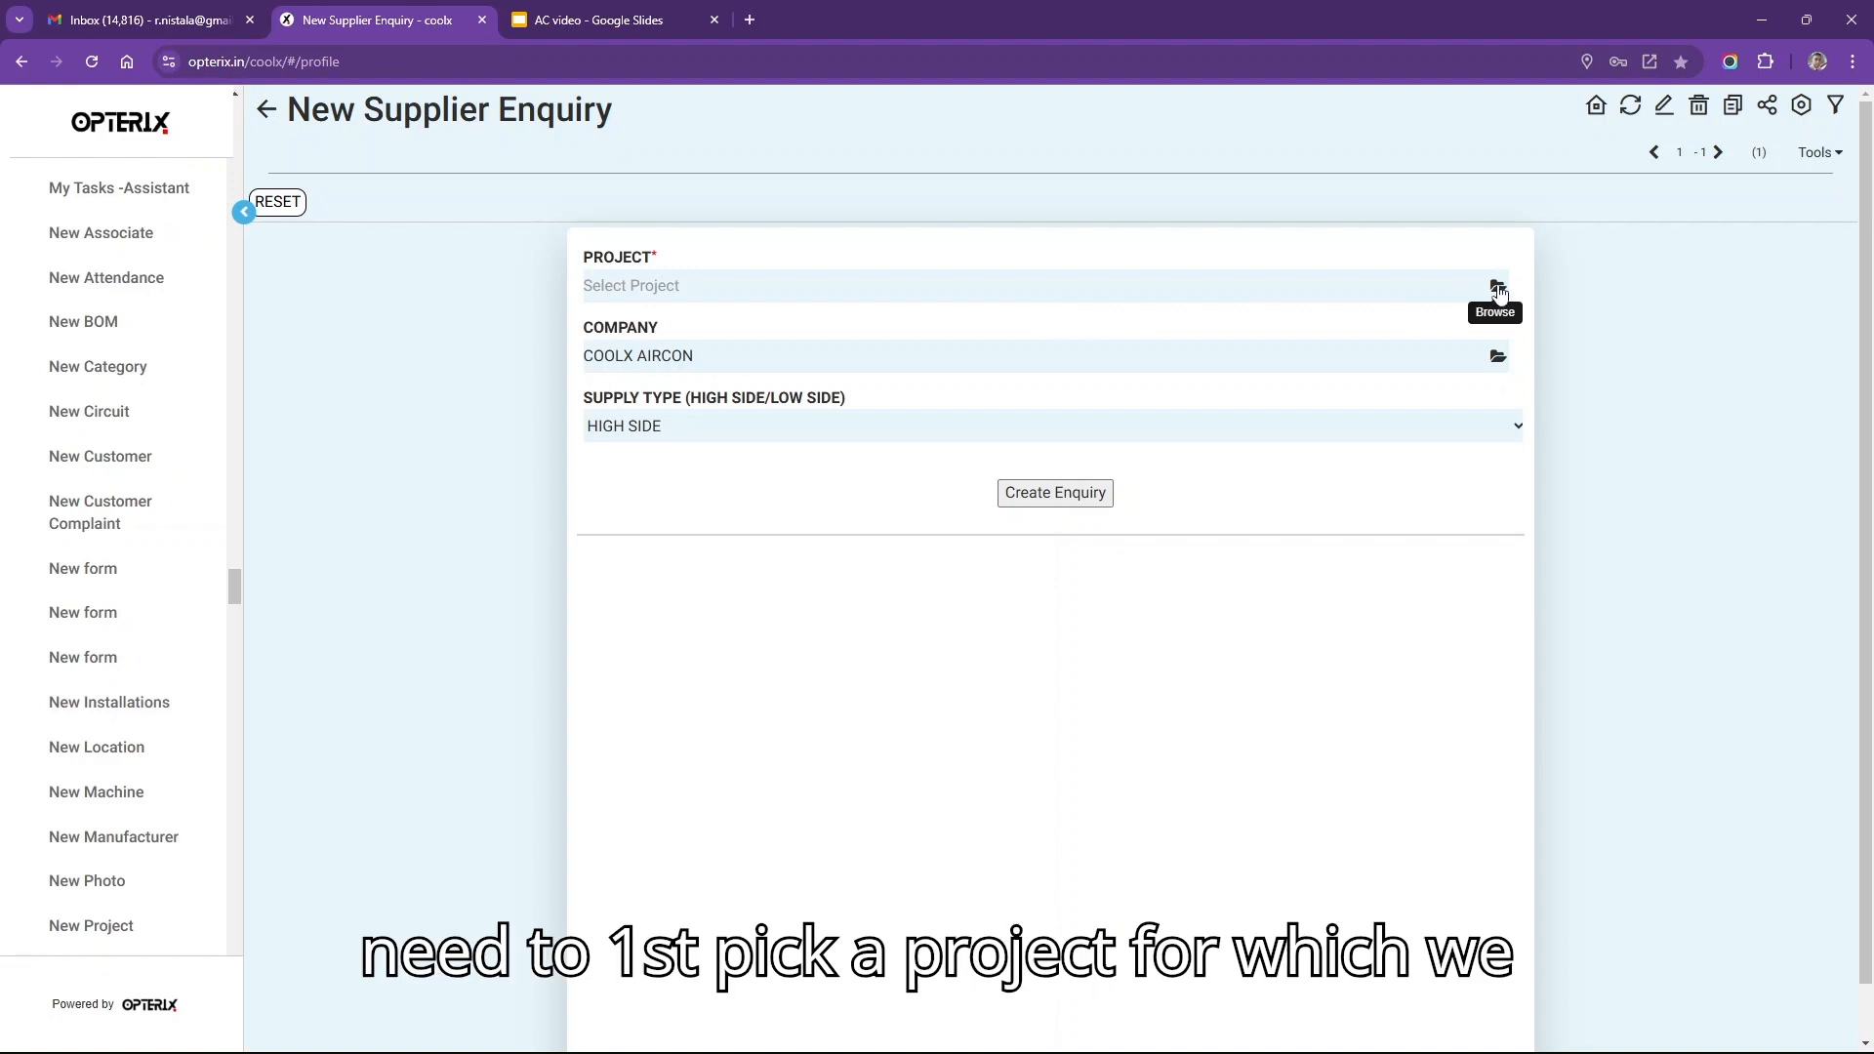
- Add and save a new project named Orion Properties Kuruvilla with its site address, application Residence and enquiry type Purchase
click(1499, 288)
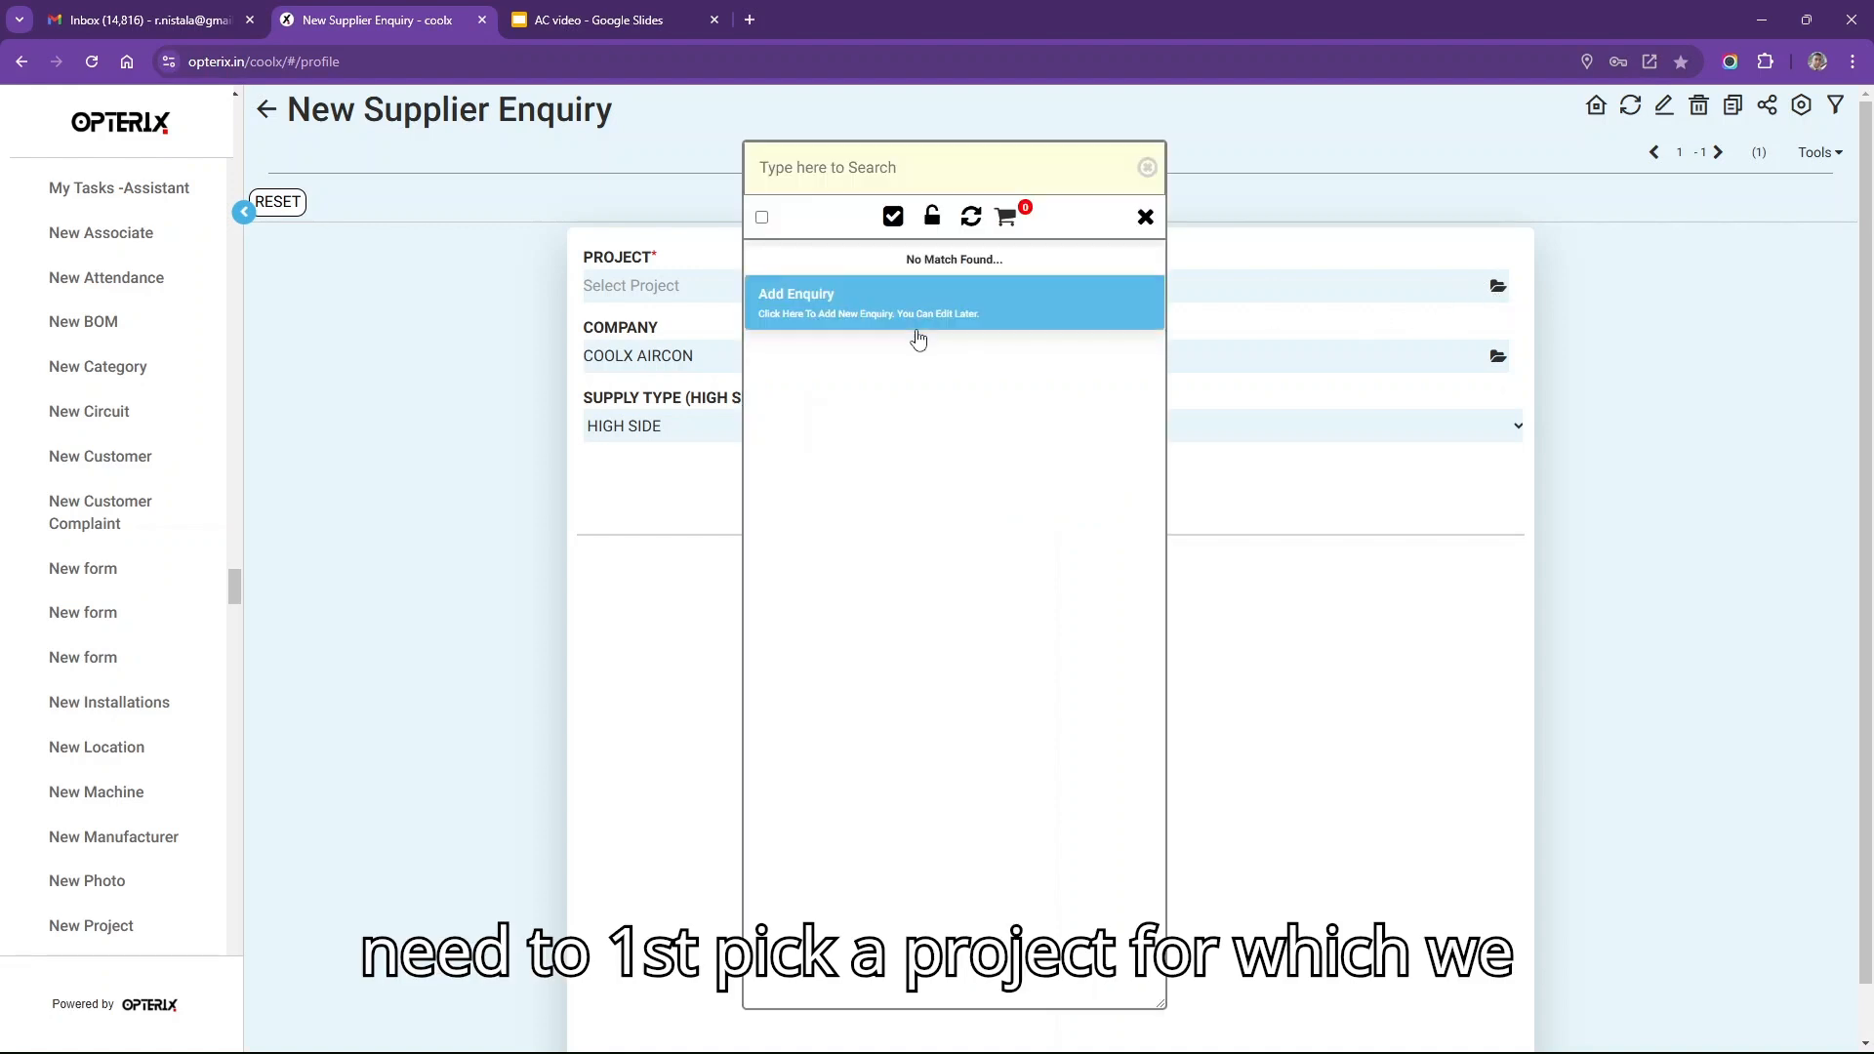
click(876, 309)
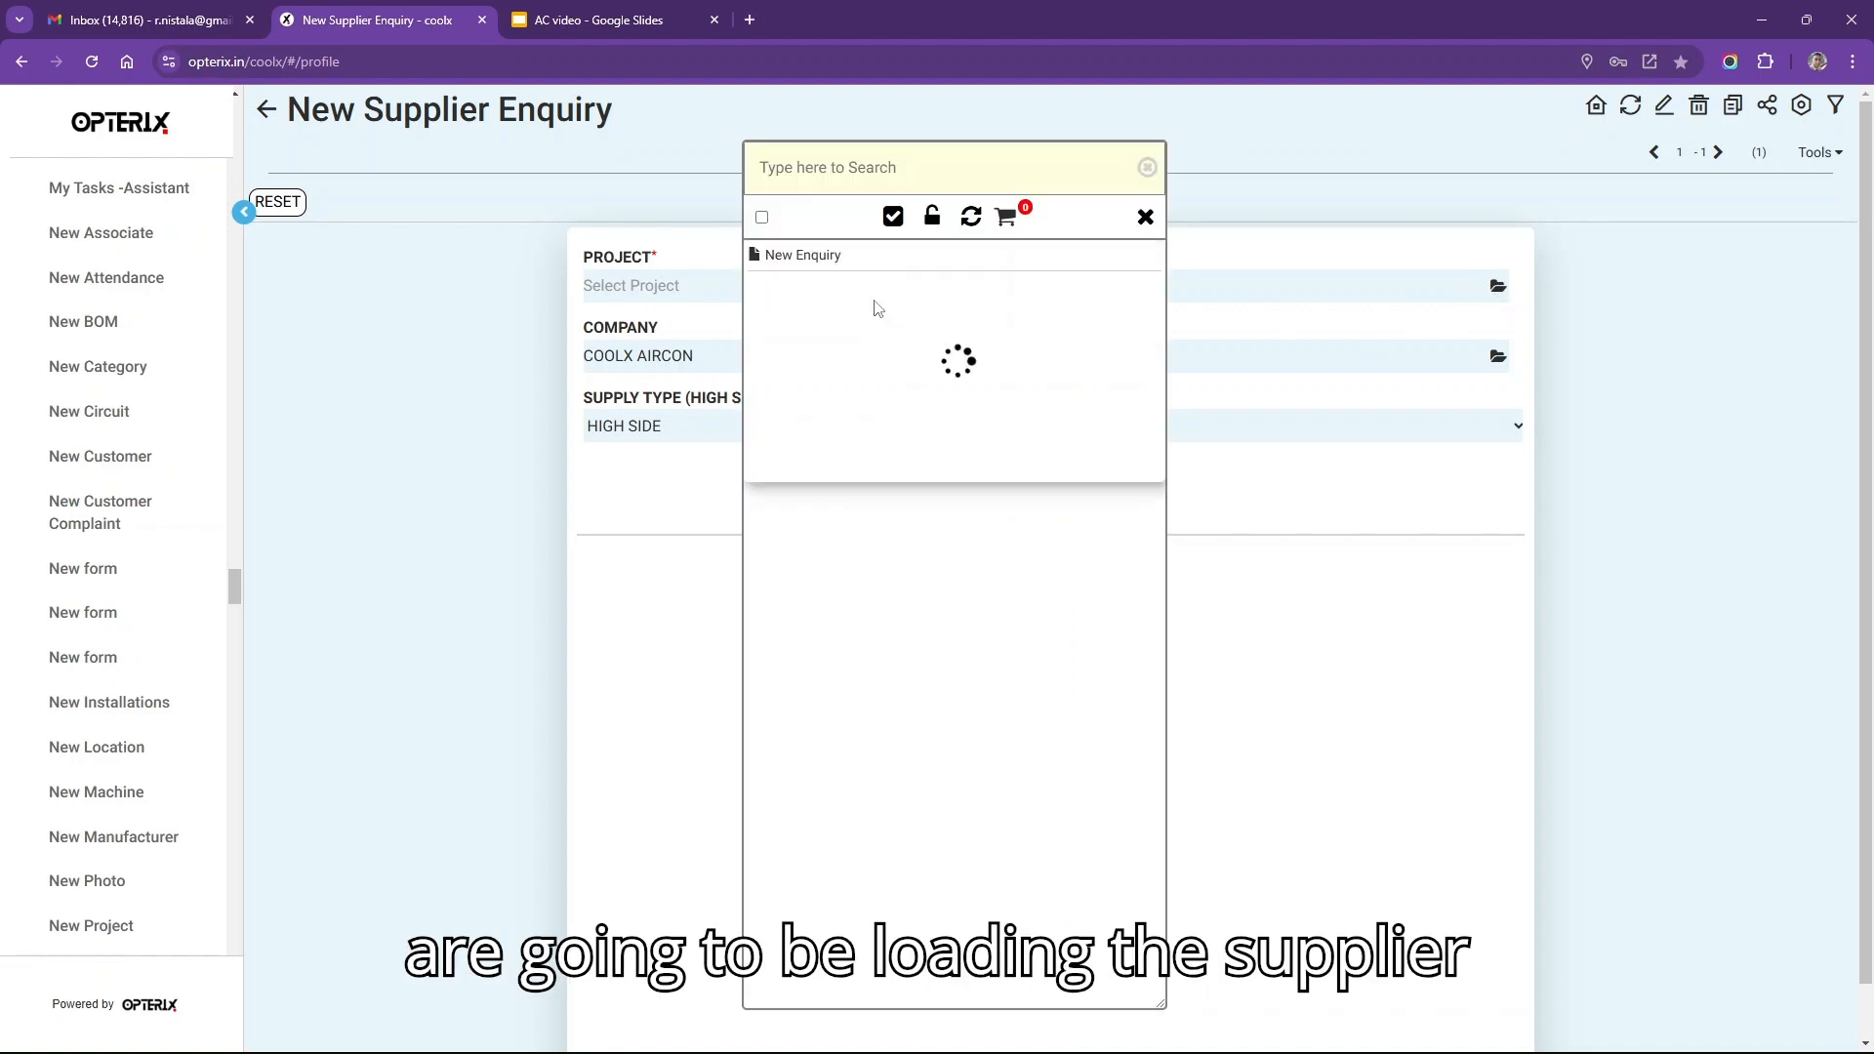
click(876, 327)
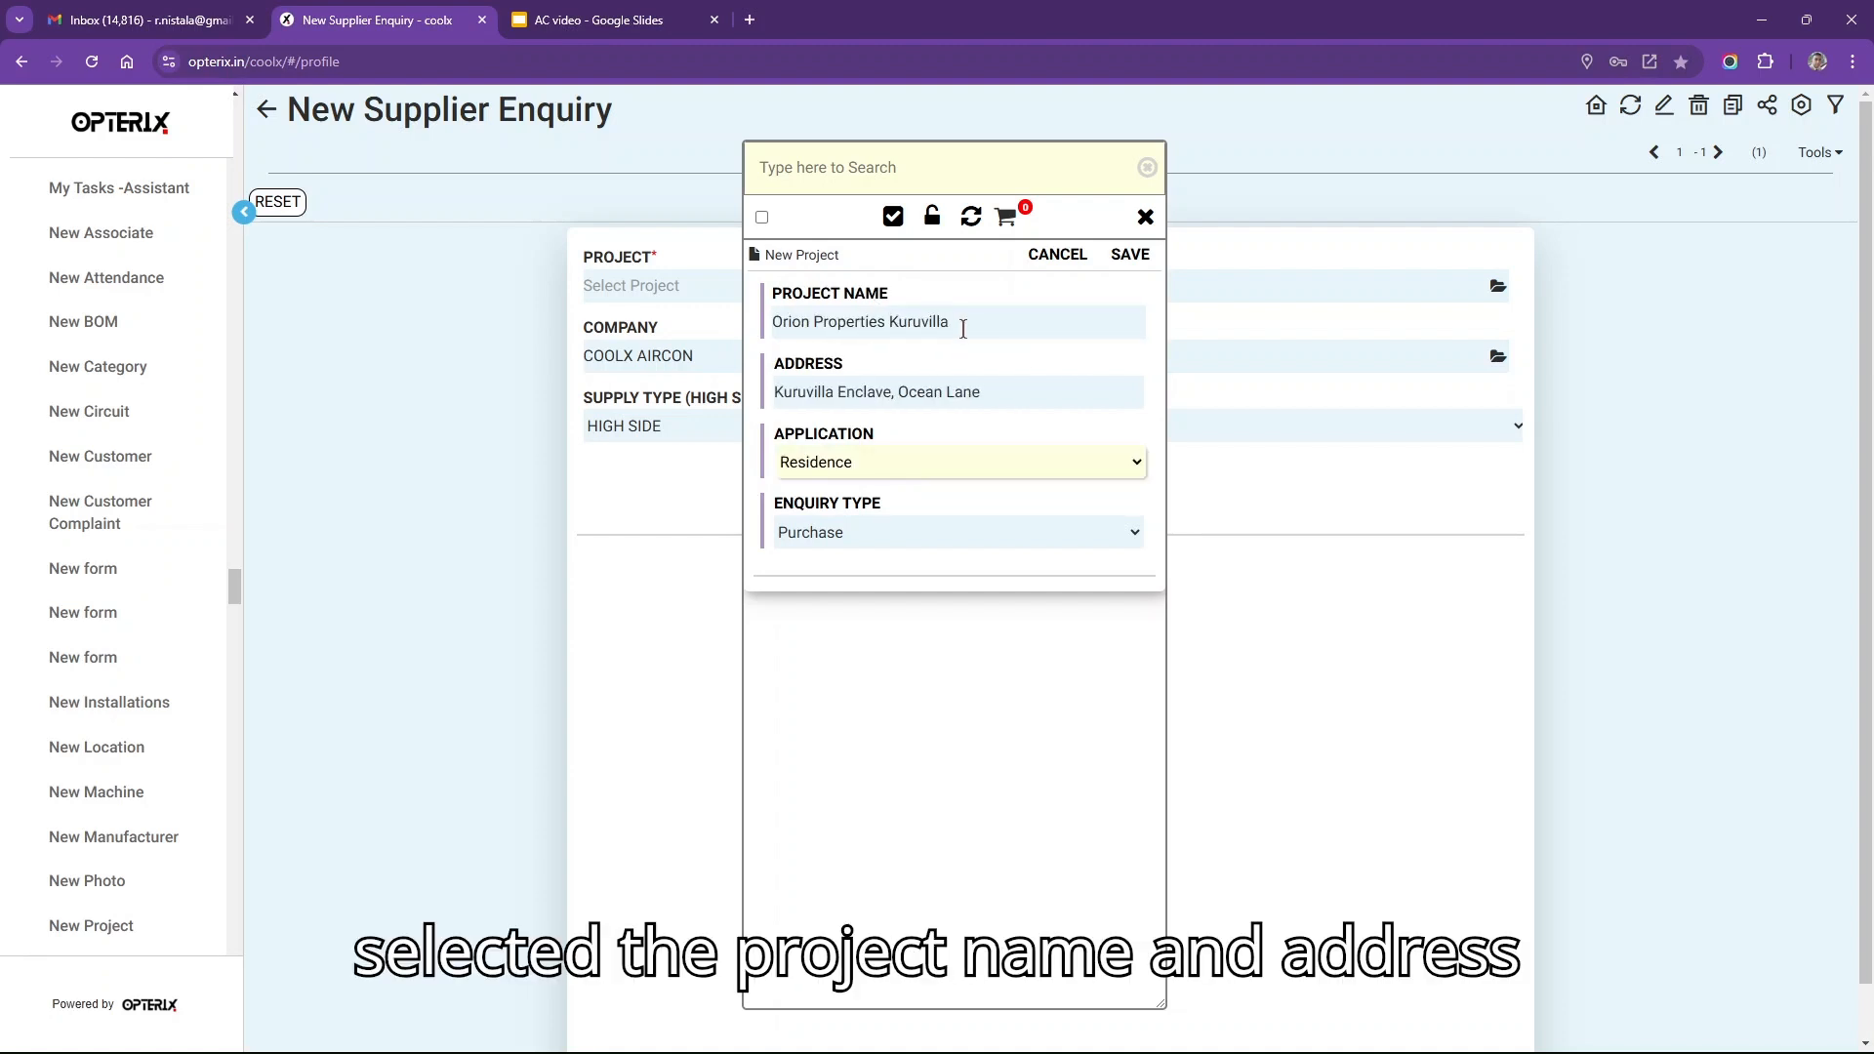
click(963, 329)
click(1024, 396)
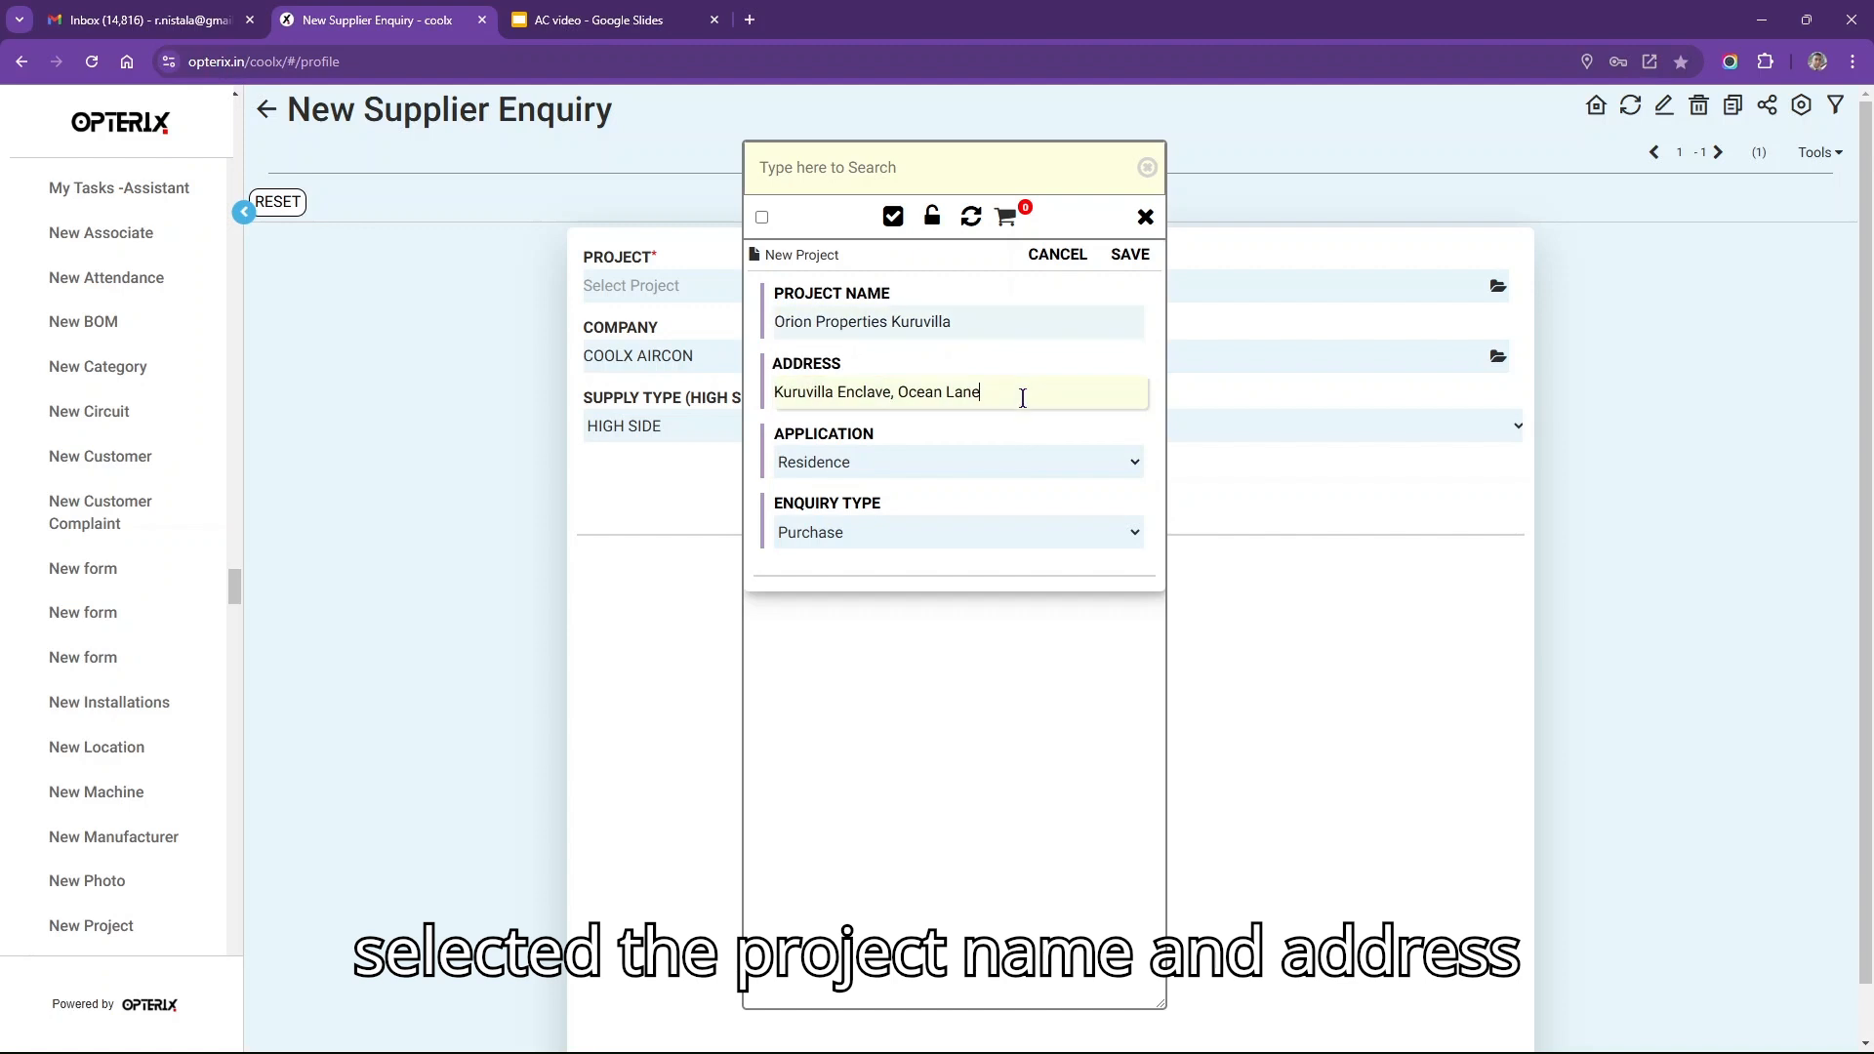
click(867, 466)
click(866, 467)
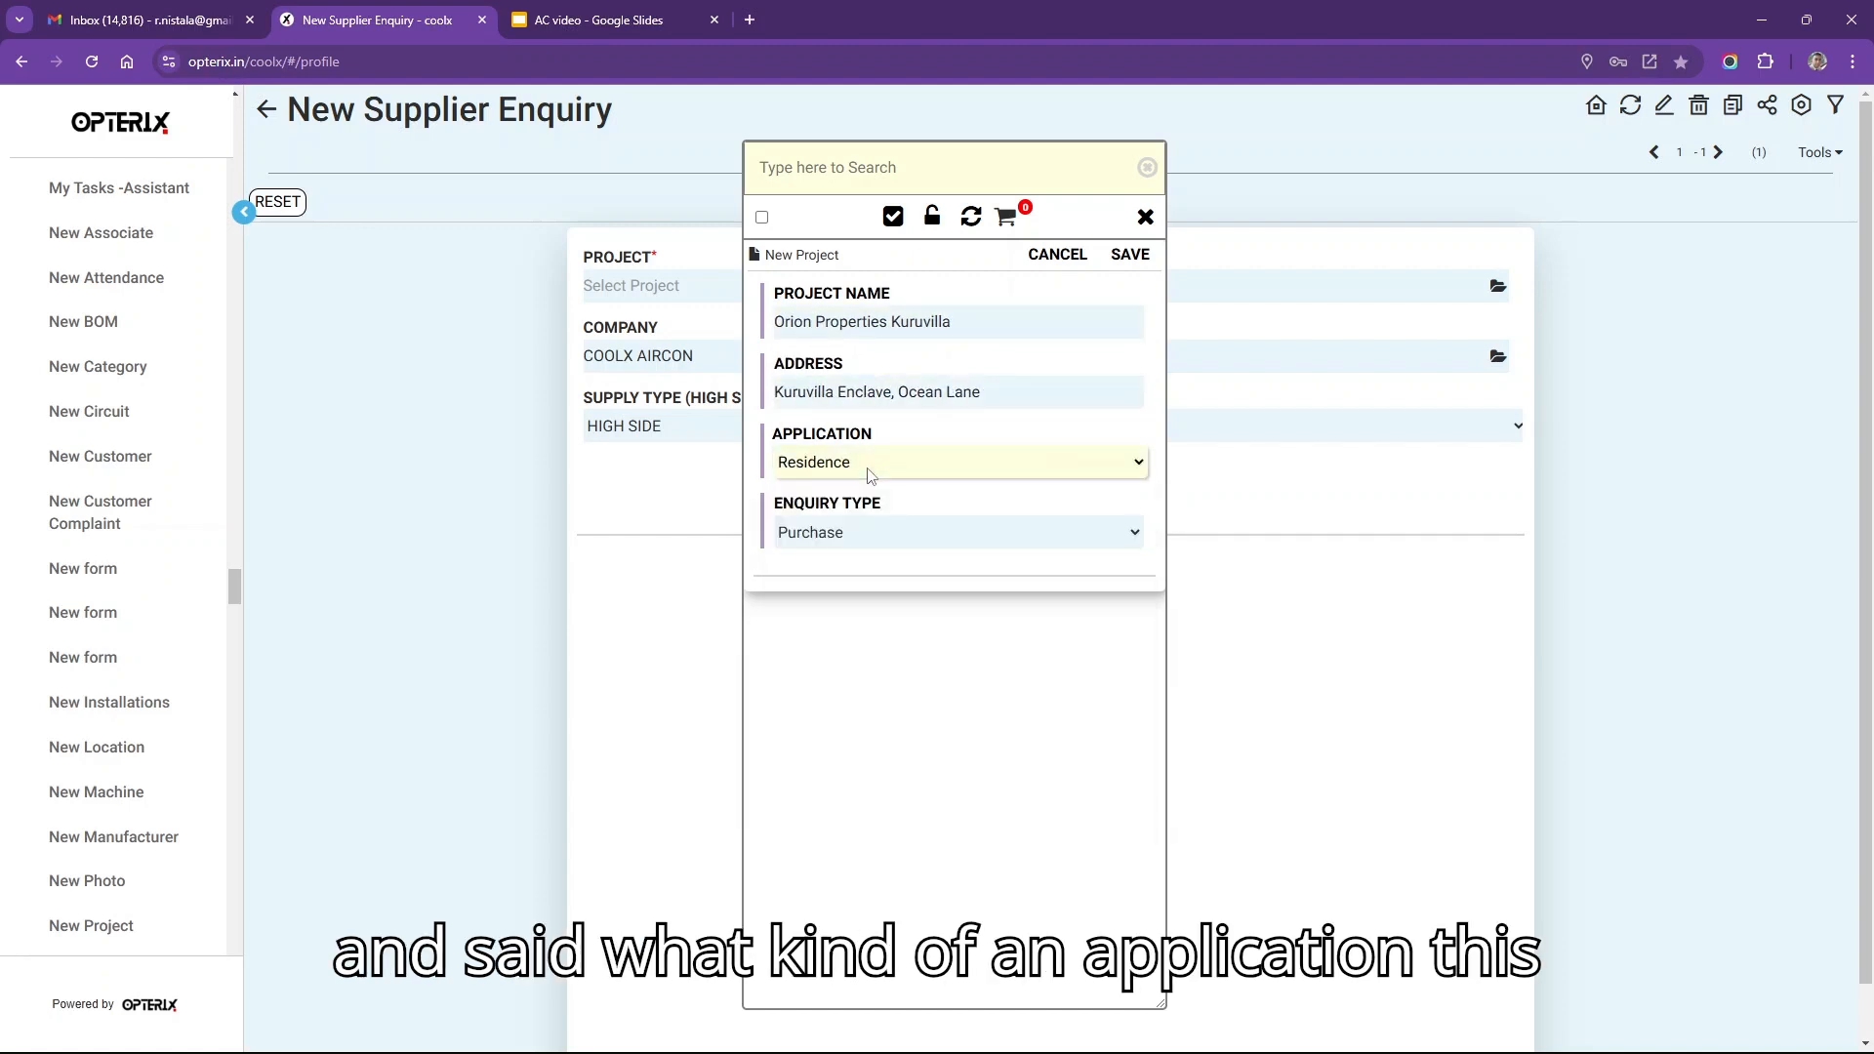
click(1142, 255)
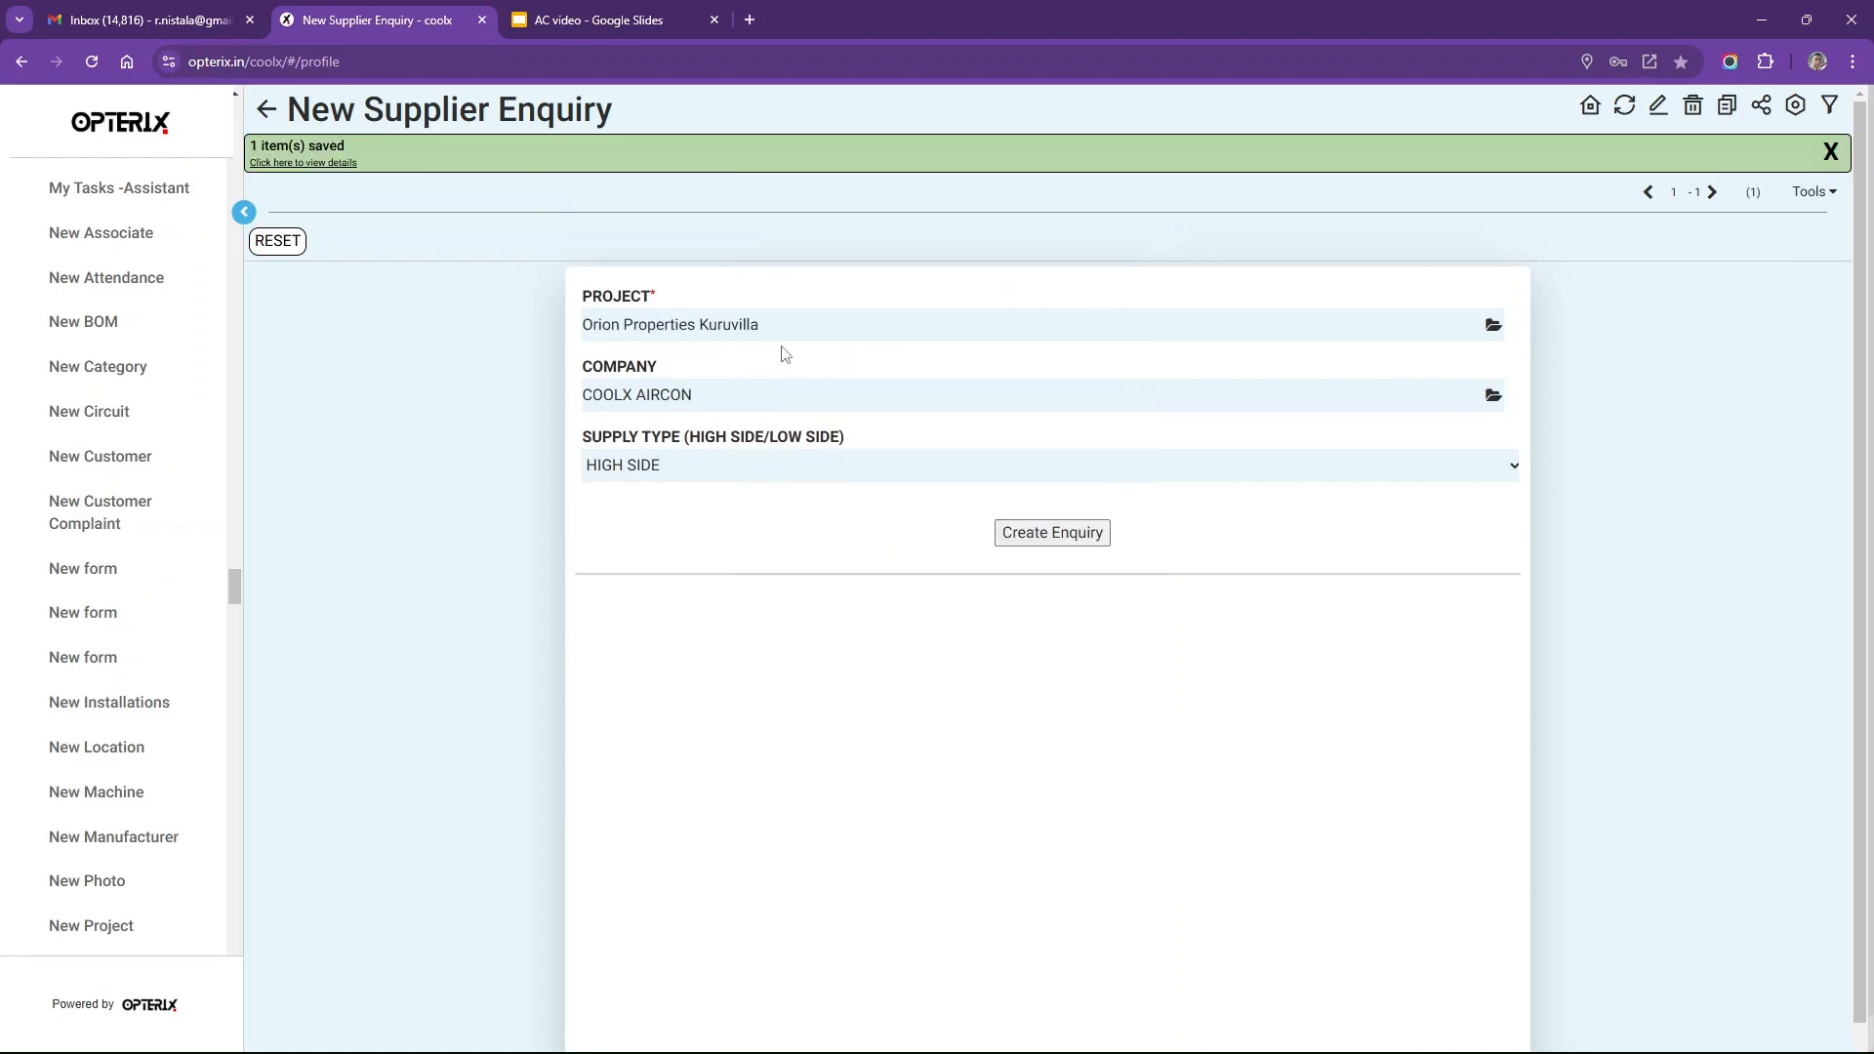
- Keep the supply type as HIGH SIDE and create the supplier enquiry for the project
click(789, 478)
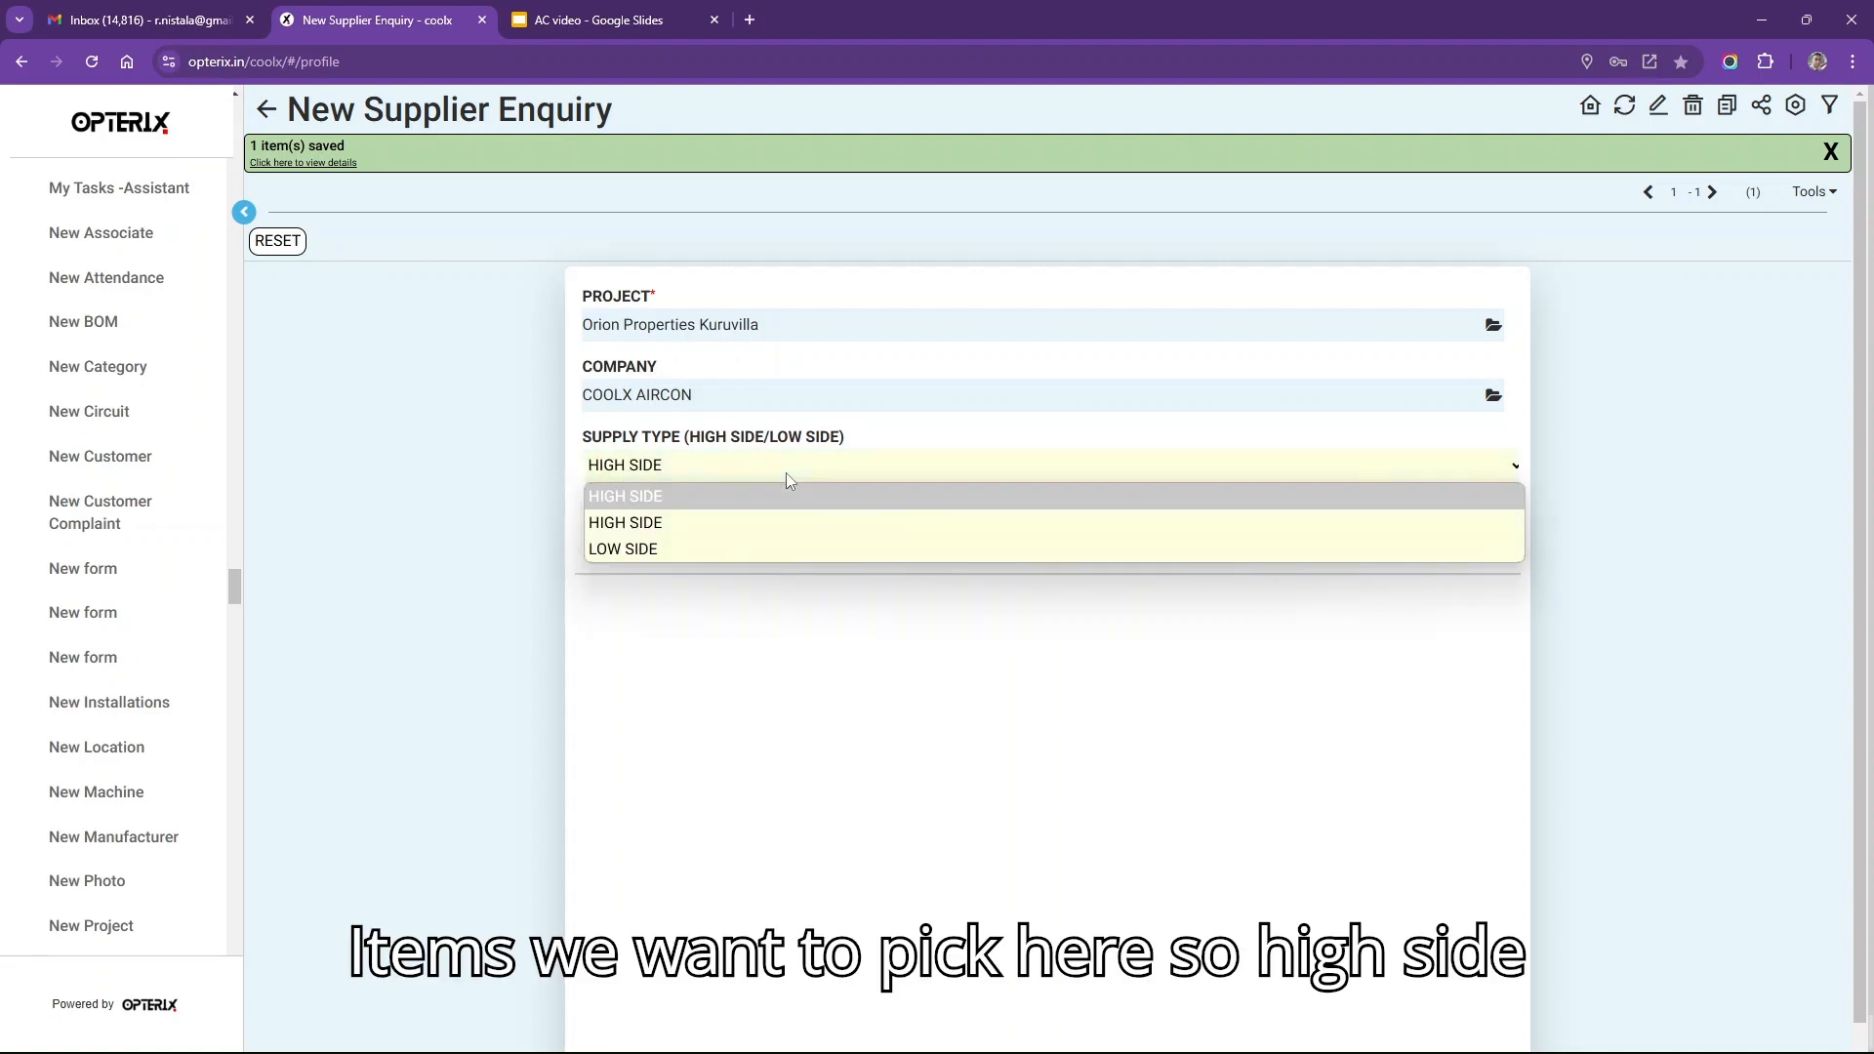
click(789, 477)
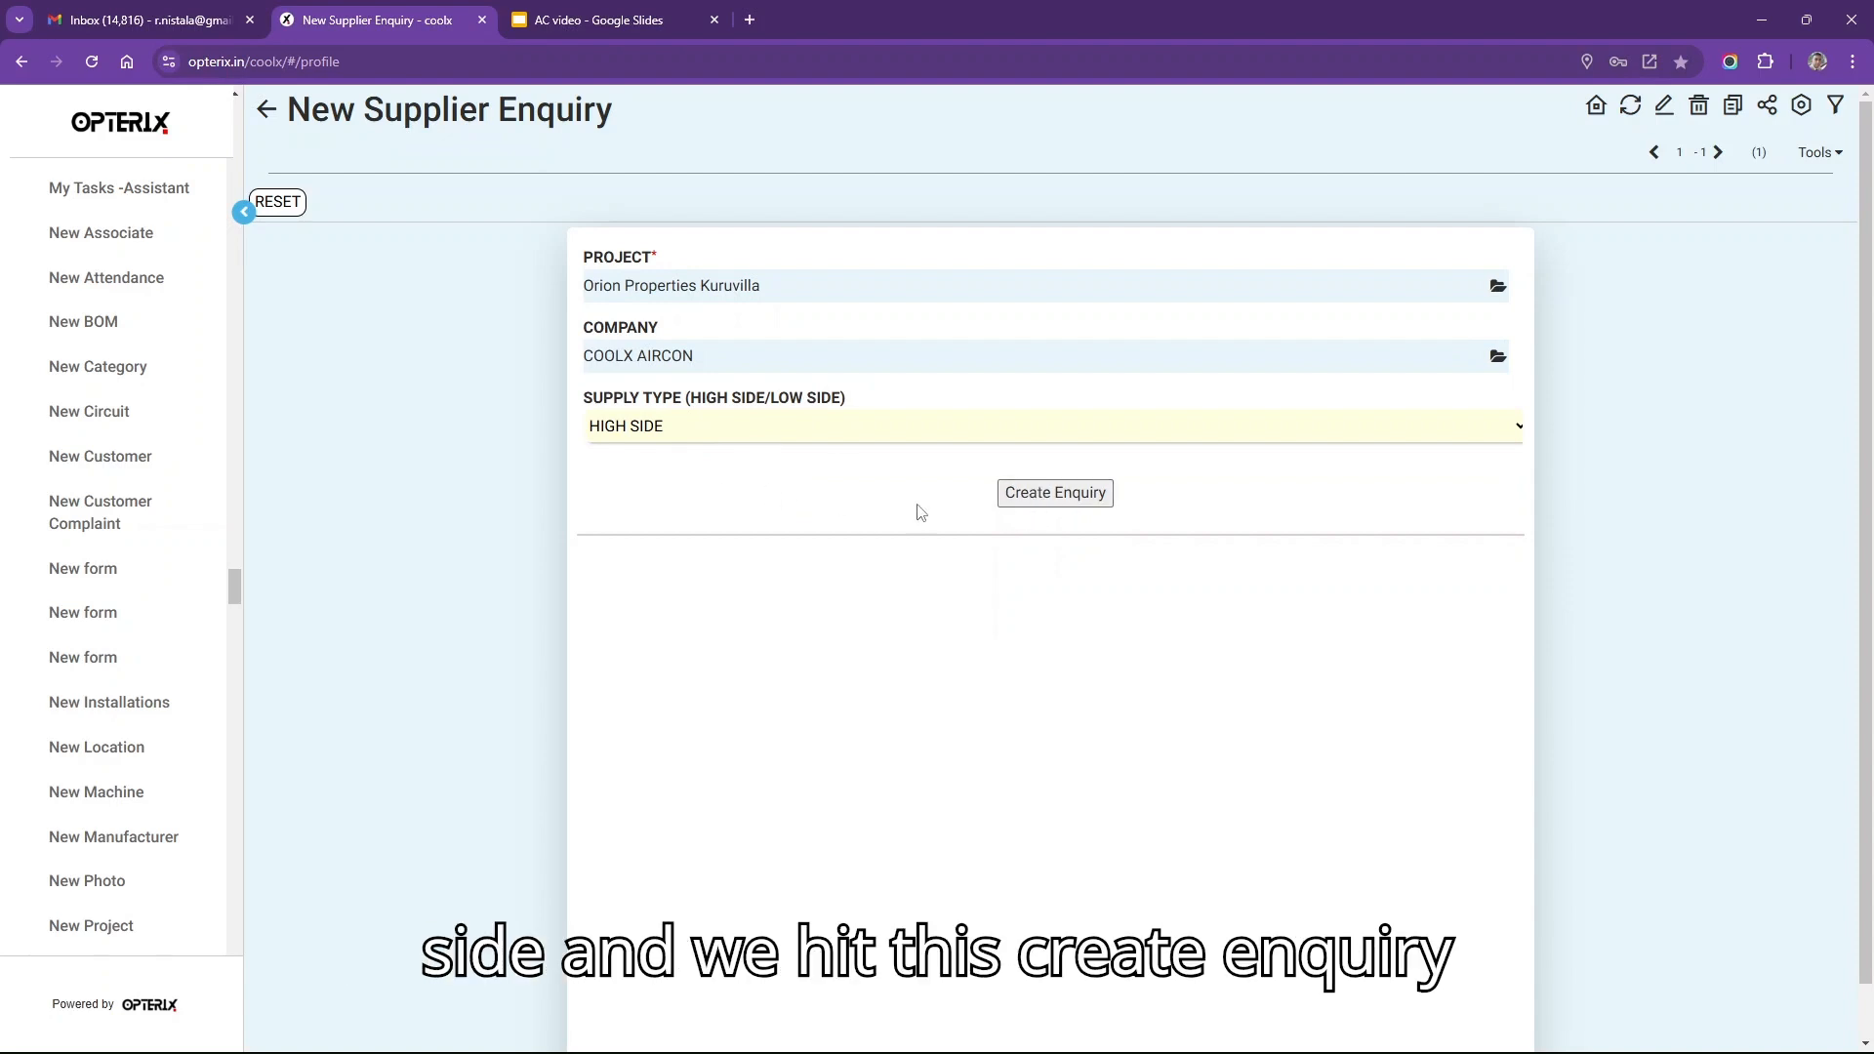
click(1048, 505)
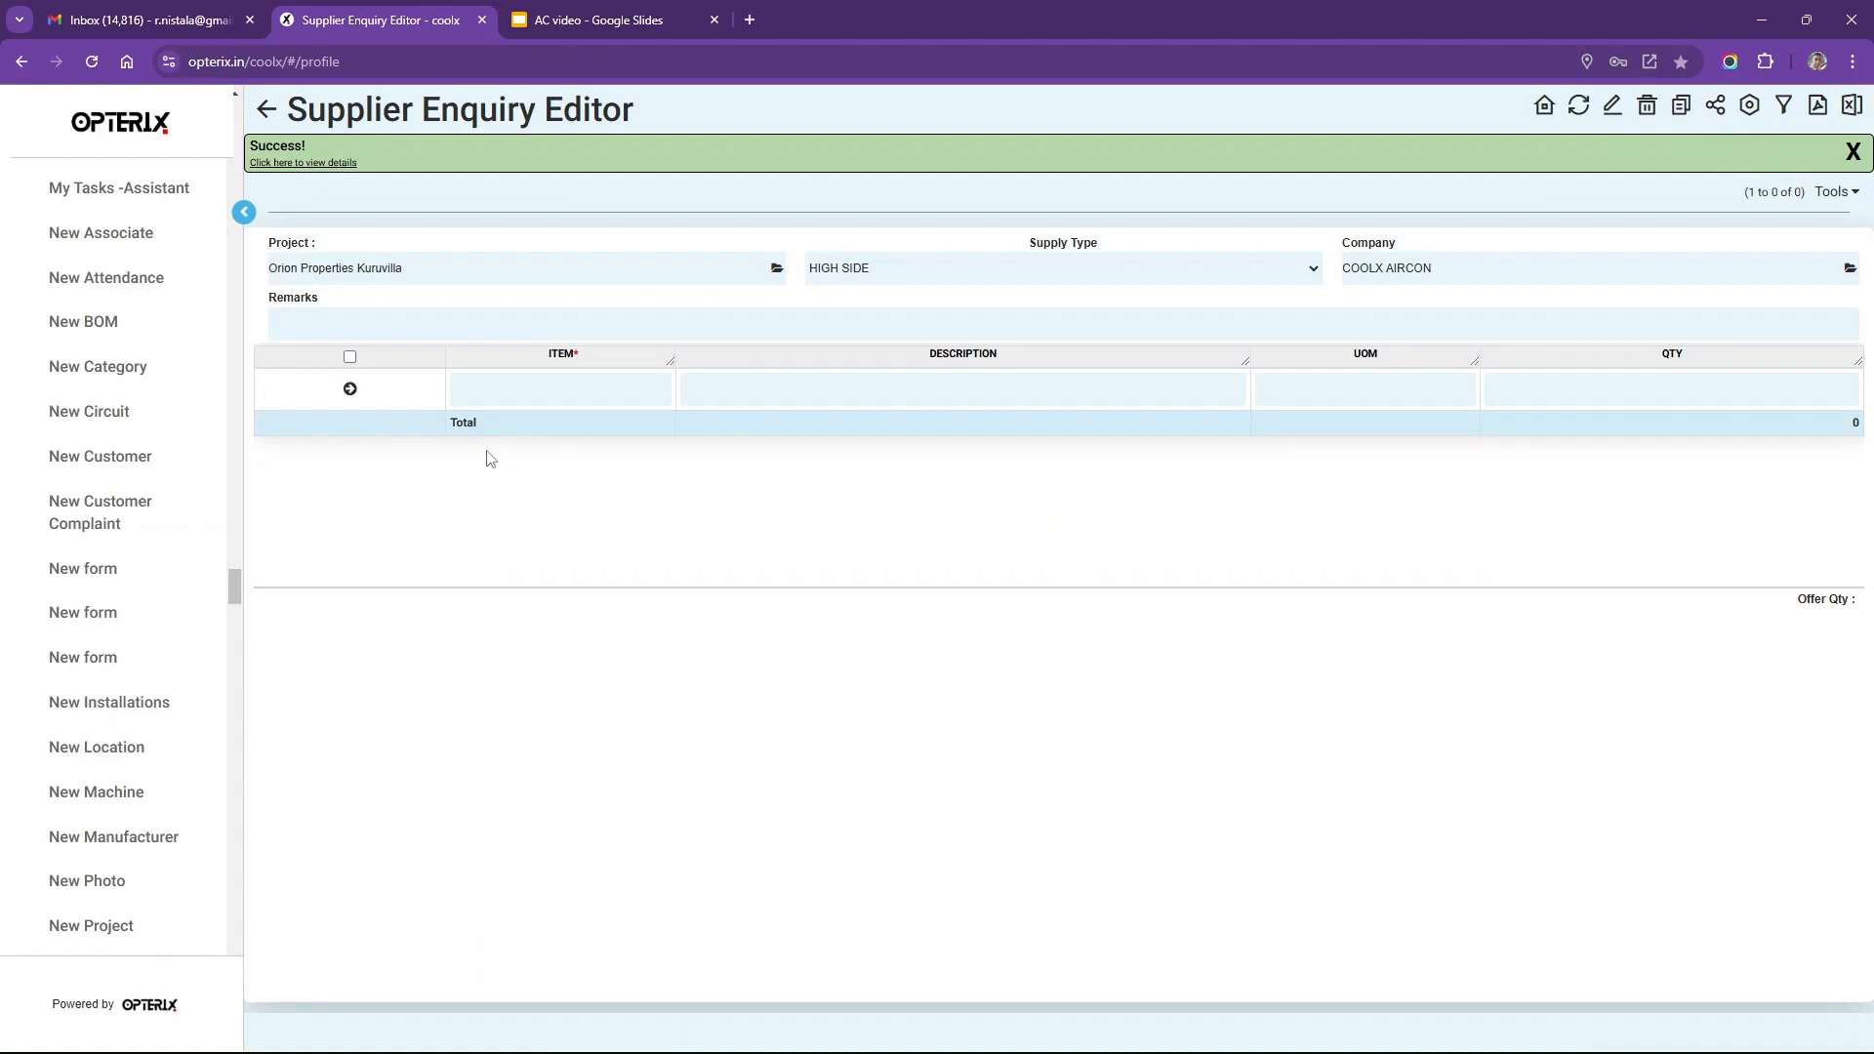
- Add items AHU0001 to AHU0003, IND0006 to IND0008, IND0010 and OUT0003 to OUT0005 from the item master to the enquiry
click(525, 390)
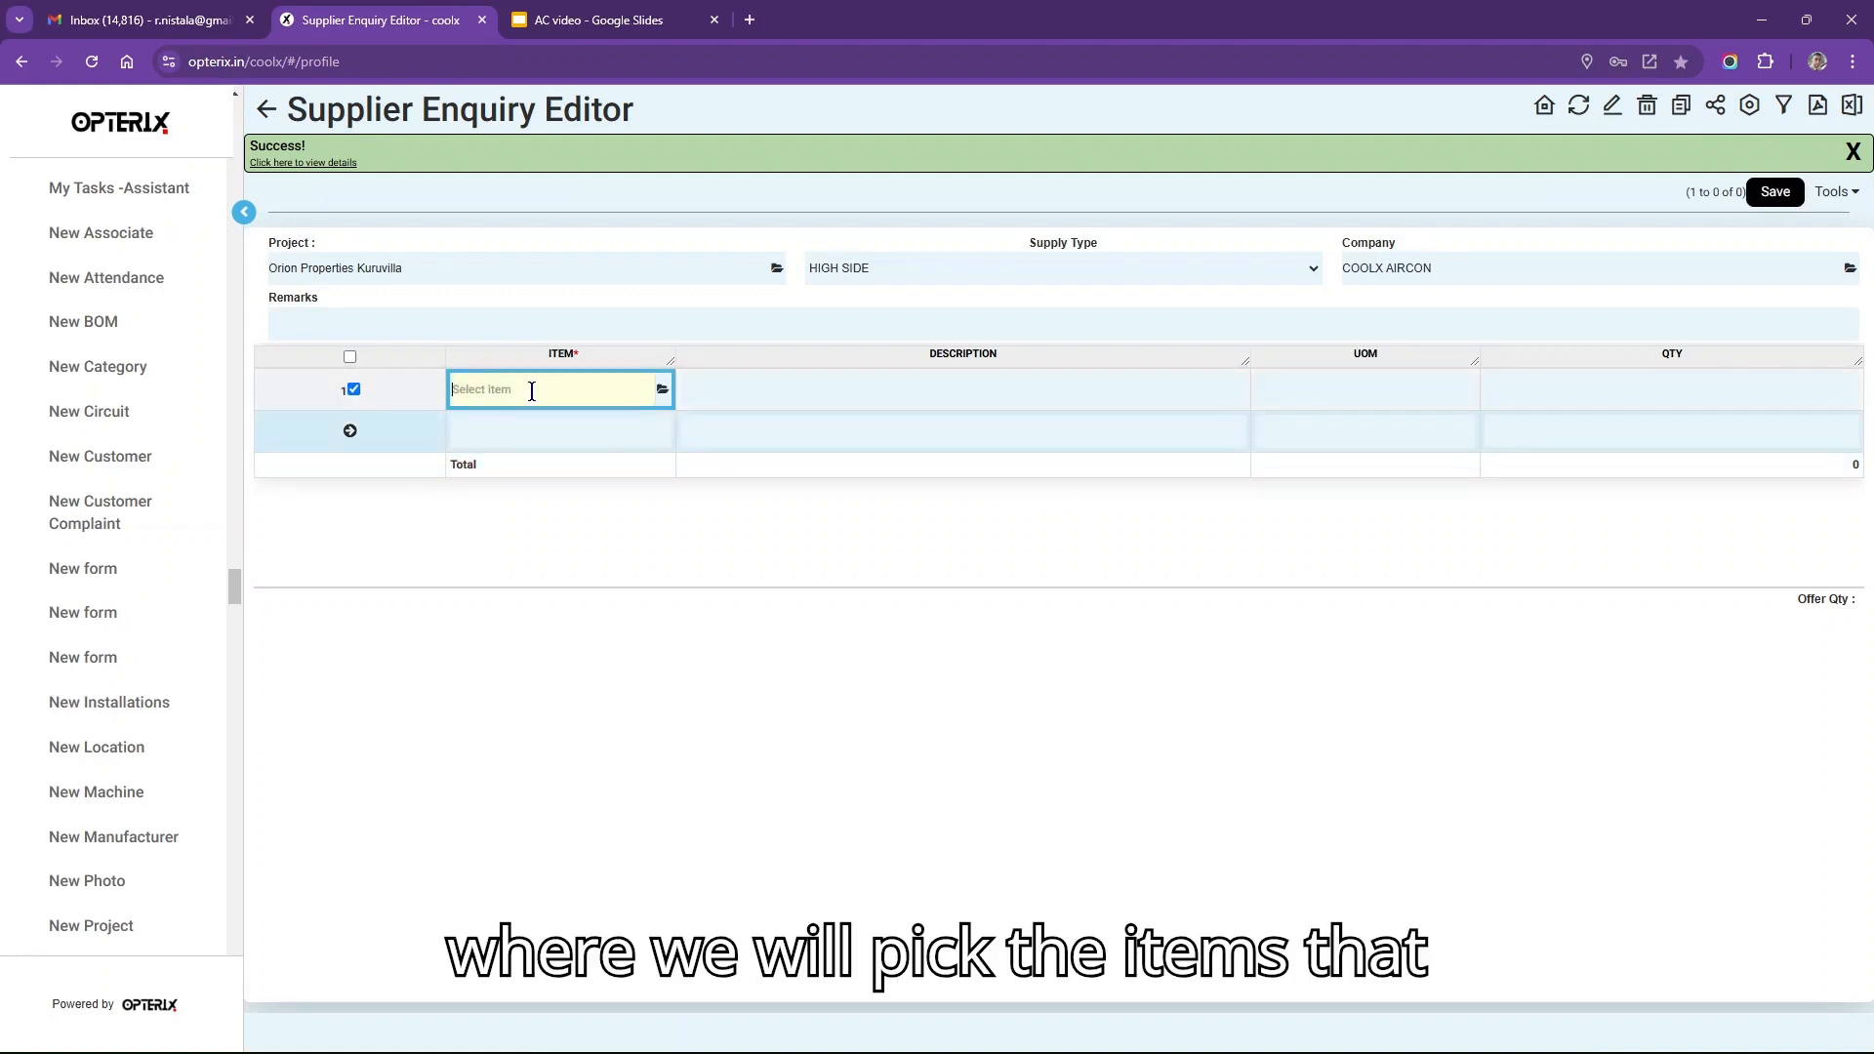
click(662, 388)
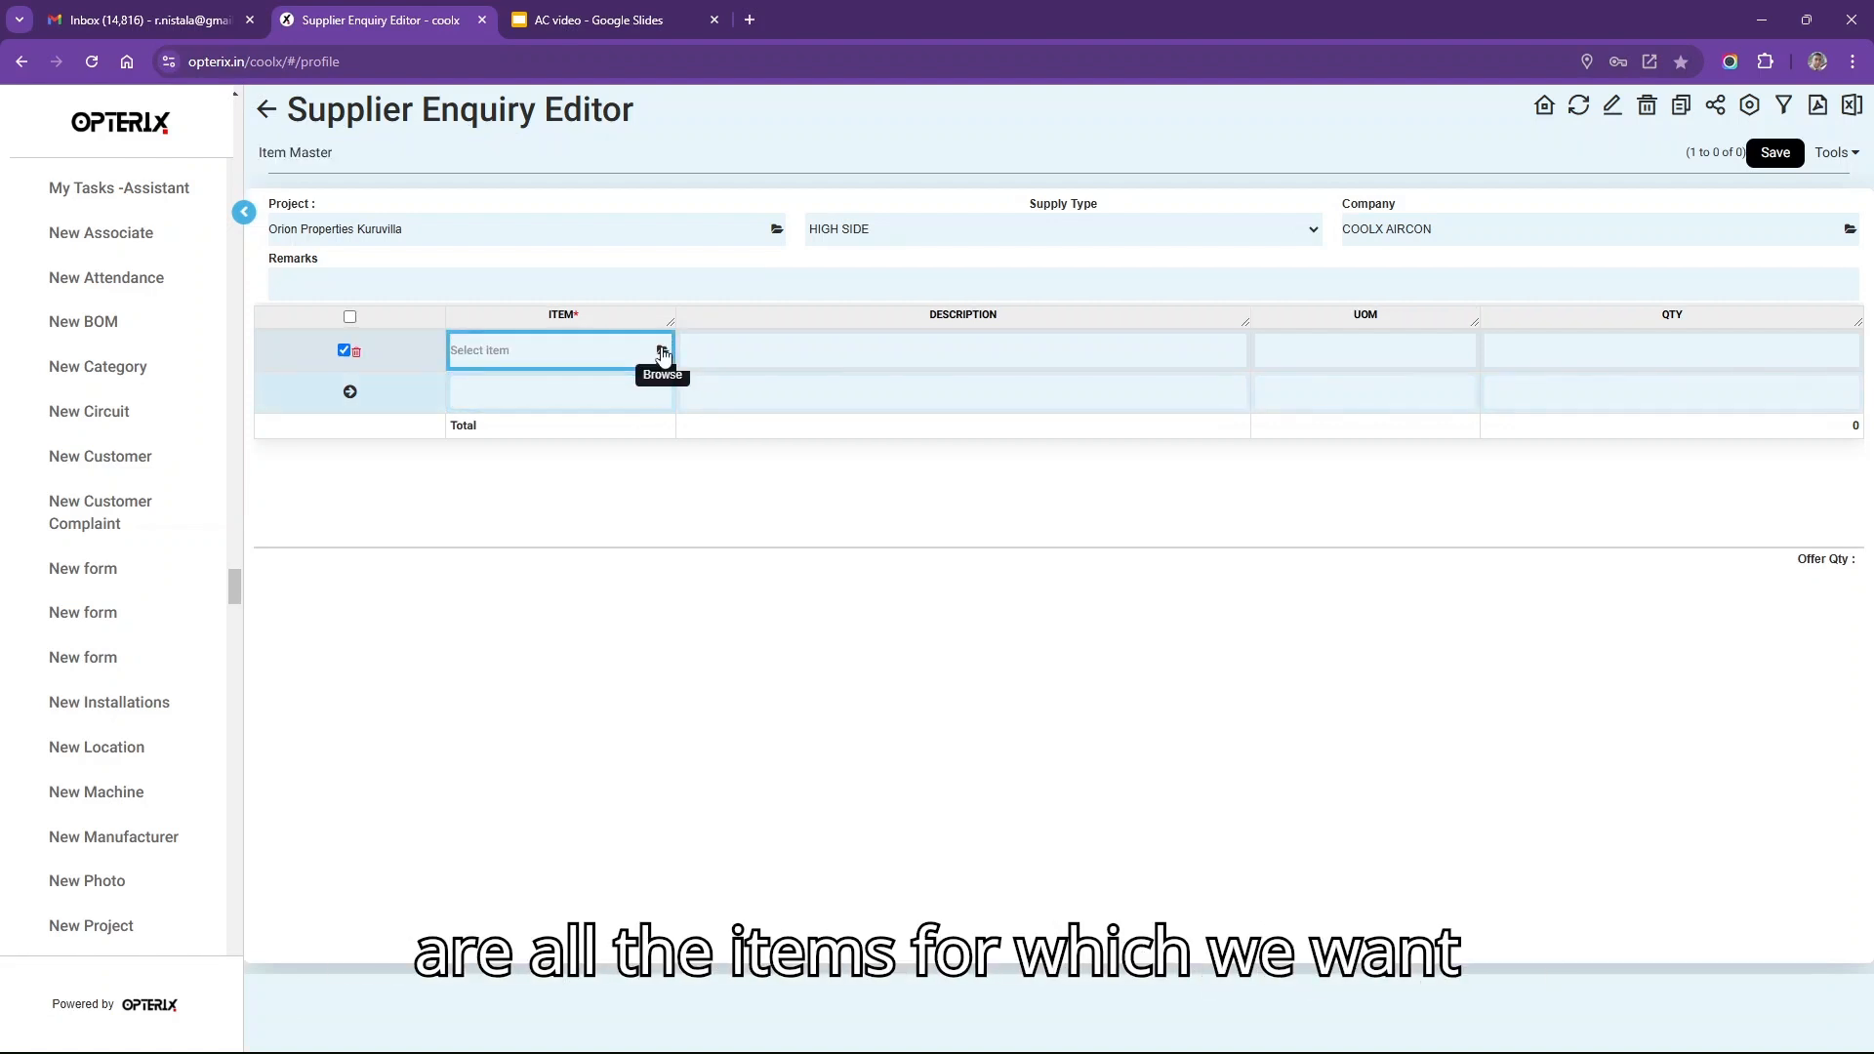
click(663, 351)
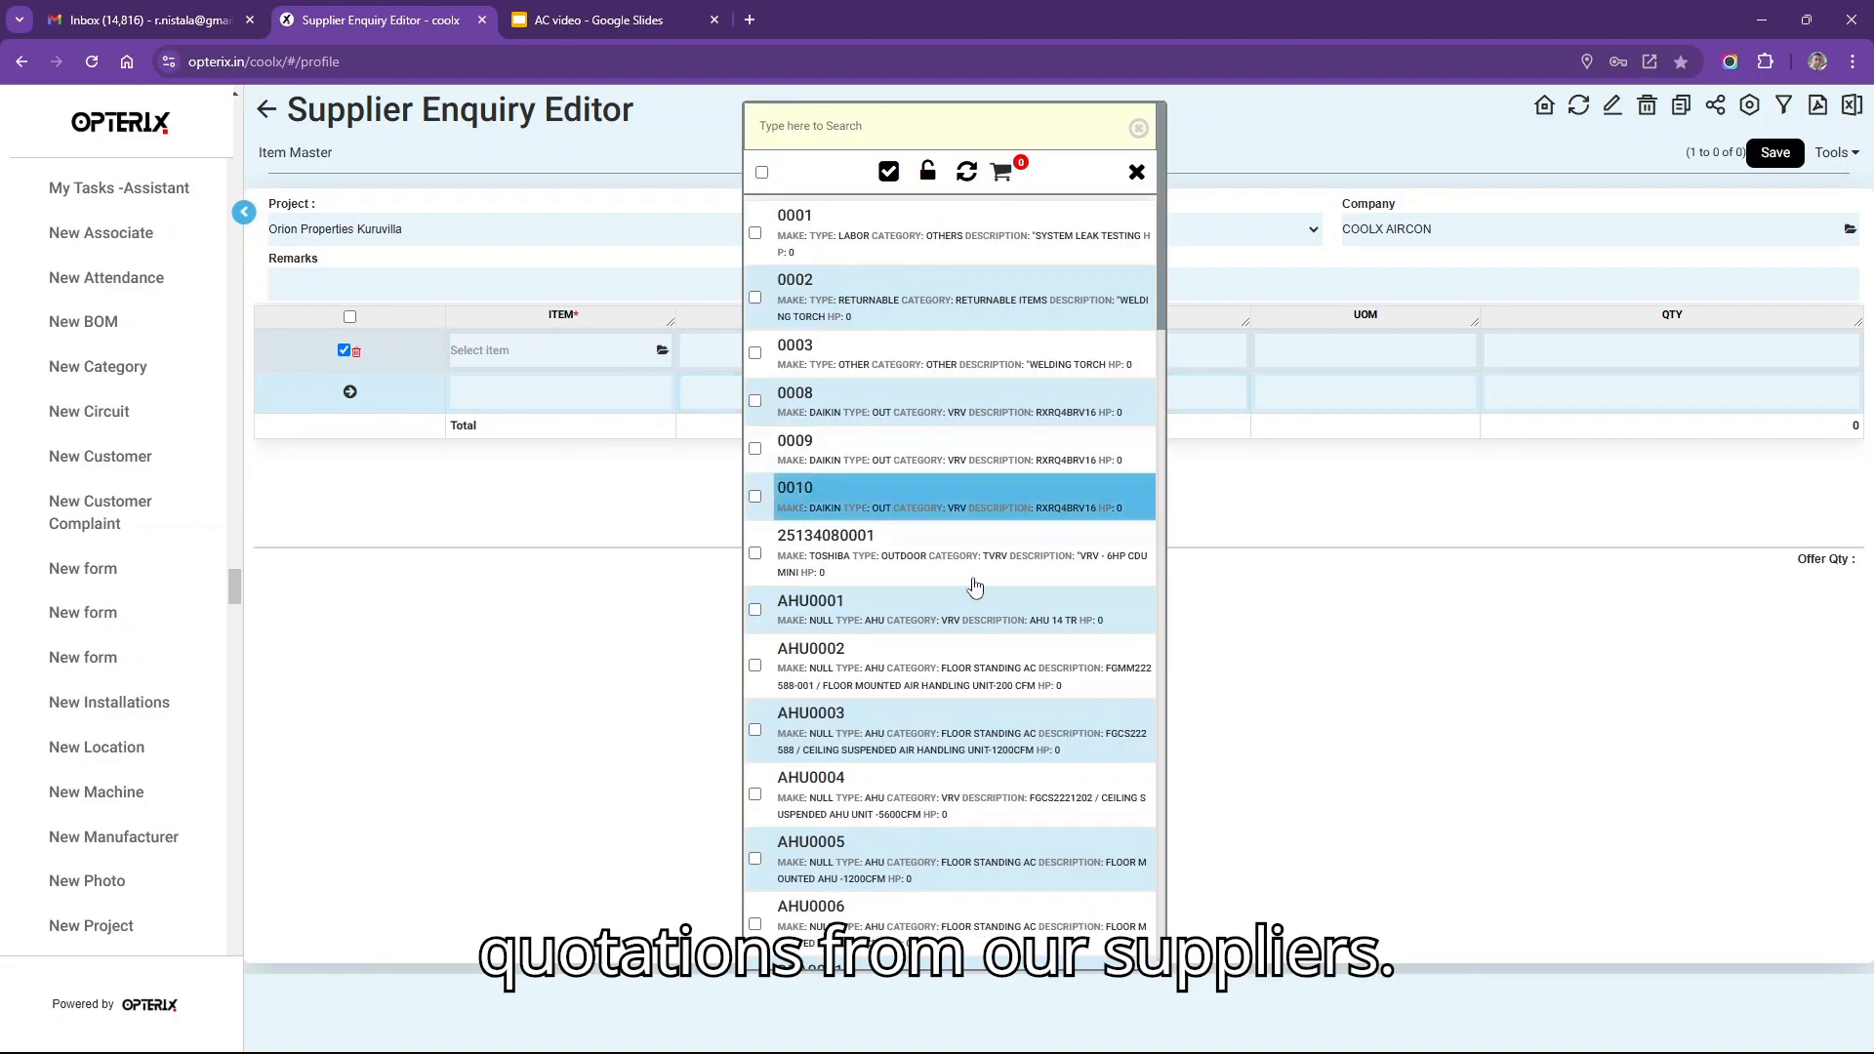
click(757, 611)
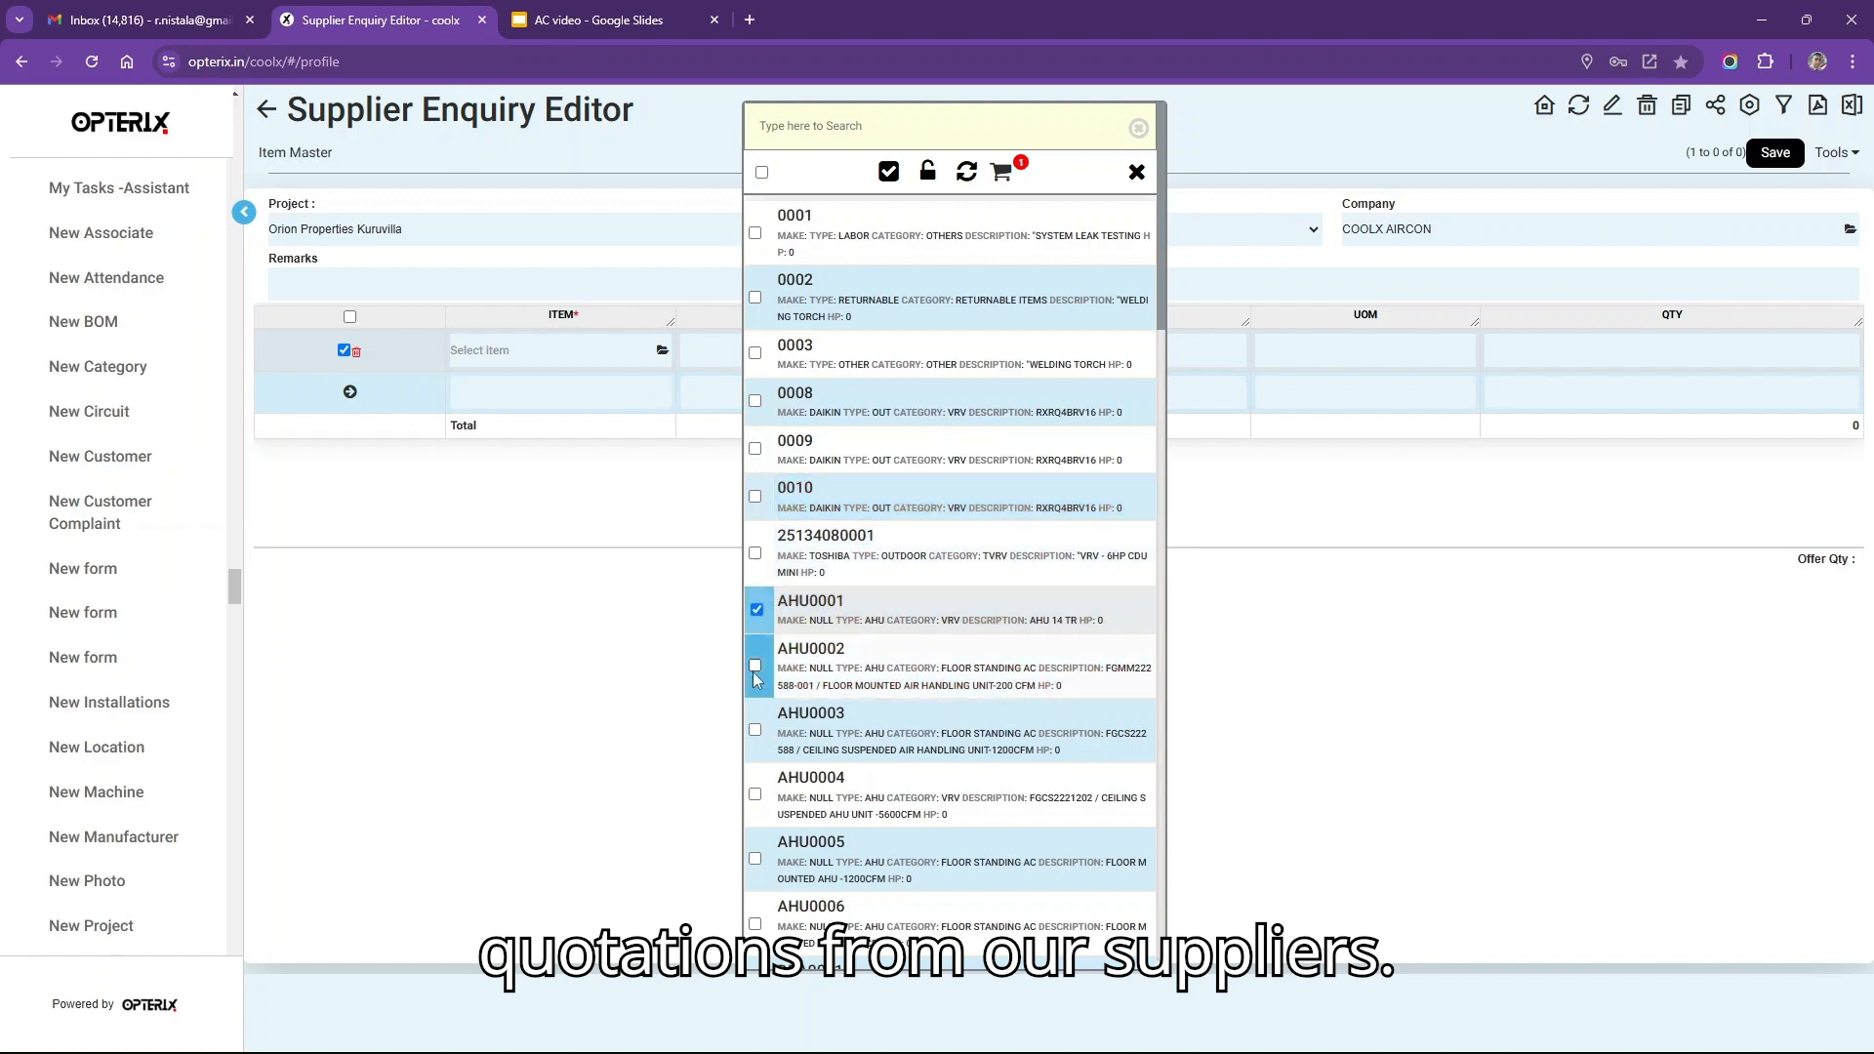
click(757, 664)
click(756, 730)
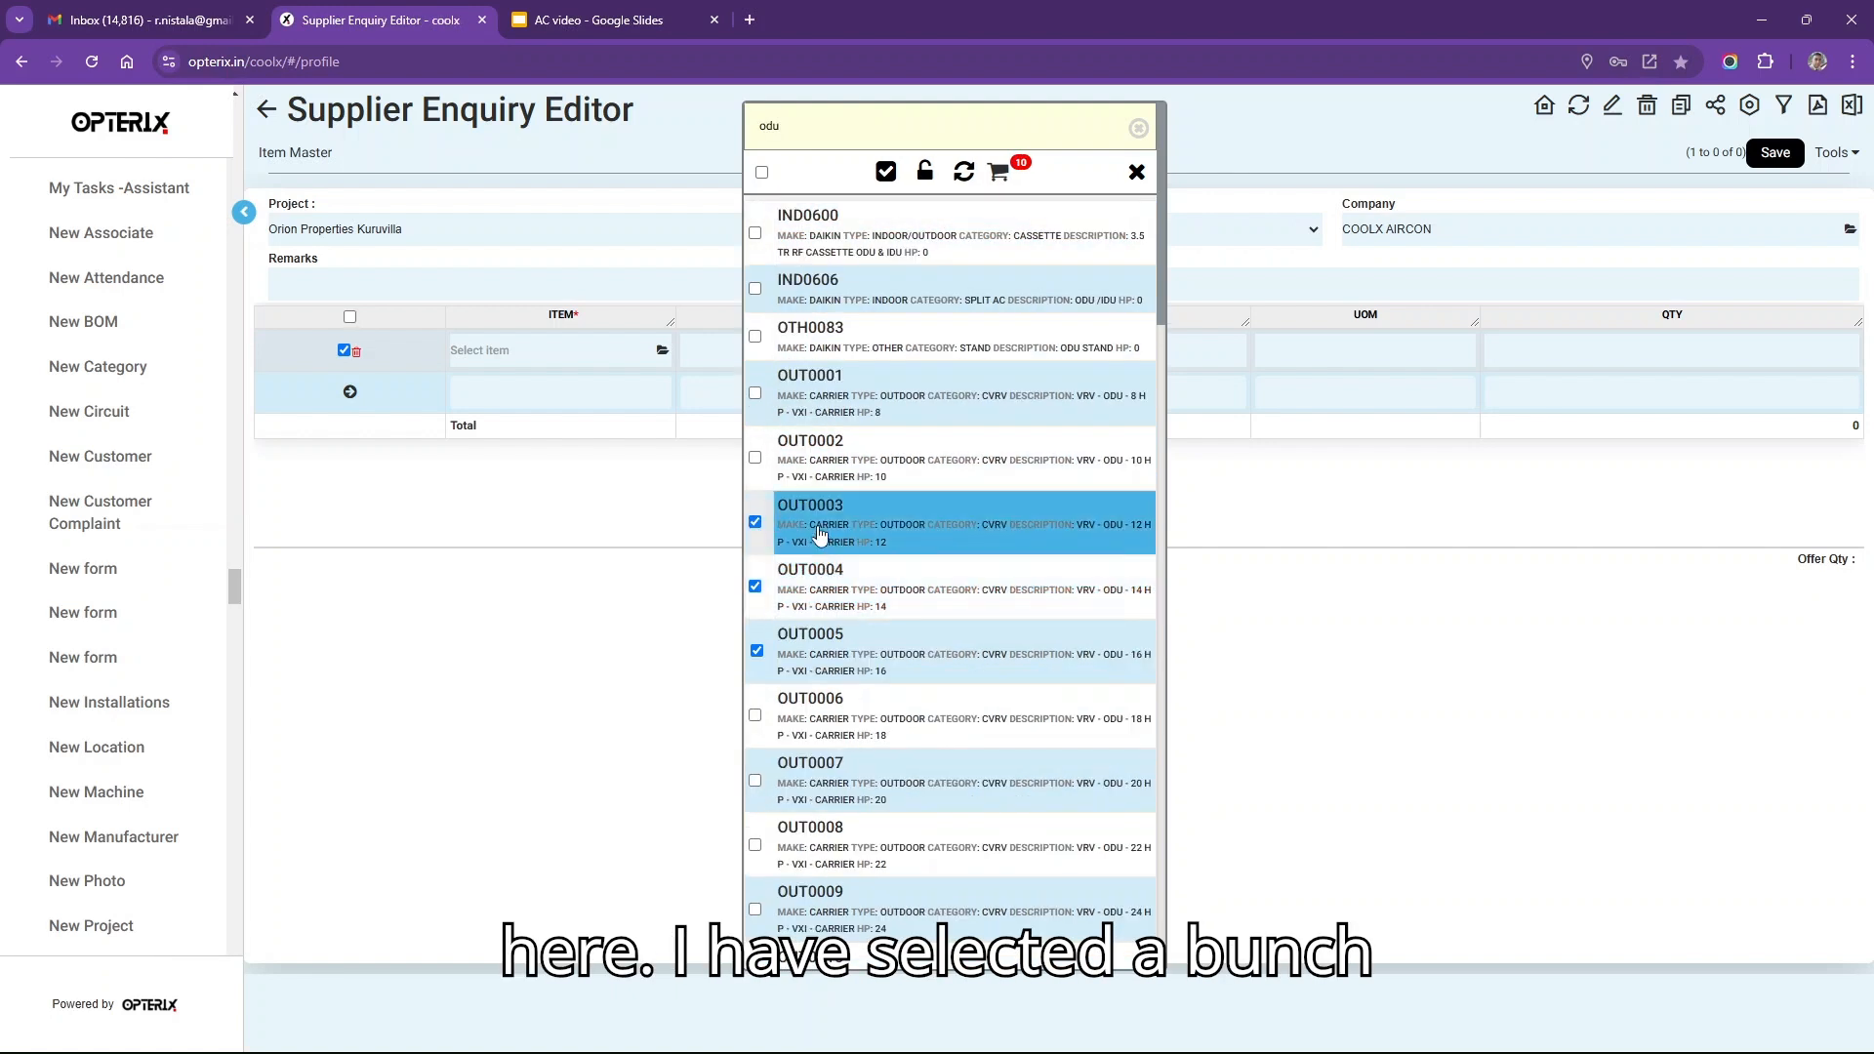
click(1005, 174)
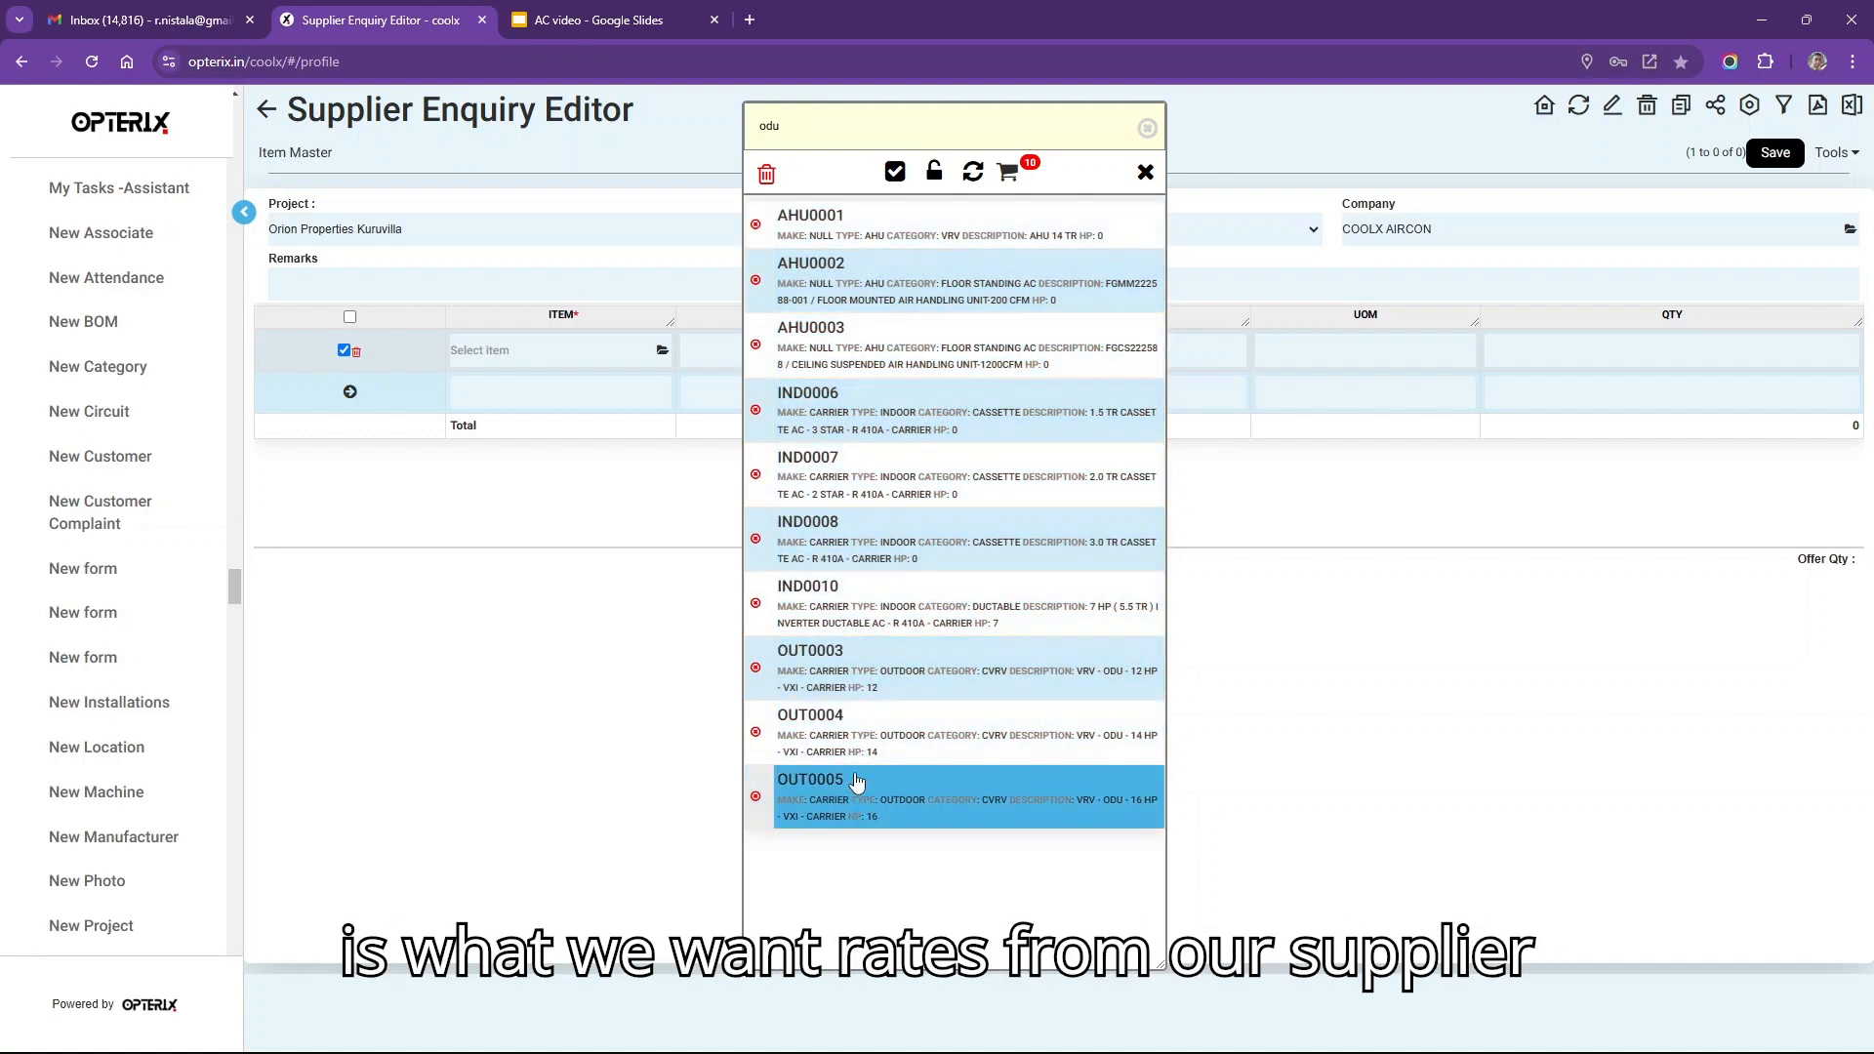
click(894, 174)
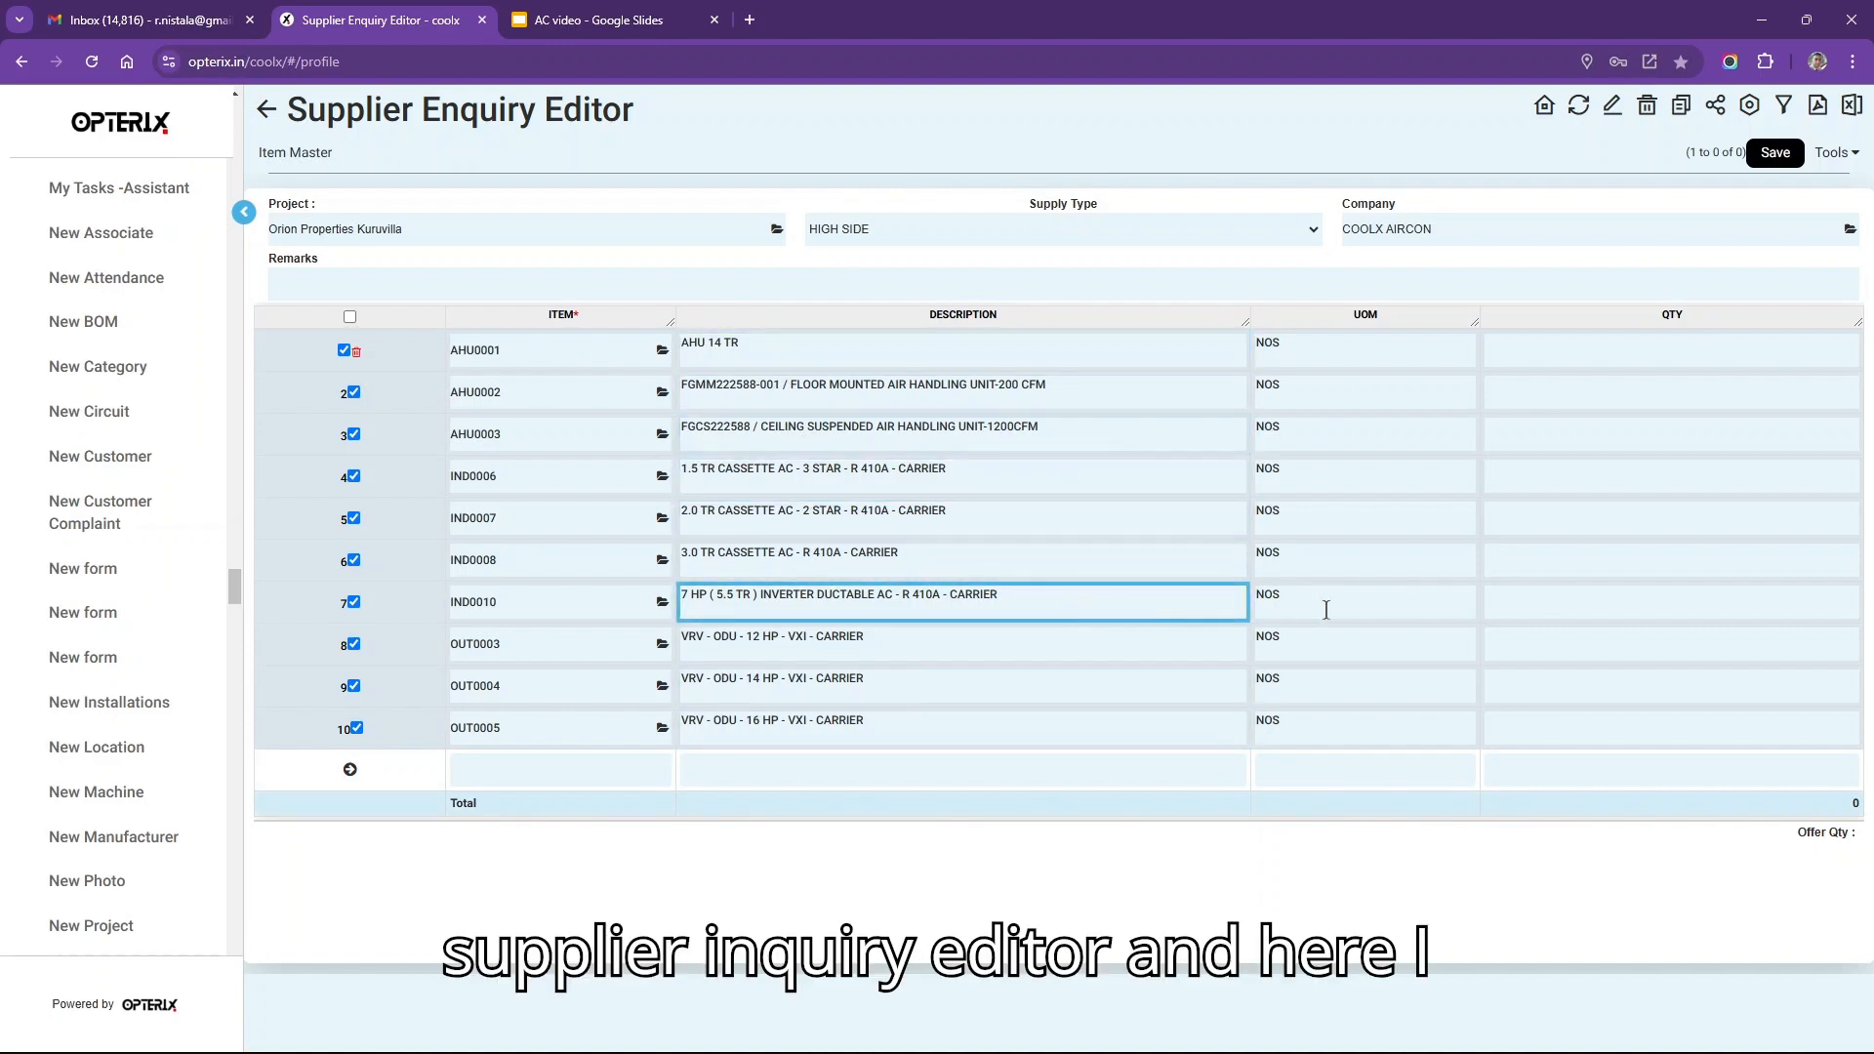
- Enter quantities 10, 20, 30, 20, 10, 20, 30, 200, 30 and 20, add the remark "Orion project equipment rate sheet request", and save the enquiry
click(1584, 358)
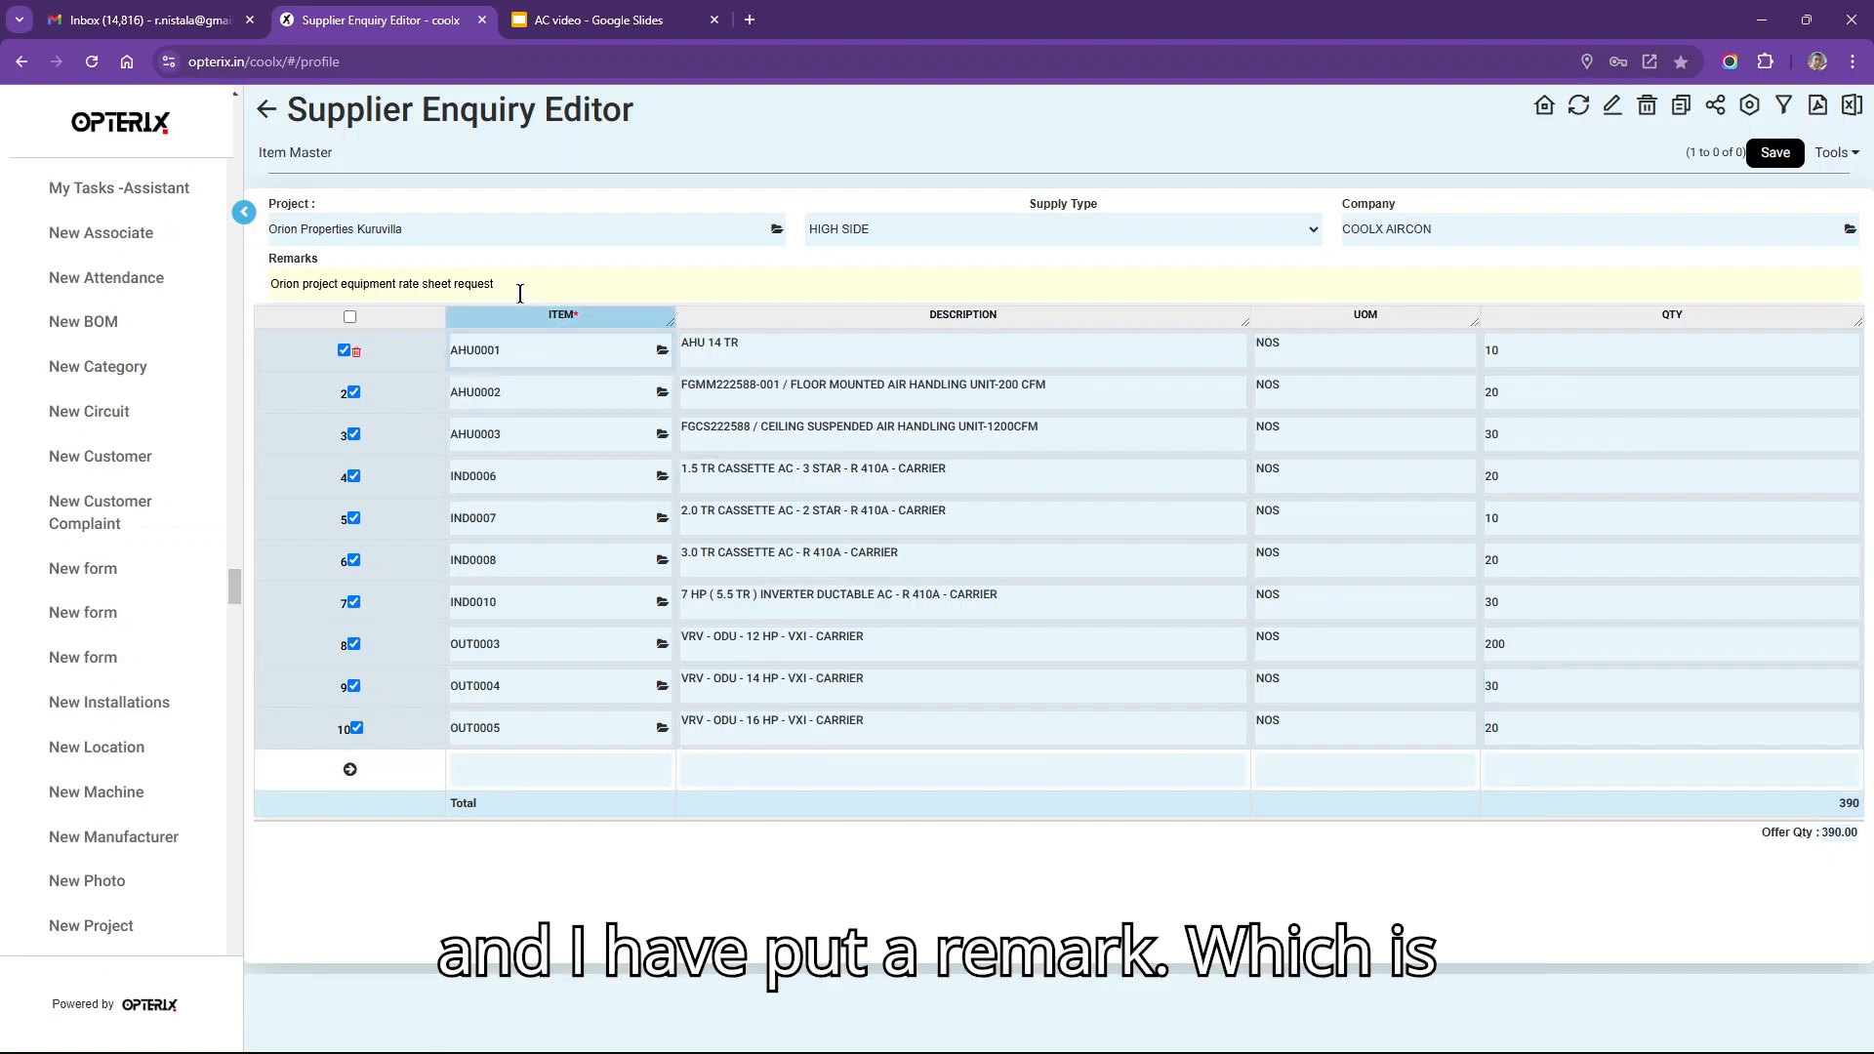
drag(513, 286, 255, 305)
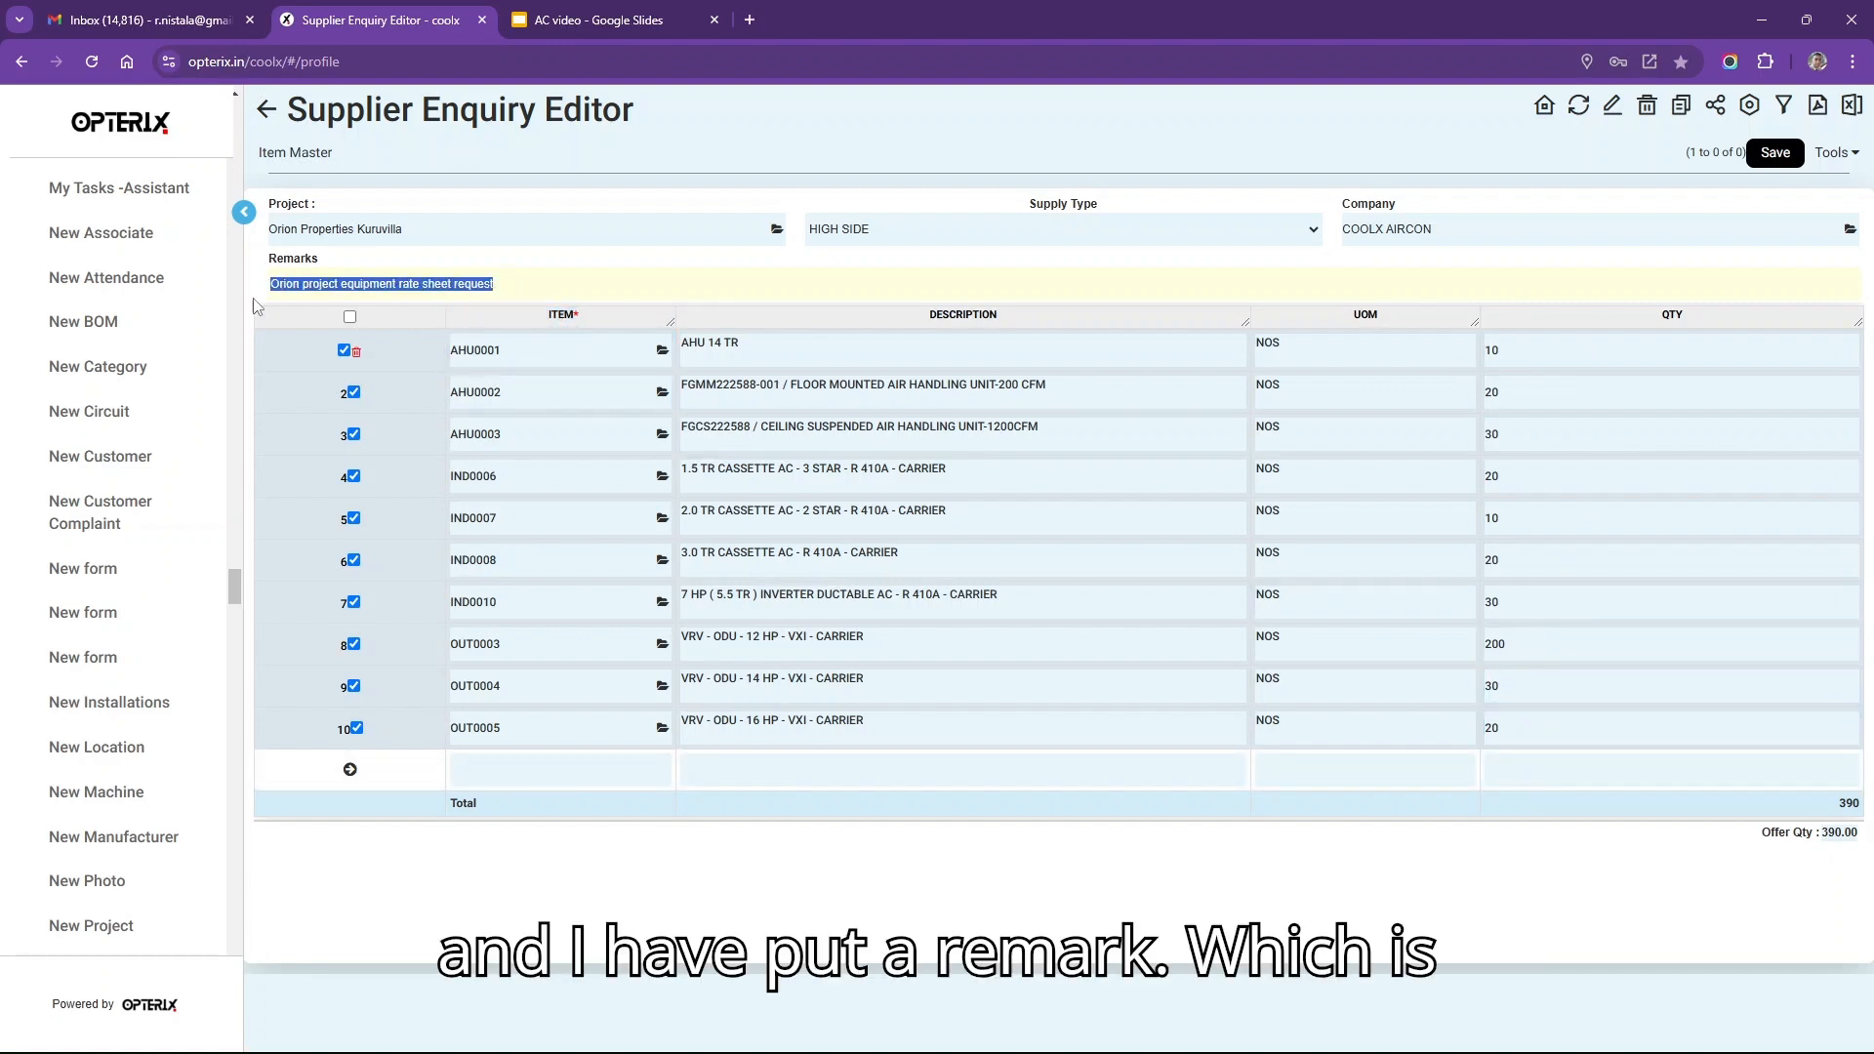
click(500, 286)
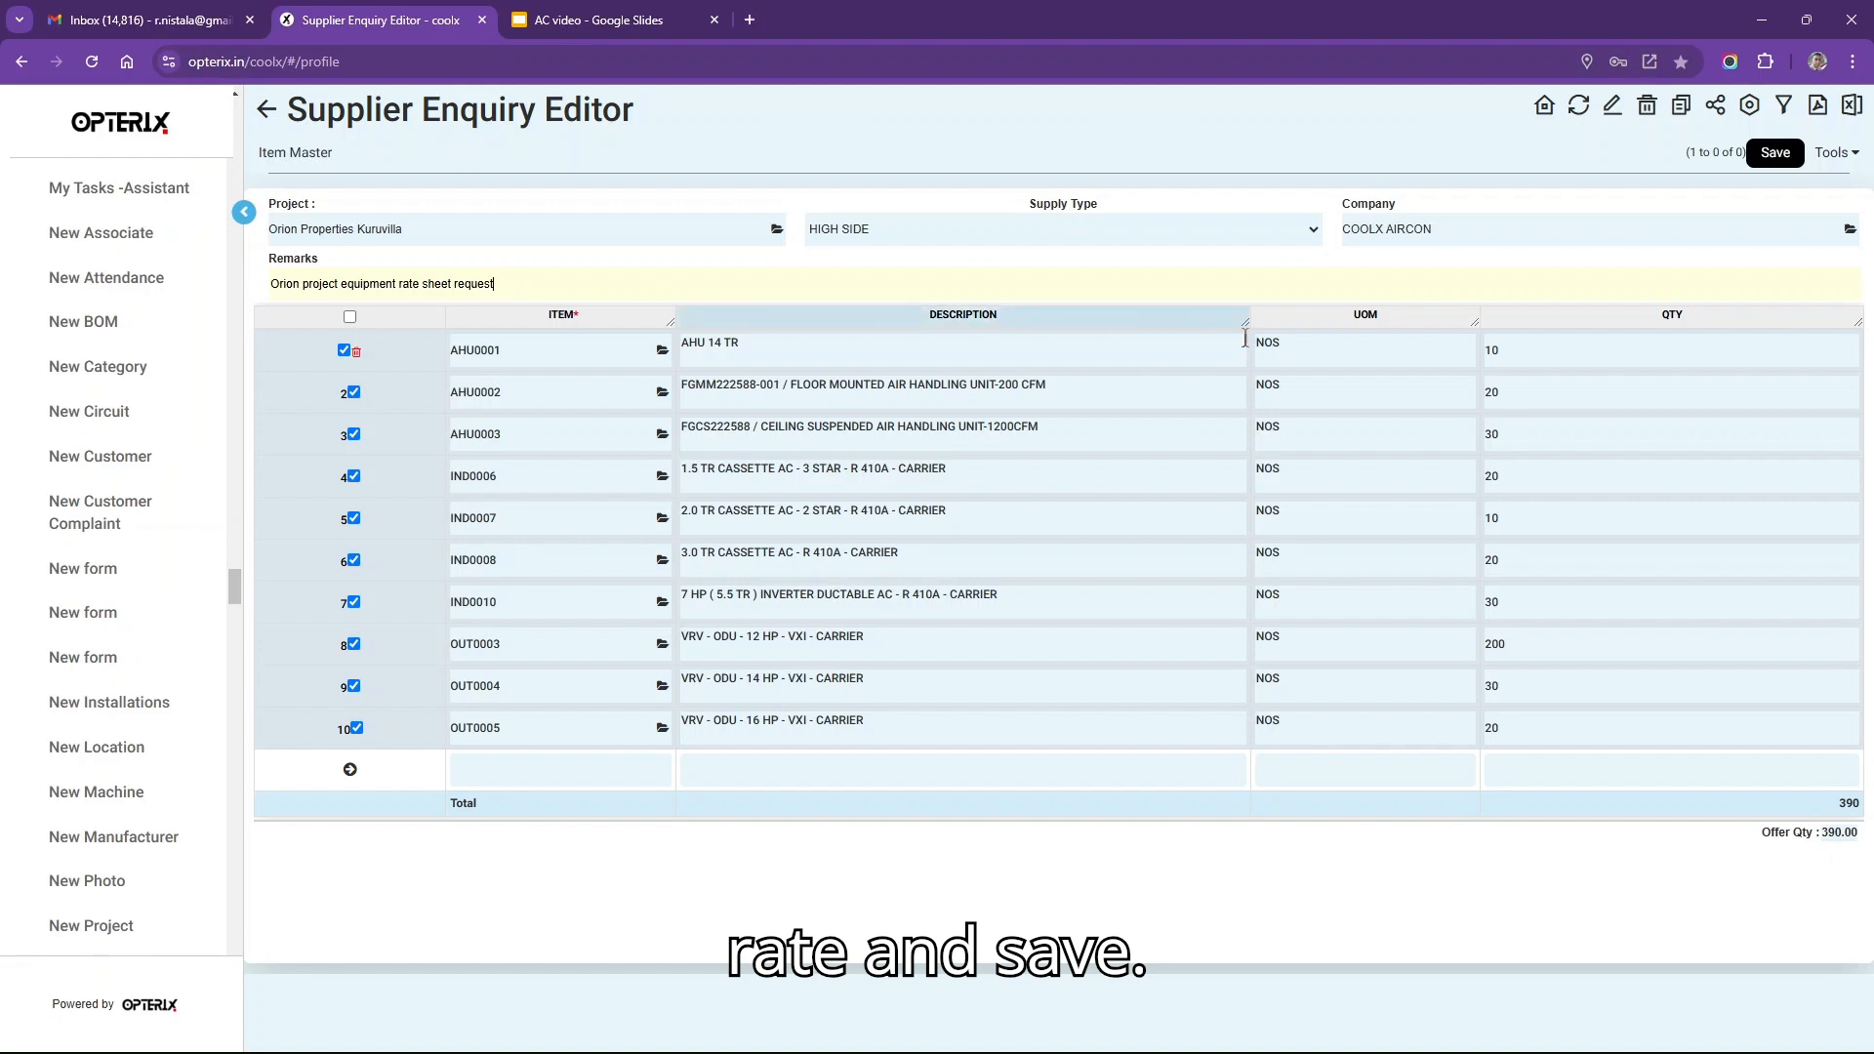
click(1777, 156)
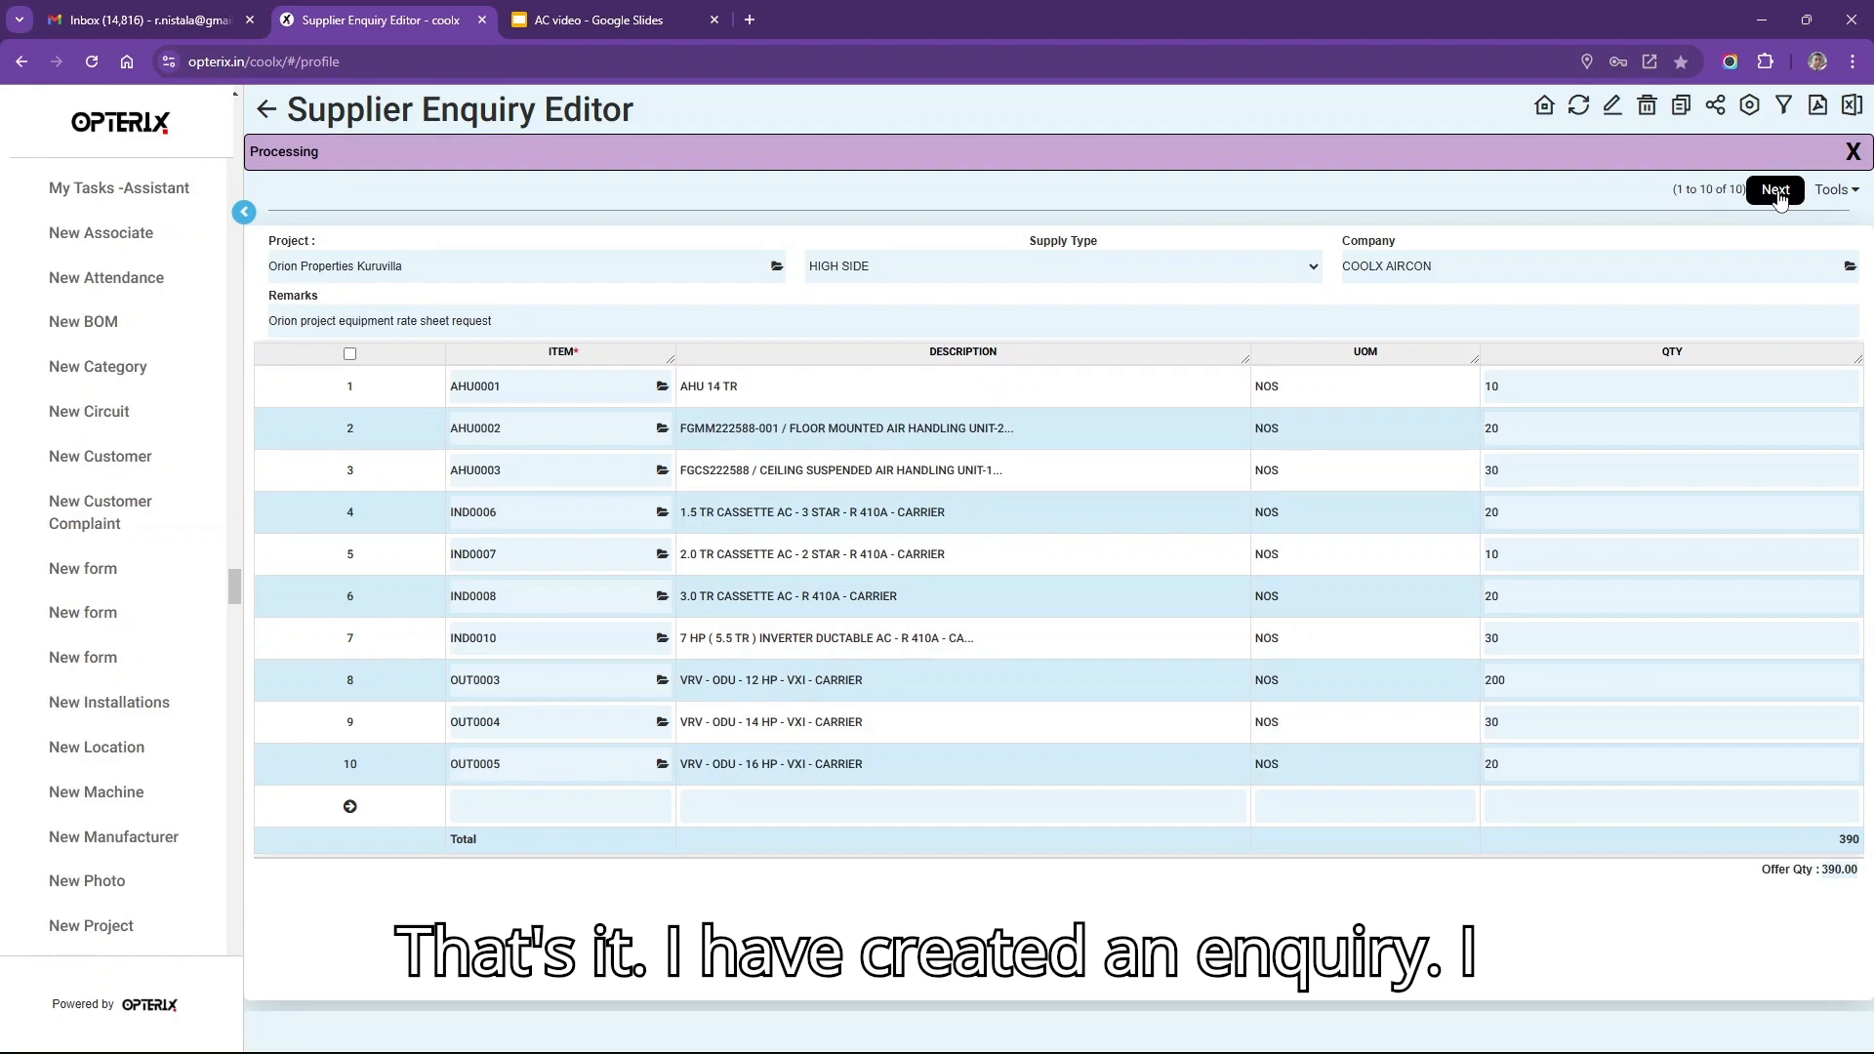
- Review the Orion Properties Kuruvilla enquiry by opening it from the supplier enquiries list, and return to the list
click(1777, 192)
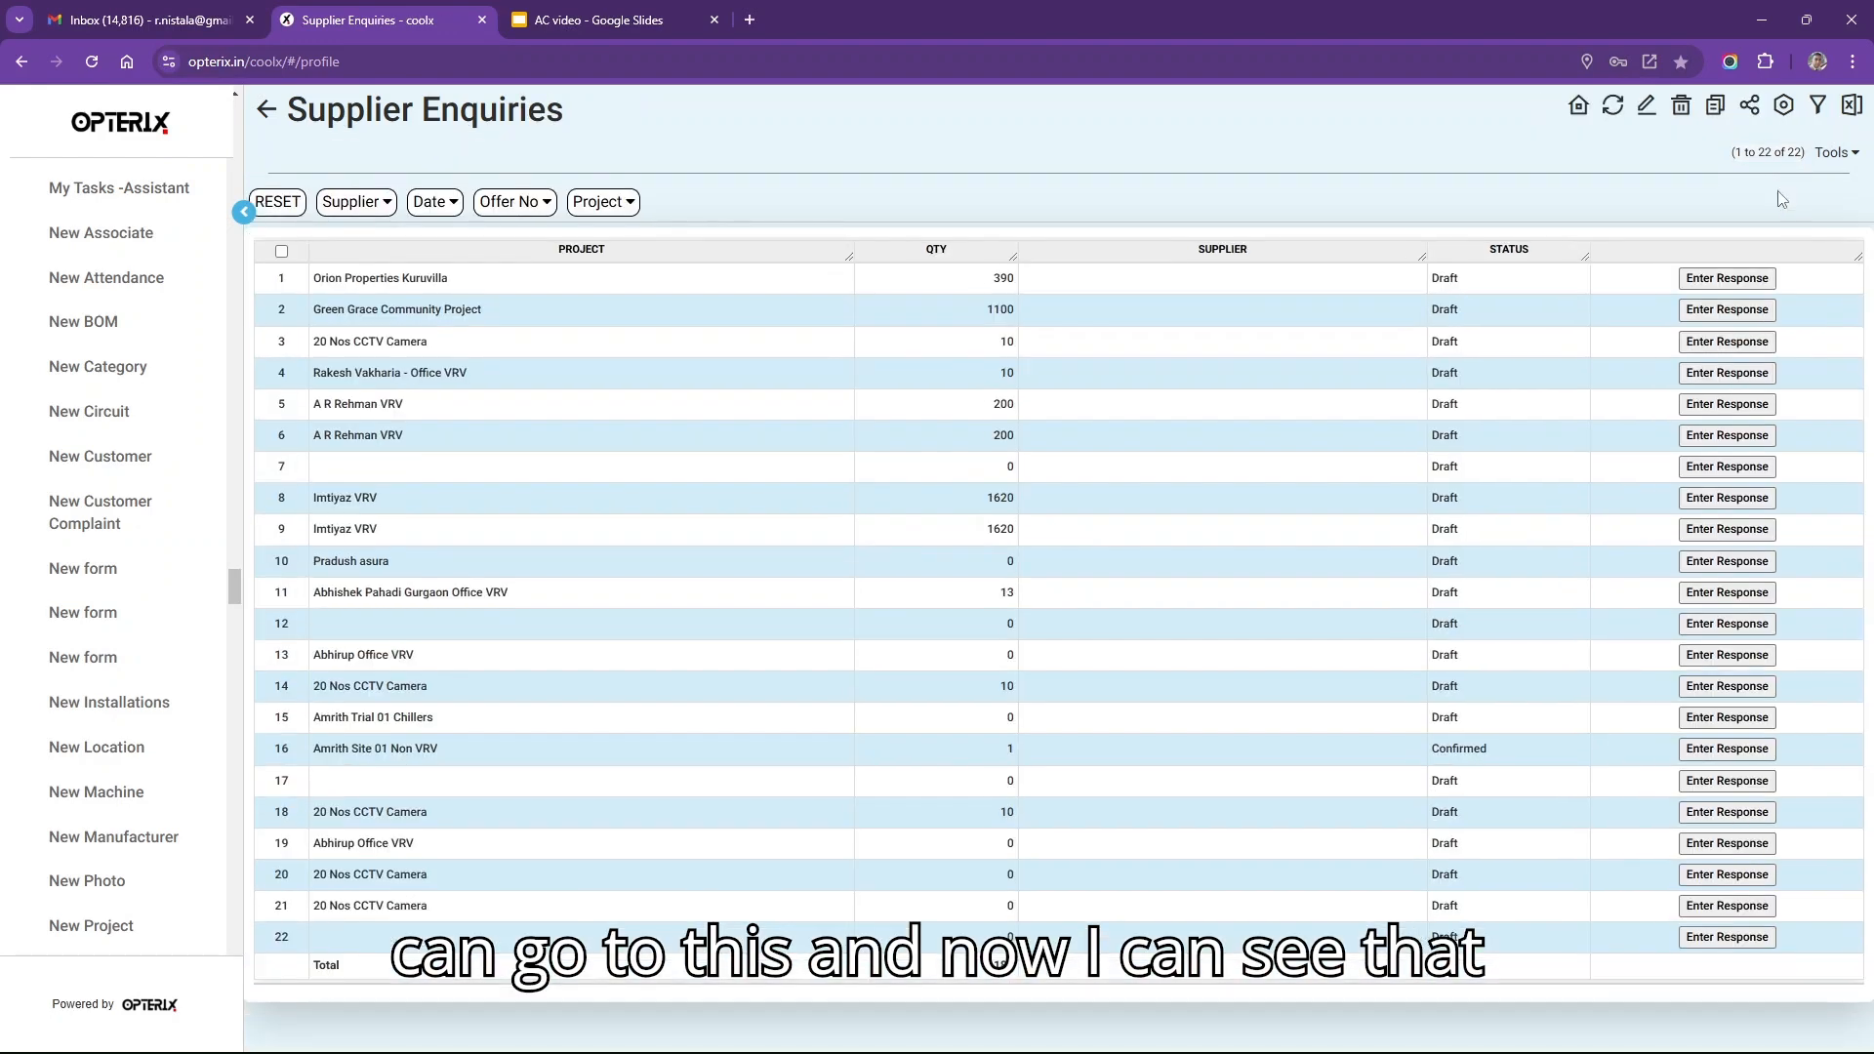
click(437, 283)
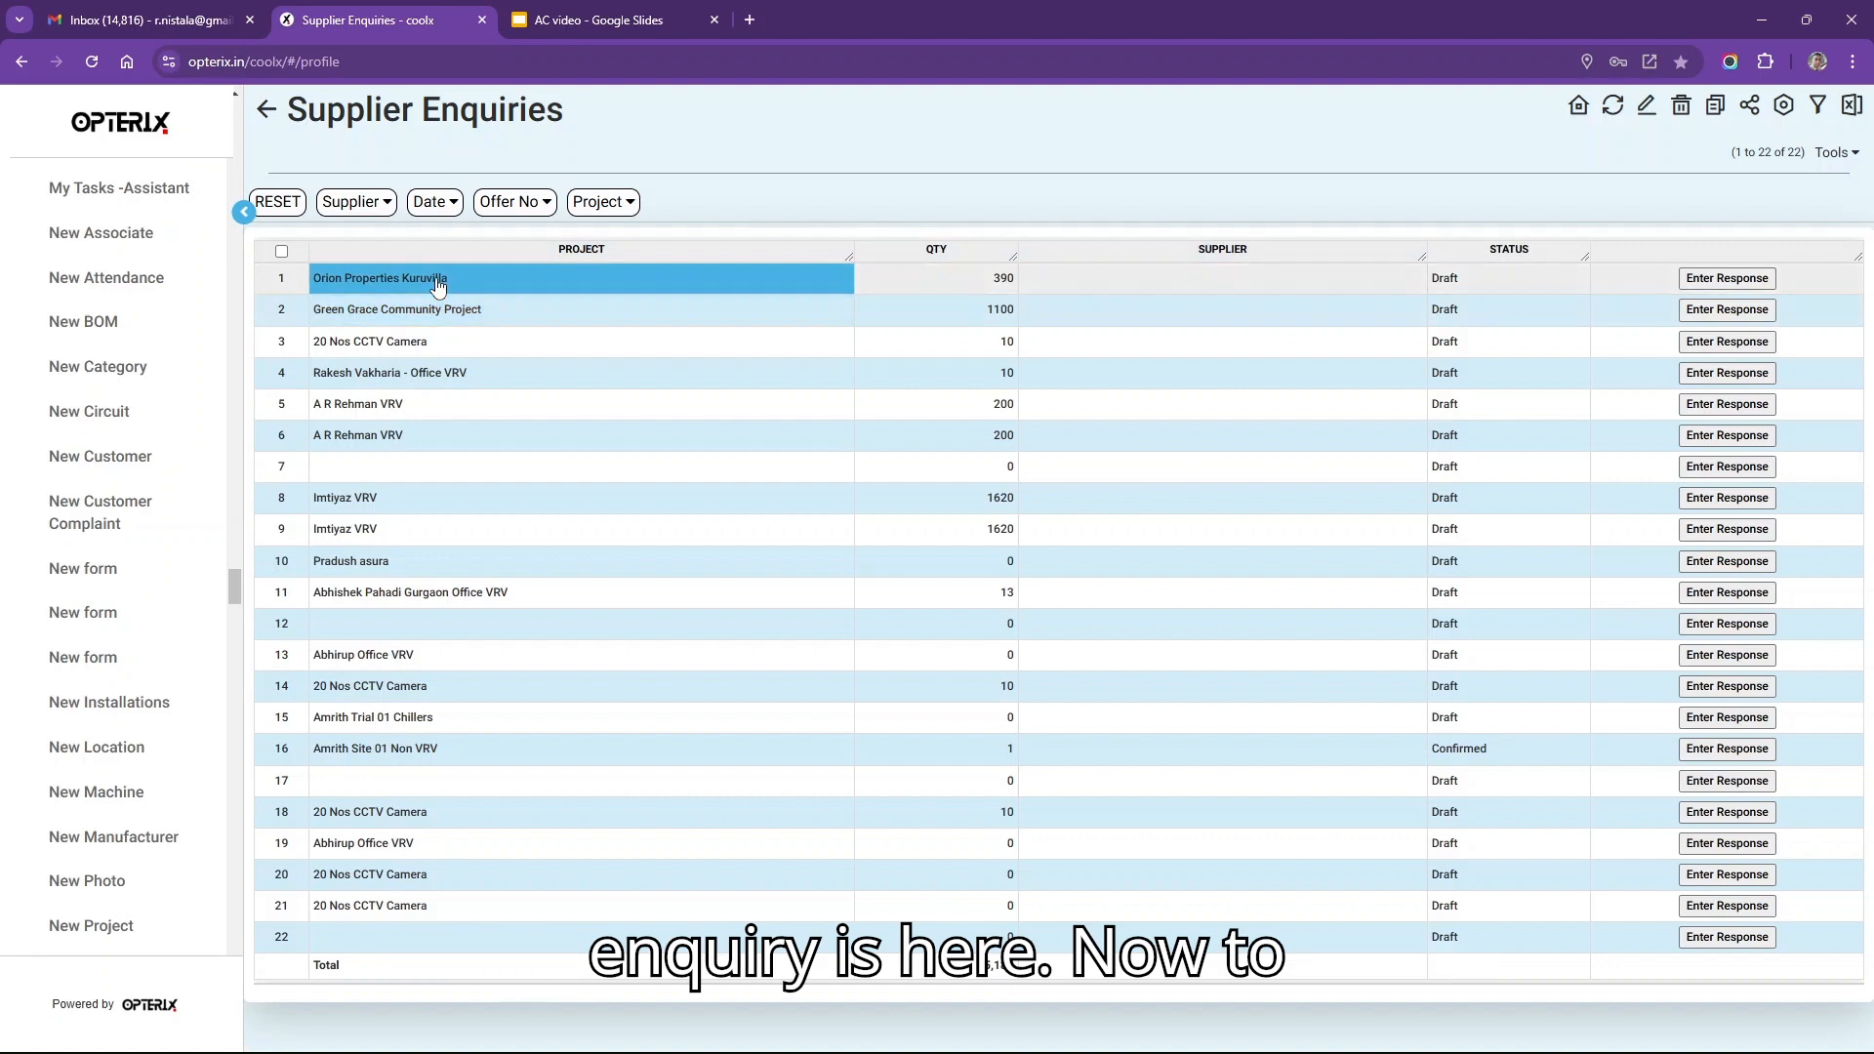
click(597, 283)
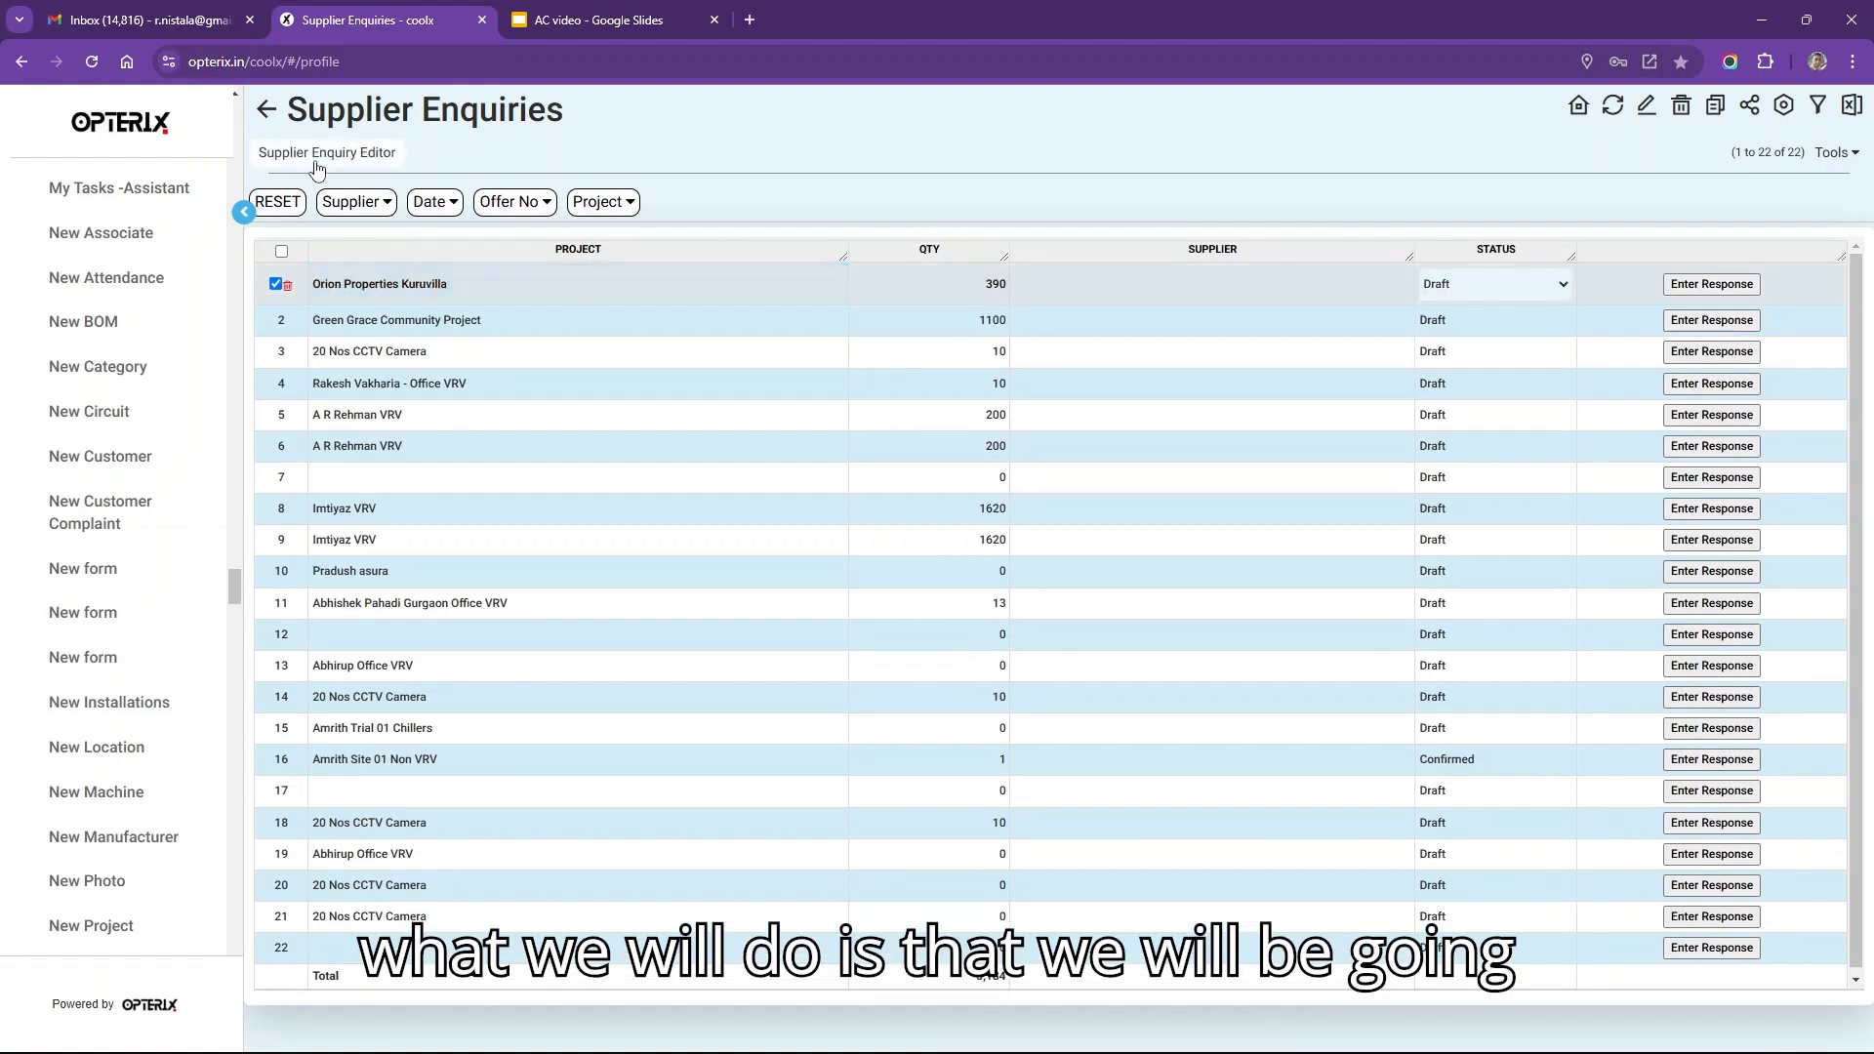
click(318, 166)
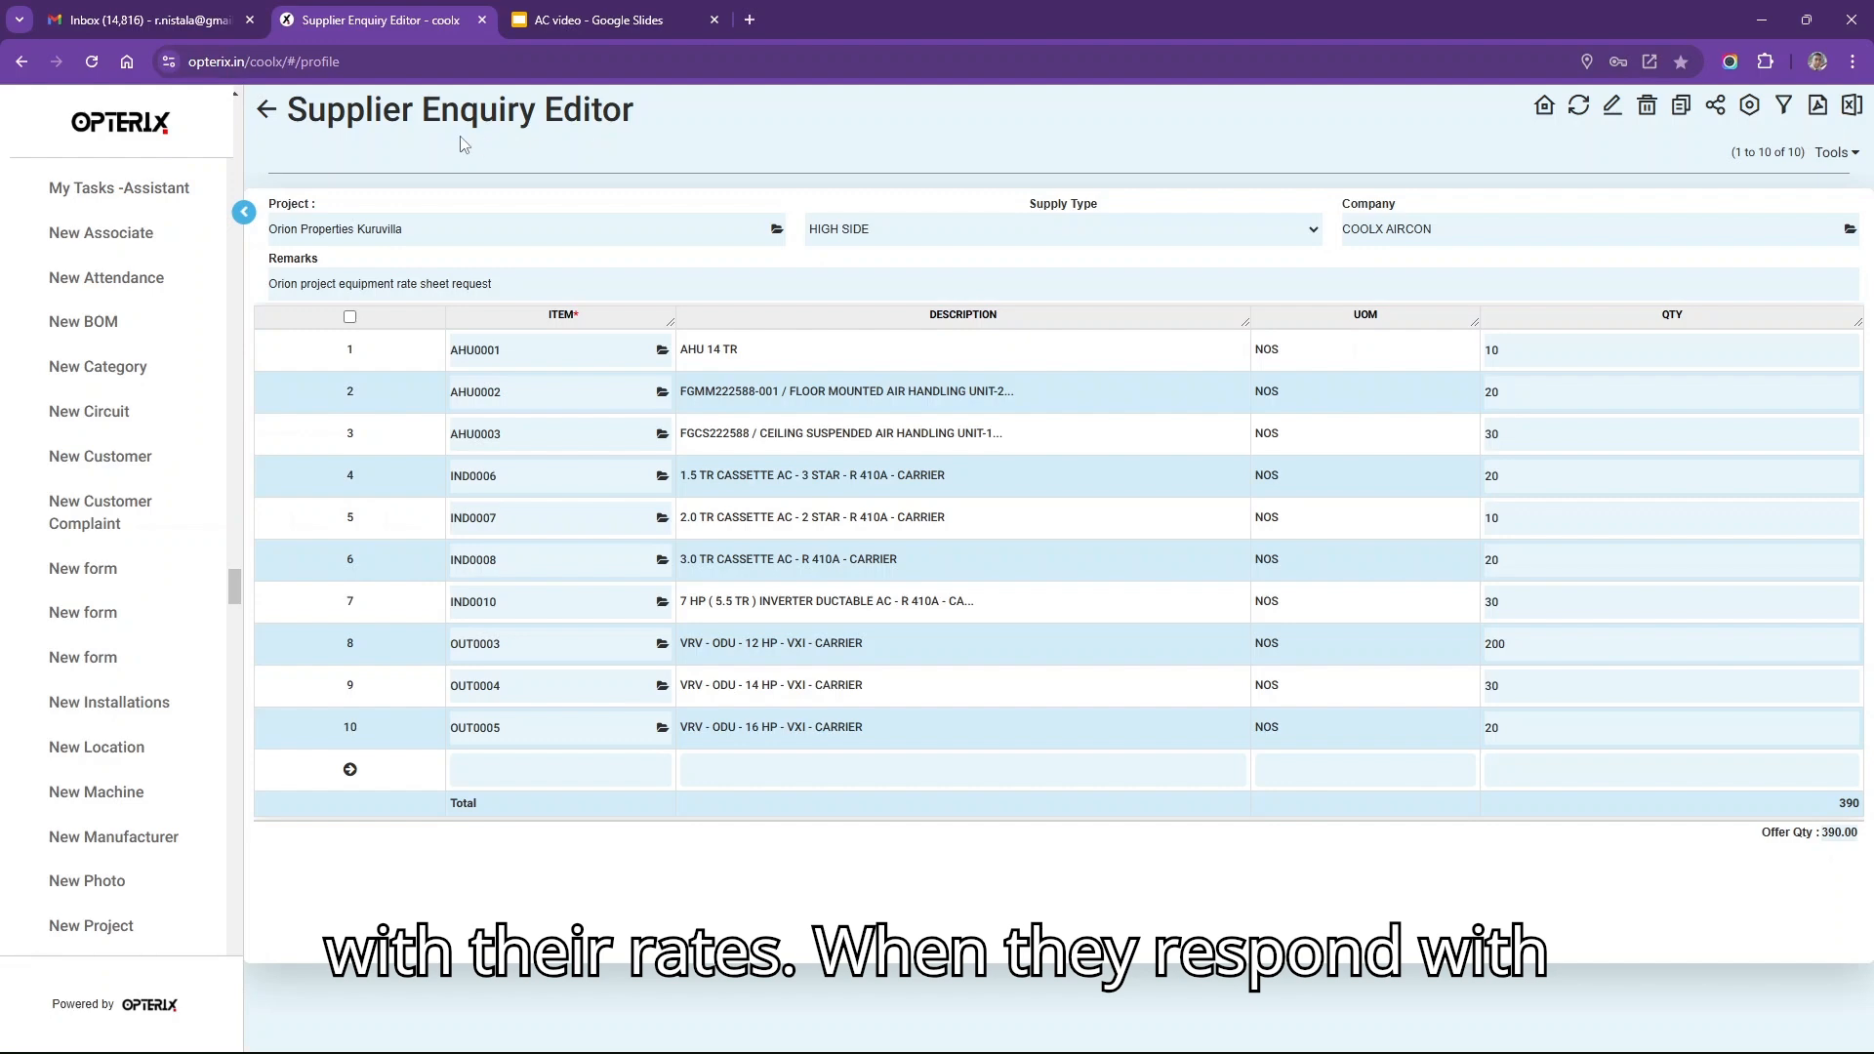
click(262, 112)
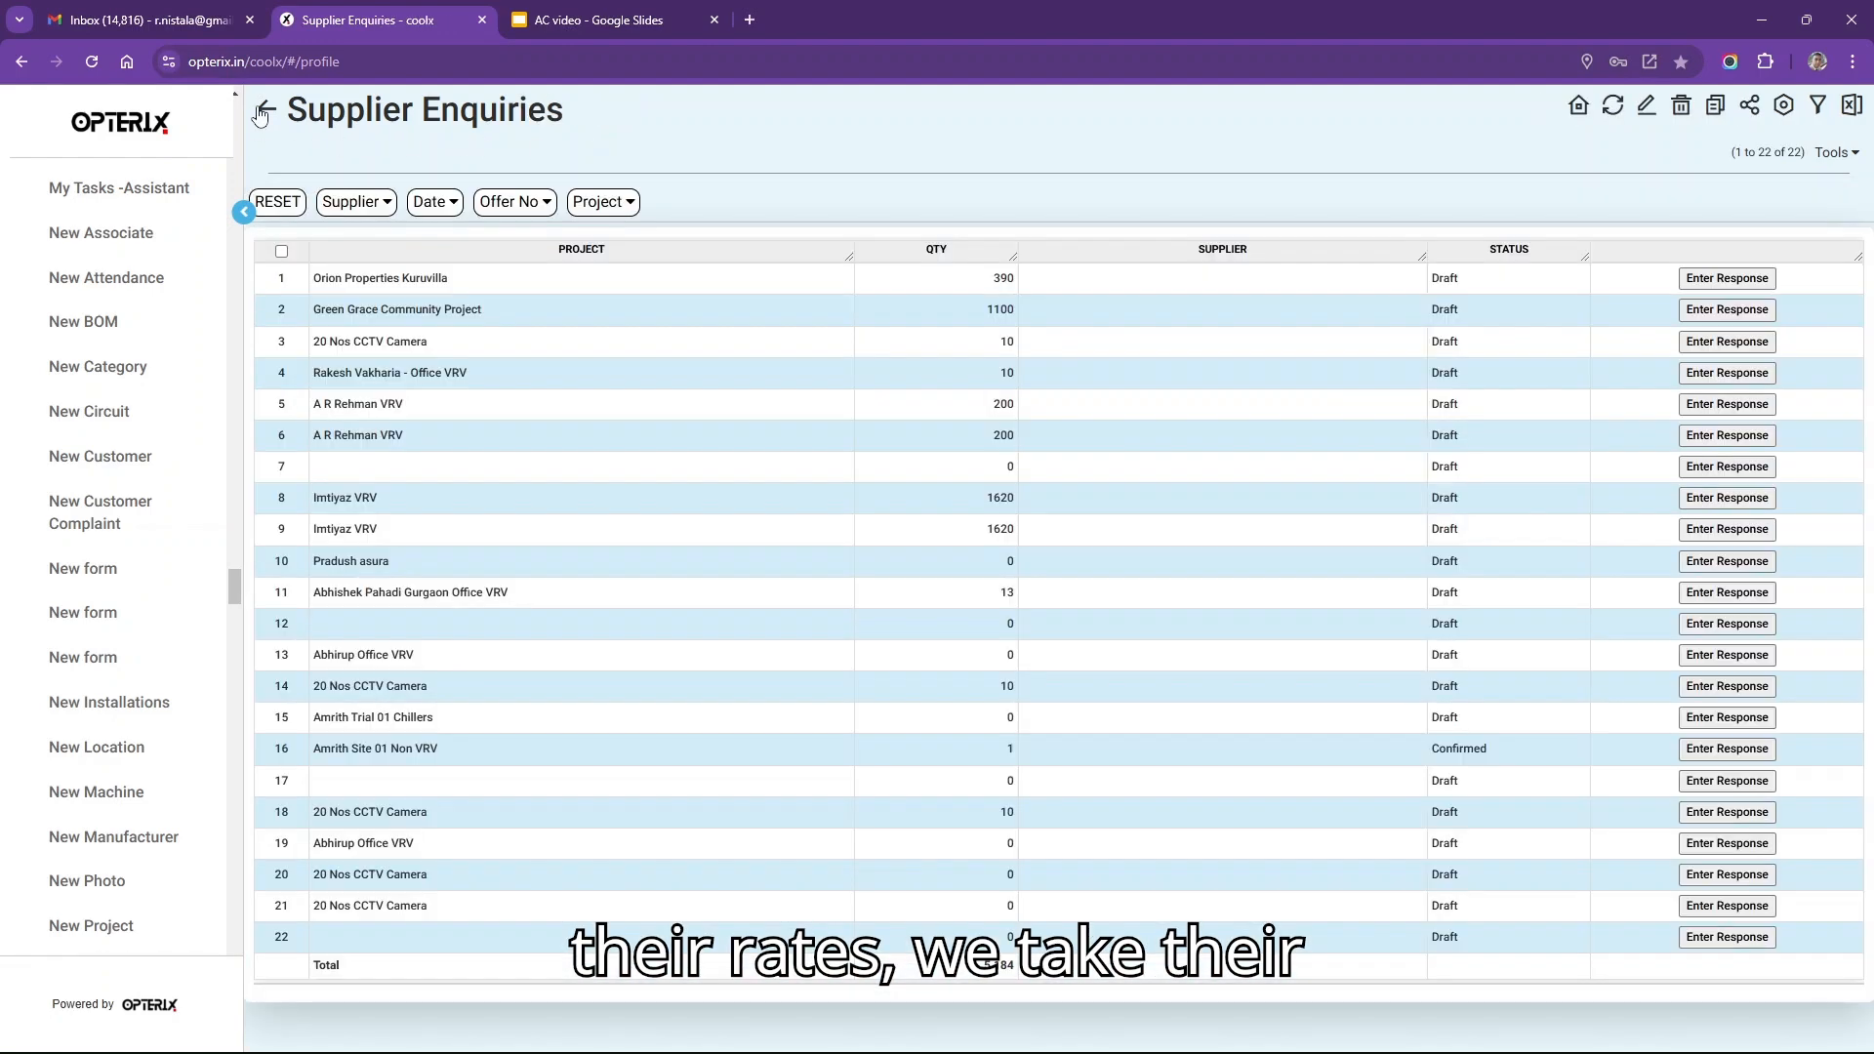
- Start a response to the Orion Properties Kuruvilla enquiry with supplier Circuit Logic Pvt Ltd, its offer number, offer date 15-11-2024 and expiry date 15-12-2024
click(1734, 281)
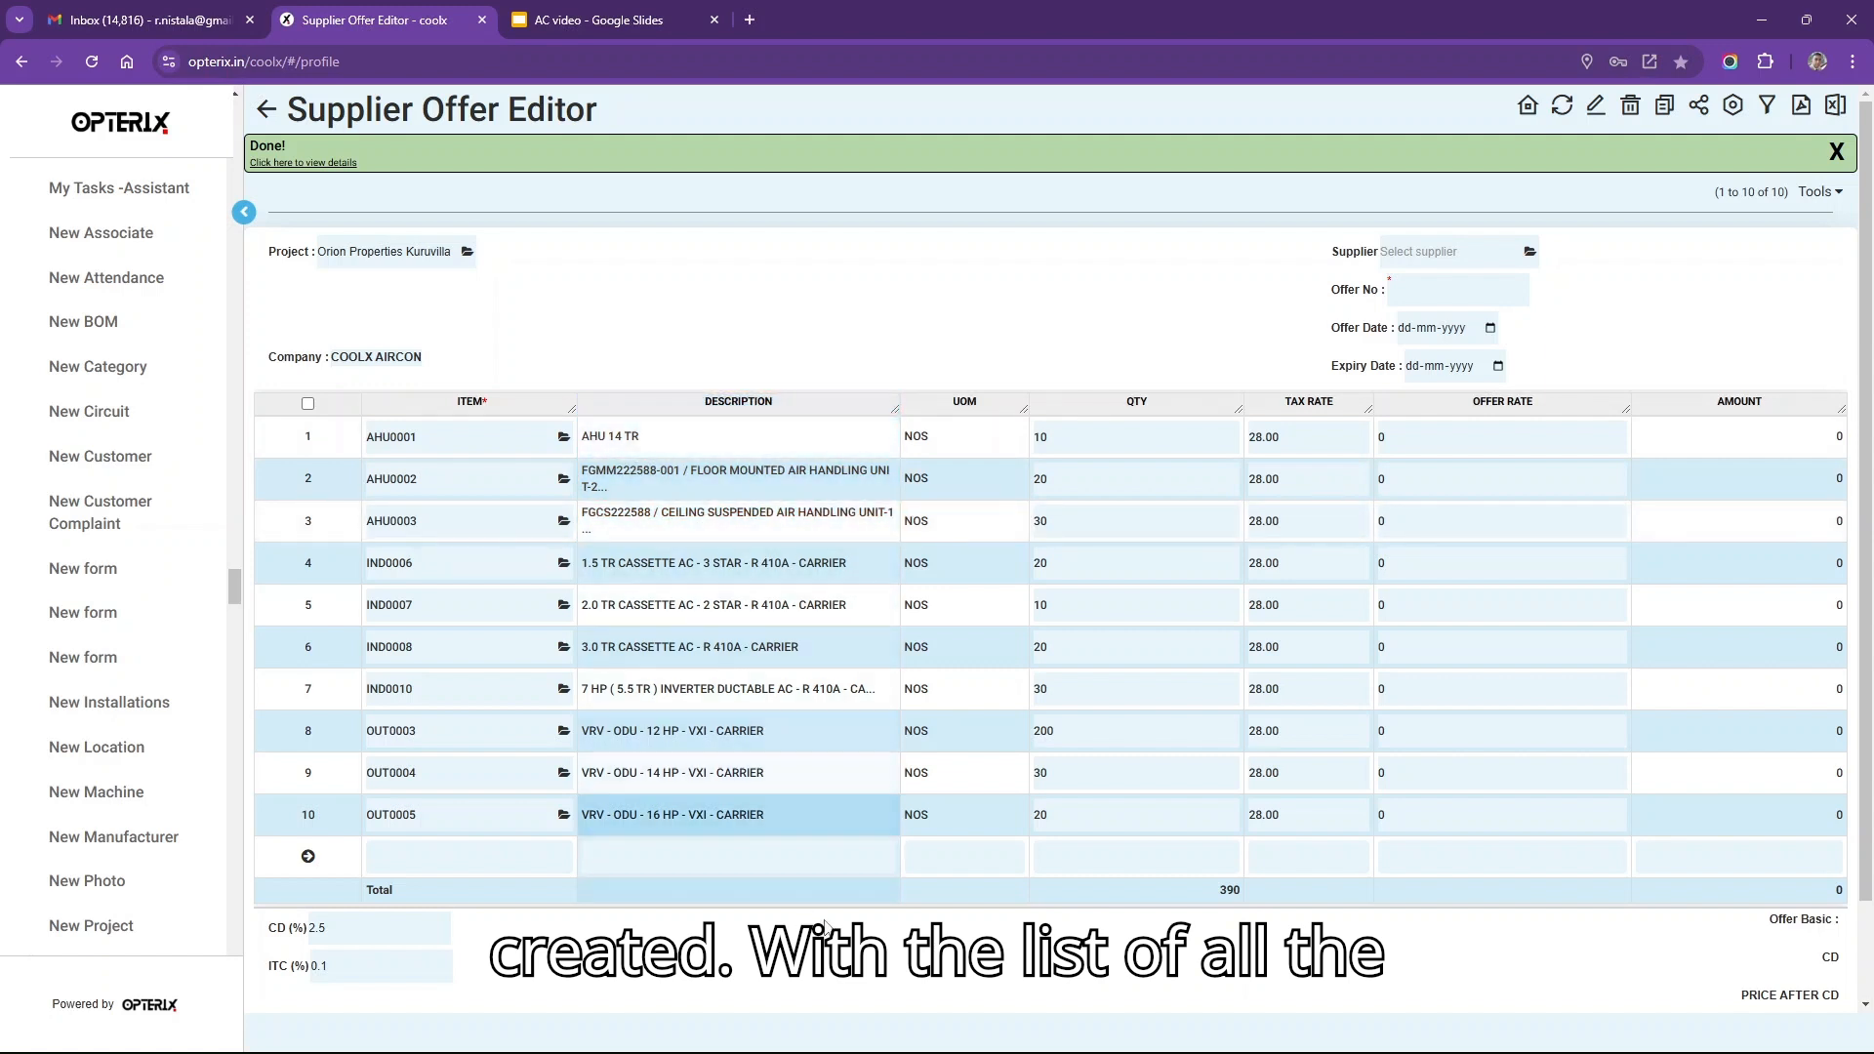
click(1449, 438)
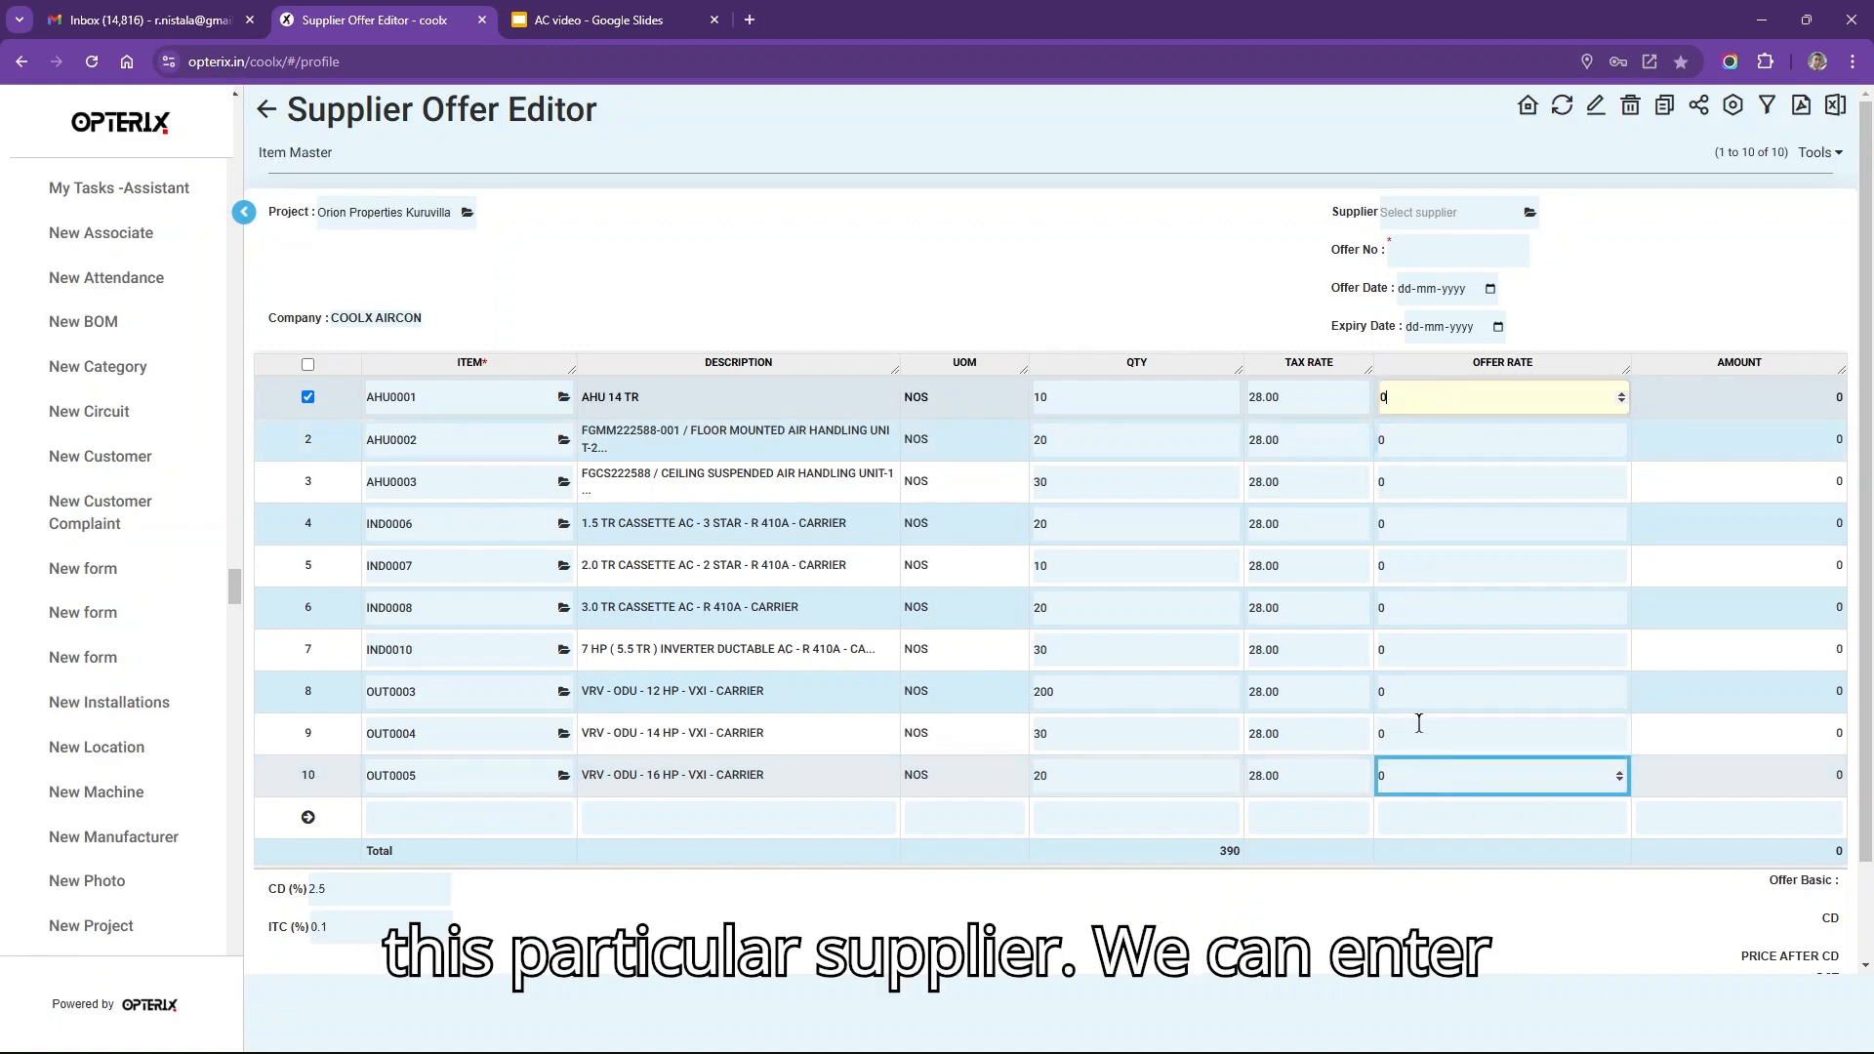
click(1455, 215)
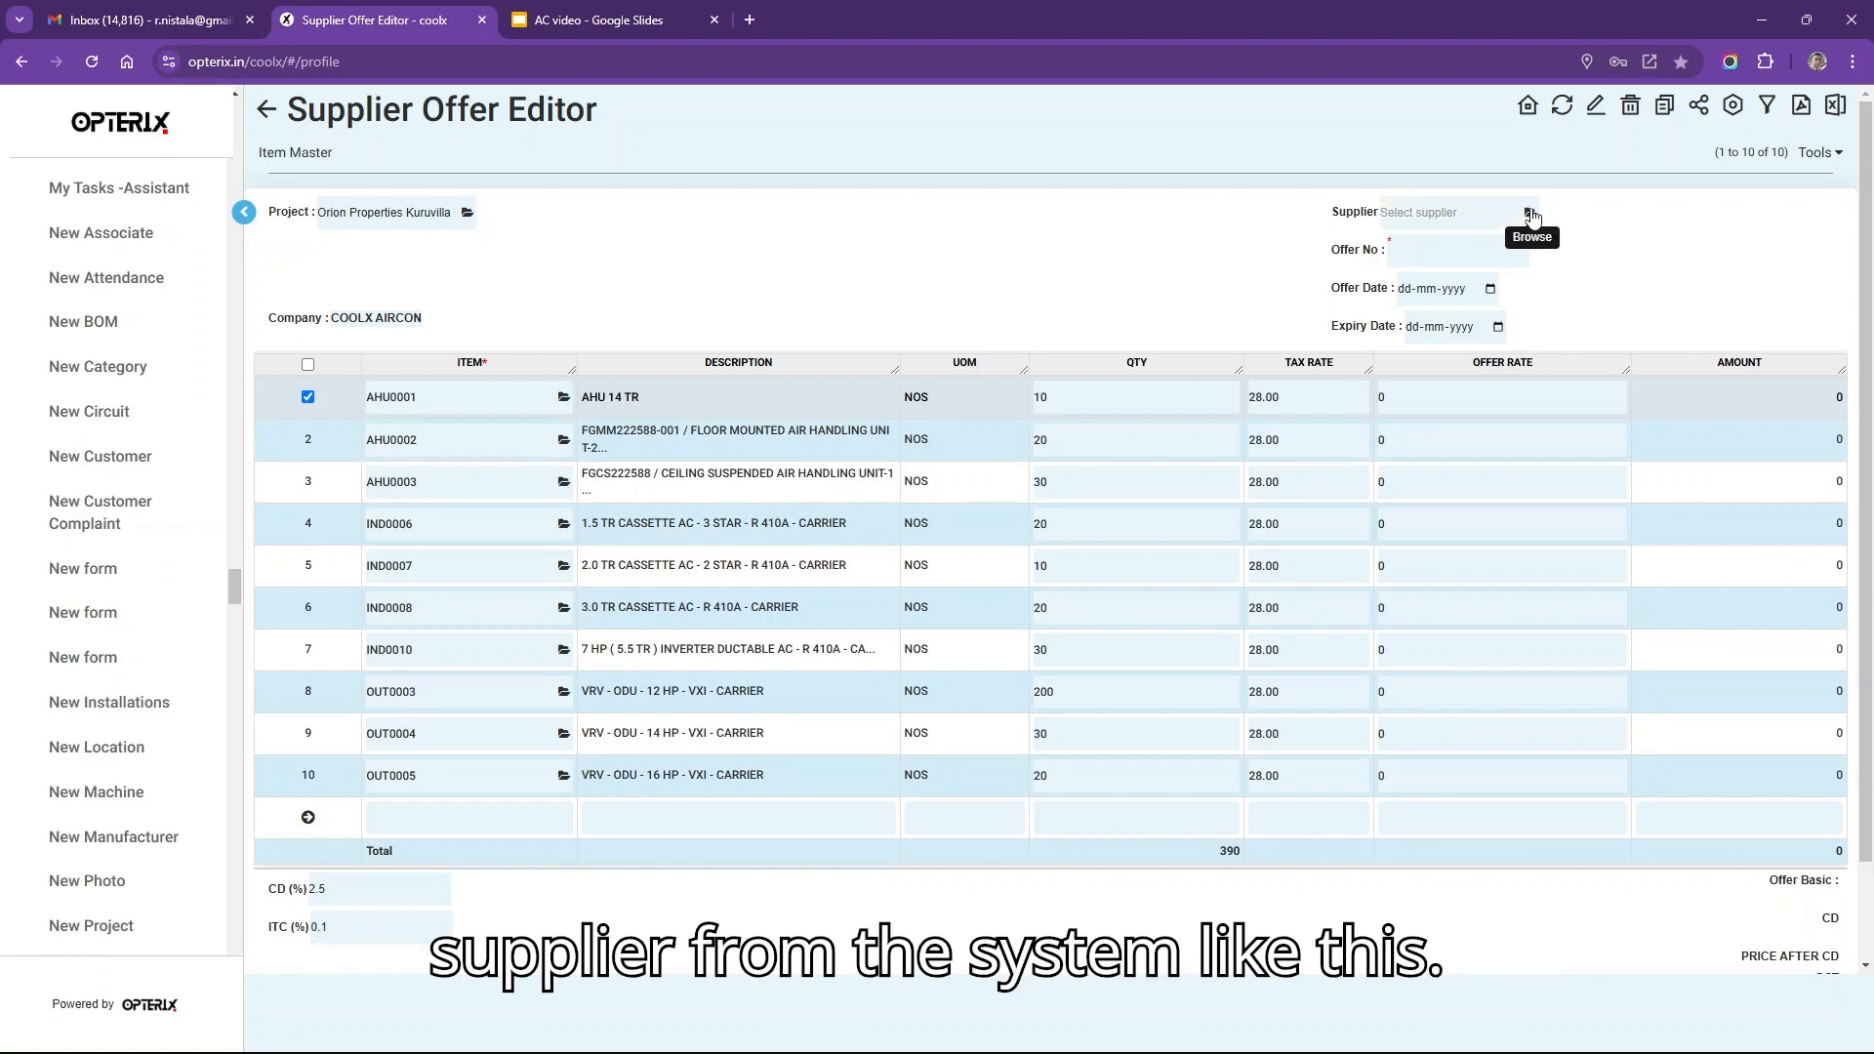
click(1529, 214)
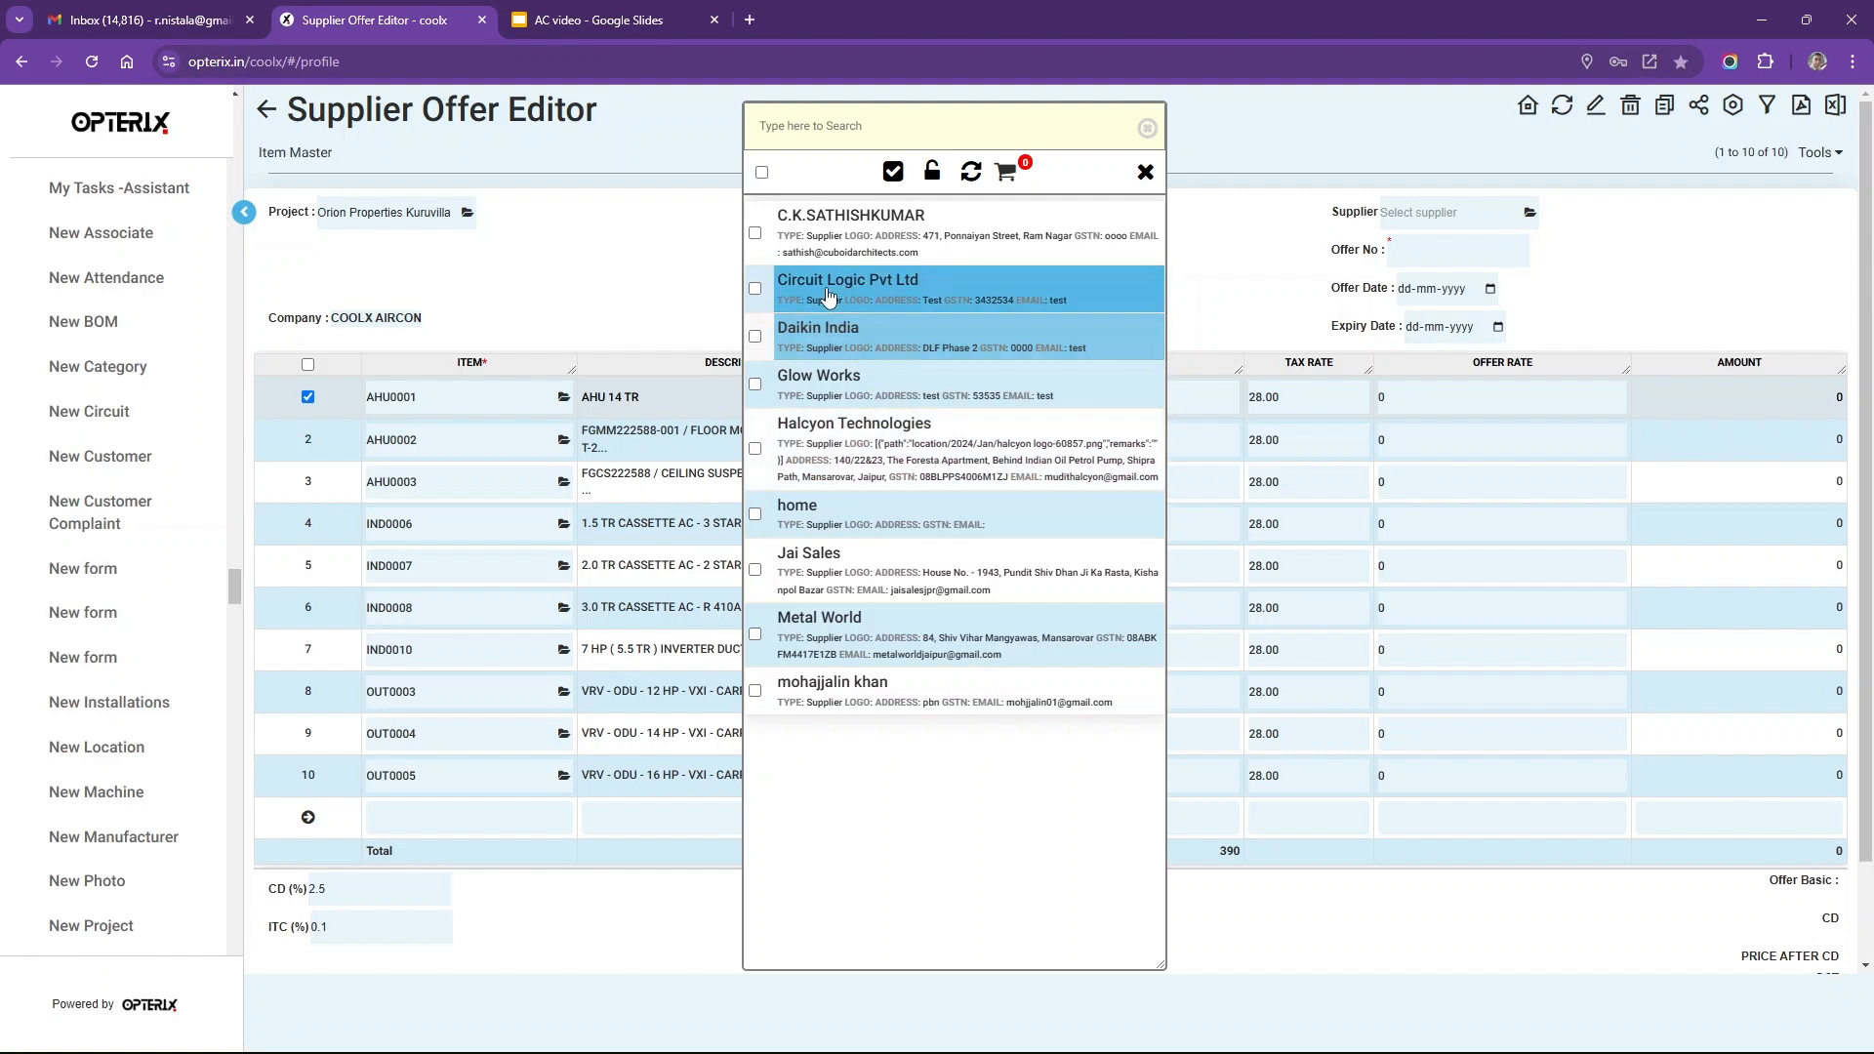
click(827, 297)
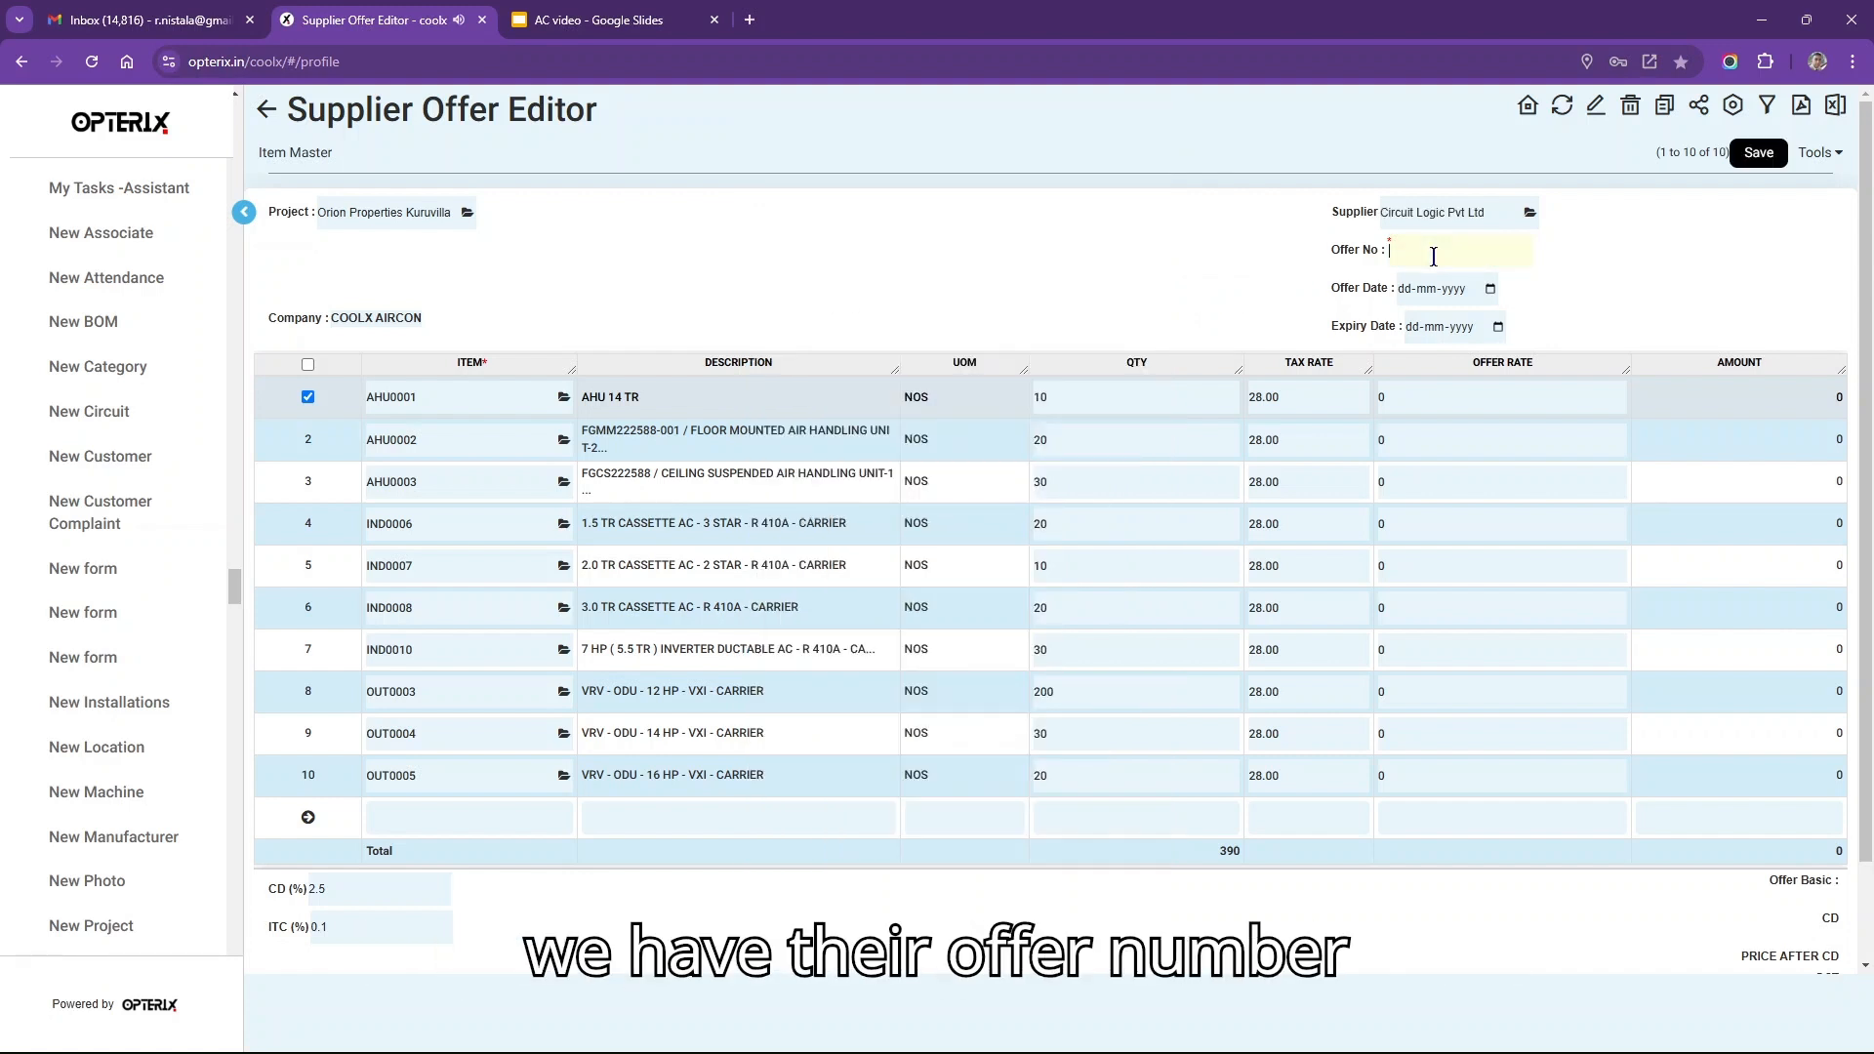
text(CLL1212121)
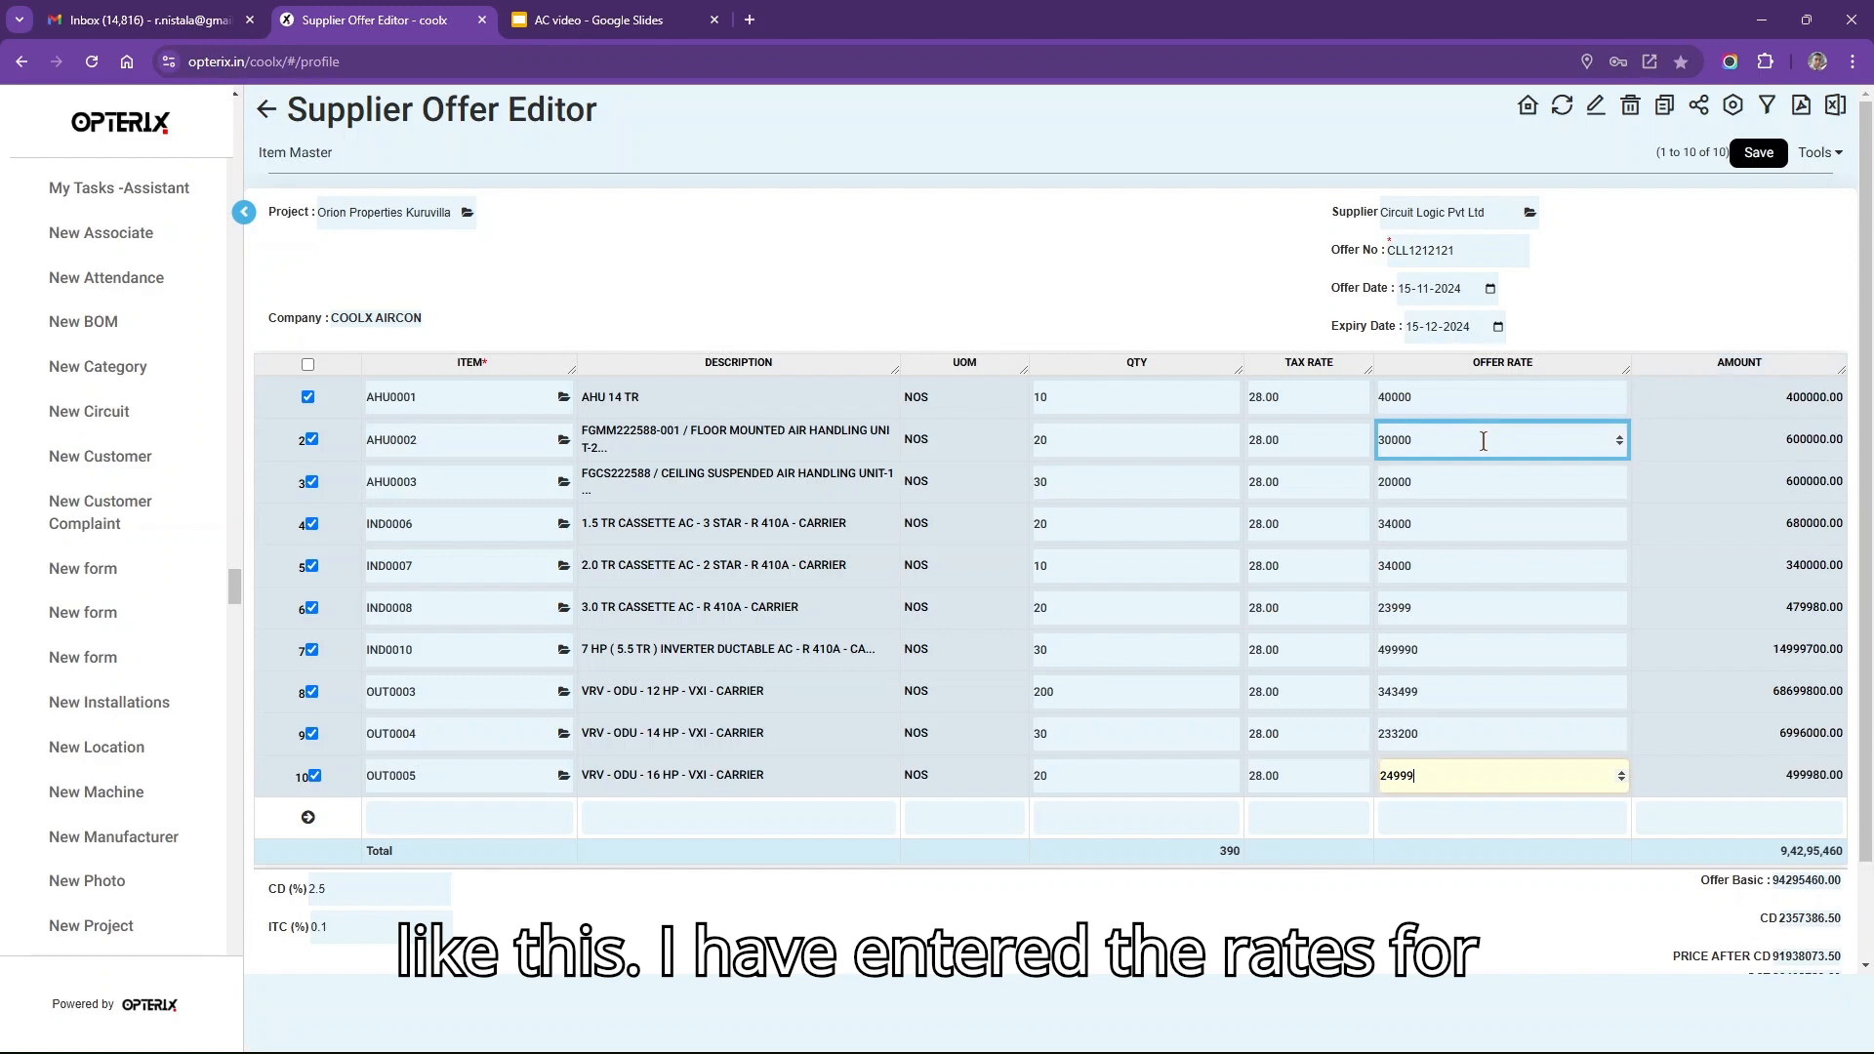
- Enter offer rates 40000, 30000, 20000, 34000, 34000, 23999, 499990, 343499, 233200 and 24999 for the ten items and save the offer
click(1464, 398)
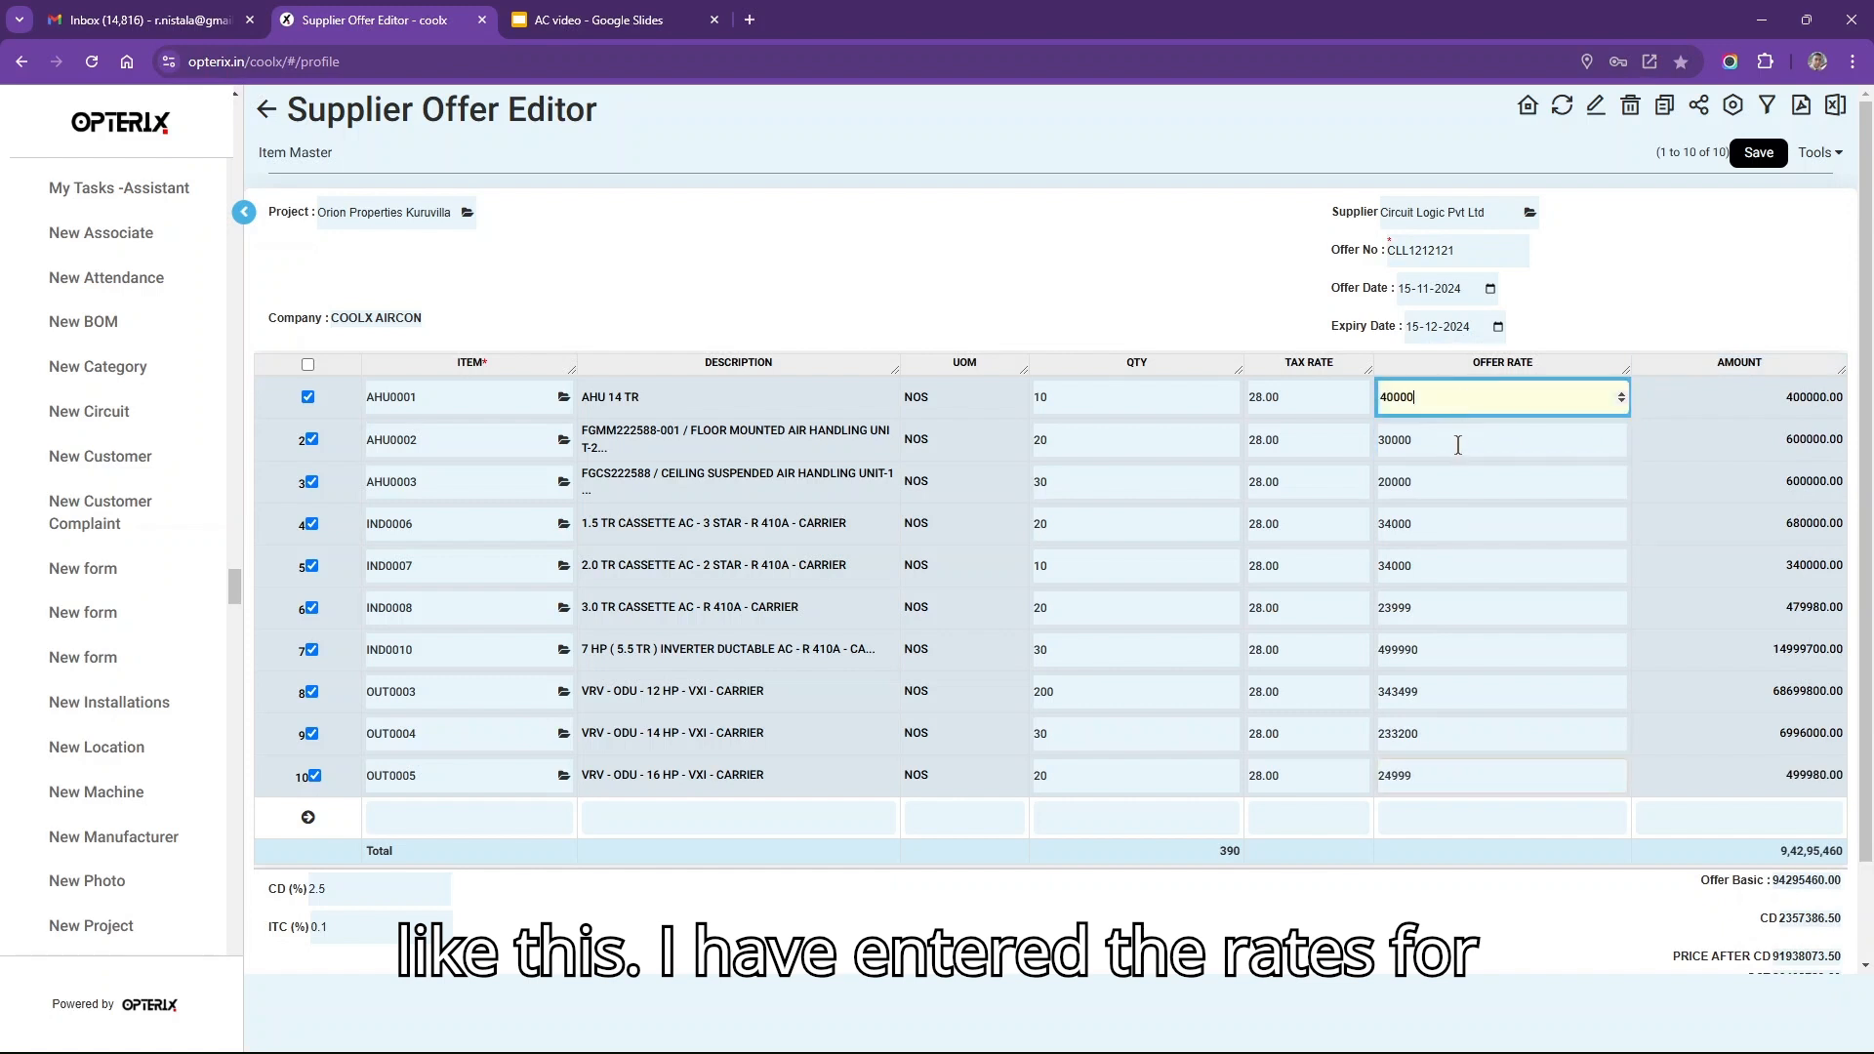
click(1454, 444)
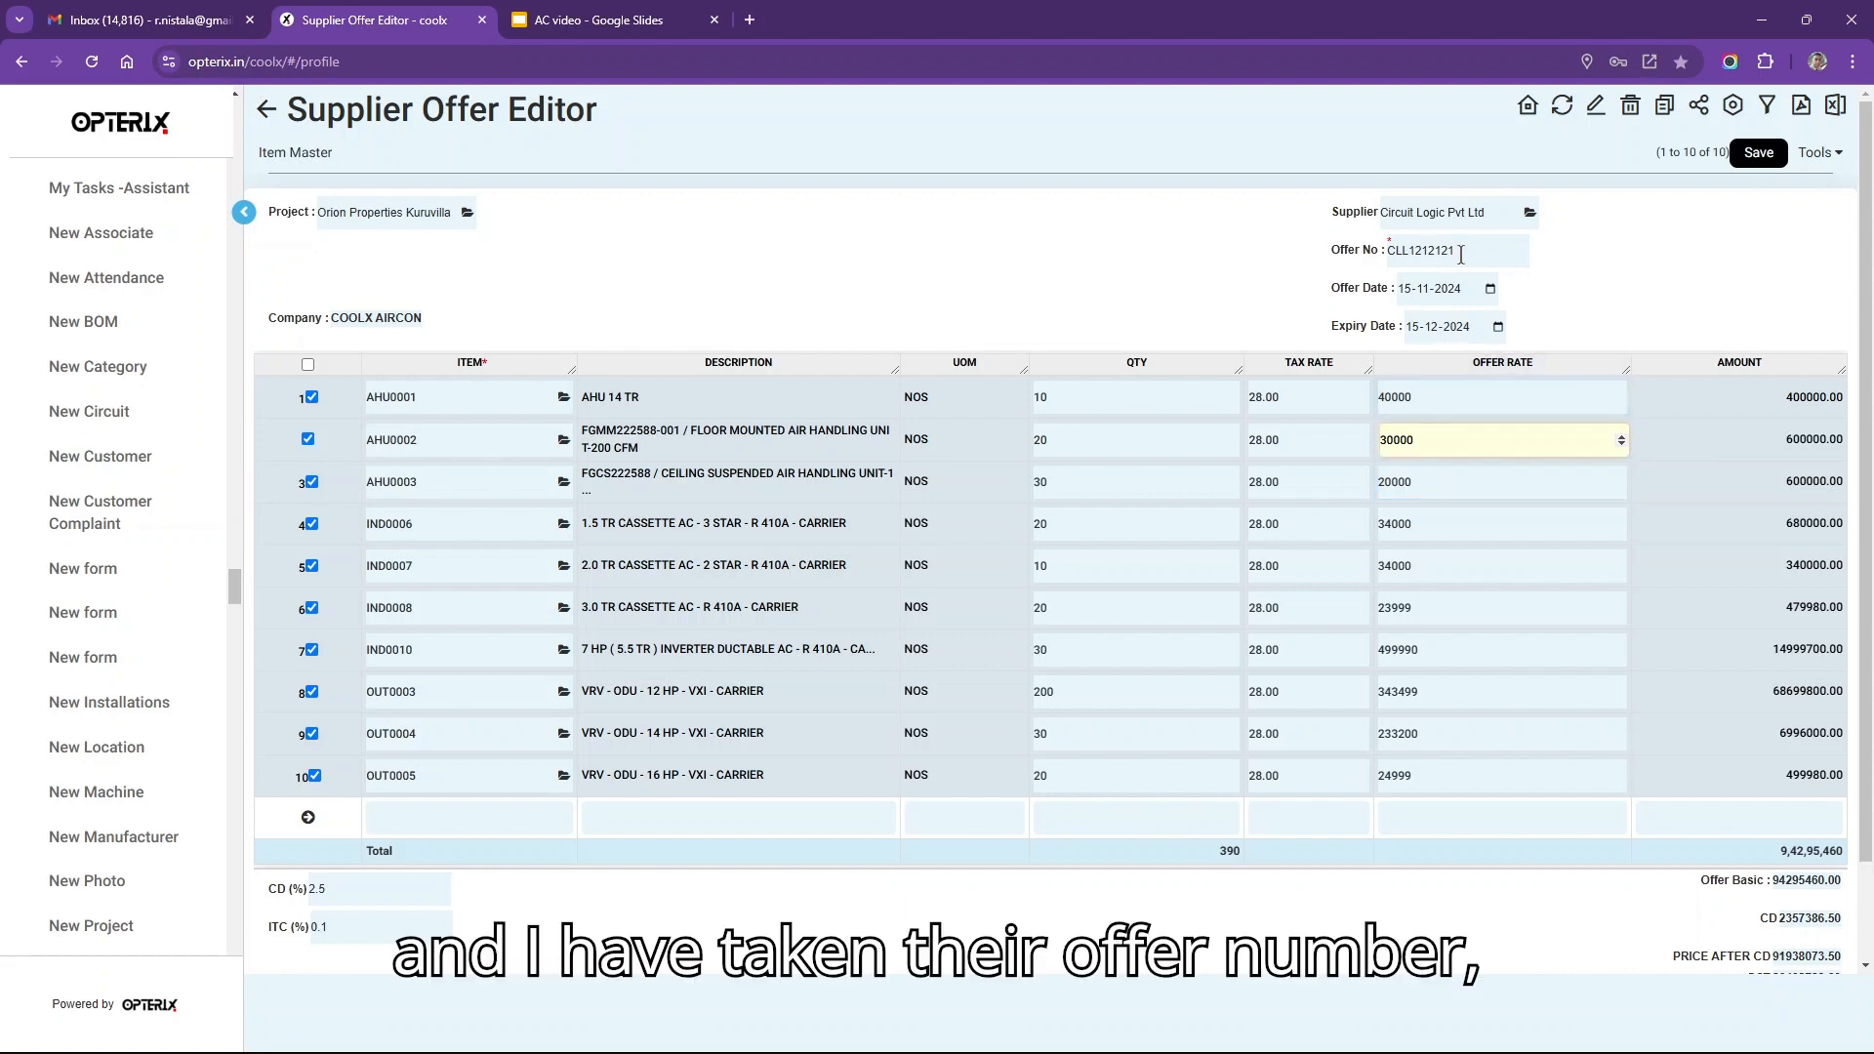
drag(1461, 252, 1357, 255)
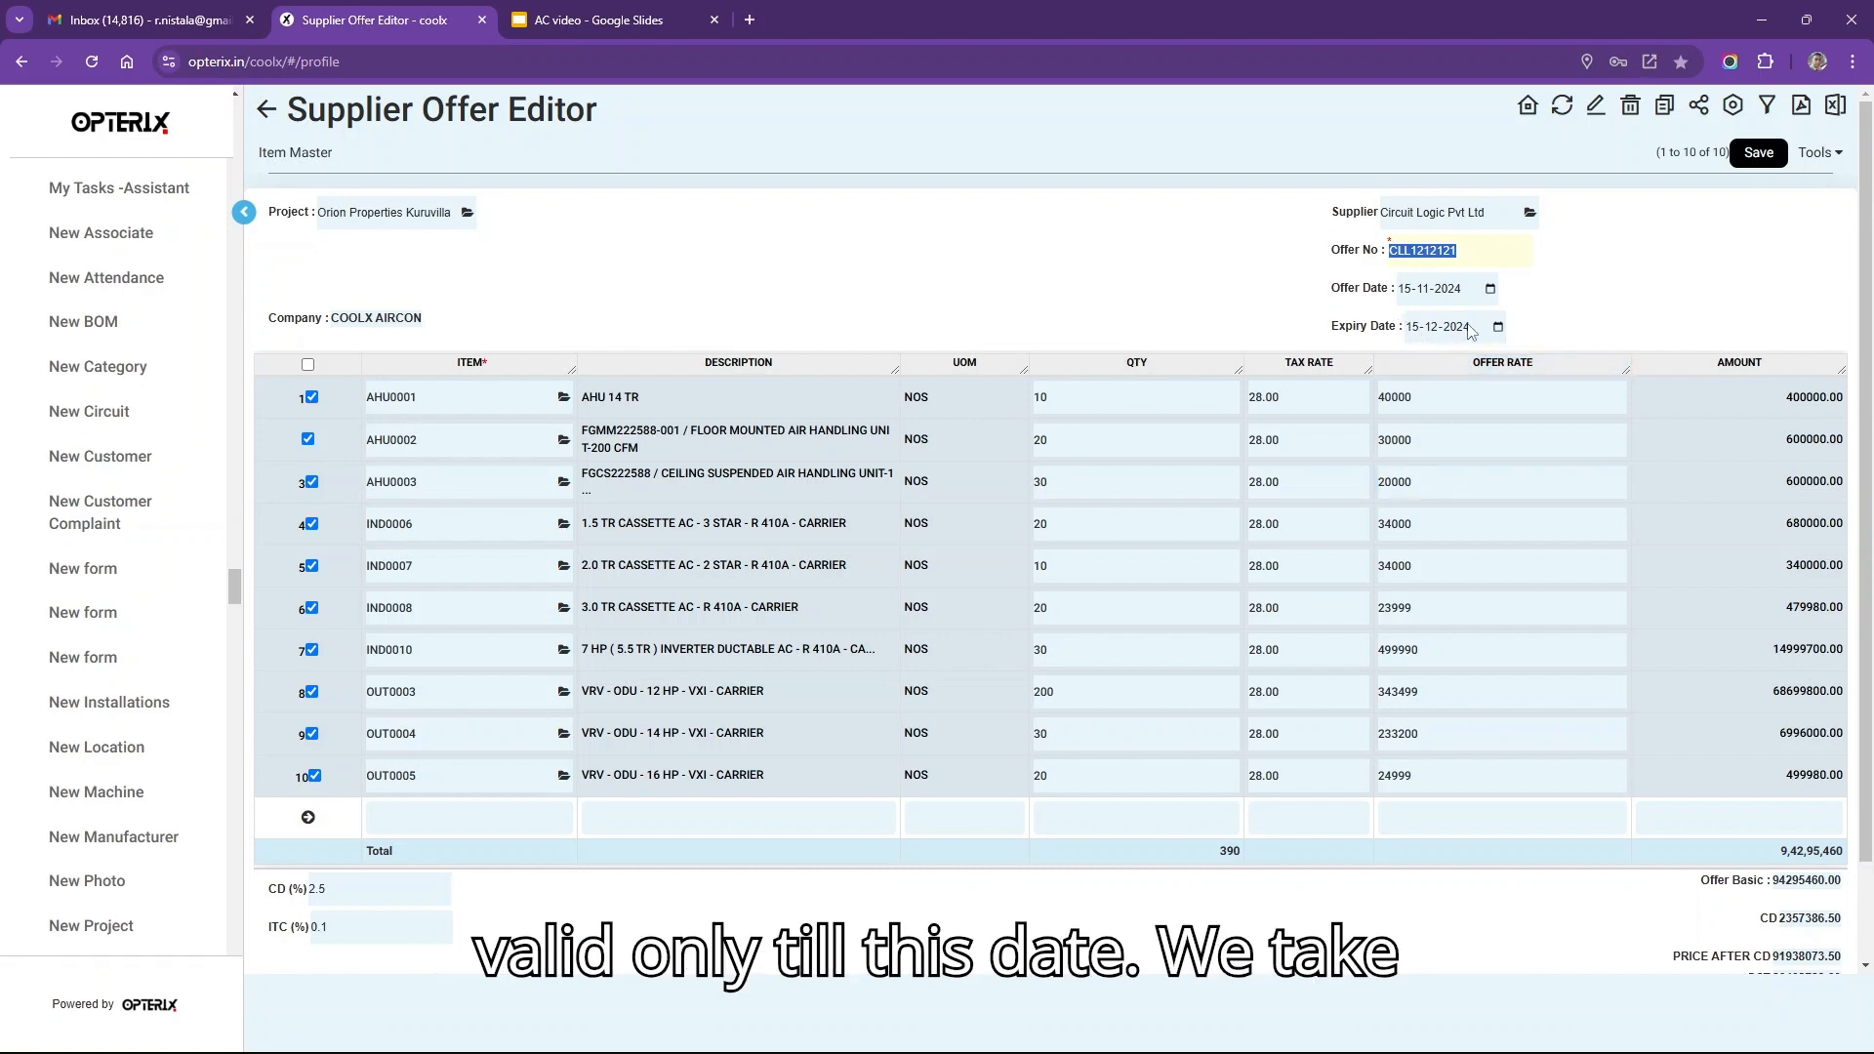
click(1760, 155)
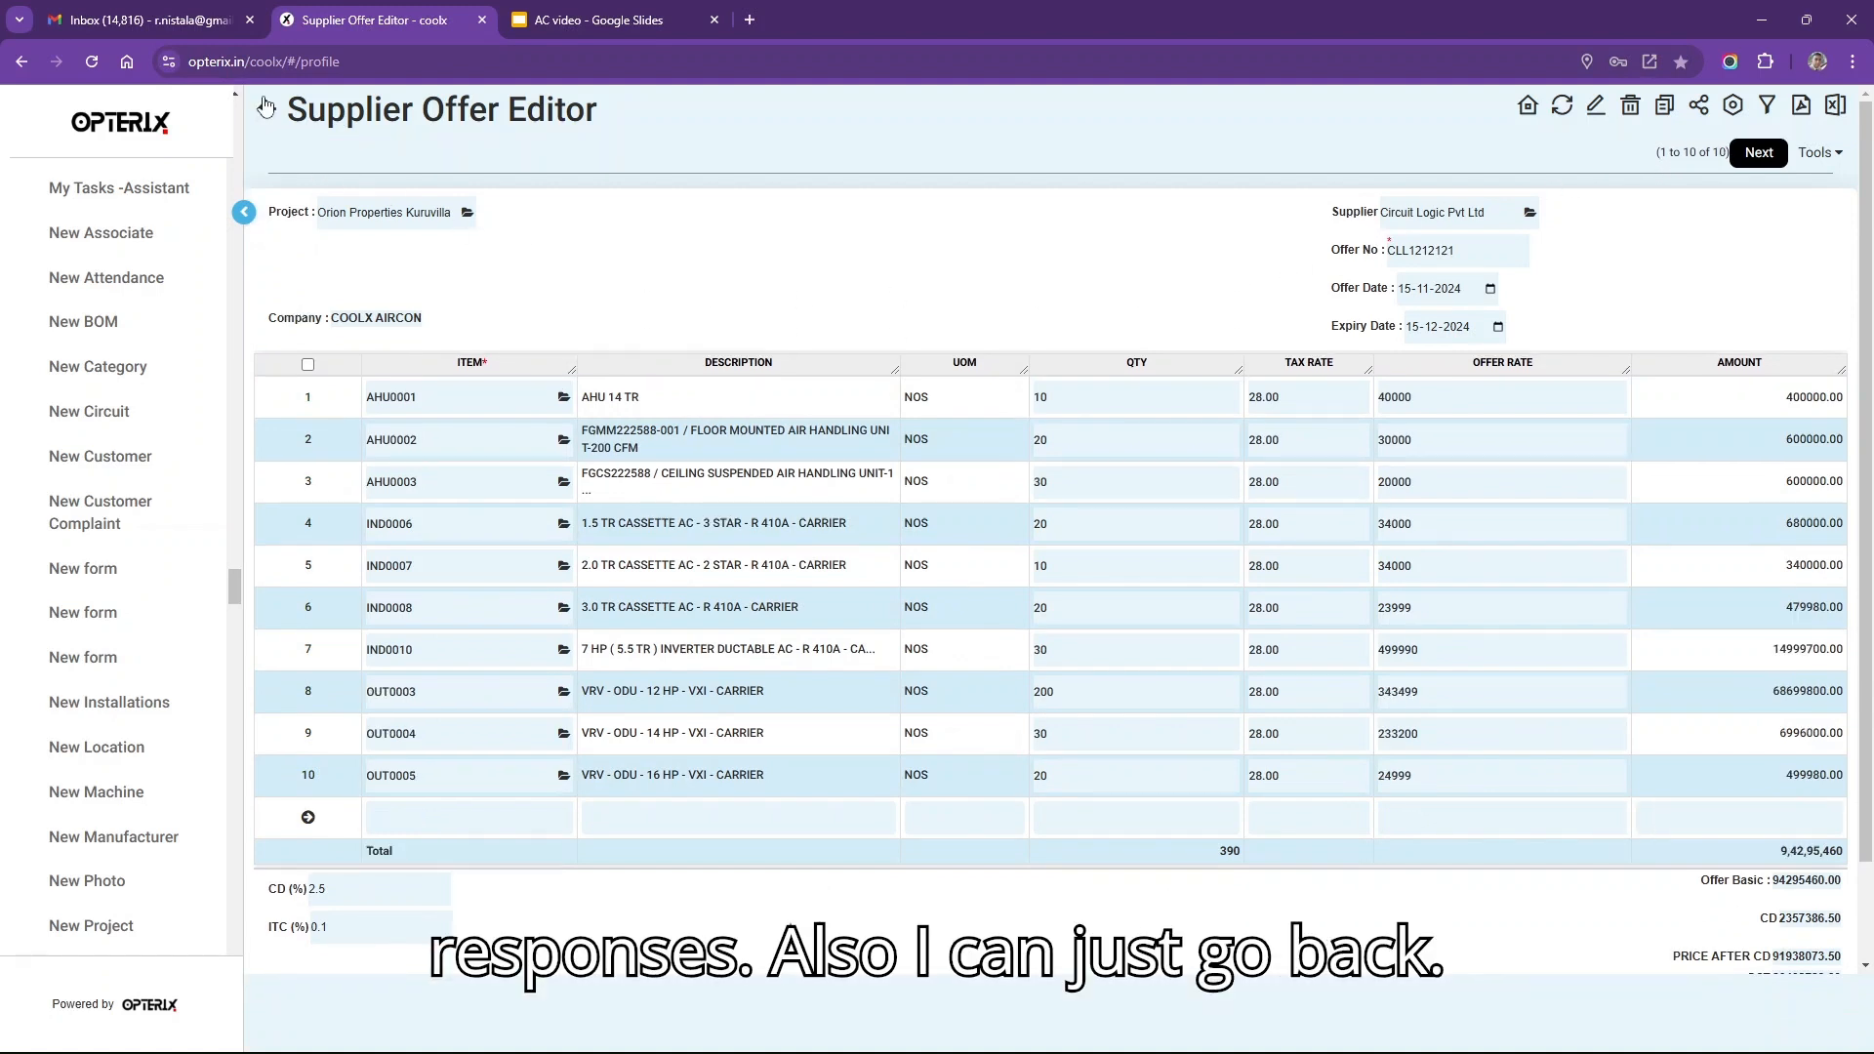
- Return to the supplier enquiries list and start another response to the Orion Properties Kuruvilla enquiry with supplier Jai Sales
click(266, 110)
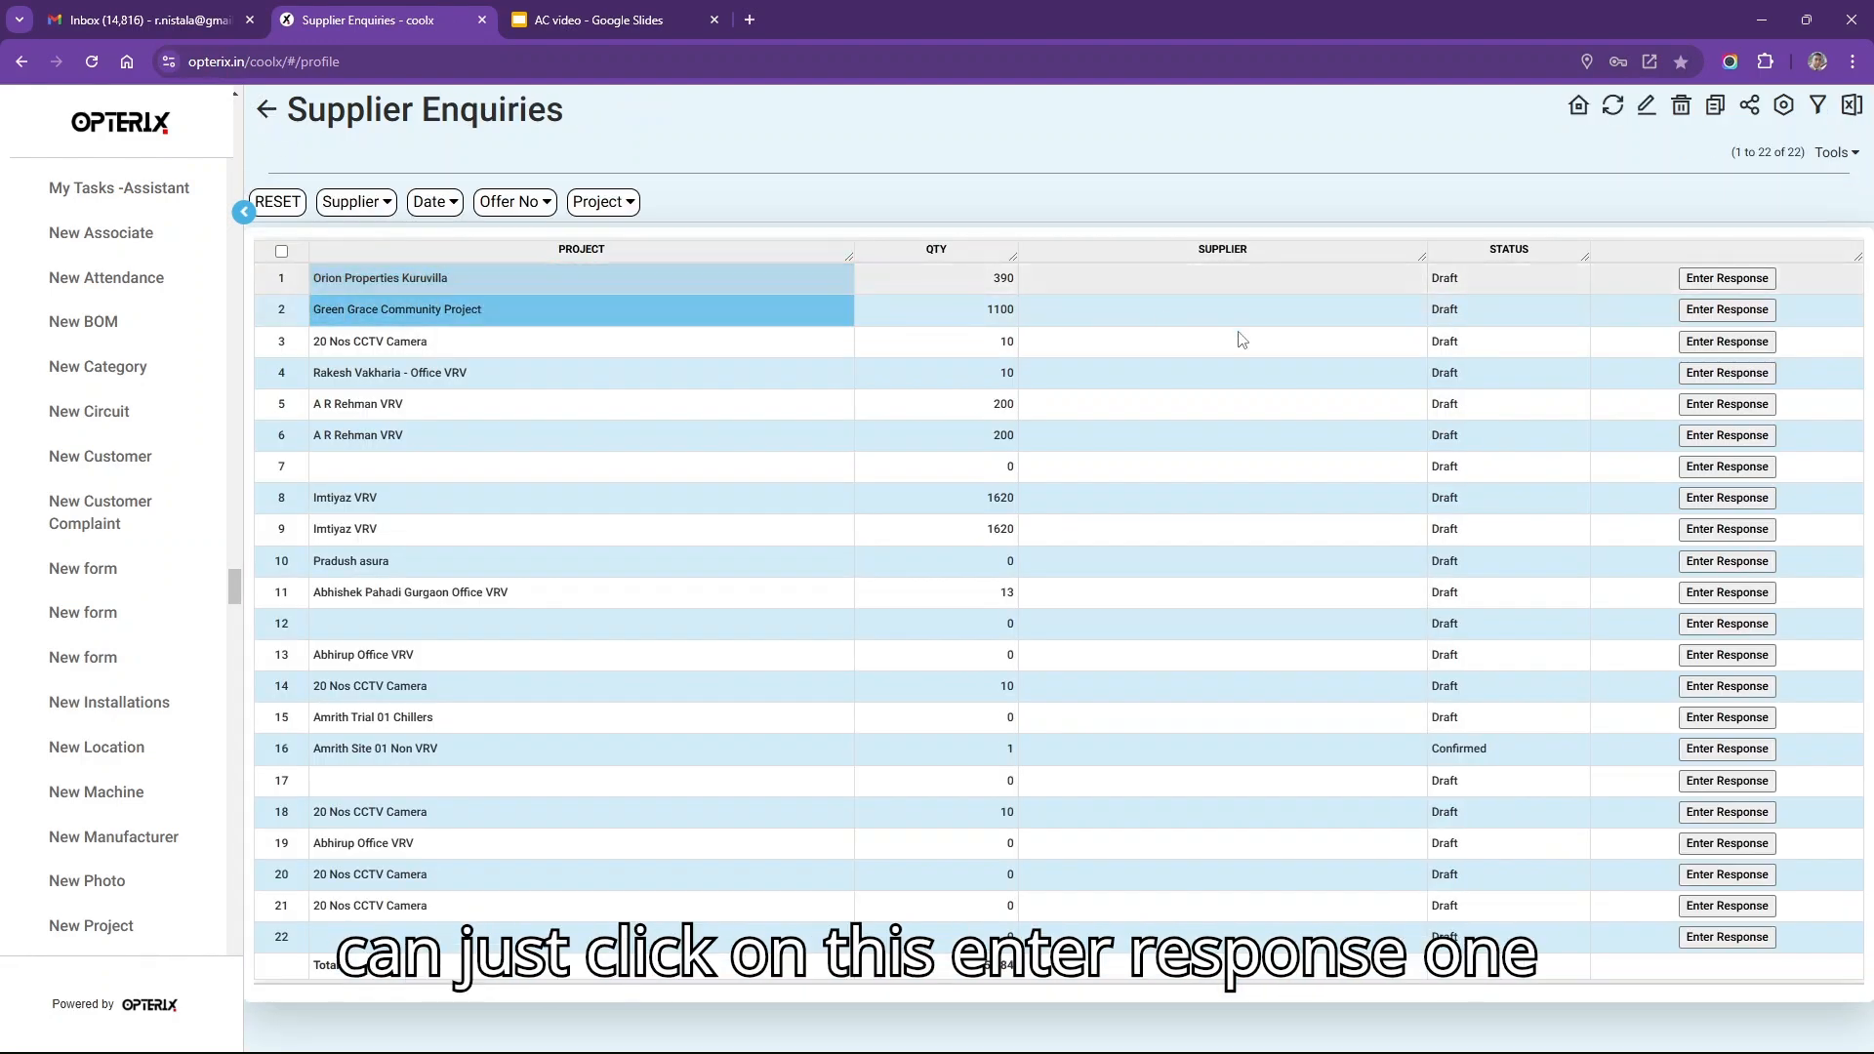
click(1719, 280)
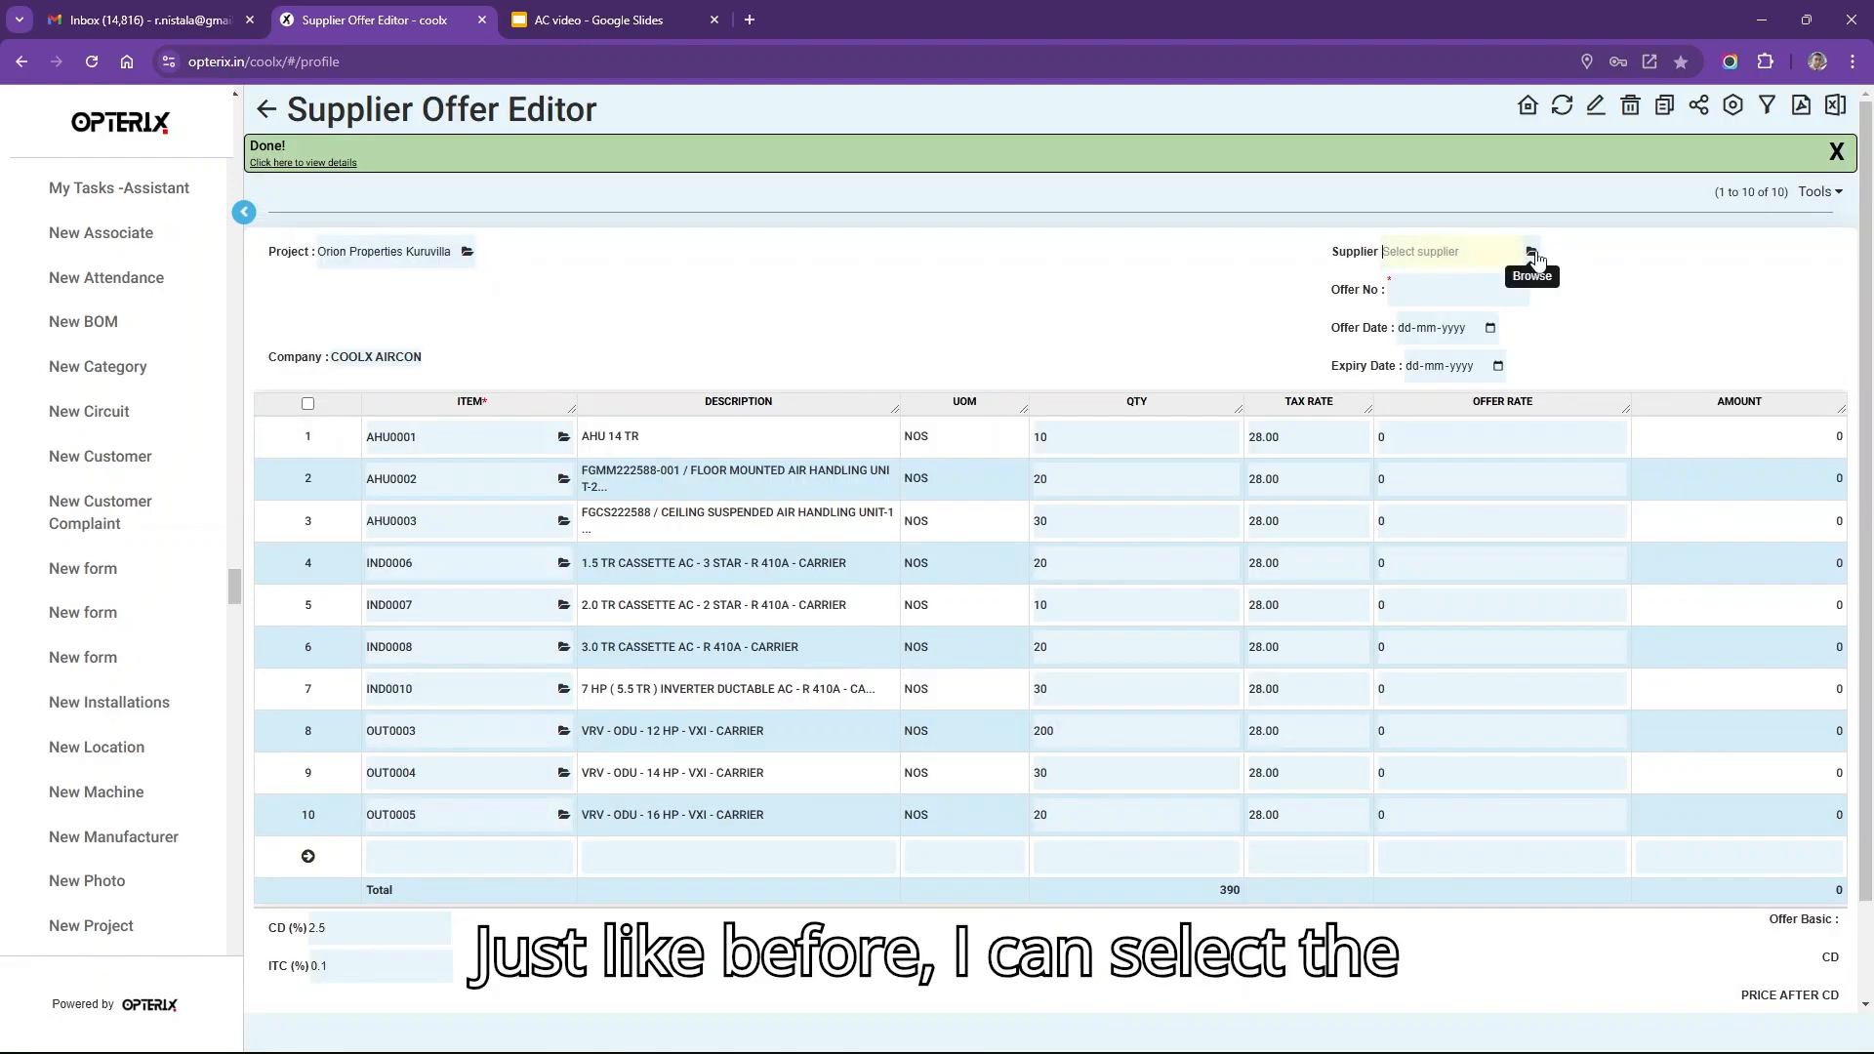
click(1532, 252)
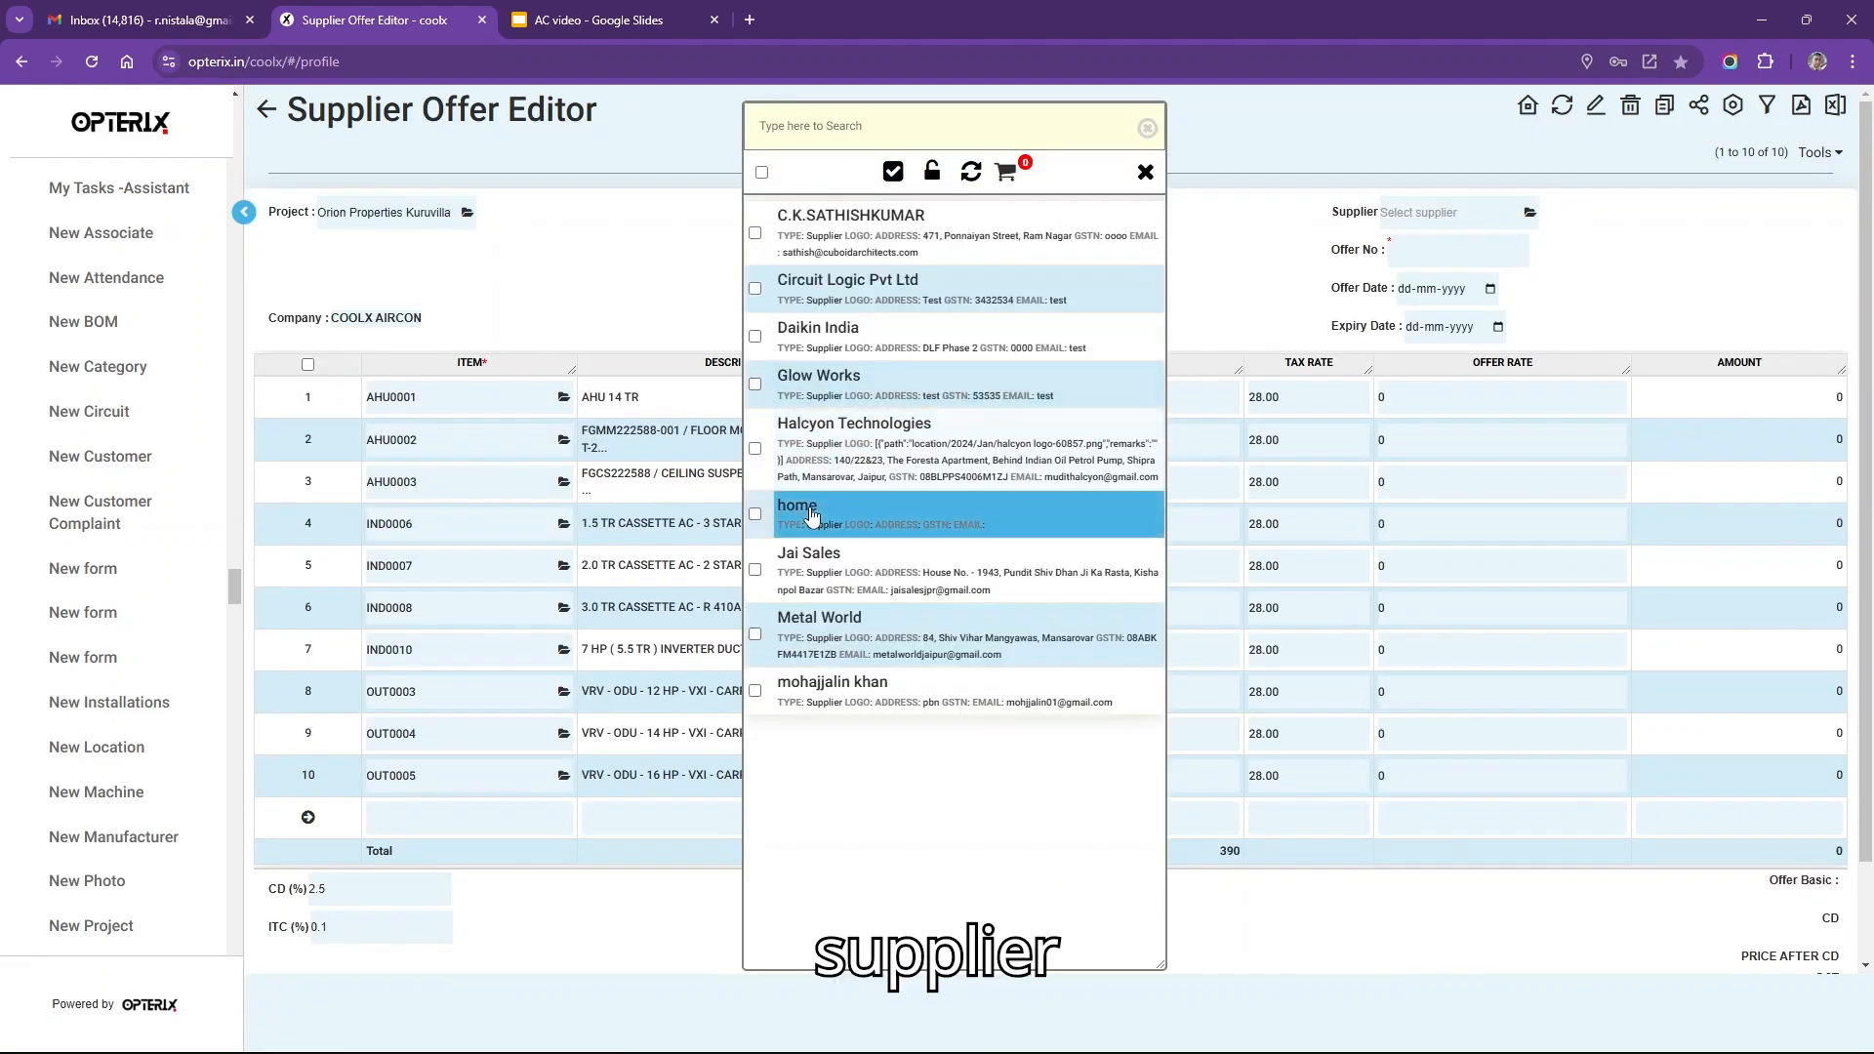
click(833, 578)
- Enter the offer number, offer date 15-11-2024, expiry date 15-11-2025 and offer rates 456000, 35000, 34000, 24000, 40000, 34000, 23000, 12000, 34000 and 2400
click(1408, 251)
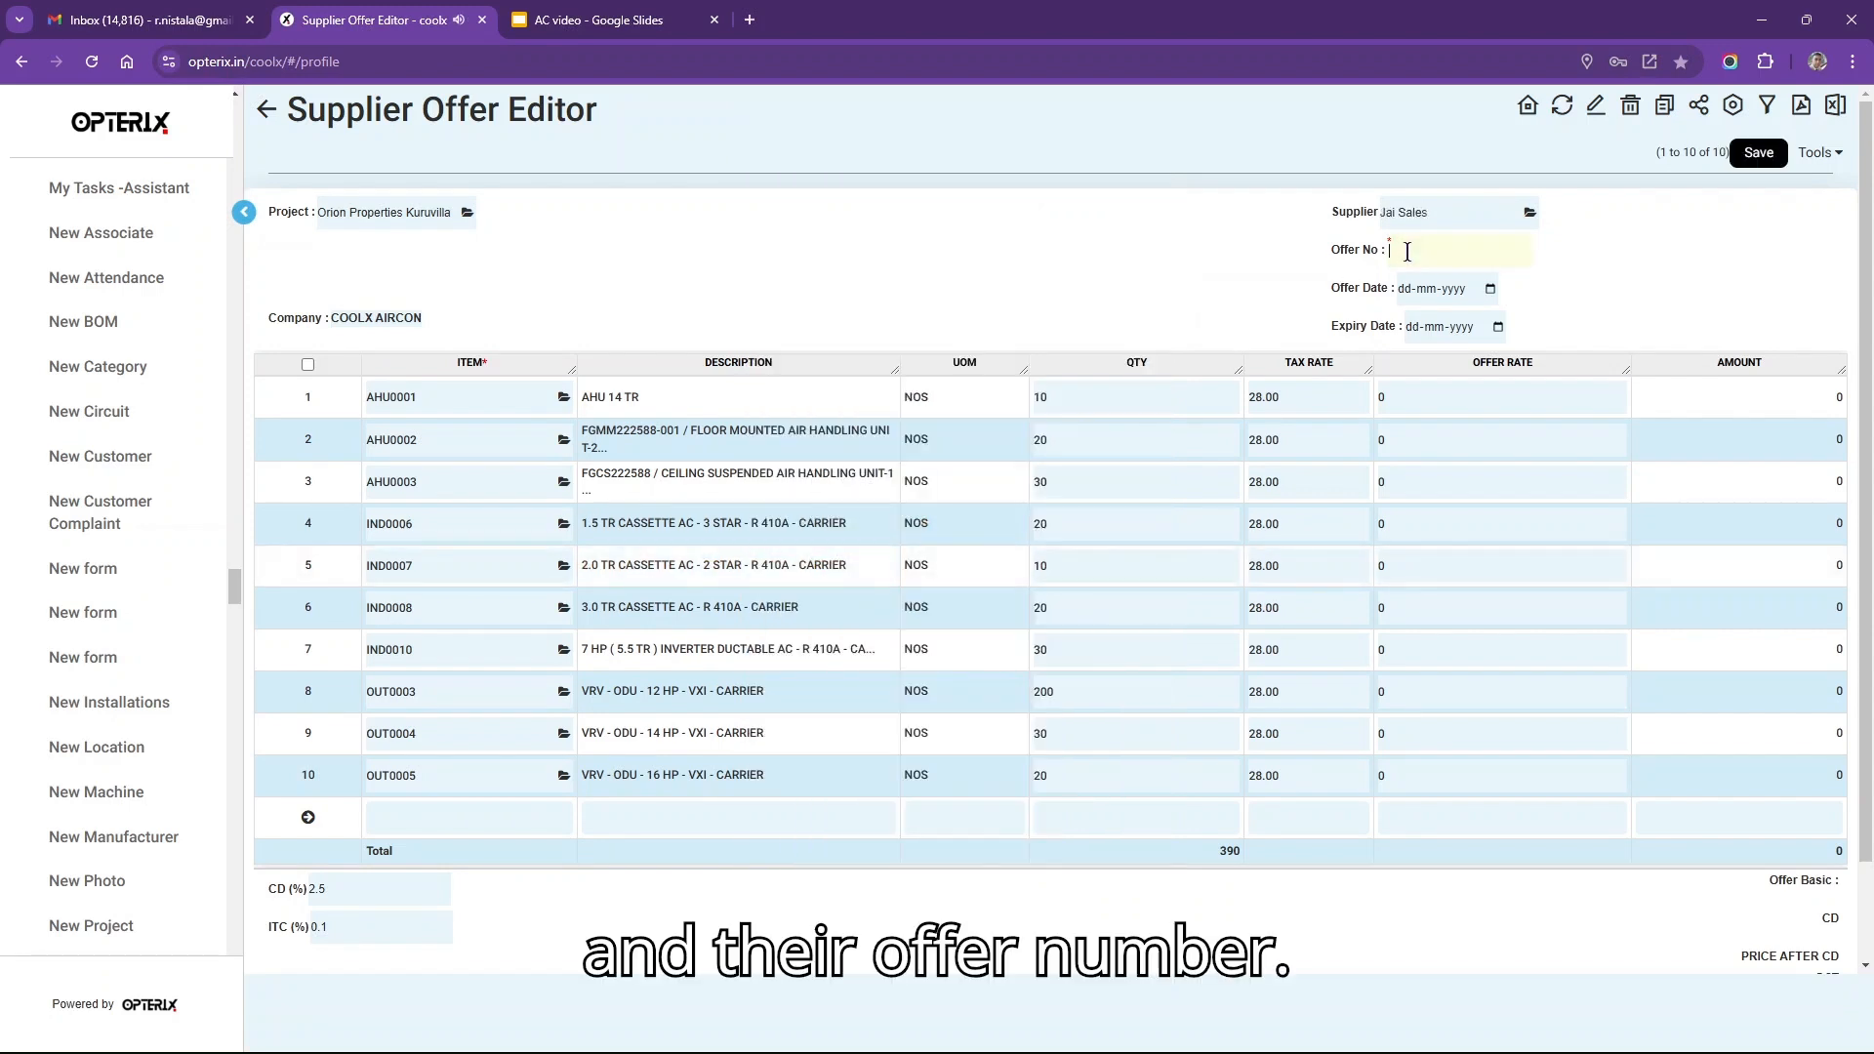
text(JS242324)
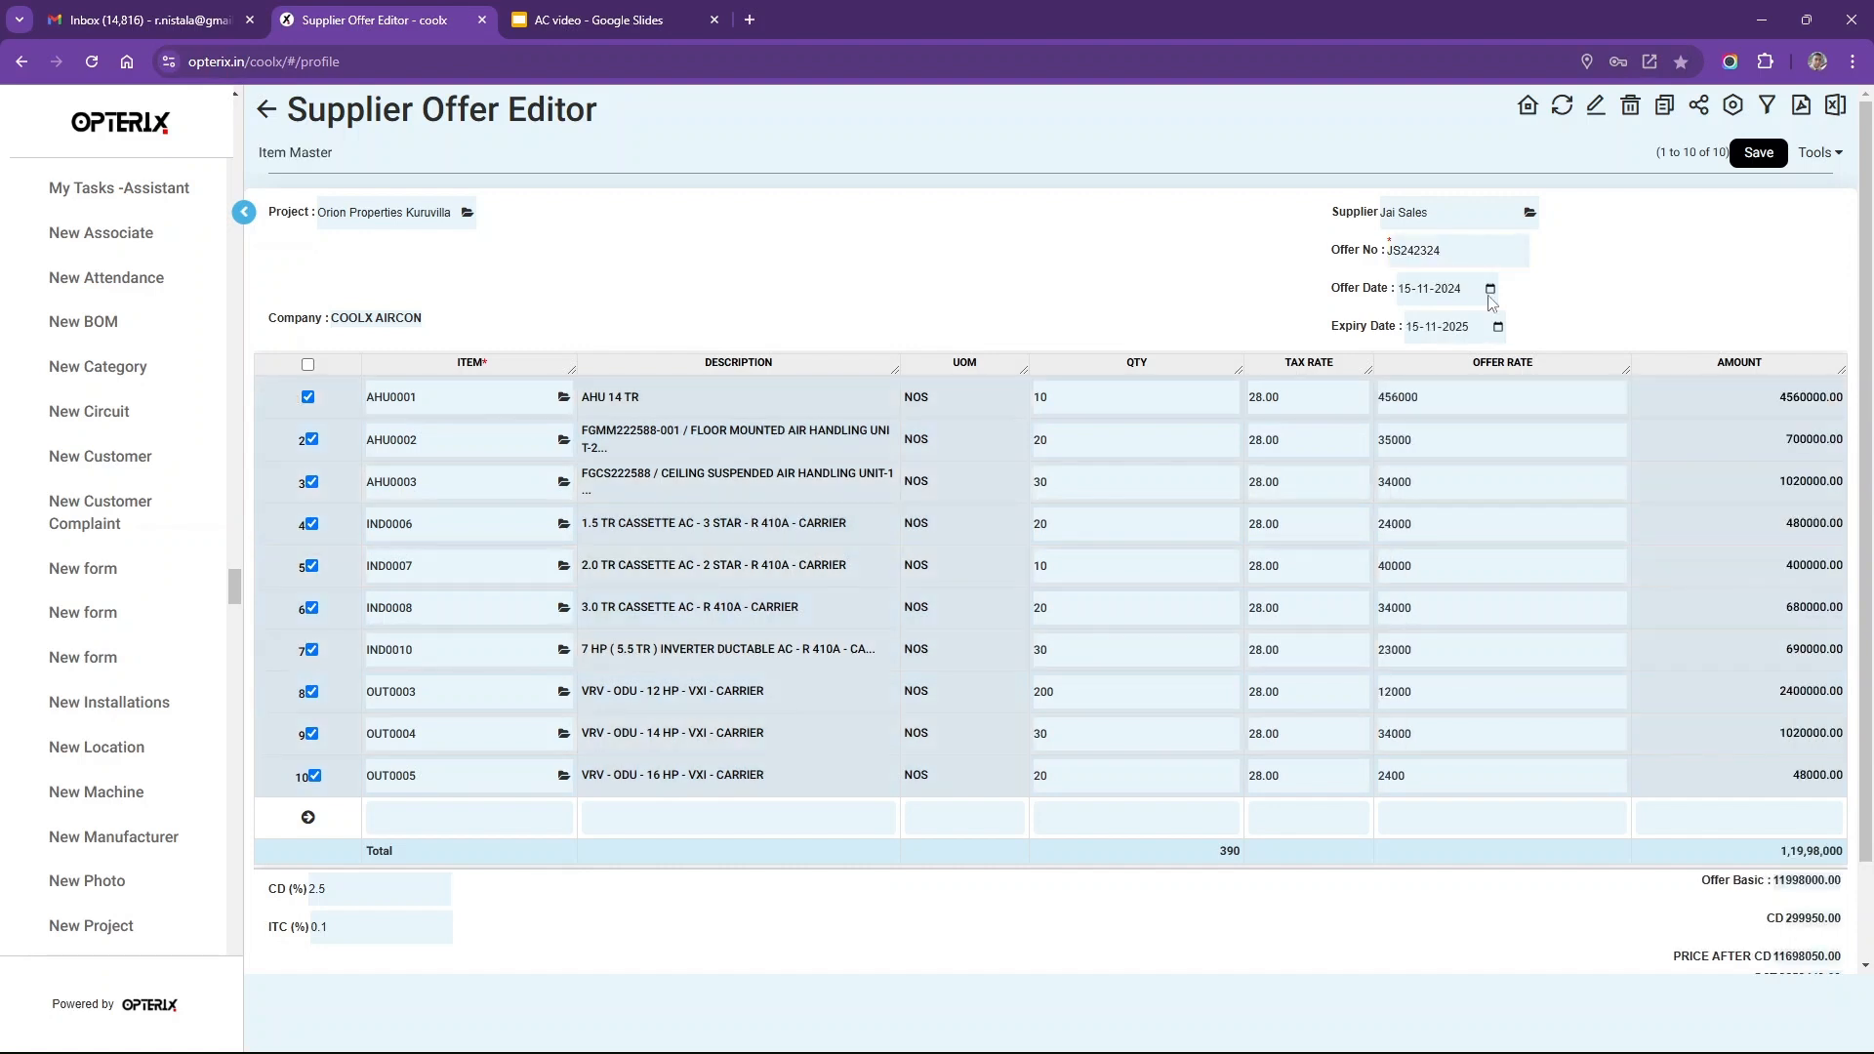
click(1440, 251)
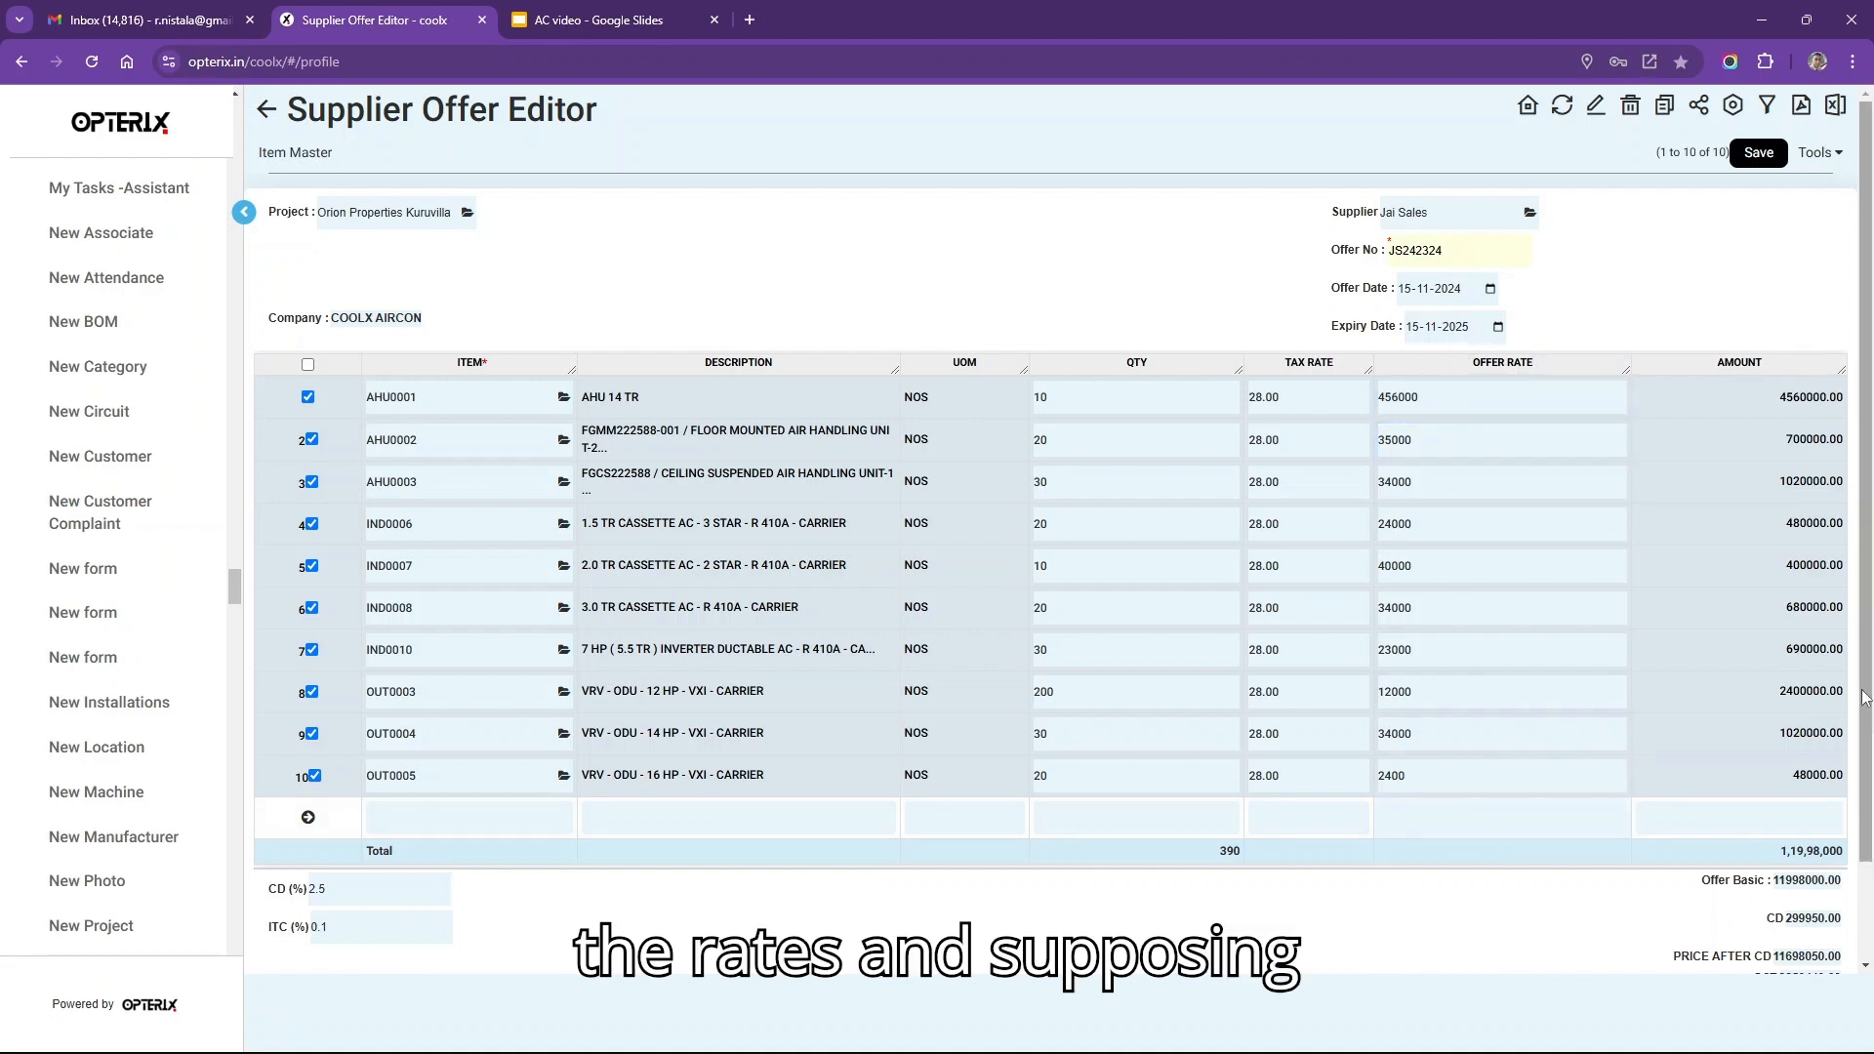
- Set the freight charge of the Jai Sales offer to 30000 and save the offer
drag(1866, 705, 1866, 811)
click(370, 939)
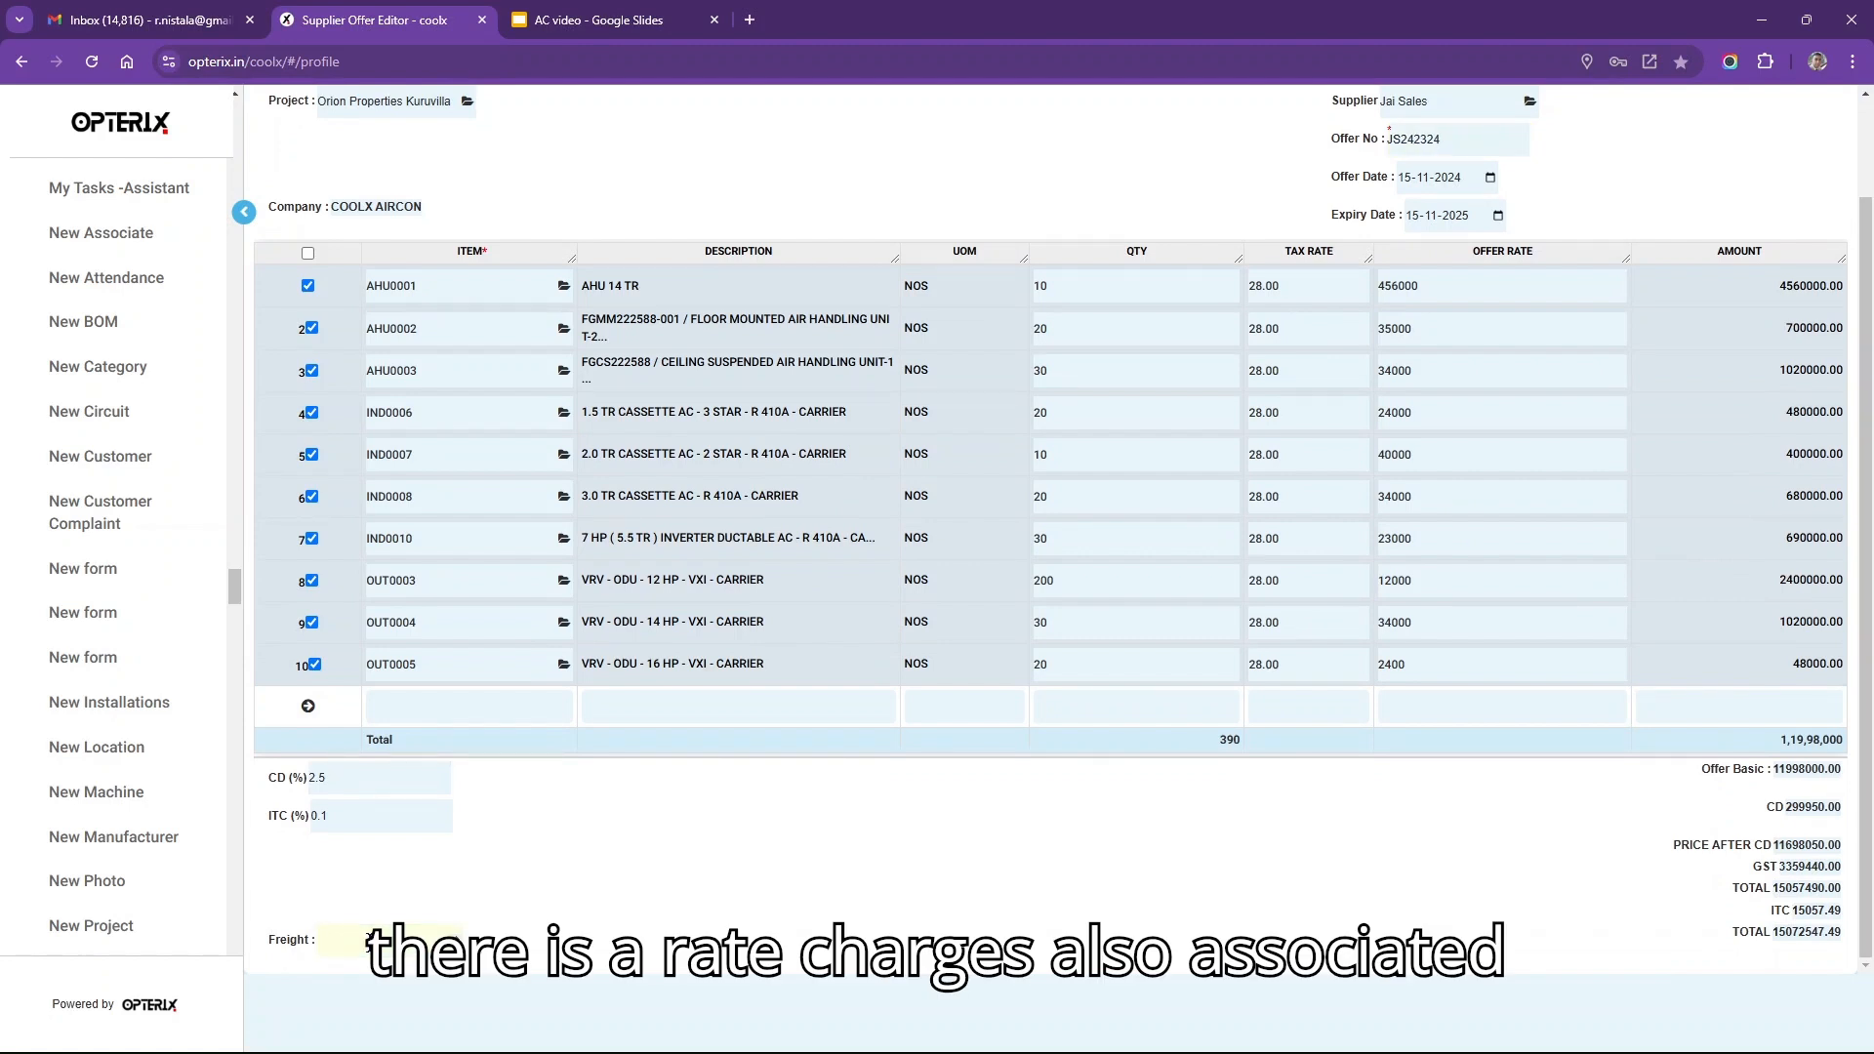
text(30000)
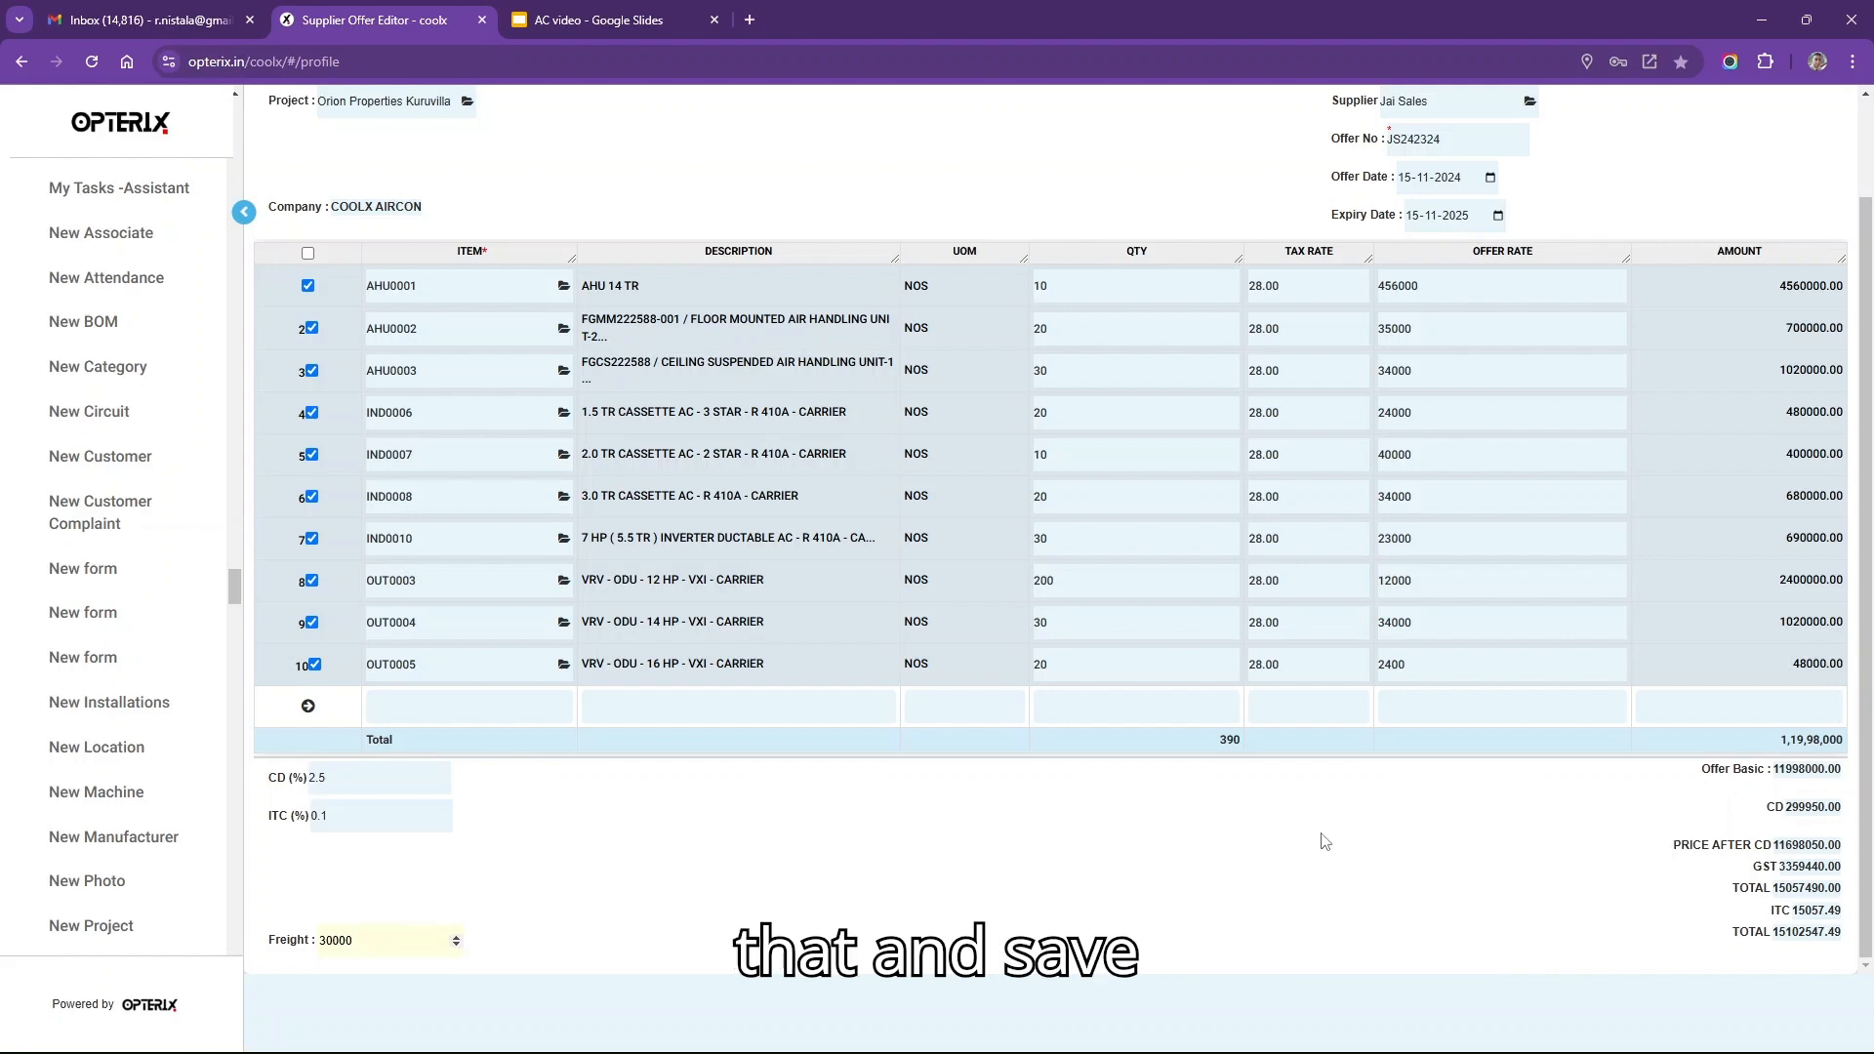
drag(1867, 697, 1867, 537)
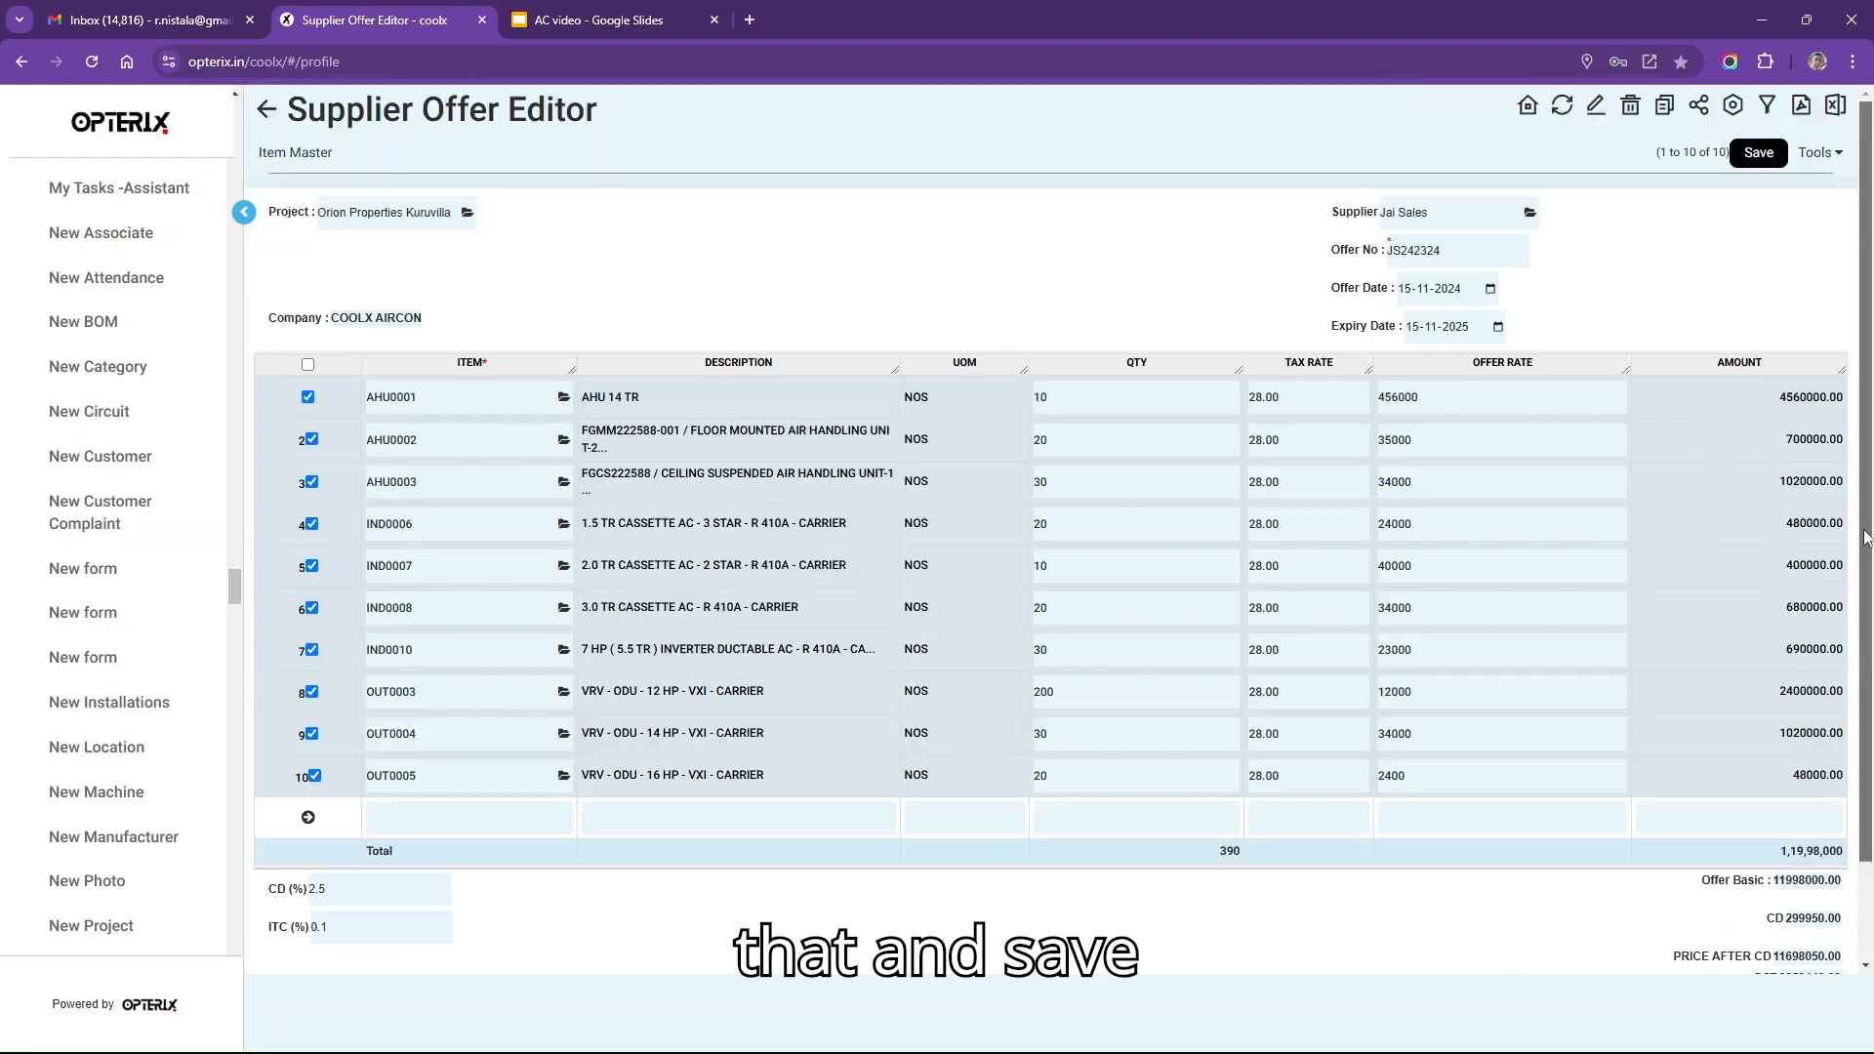
click(1760, 153)
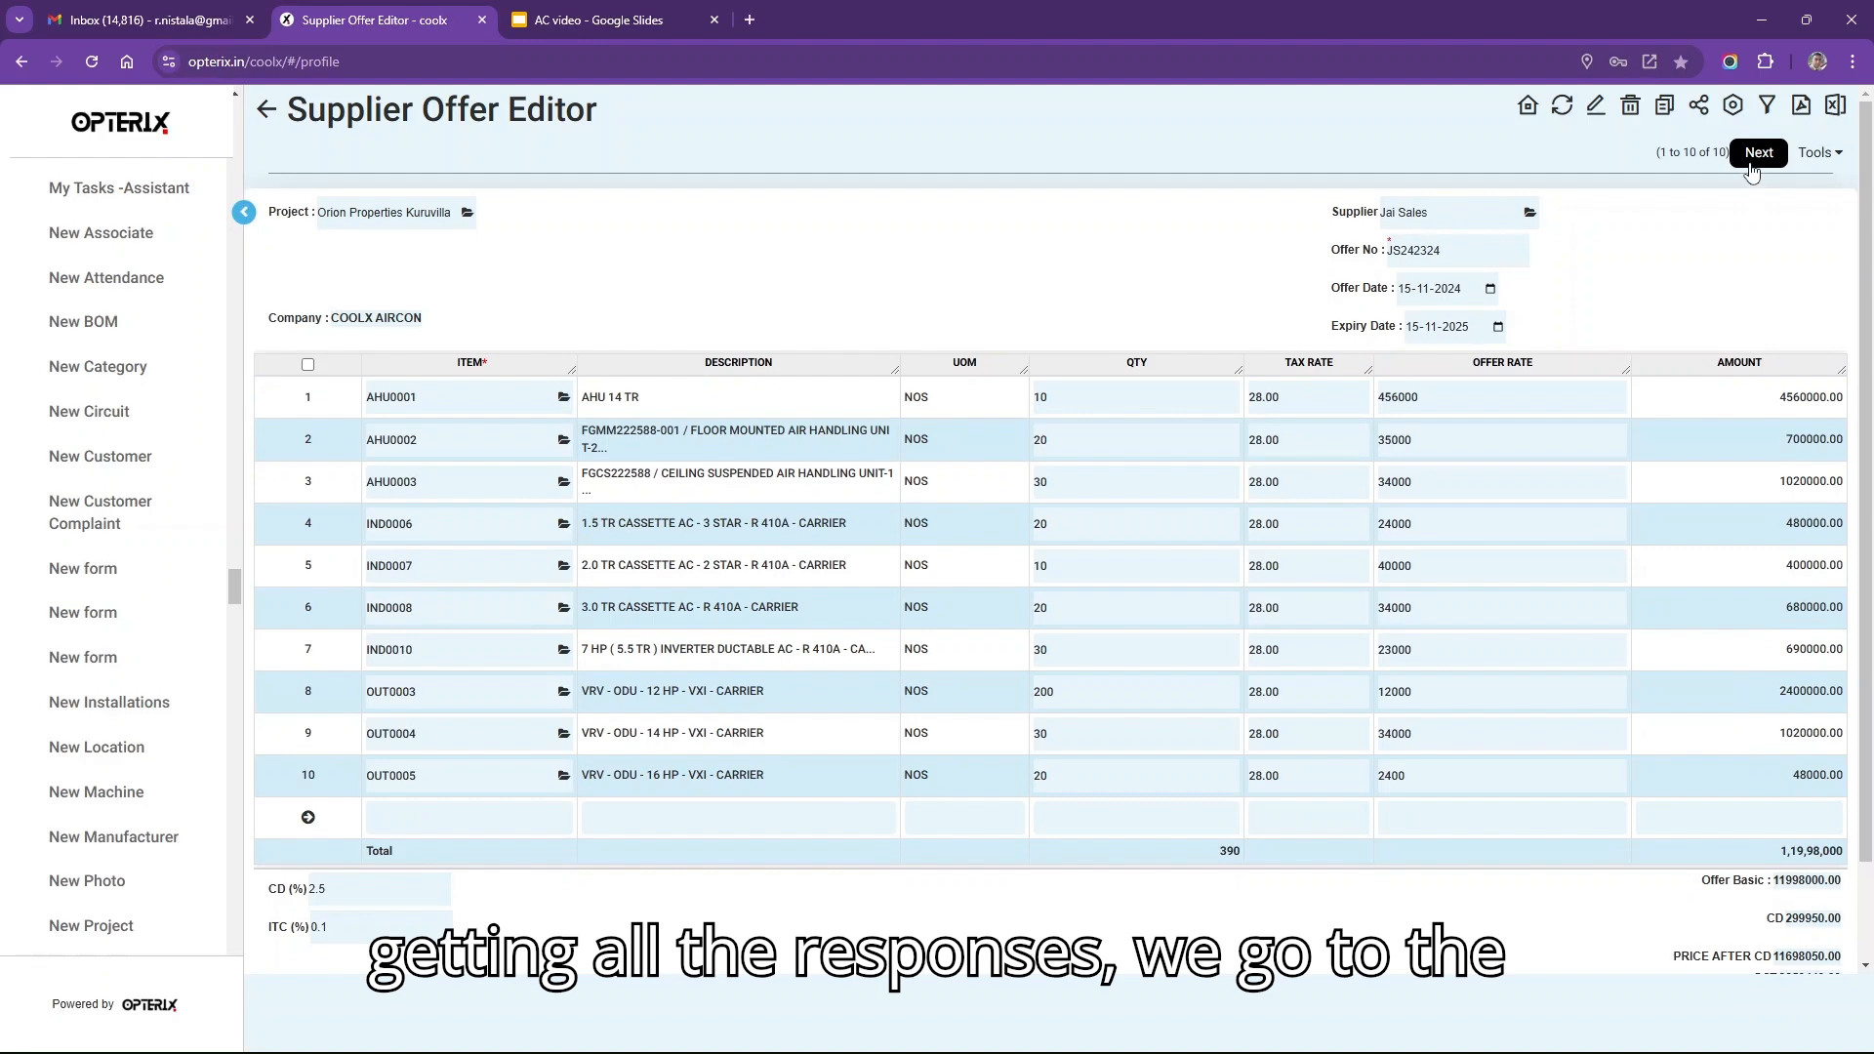
- Go to the supplier offers list and open the offer comparison for the Orion Properties Kuruvilla project
click(1752, 168)
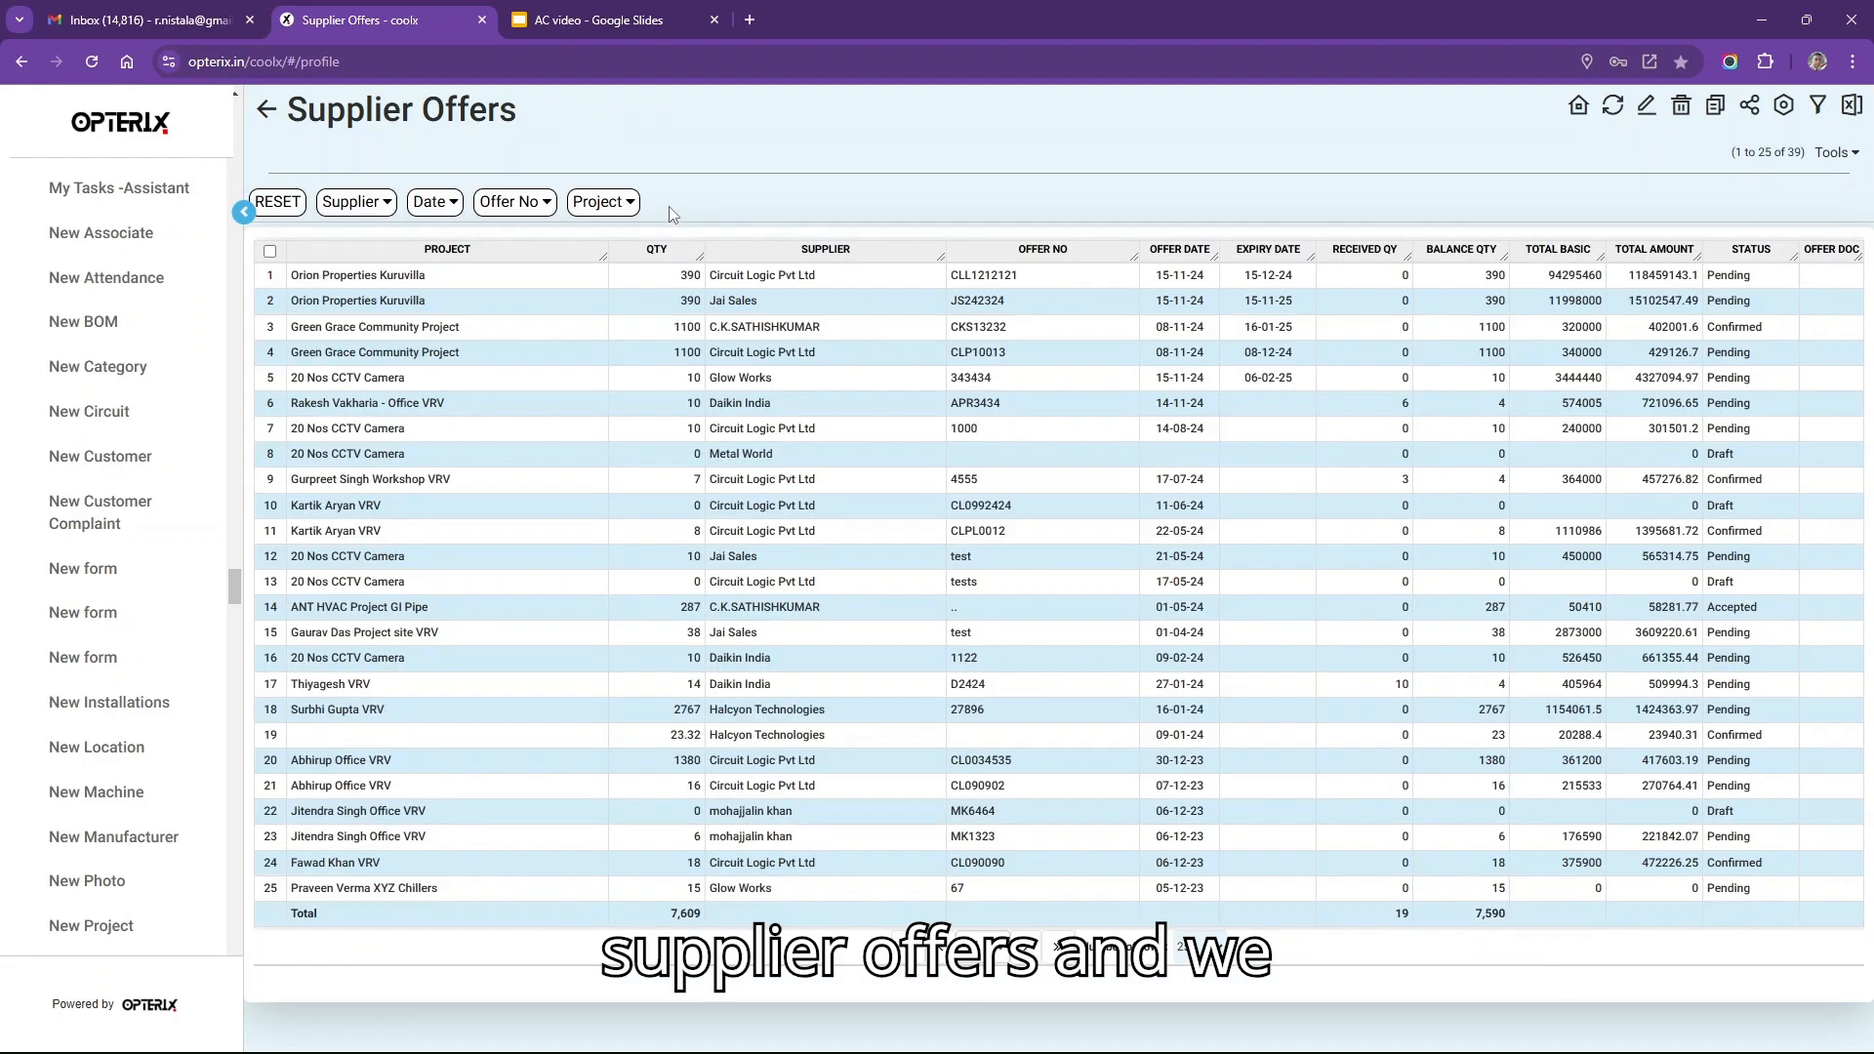
click(443, 277)
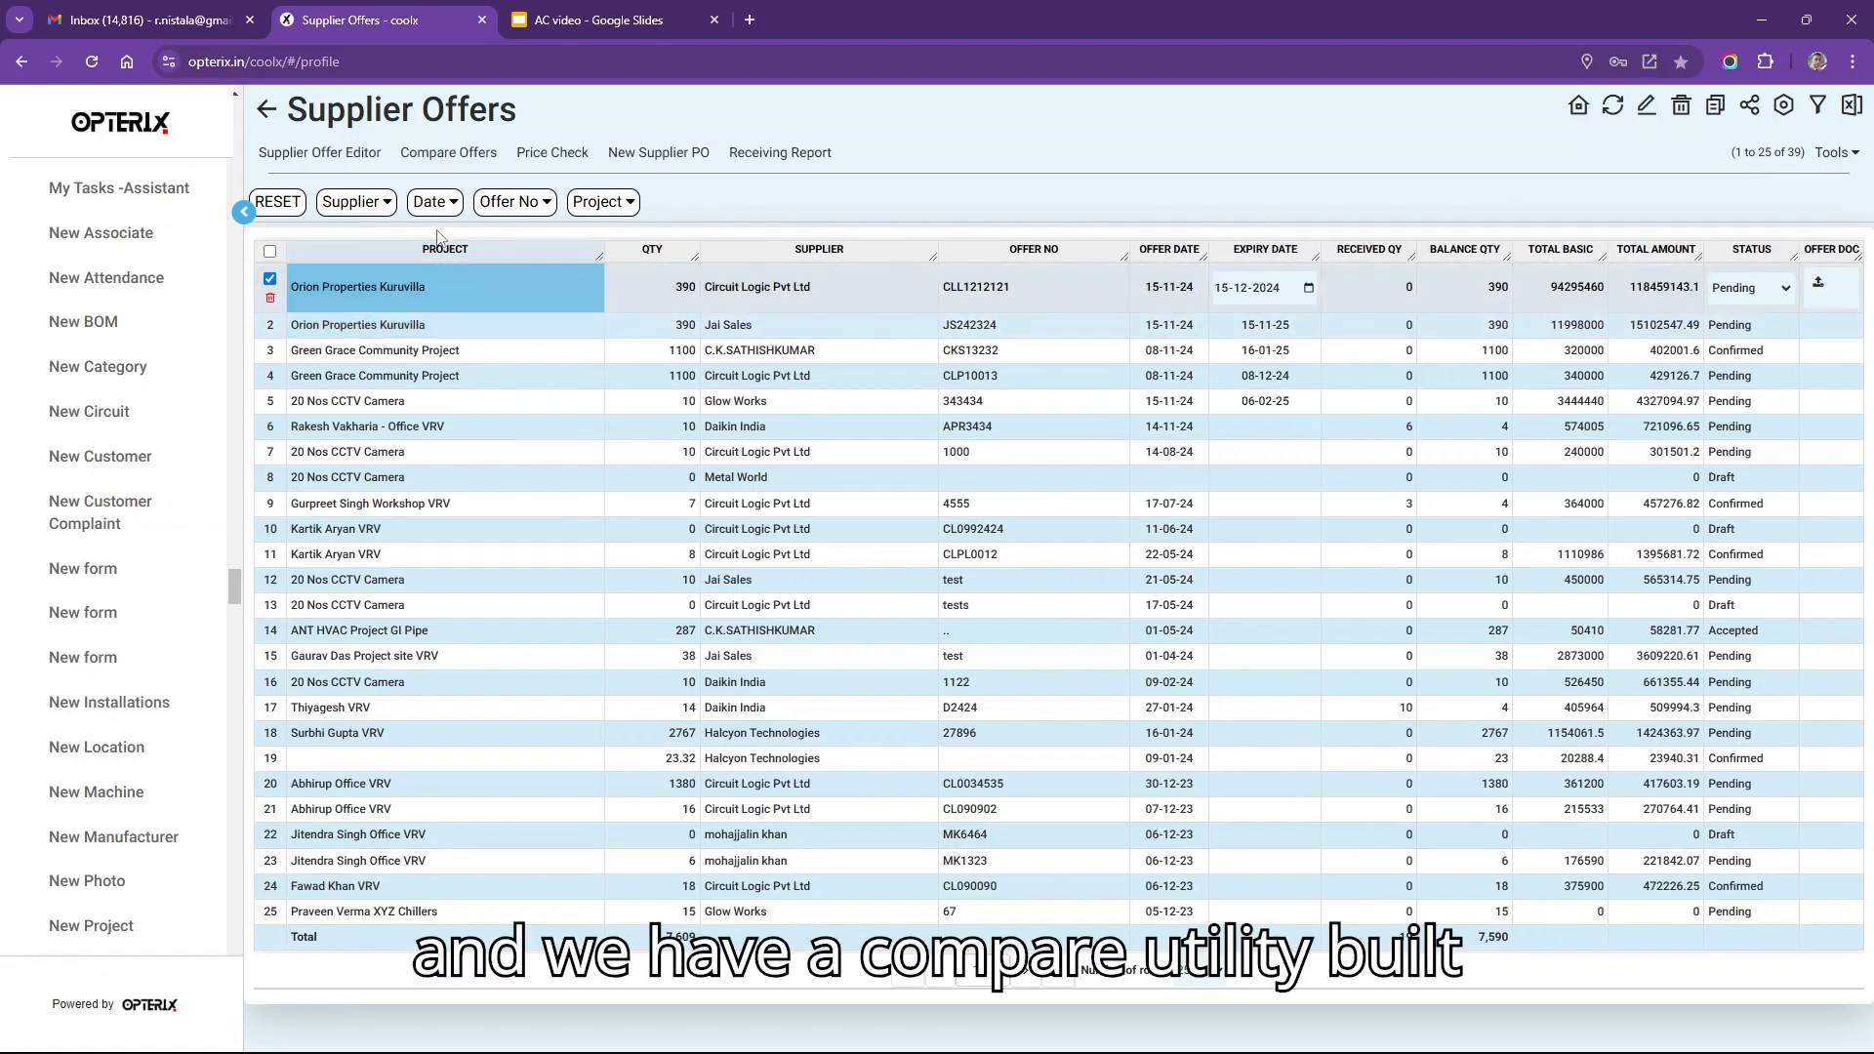
click(445, 153)
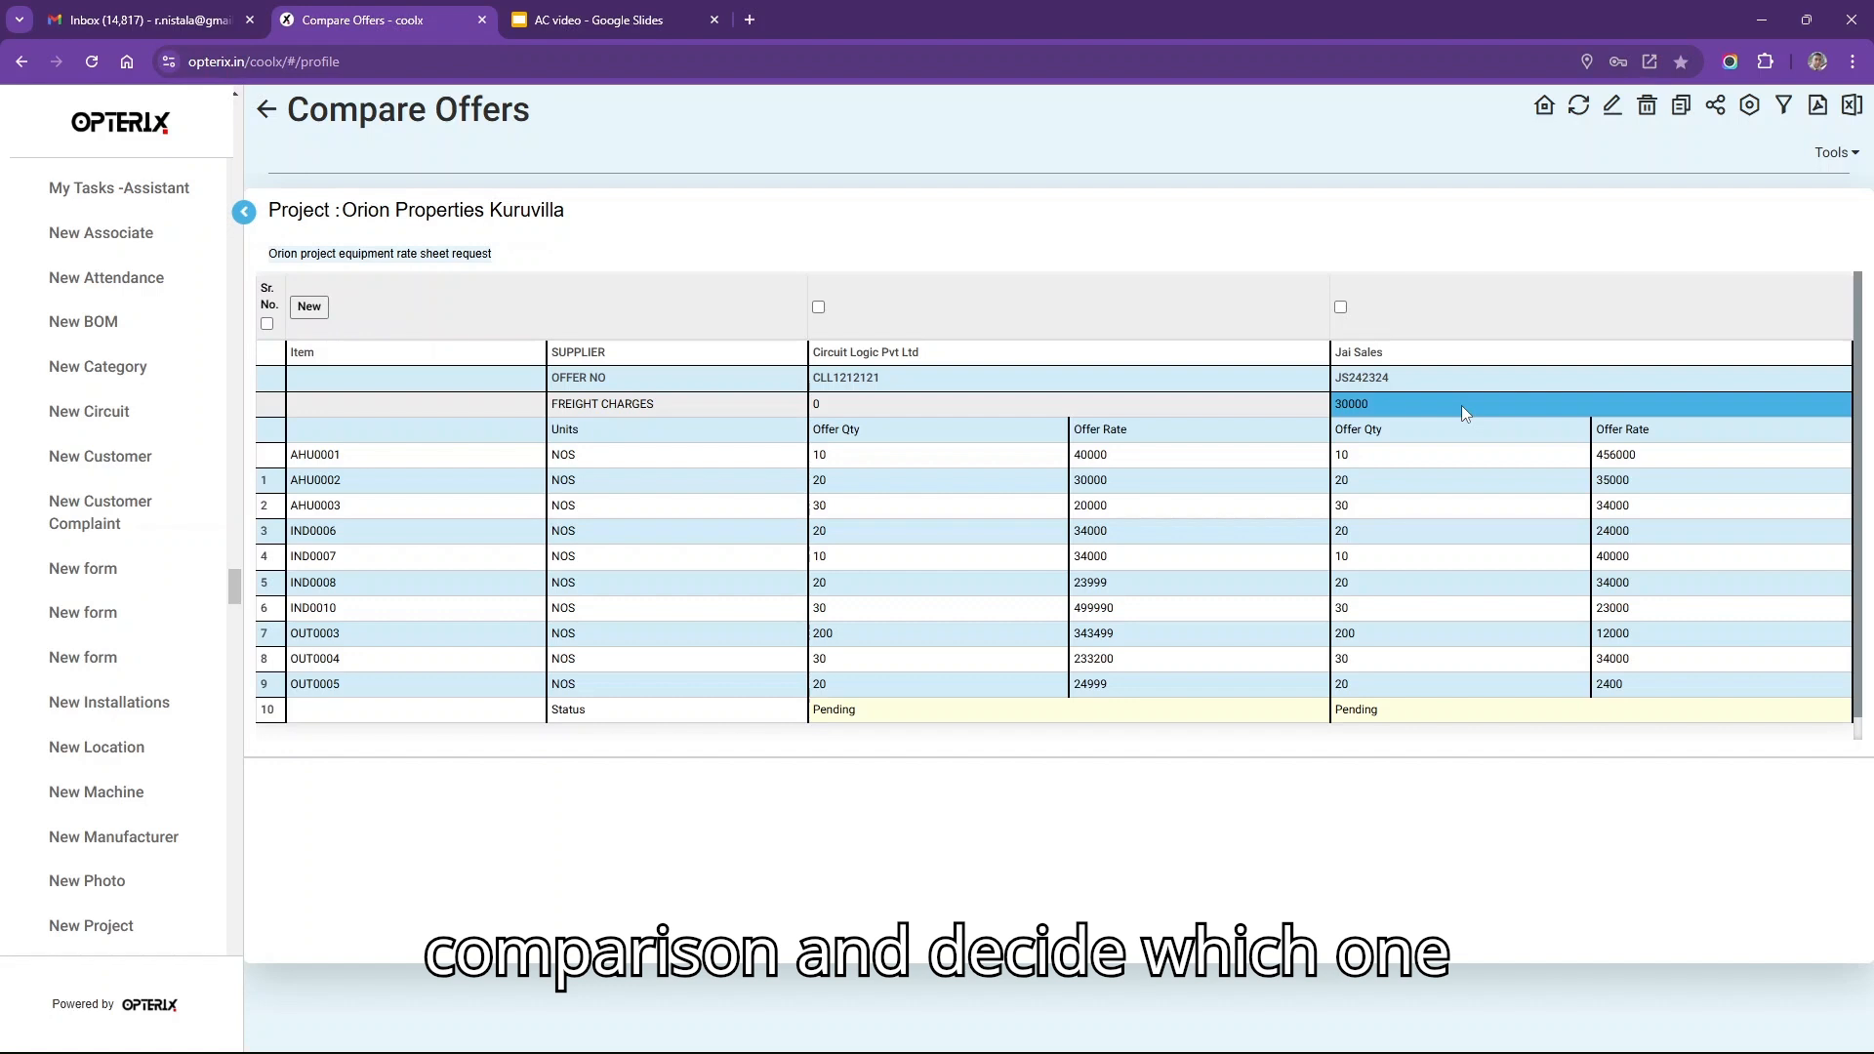
- Set the status of the Circuit Logic Pvt Ltd offer to L1 and the Jai Sales offer to L2, and save the comparison
click(1234, 711)
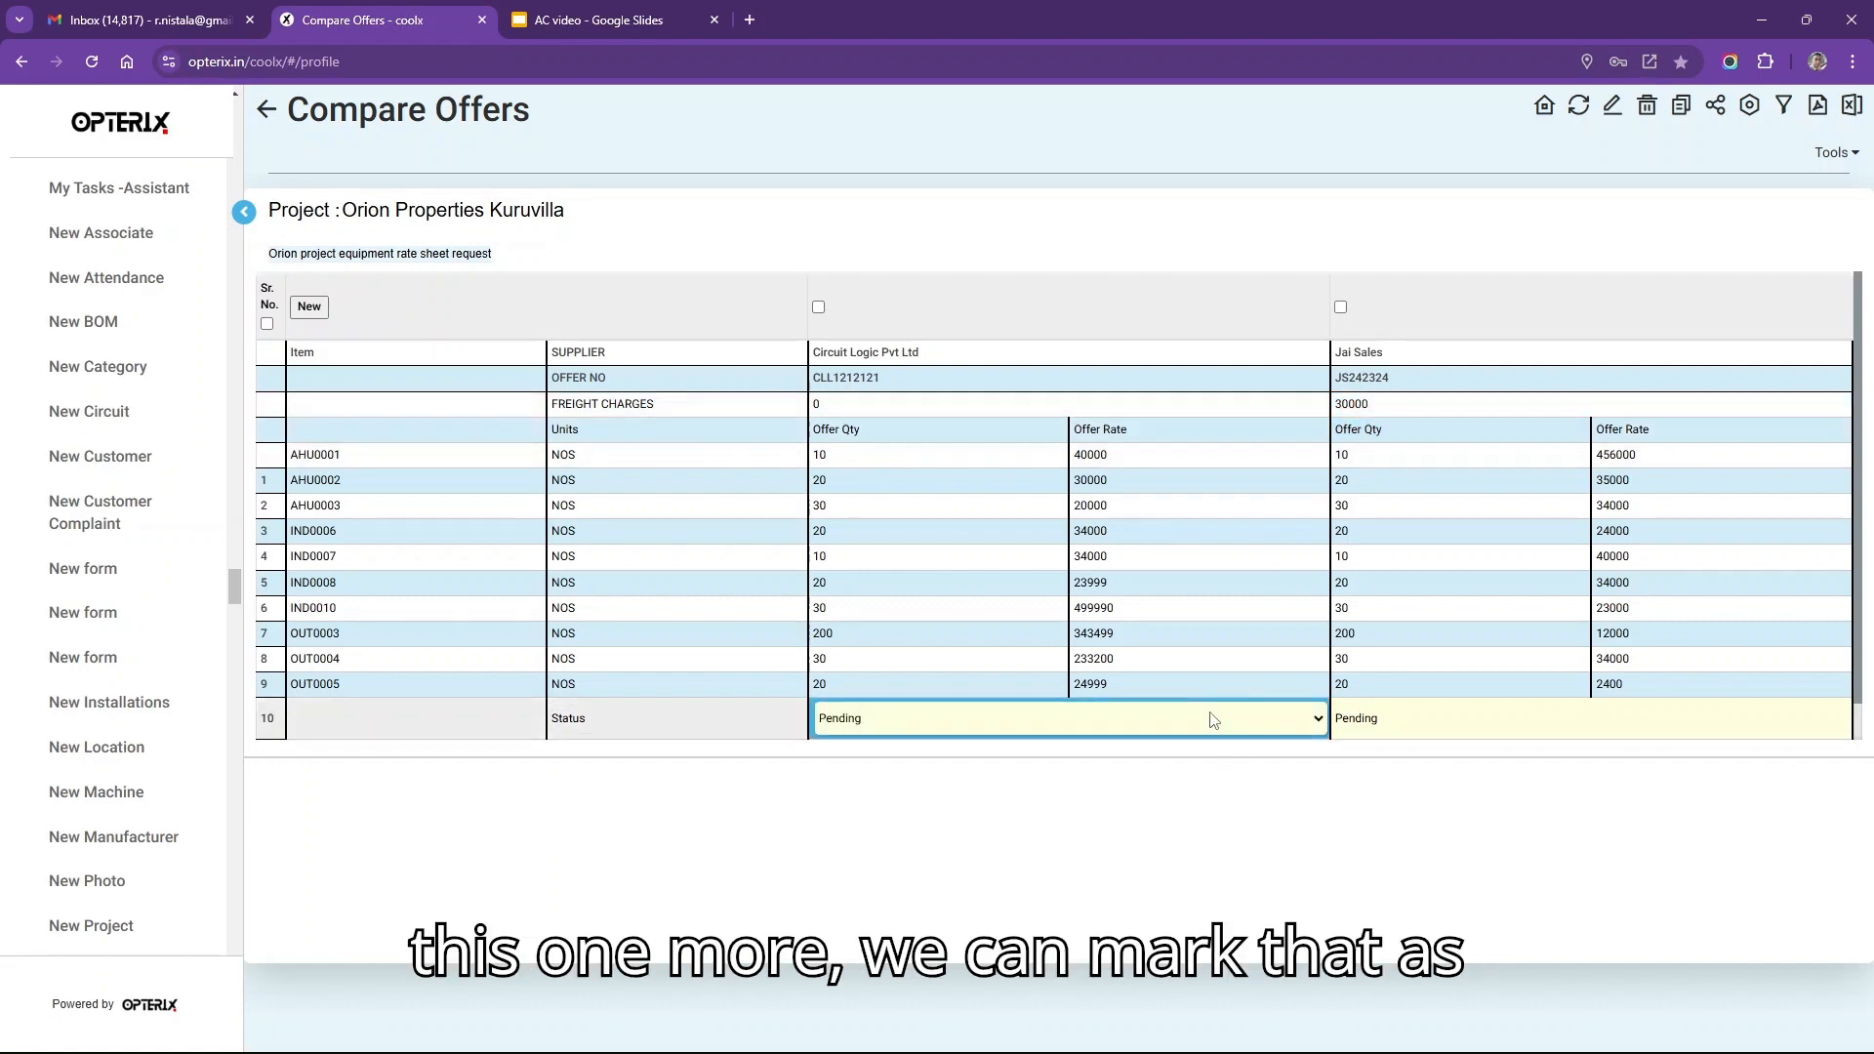
click(1195, 728)
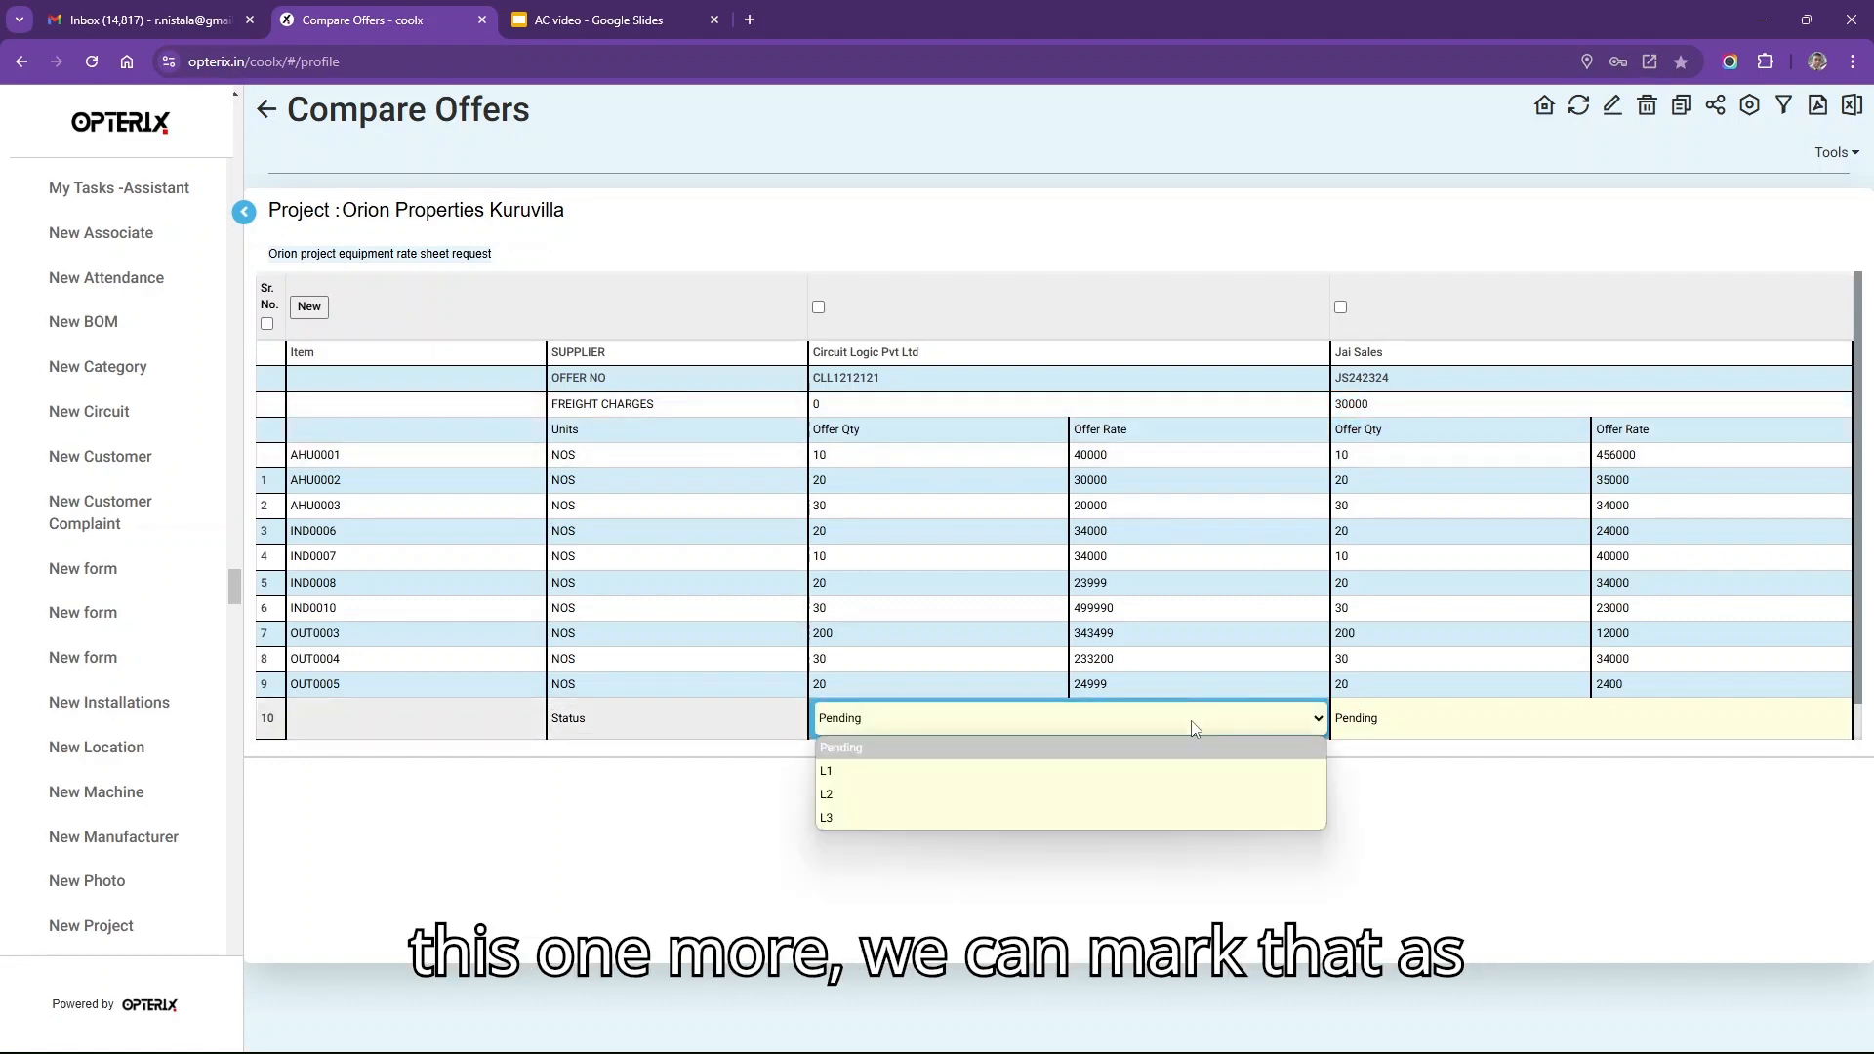
click(826, 771)
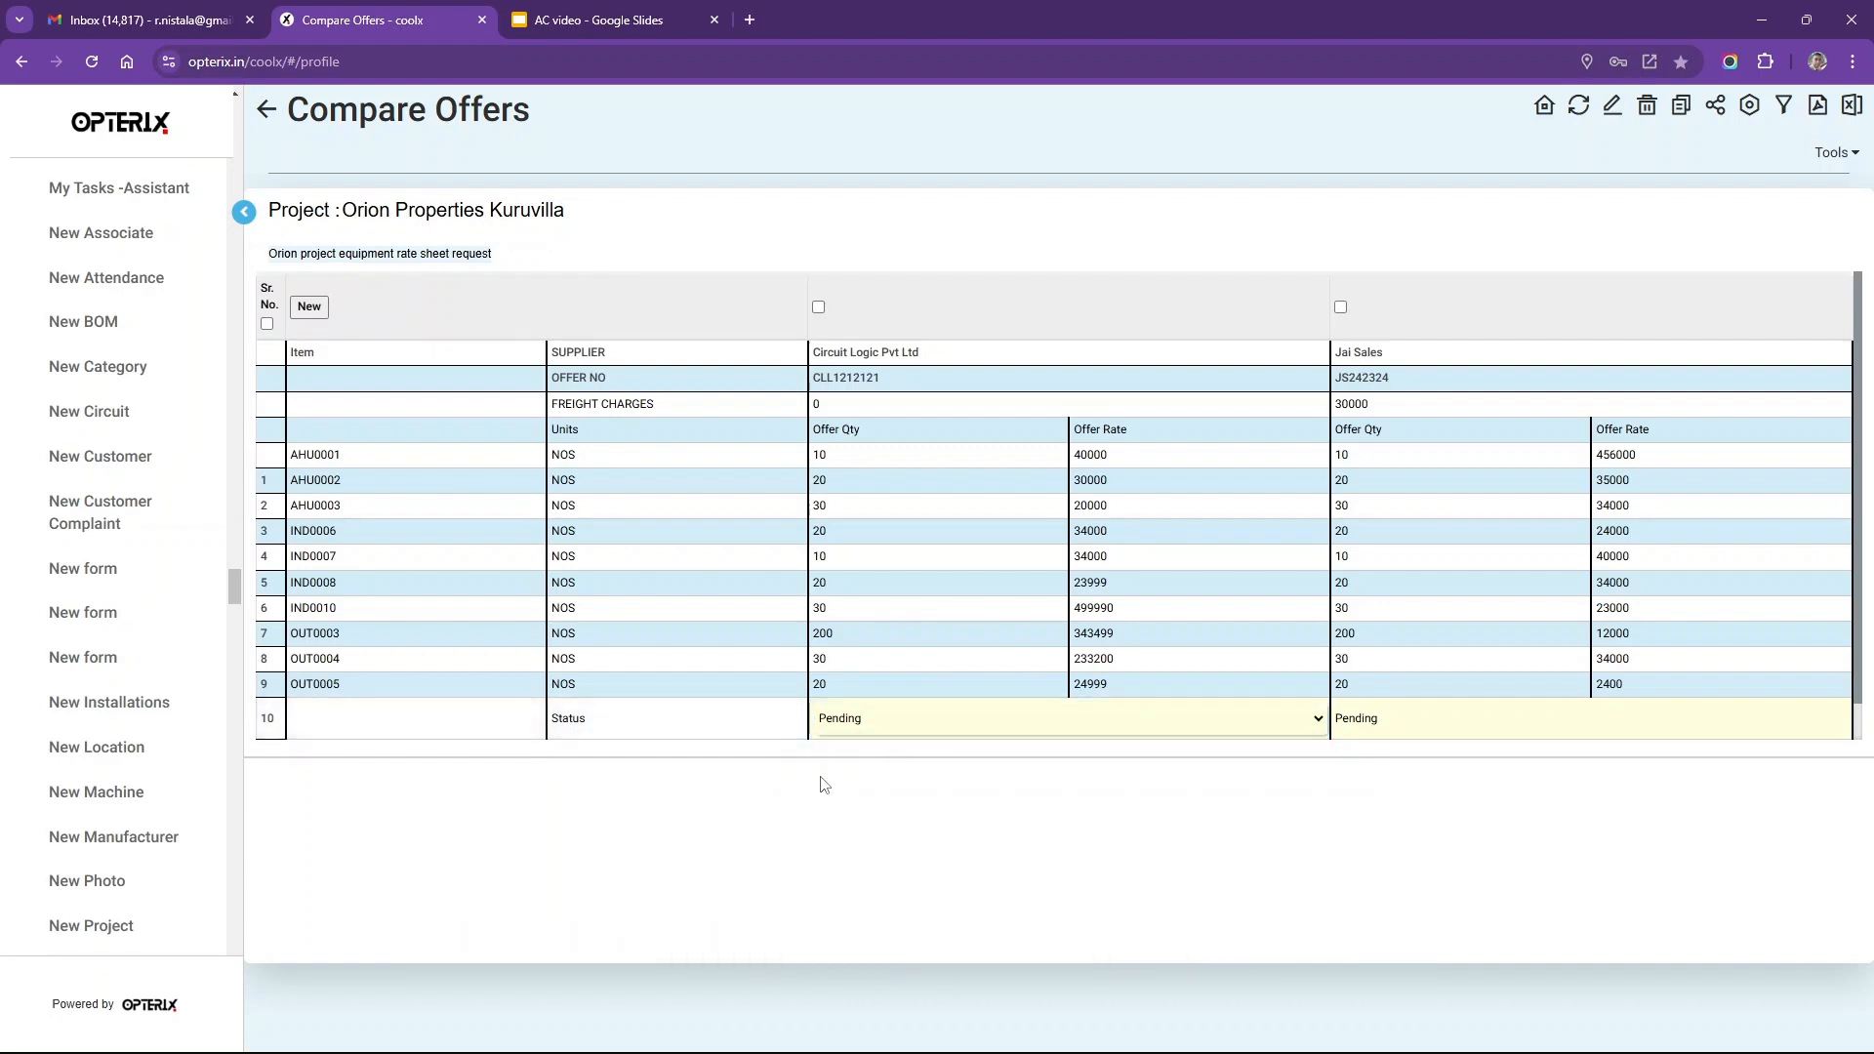
click(1402, 732)
click(1398, 726)
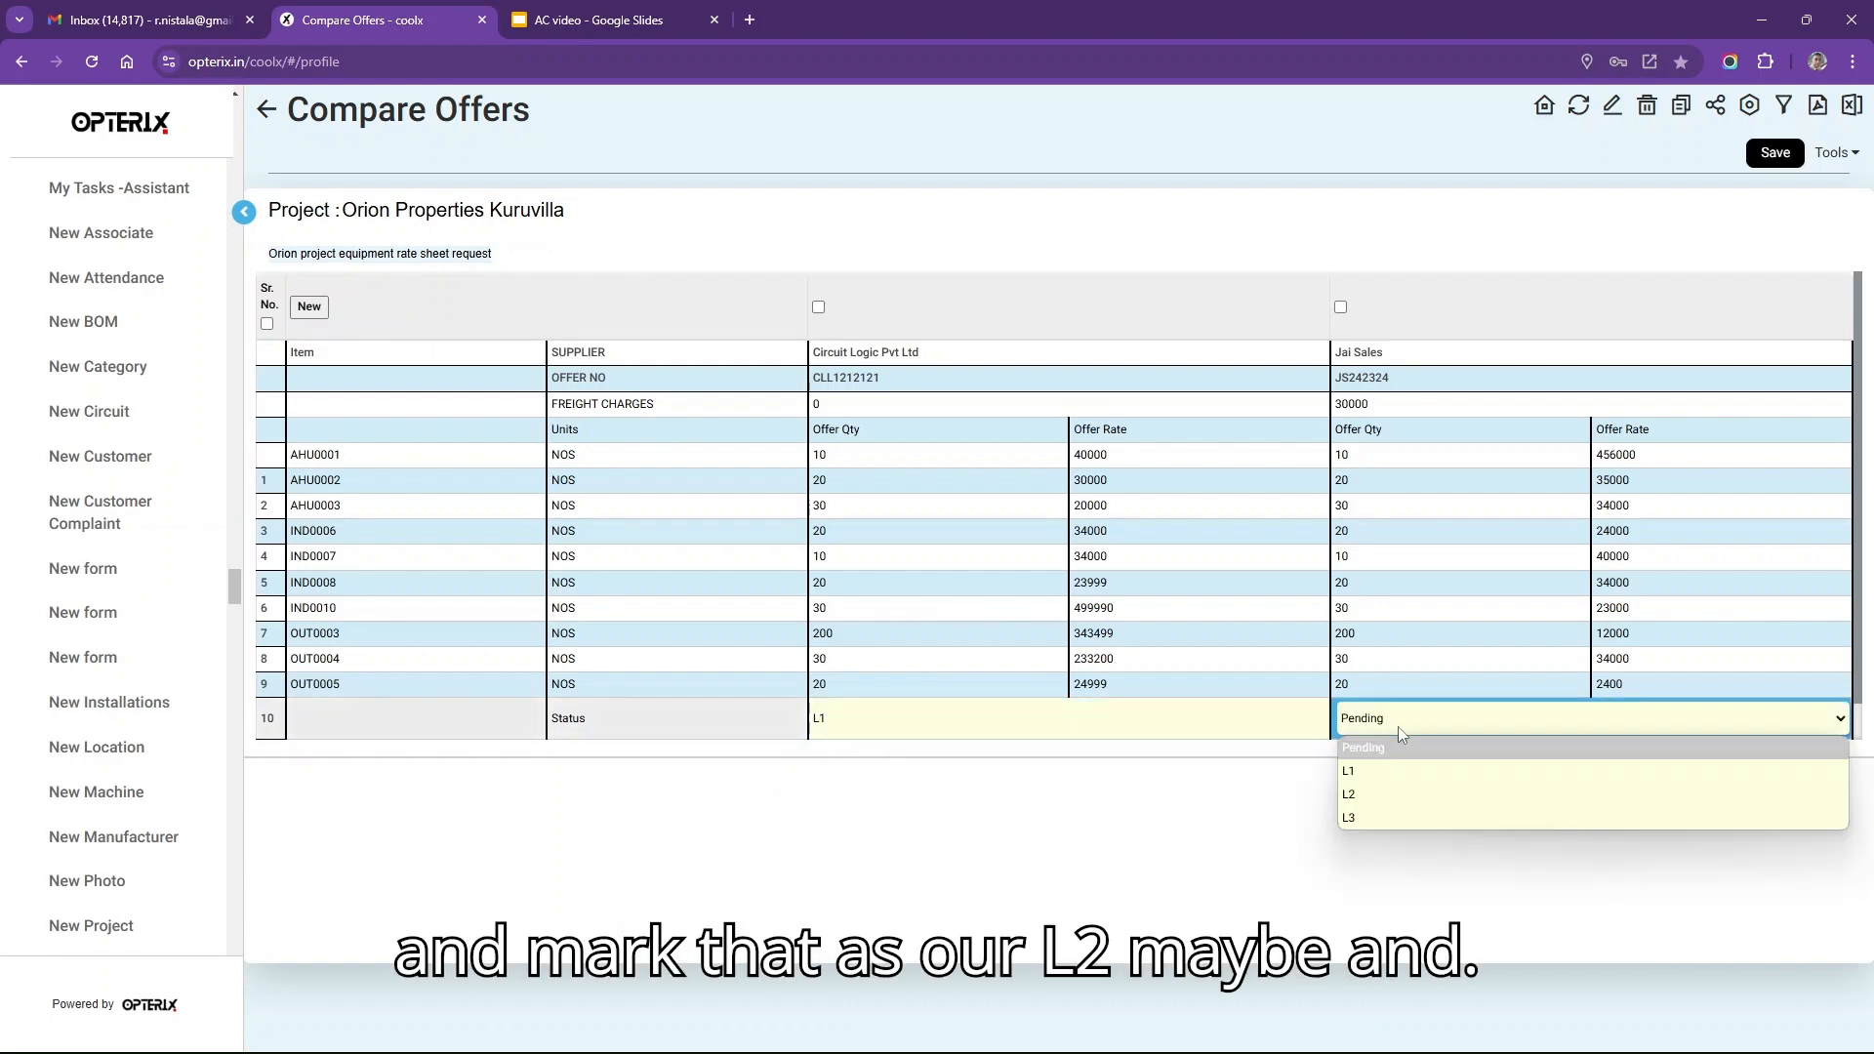
click(1357, 794)
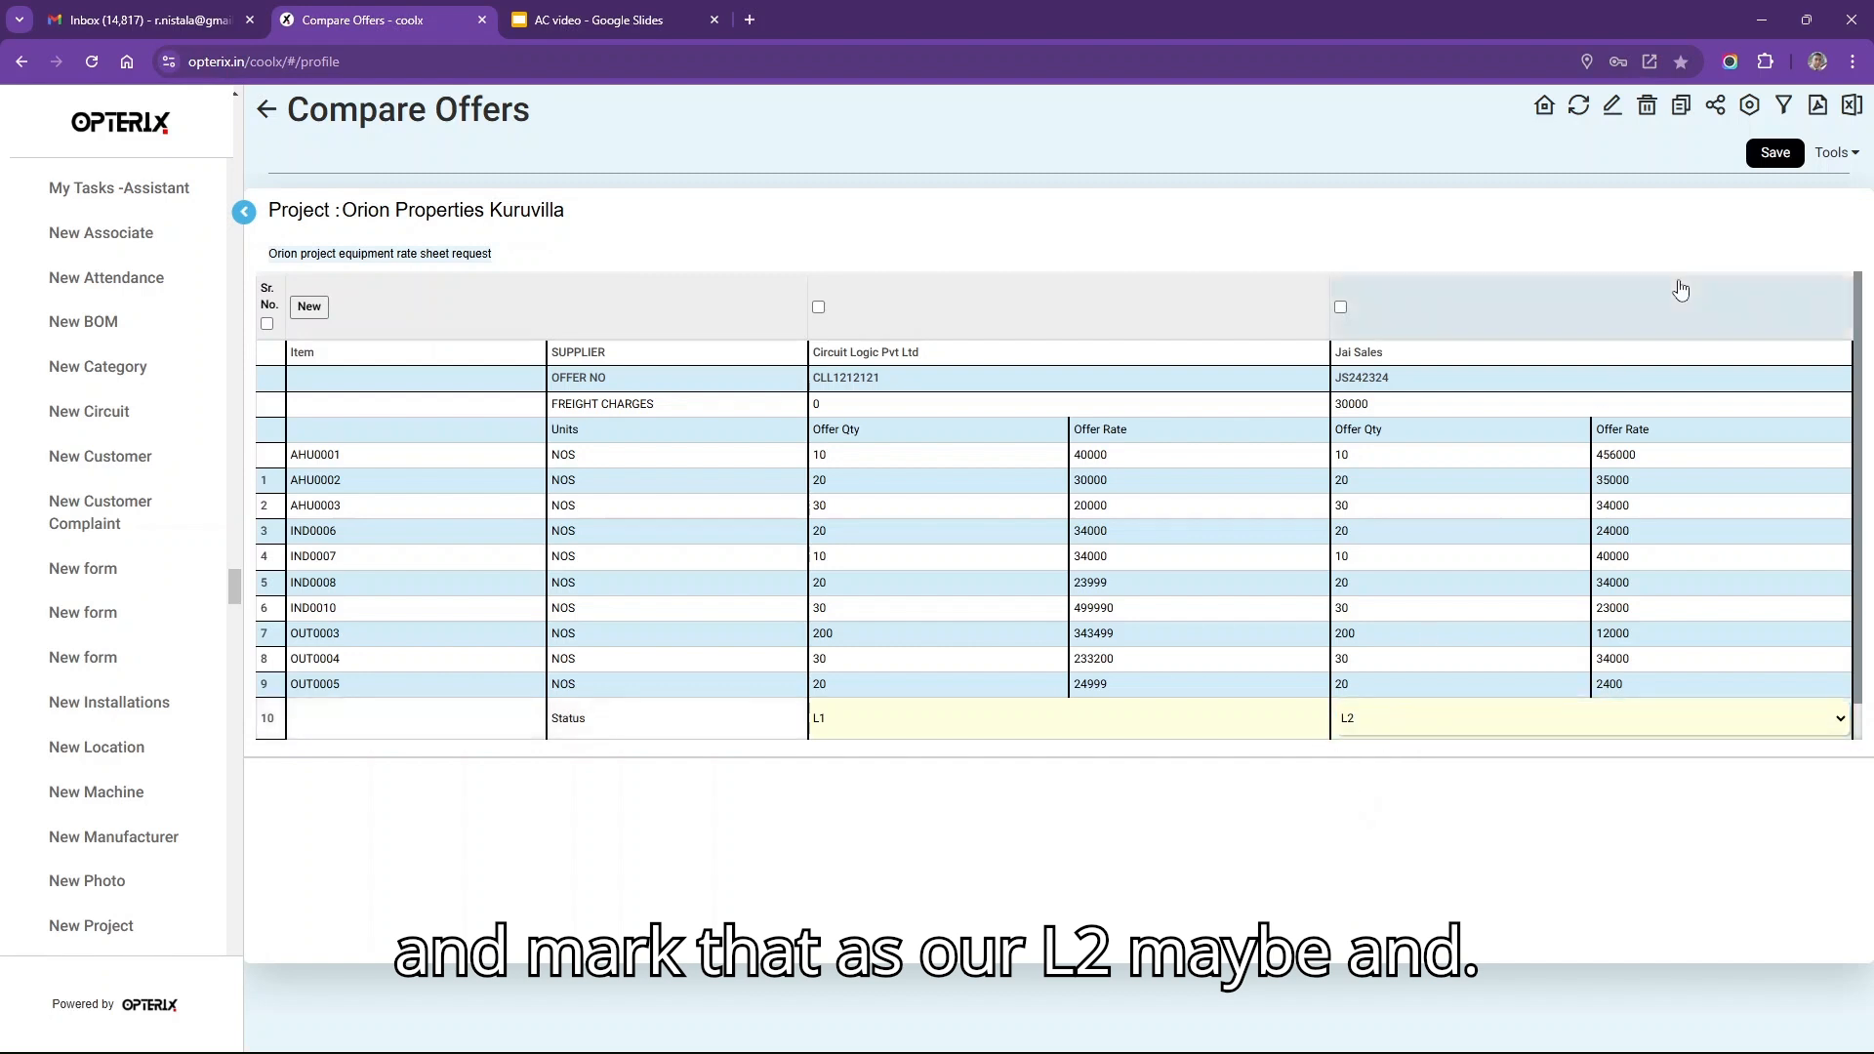
click(1755, 166)
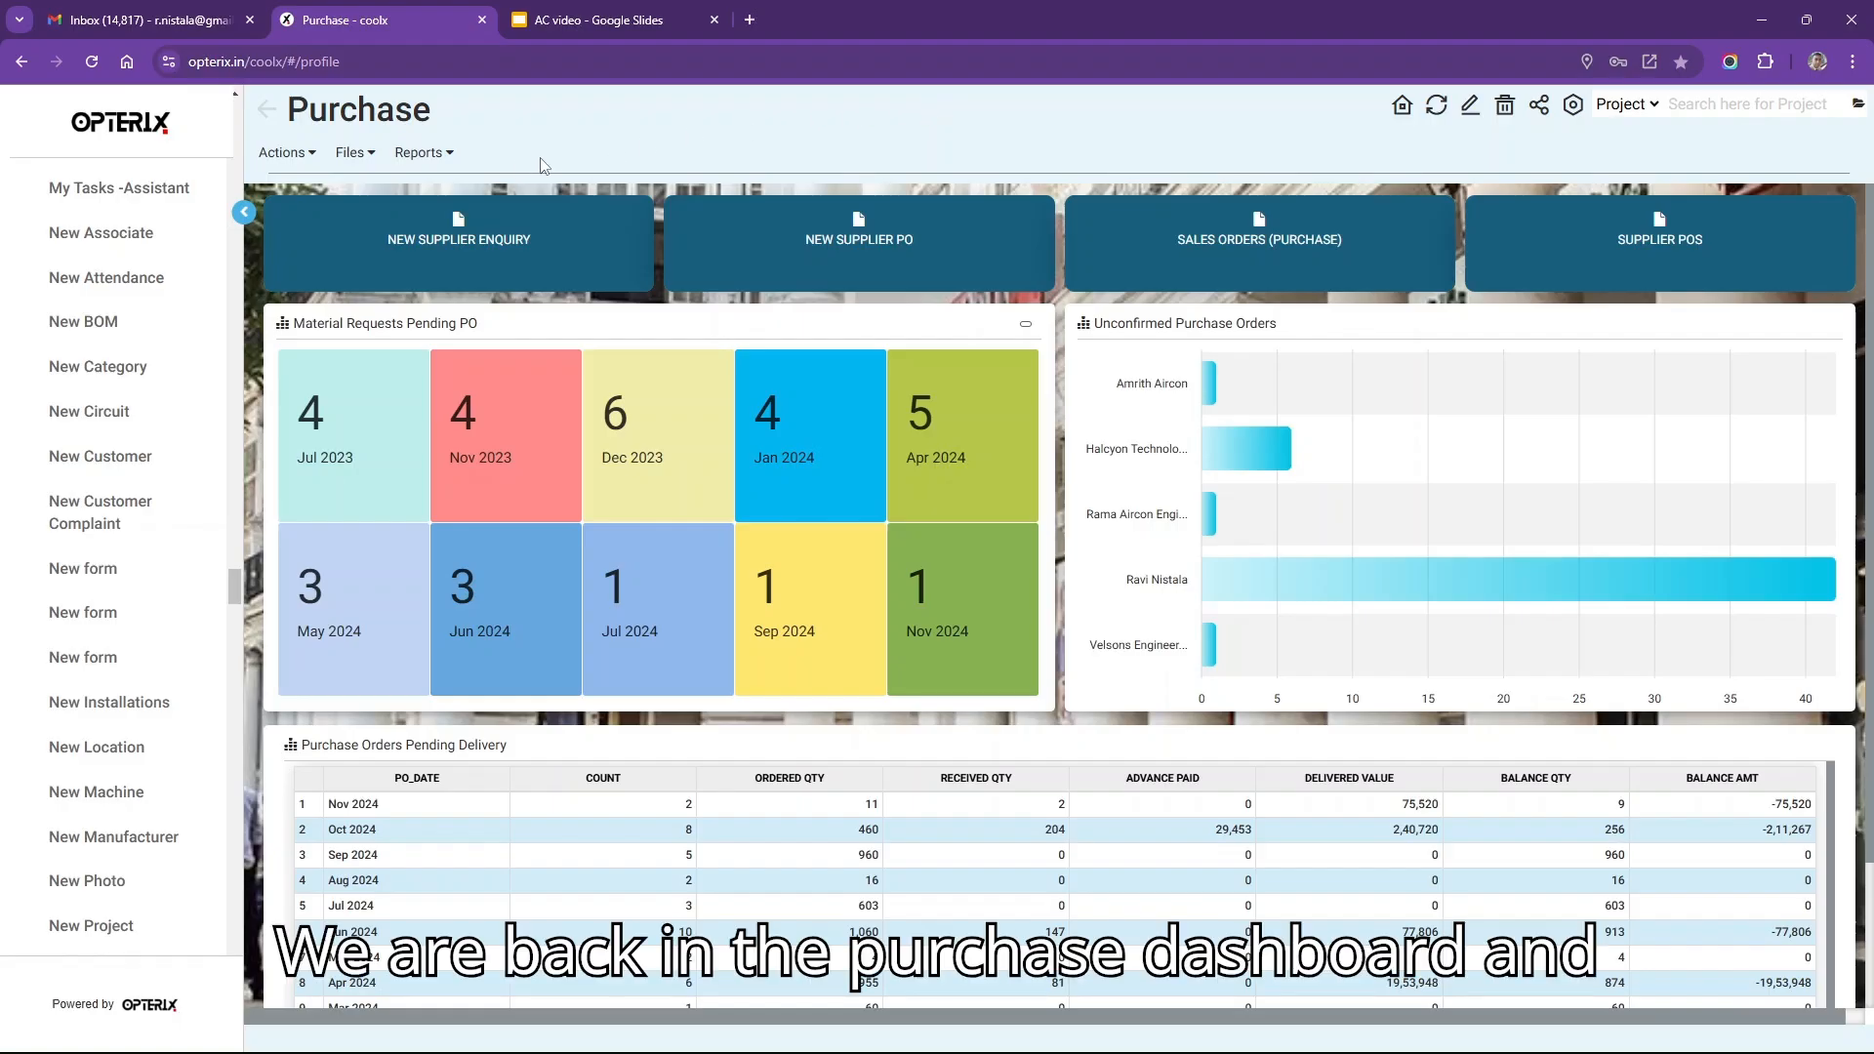
- Create a supplier PO from the L1 offer of Circuit Logic Pvt Ltd for Orion Properties Kuruvilla in the supplier offers list
mouse_move(354, 159)
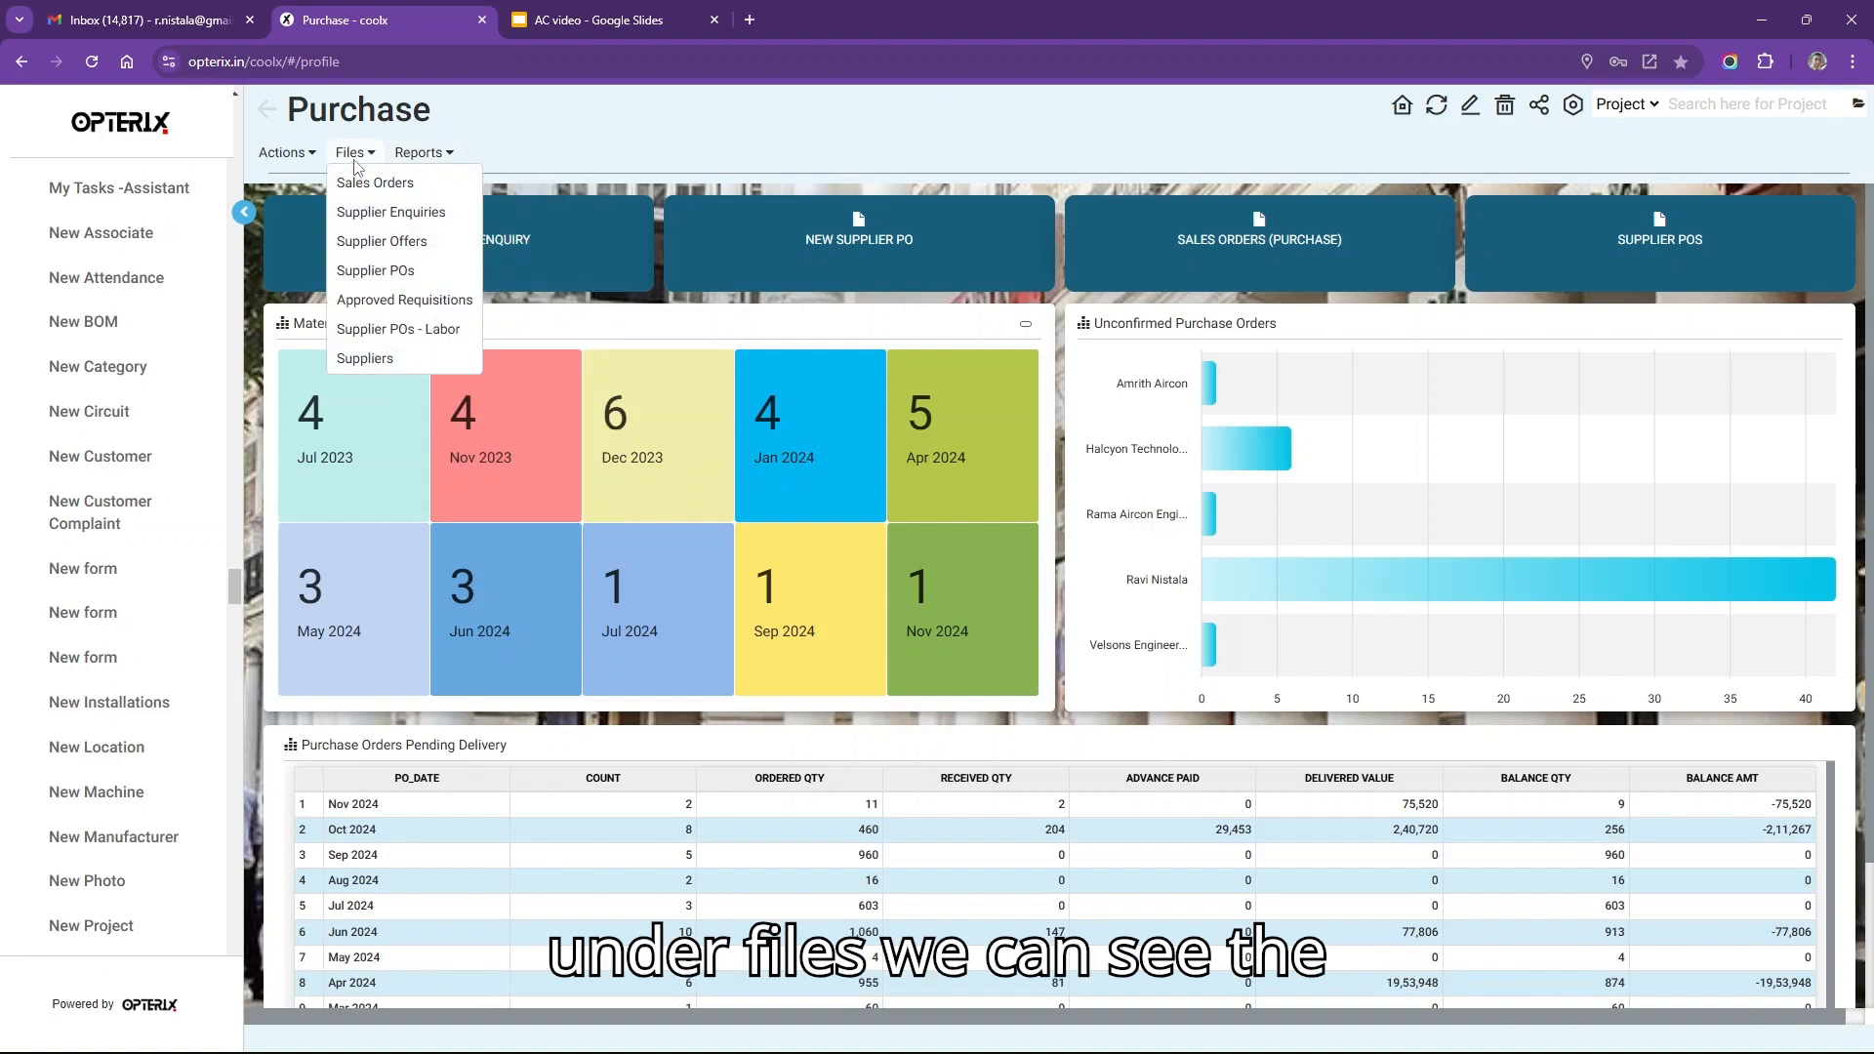
click(389, 244)
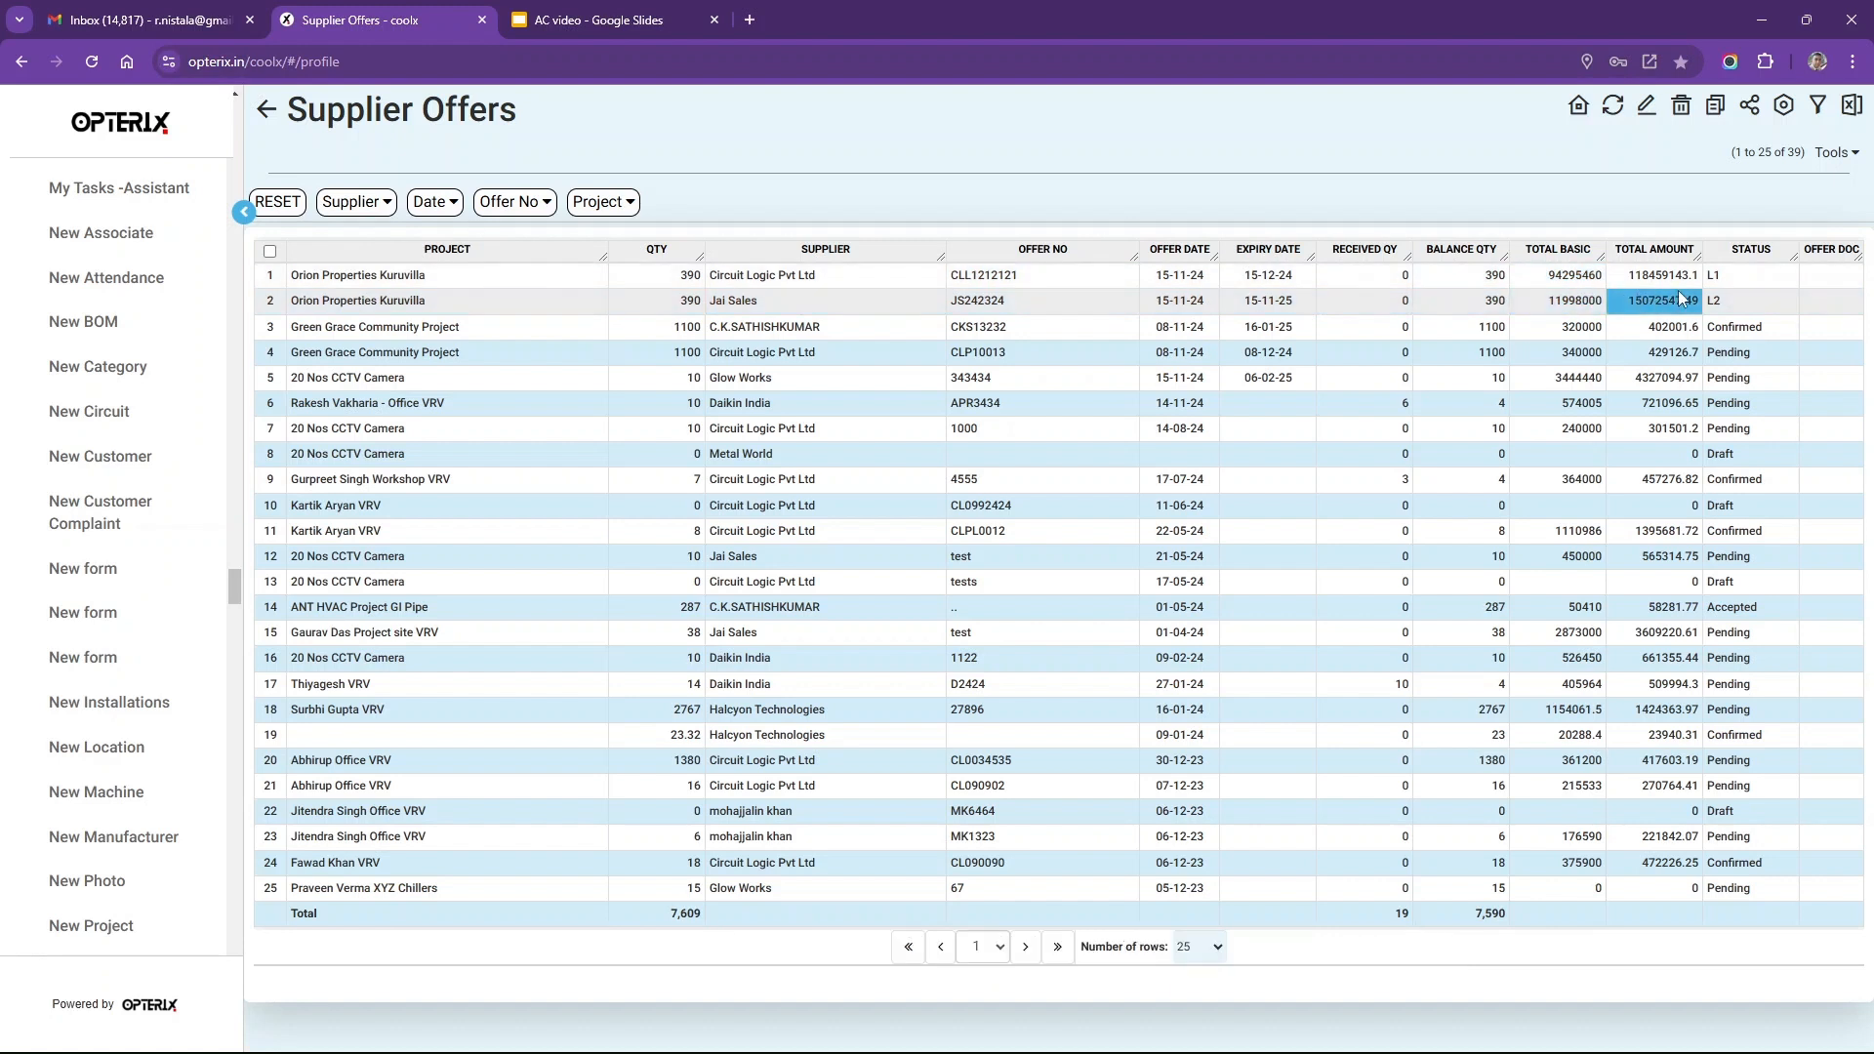
click(1753, 276)
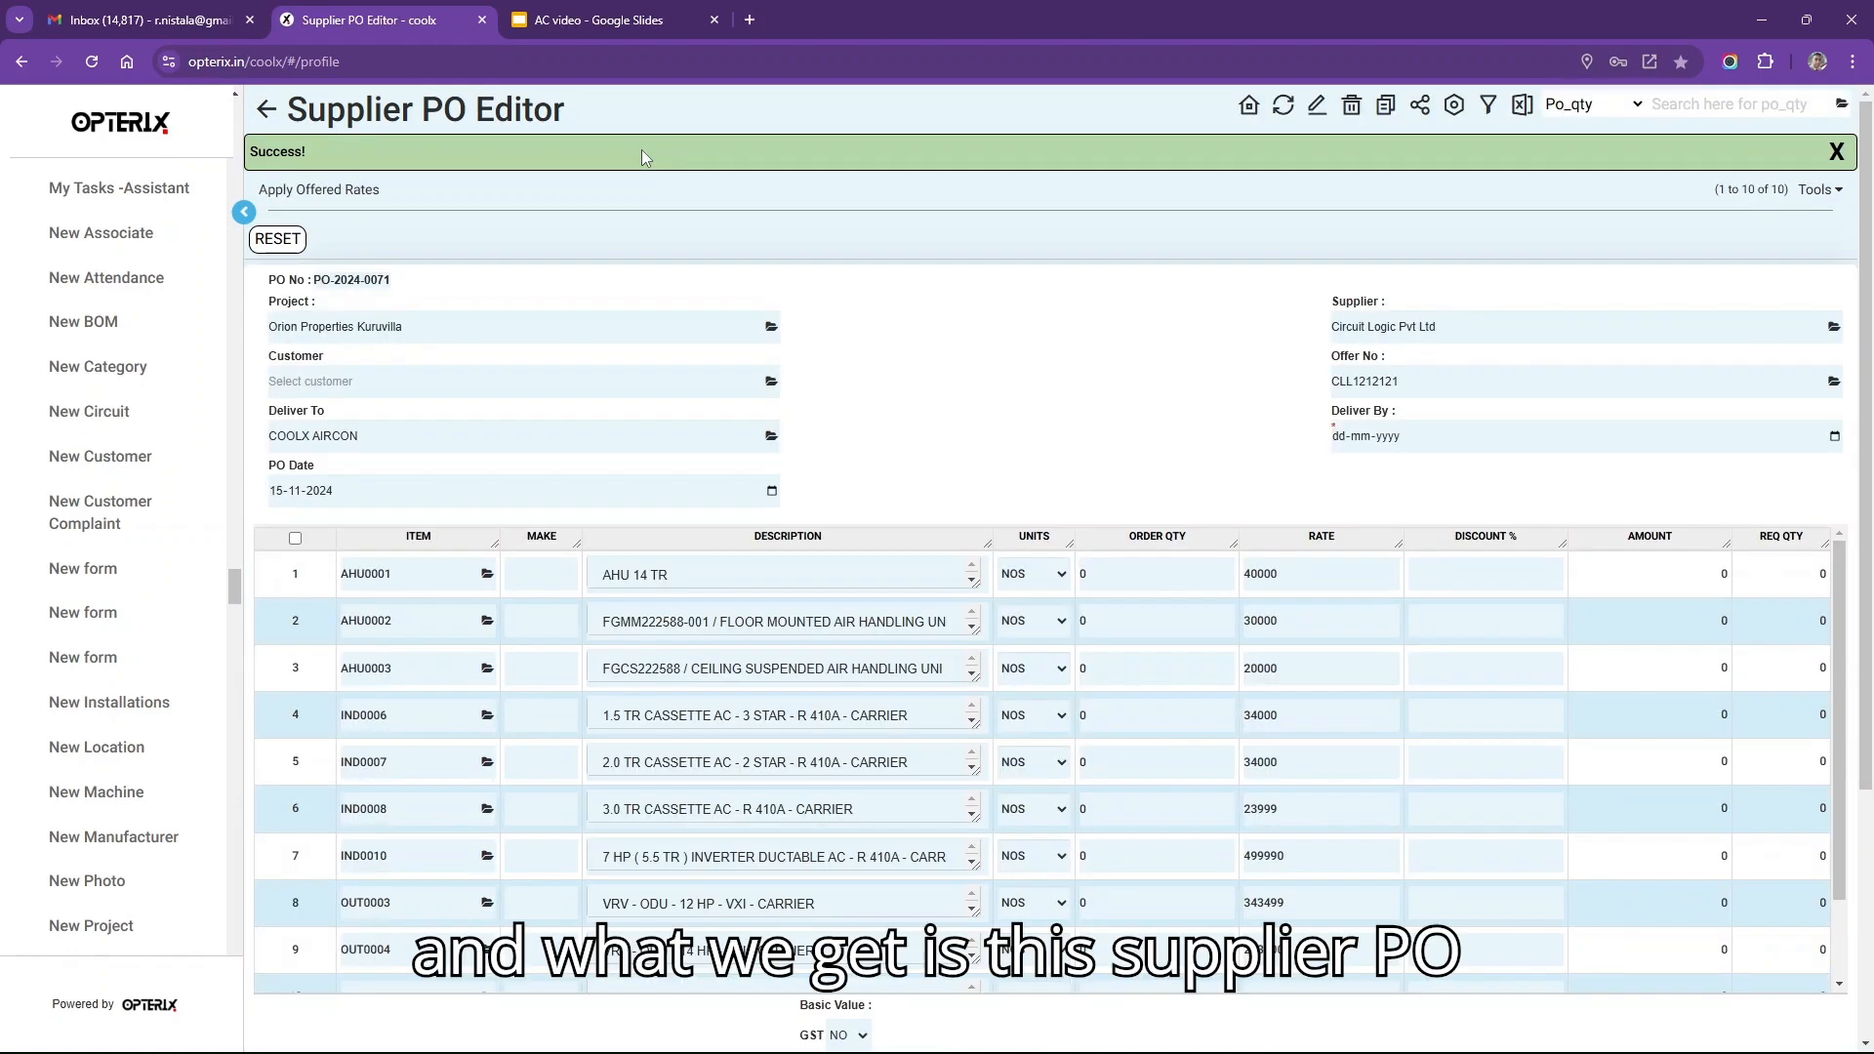
- Check the delivery location, supplier and offer number in the supplier PO header and set the deliver-by date to 20-11-2024
drag(307, 109, 564, 117)
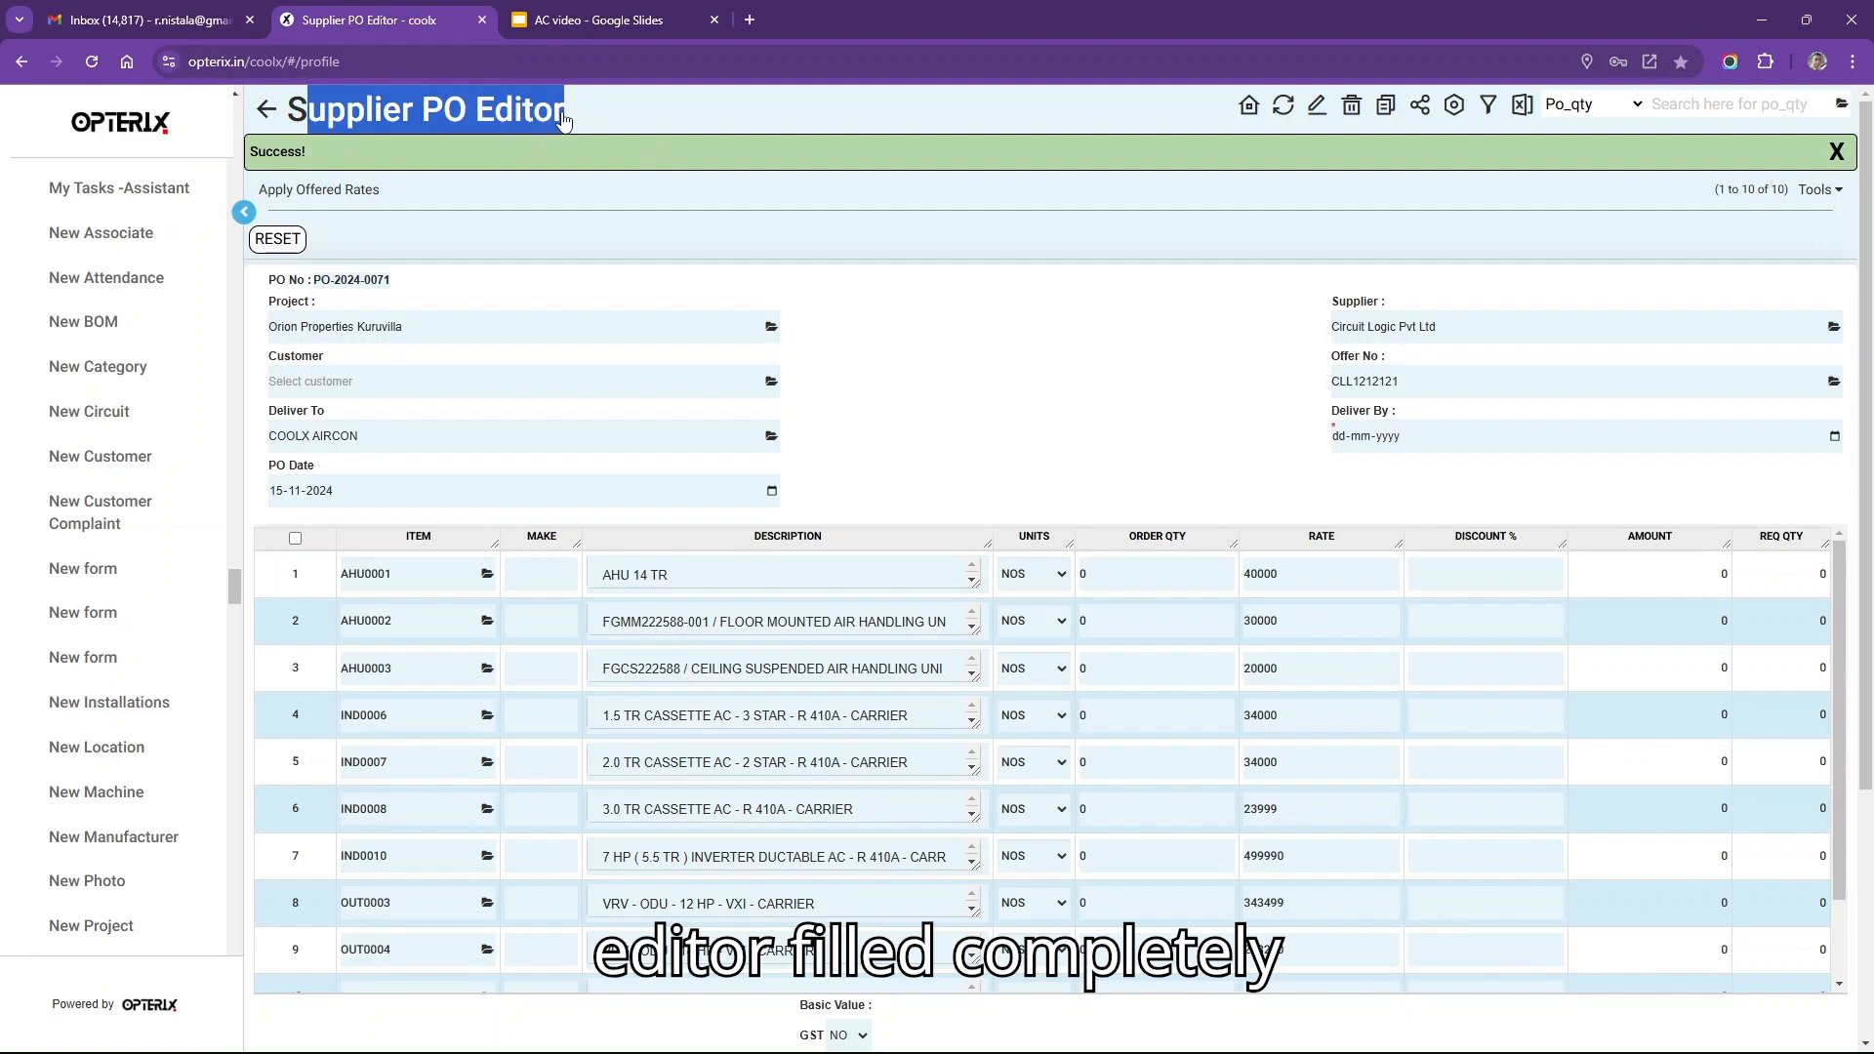
click(955, 318)
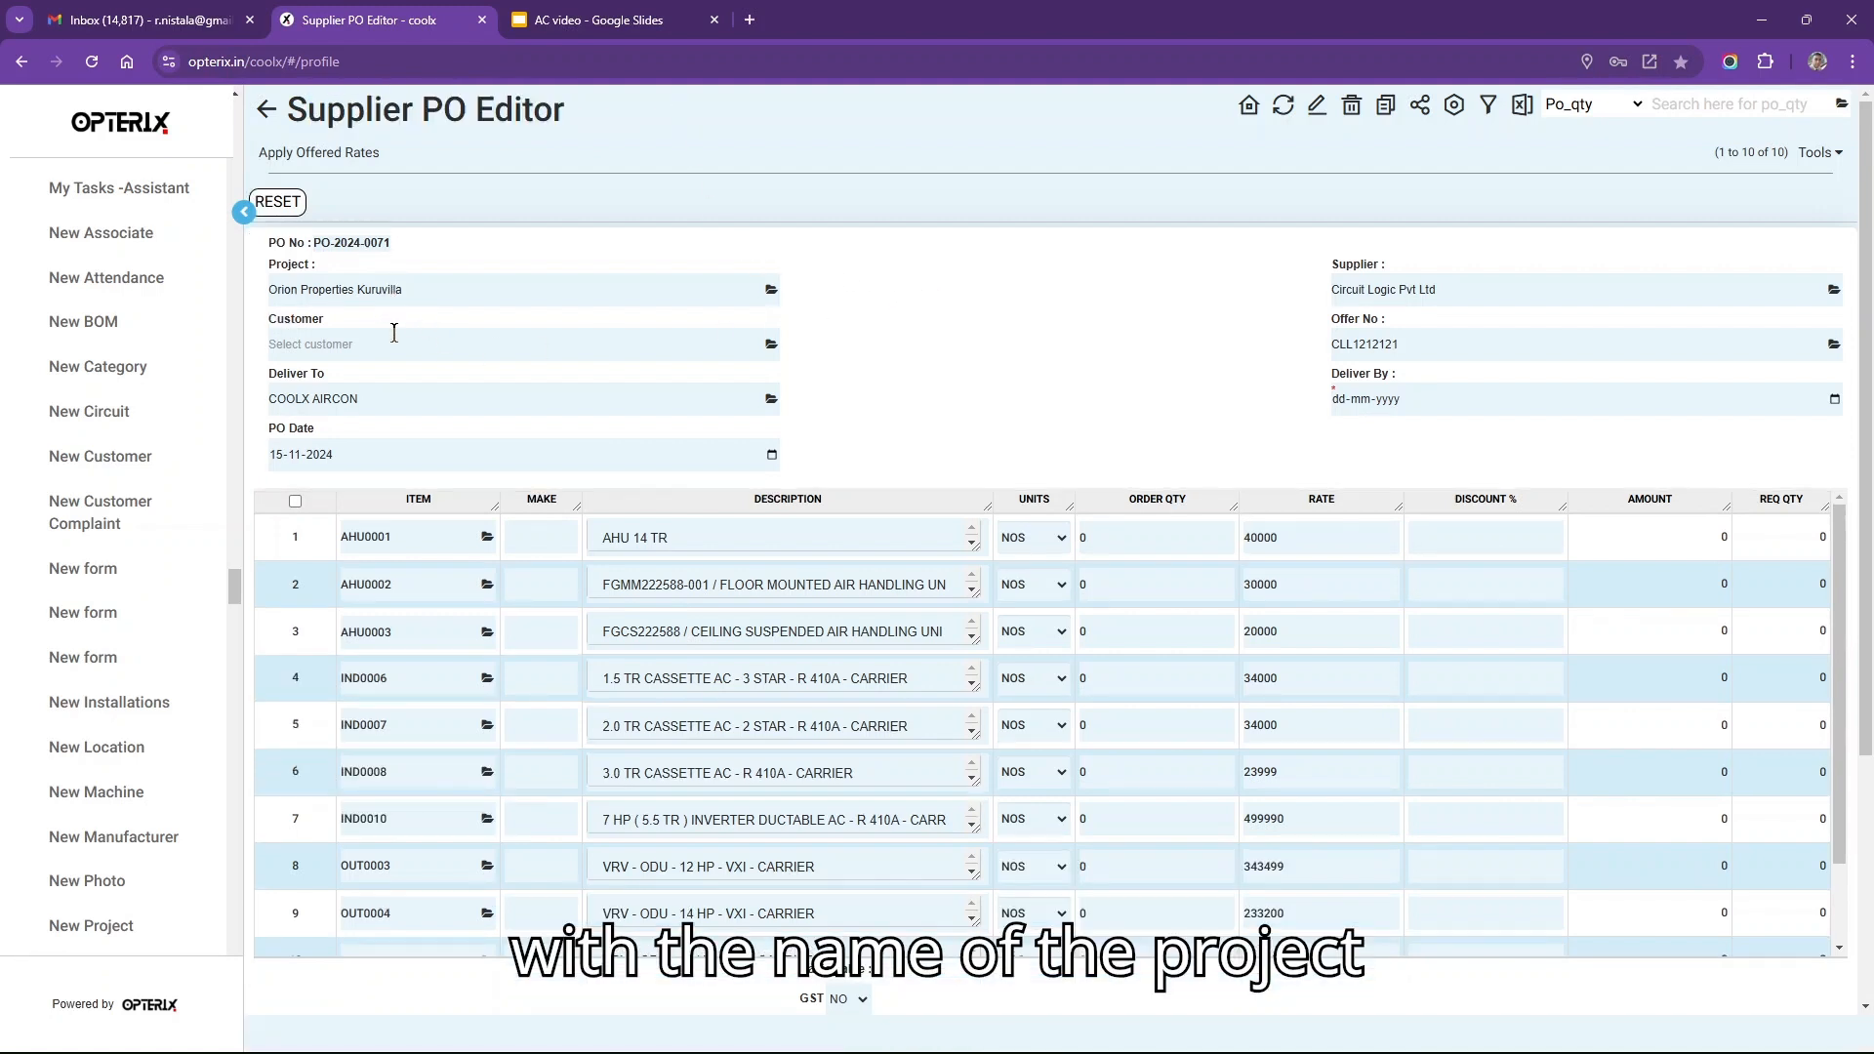
drag(363, 400, 264, 408)
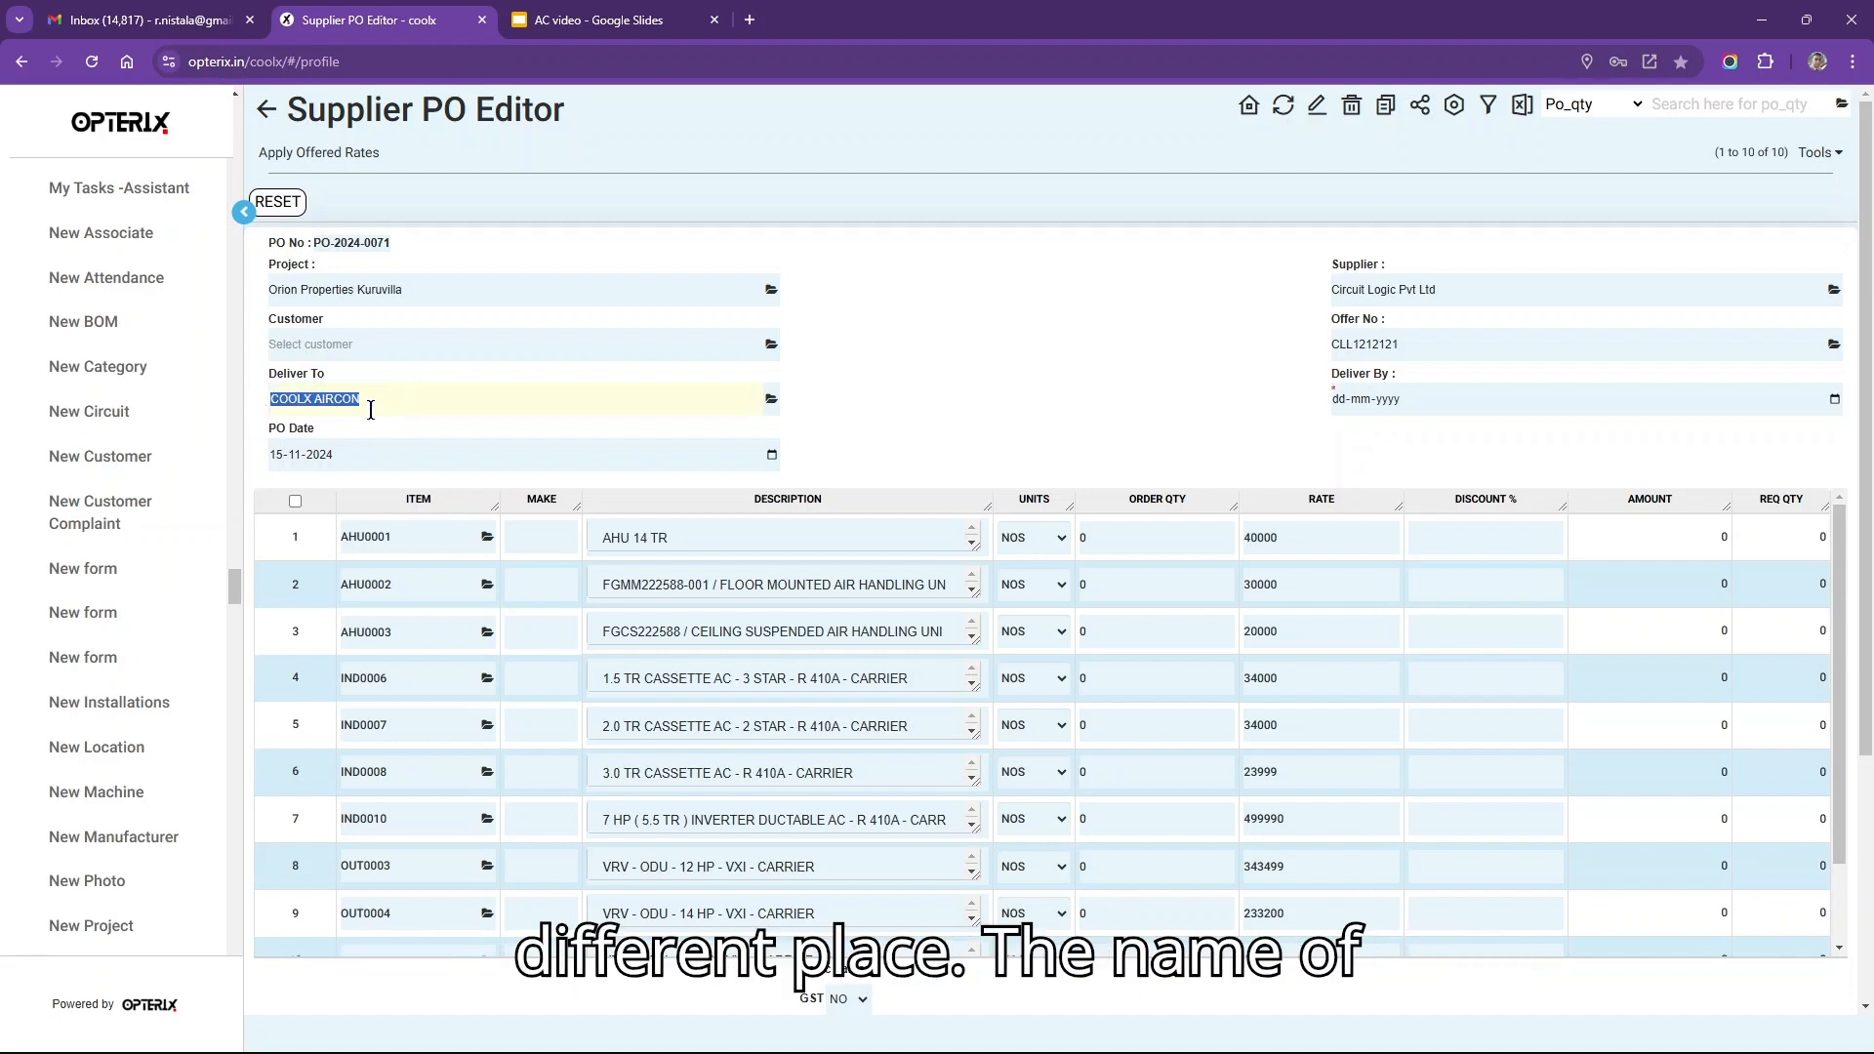
drag(1455, 288, 1240, 293)
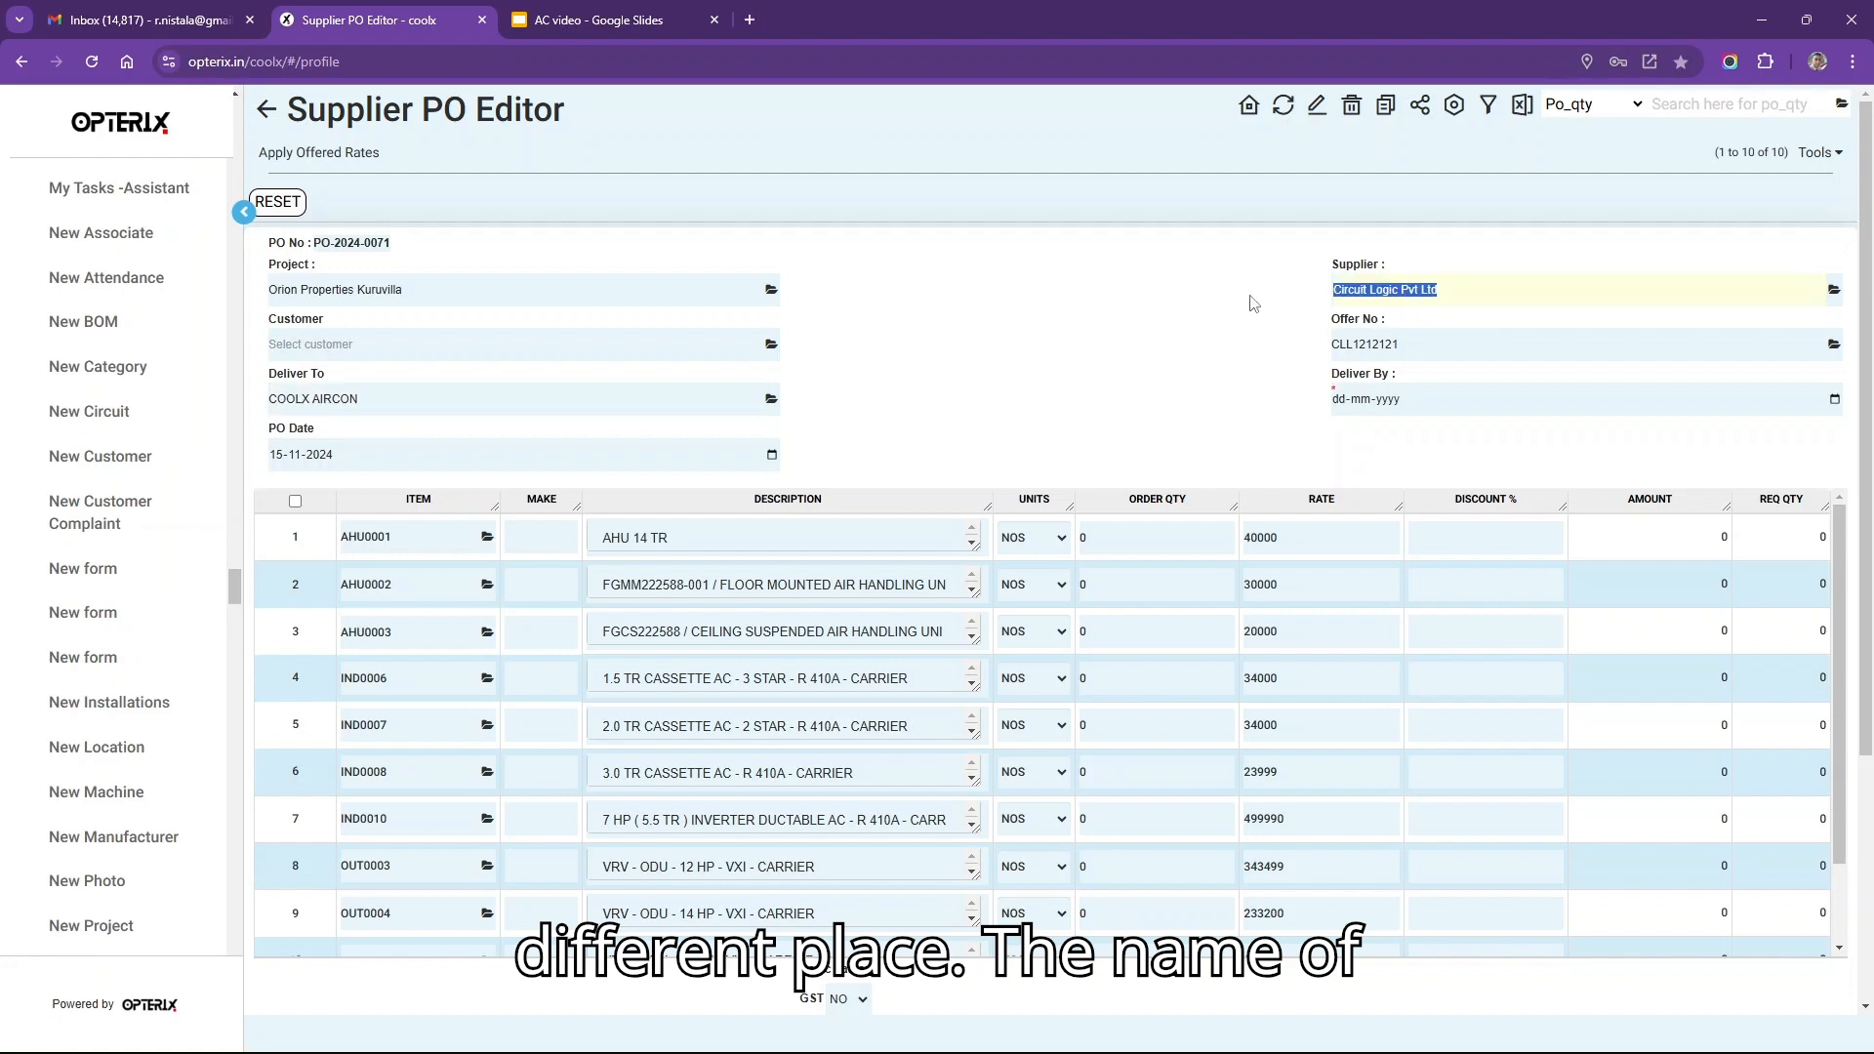
drag(1406, 345, 1287, 357)
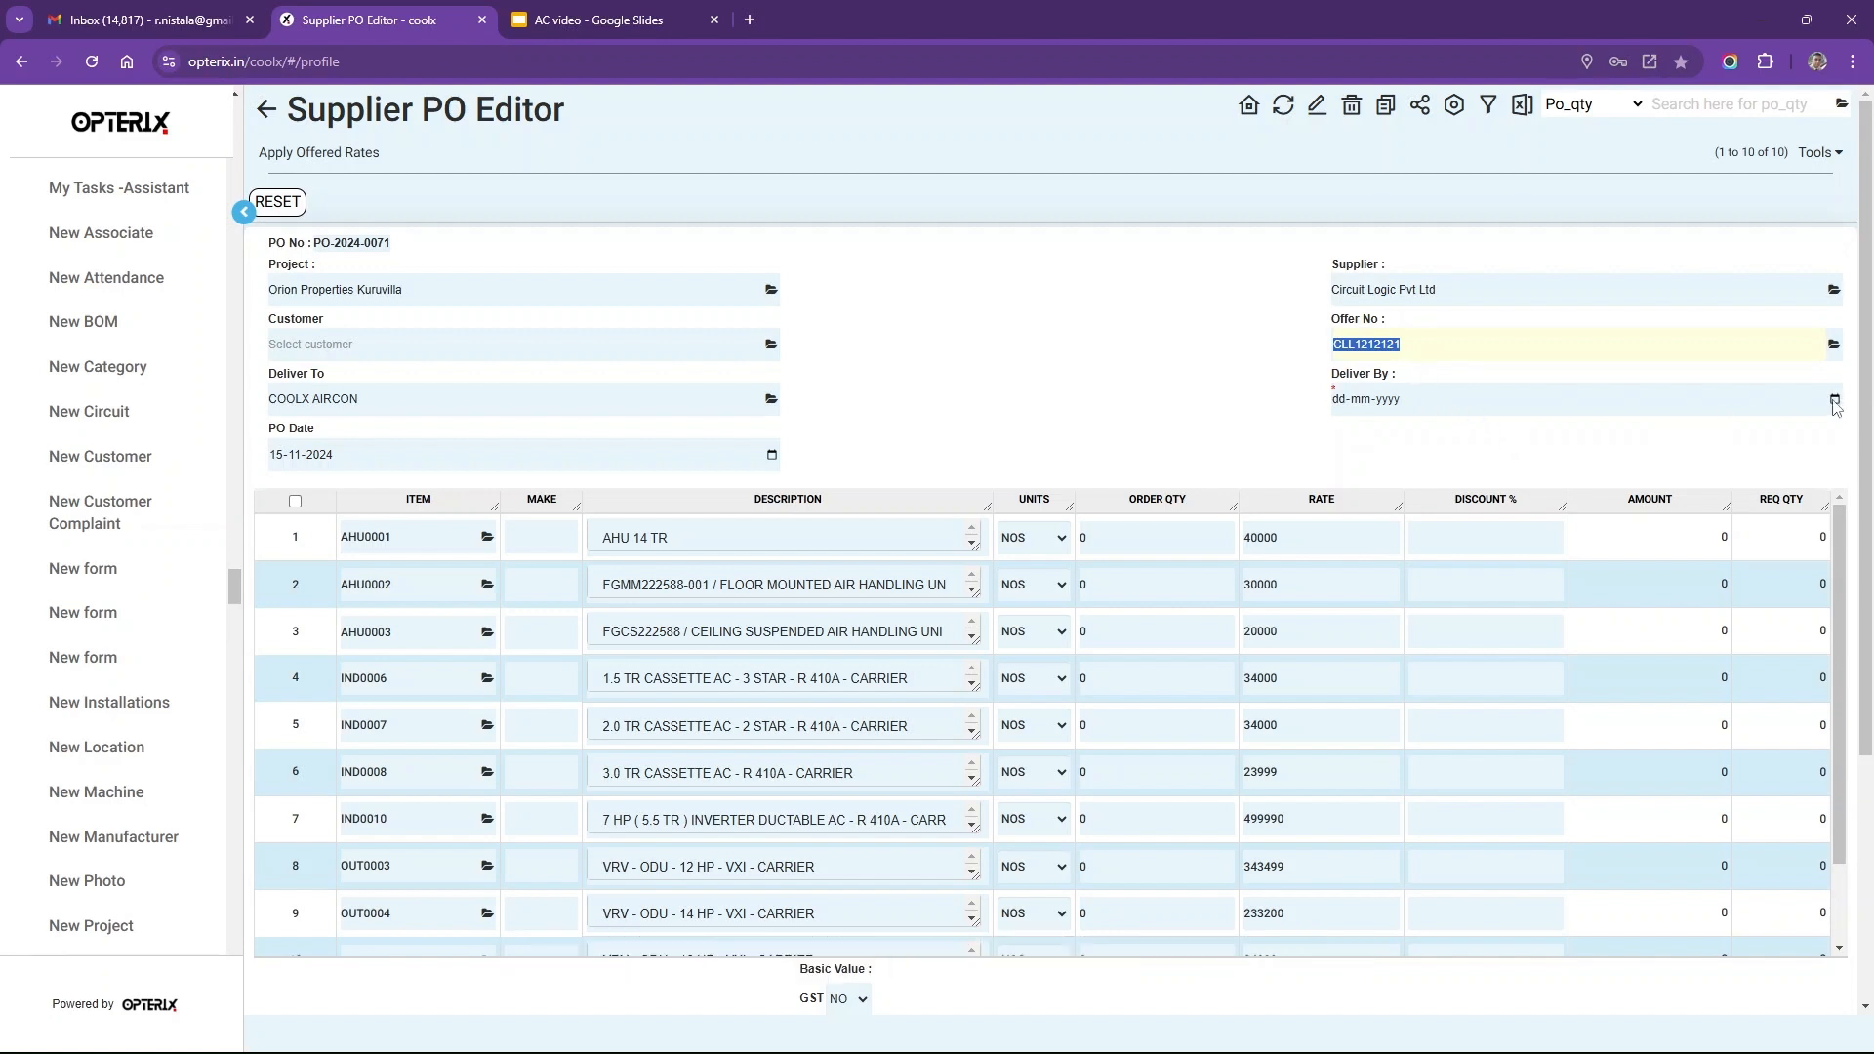
click(1438, 408)
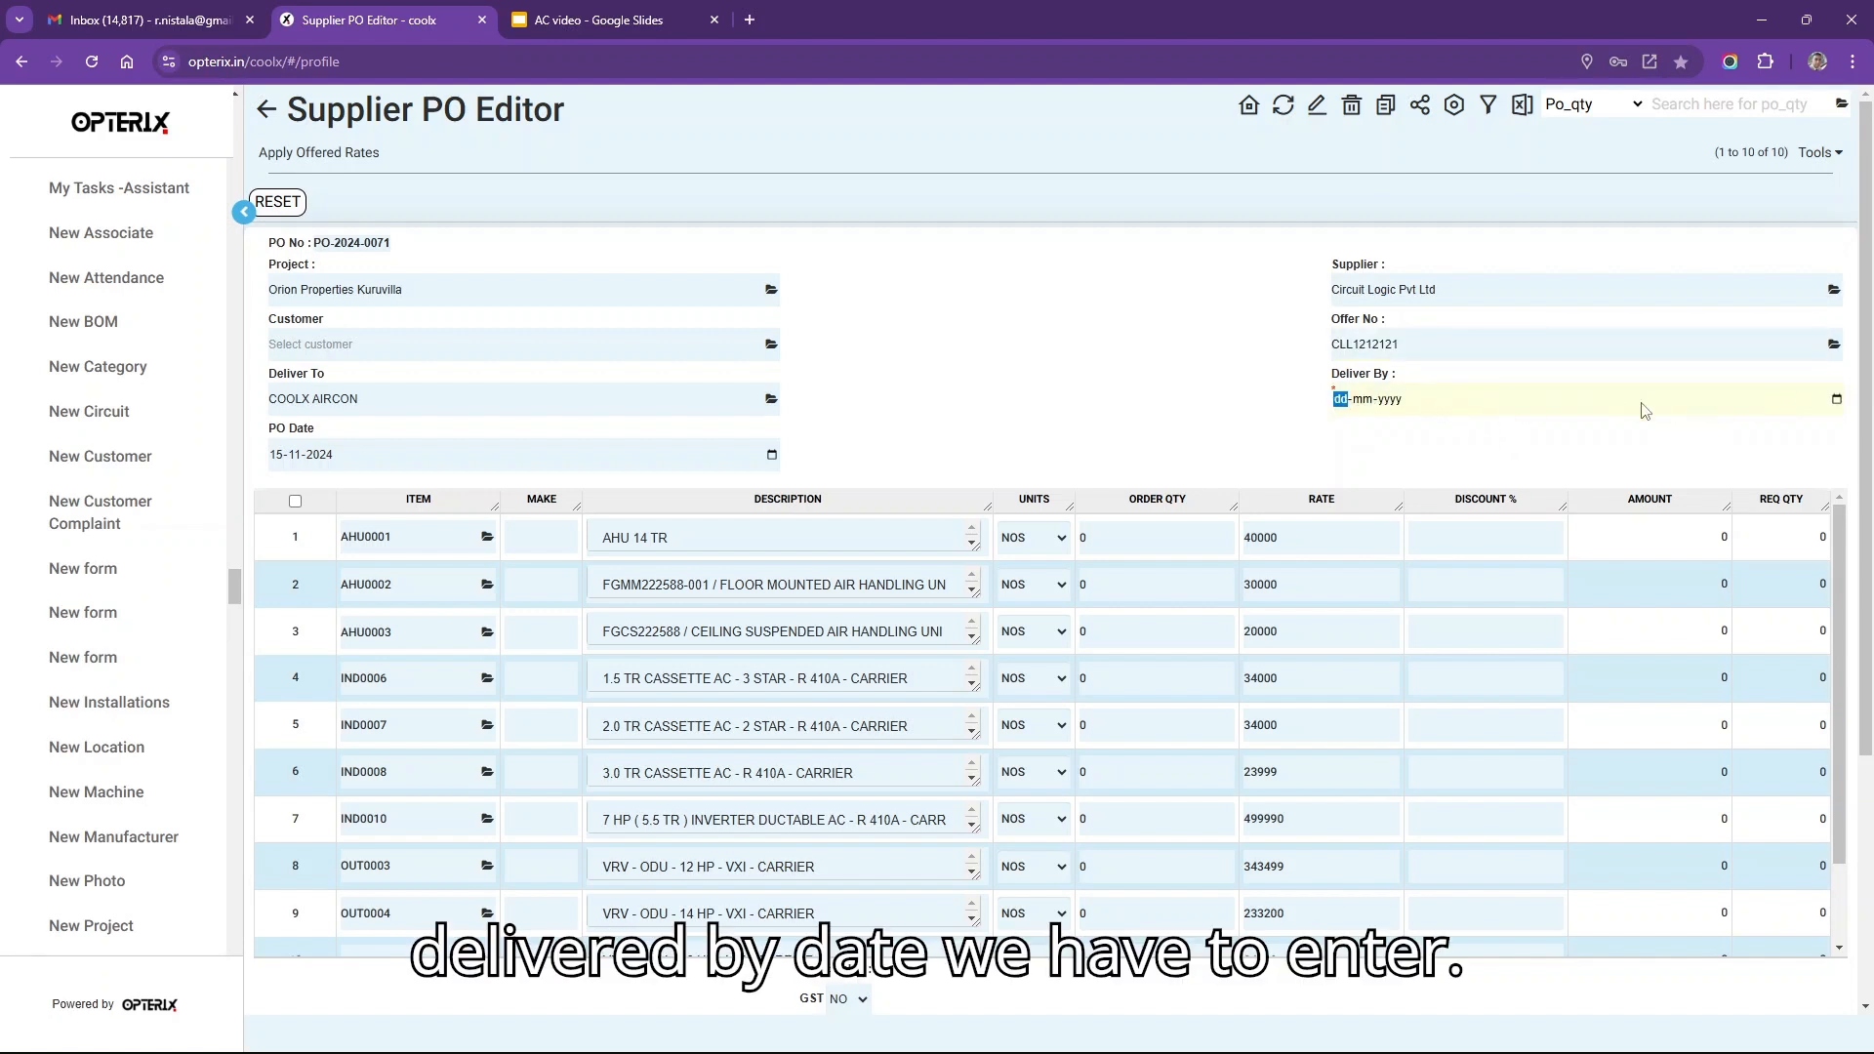
text(20-11-202)
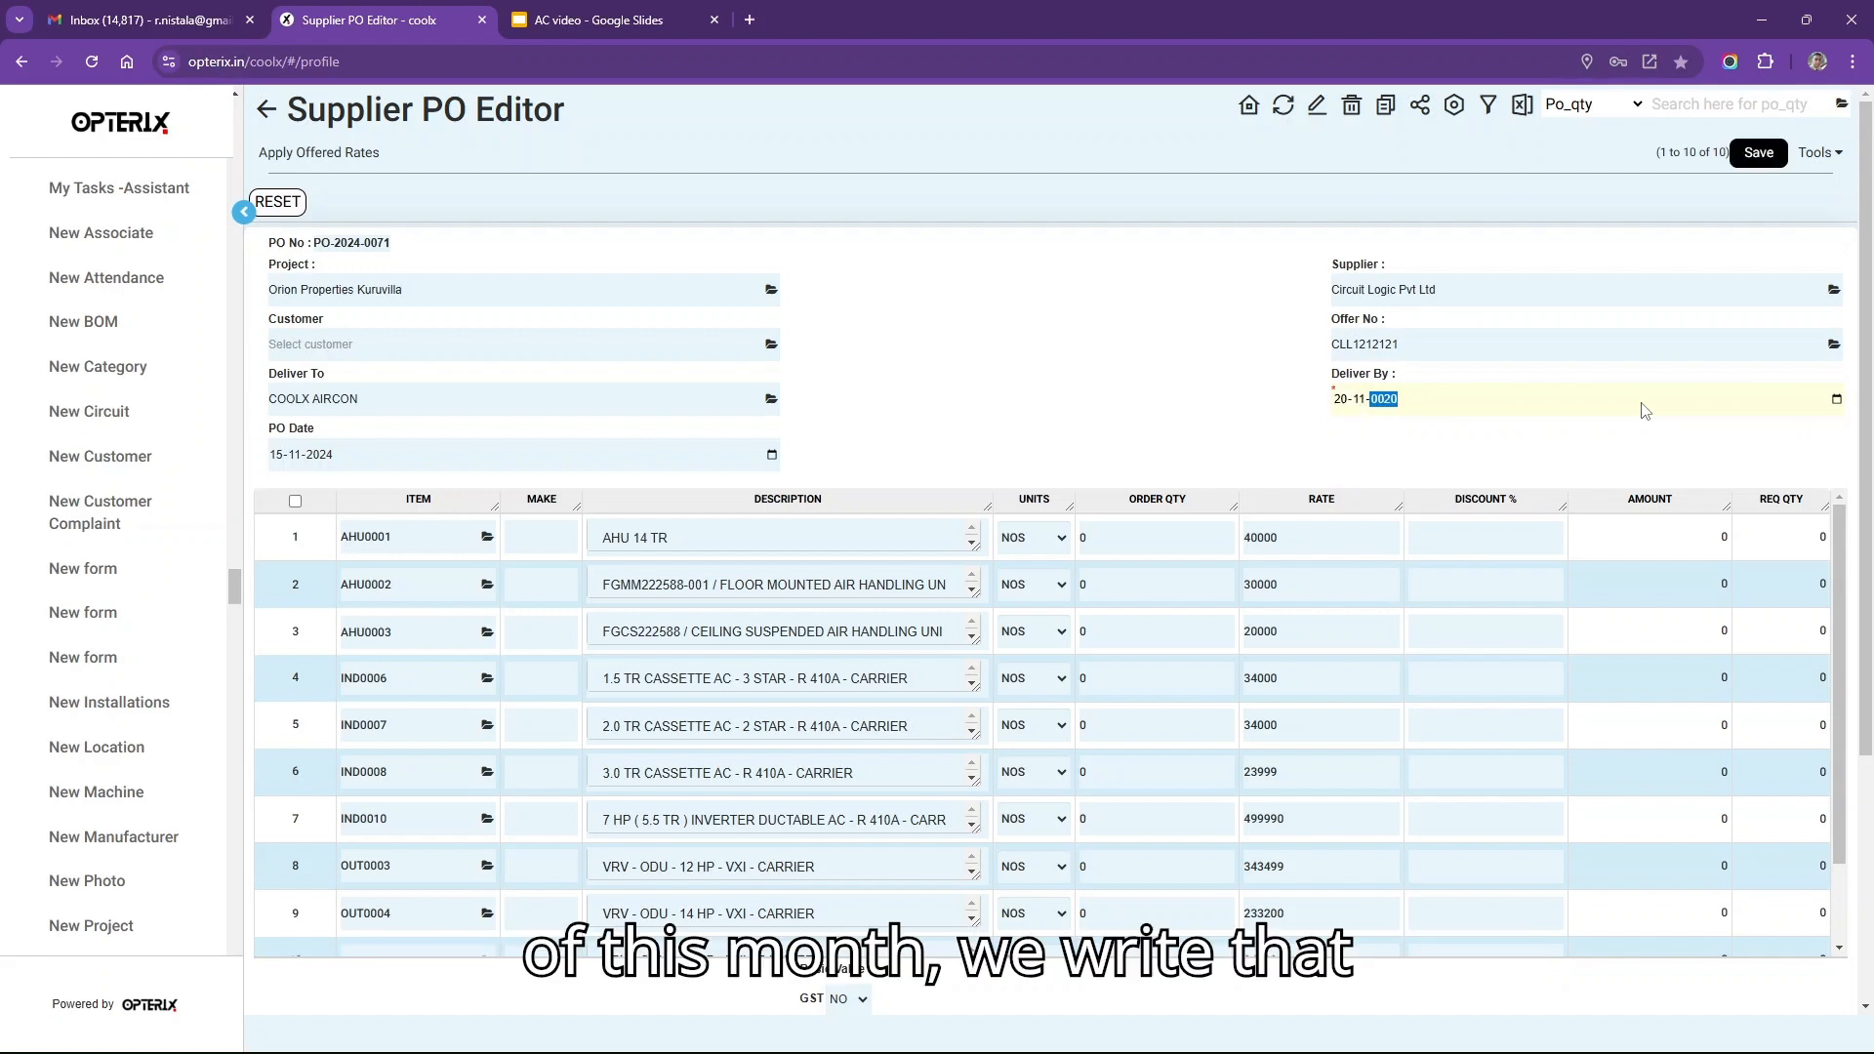
text(4)
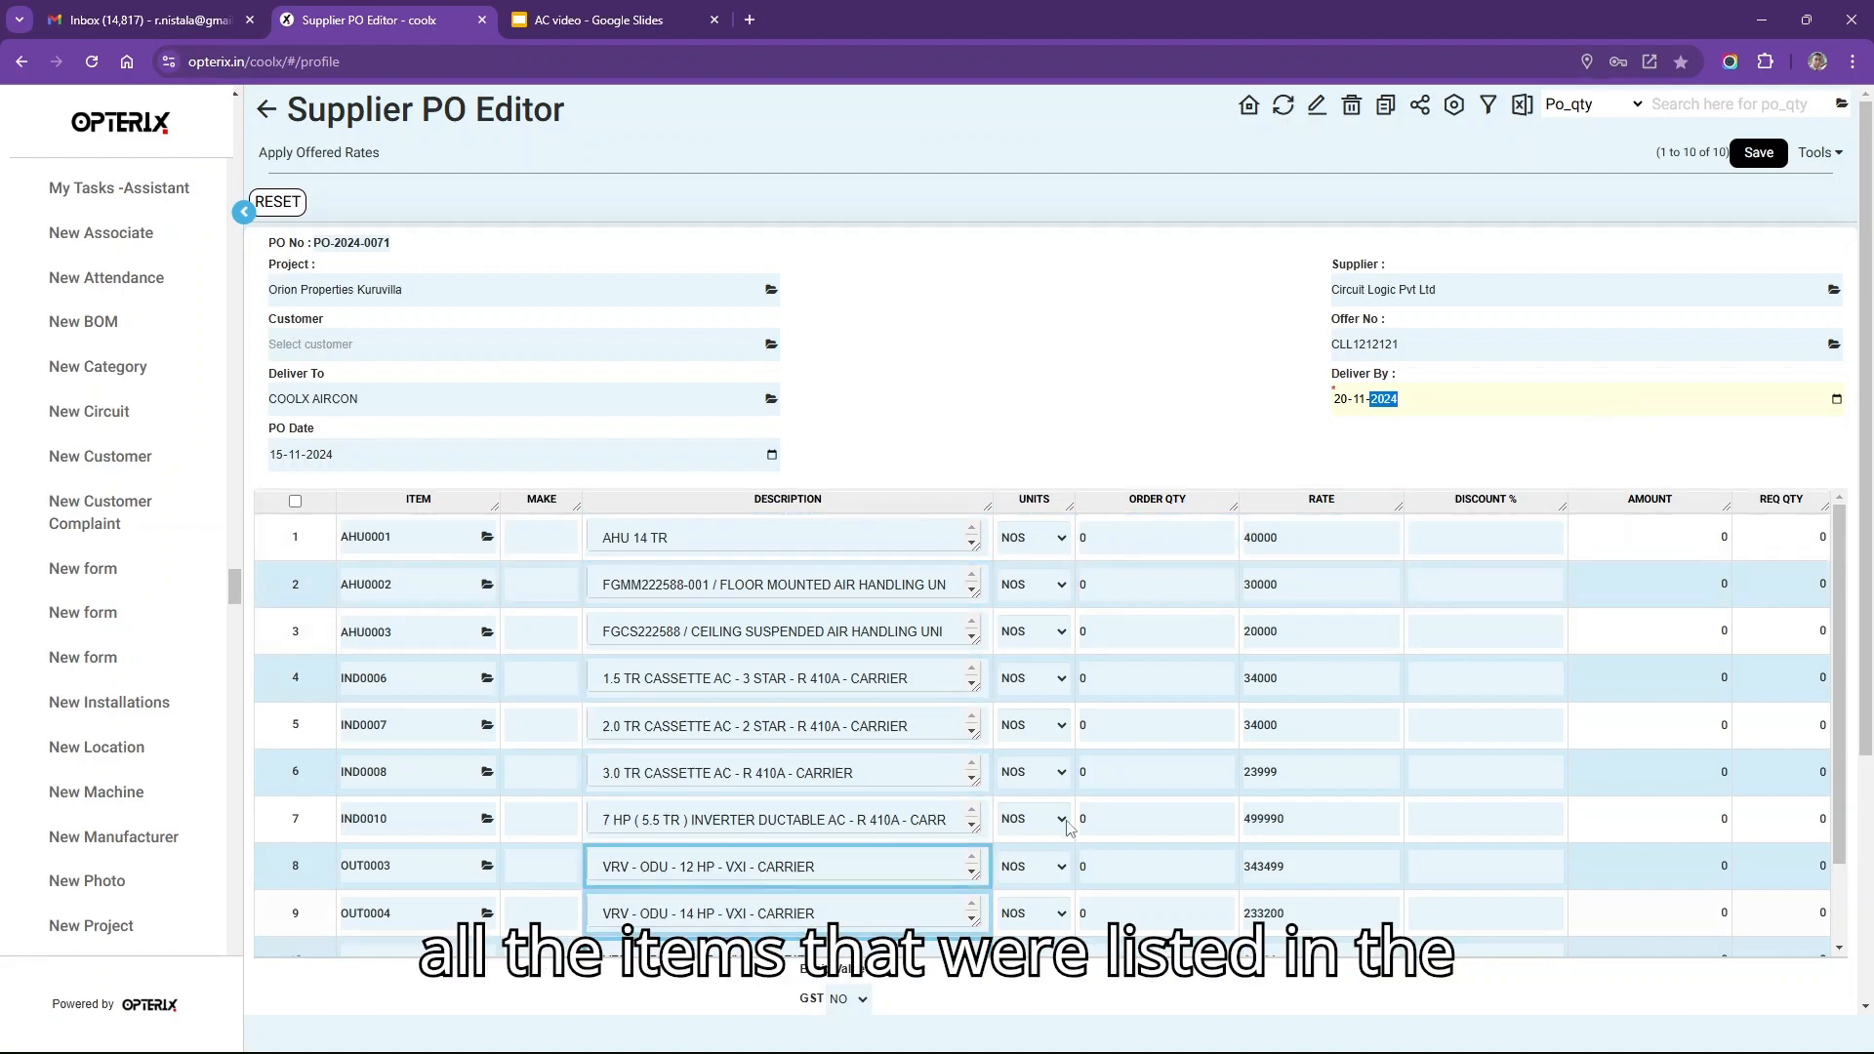
- Enter order quantities 10, 20, 20, 30, 2000, 30, 30 and 20 for the first eight PO items, leaving the last two at 0
drag(1867, 656, 1867, 742)
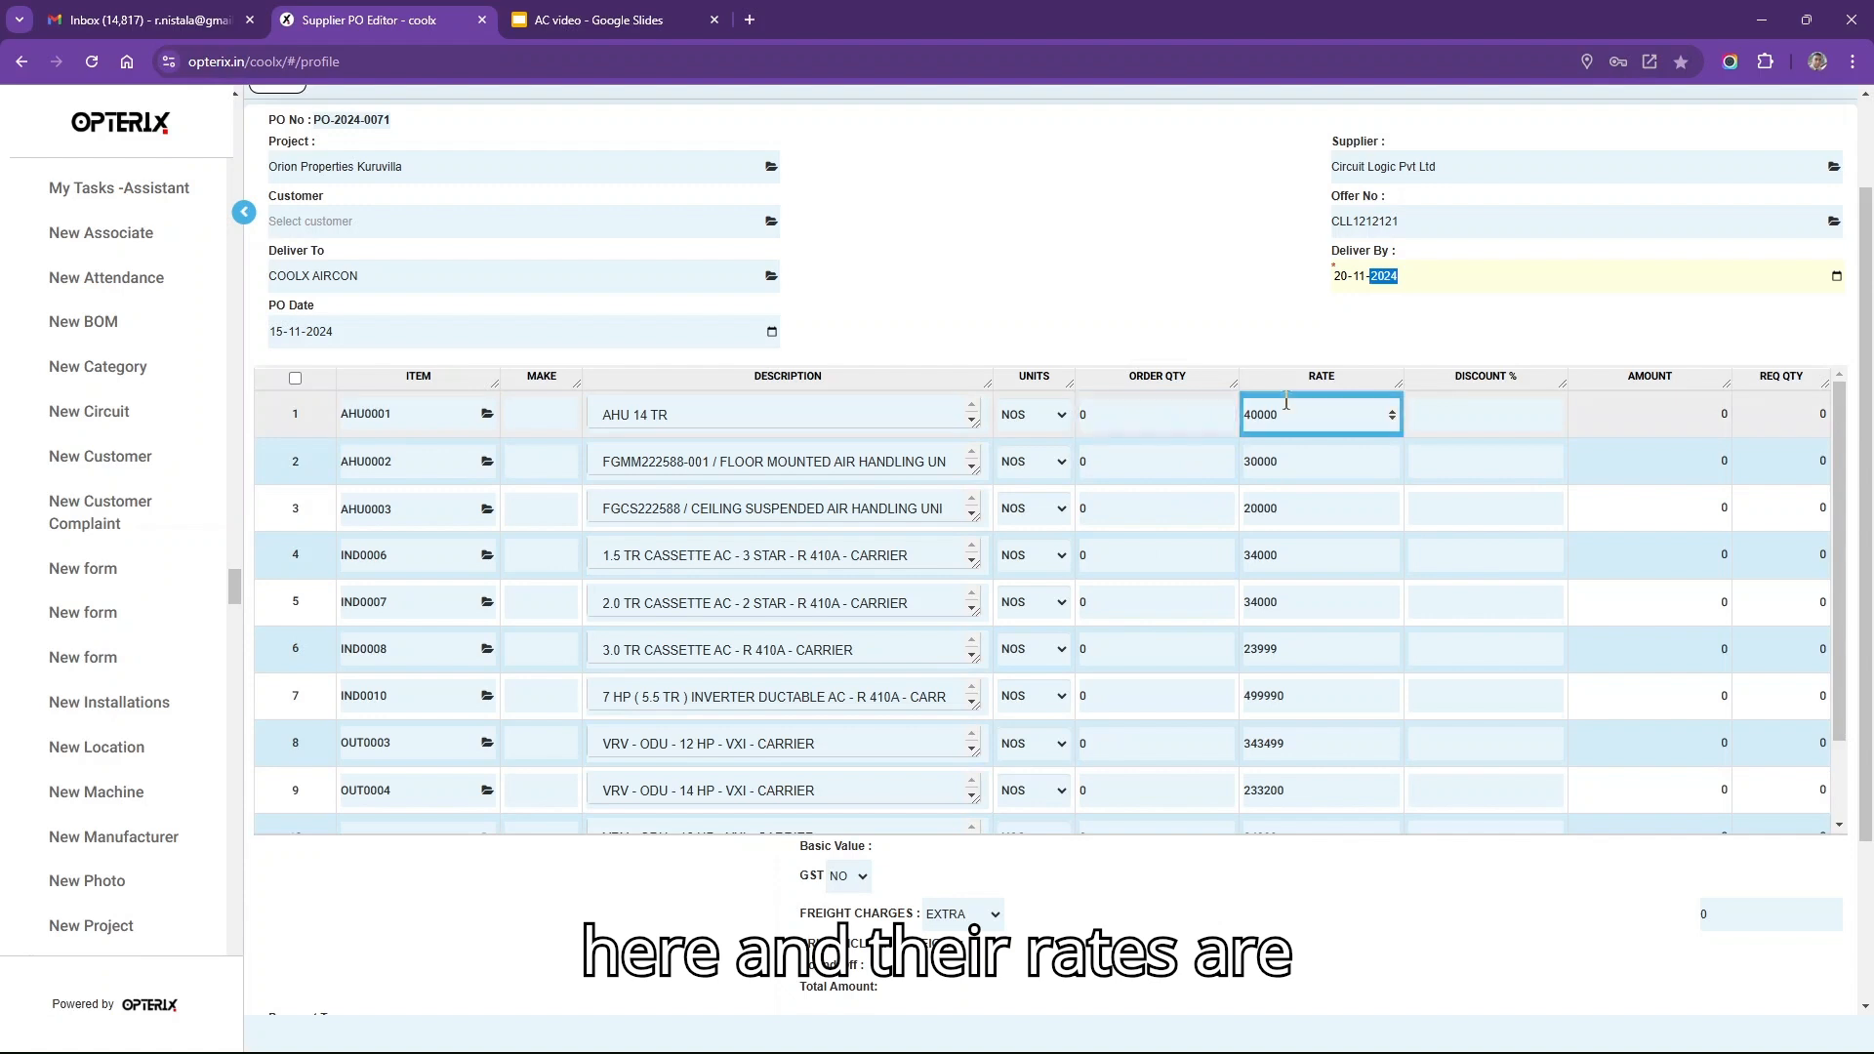
click(1136, 410)
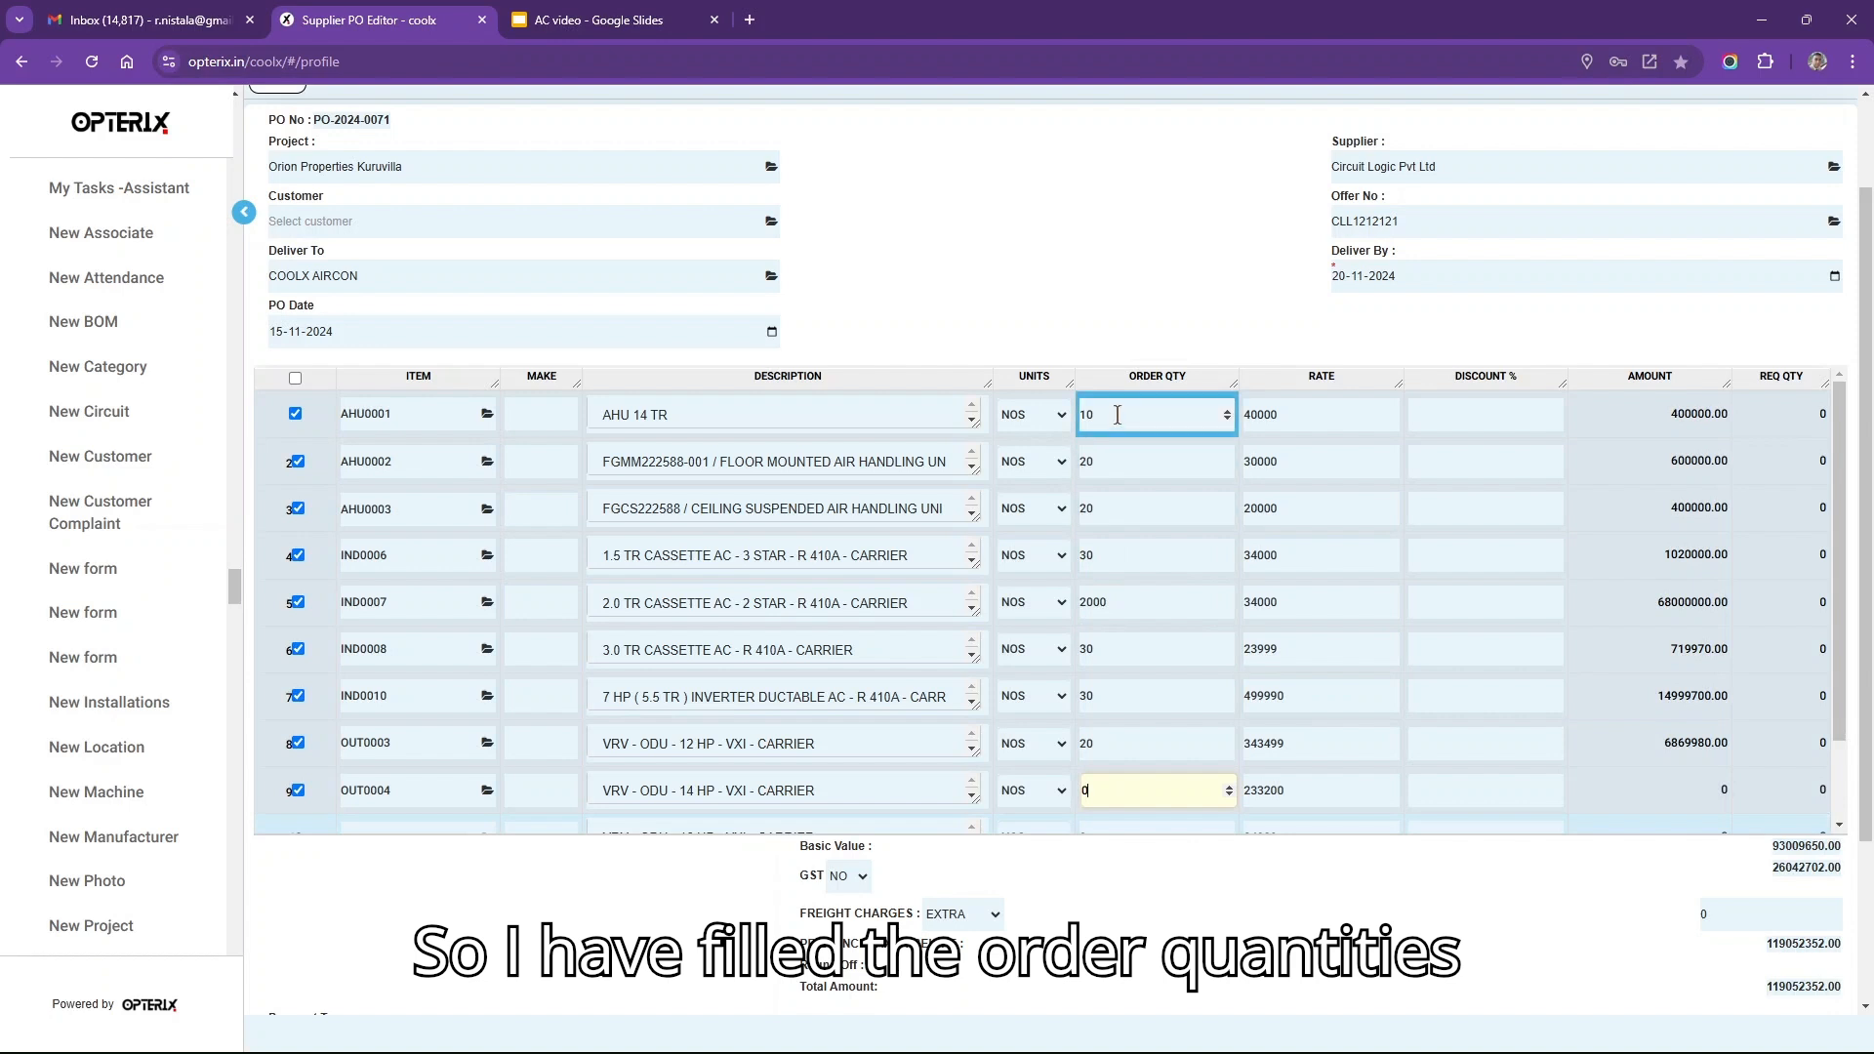
click(1111, 597)
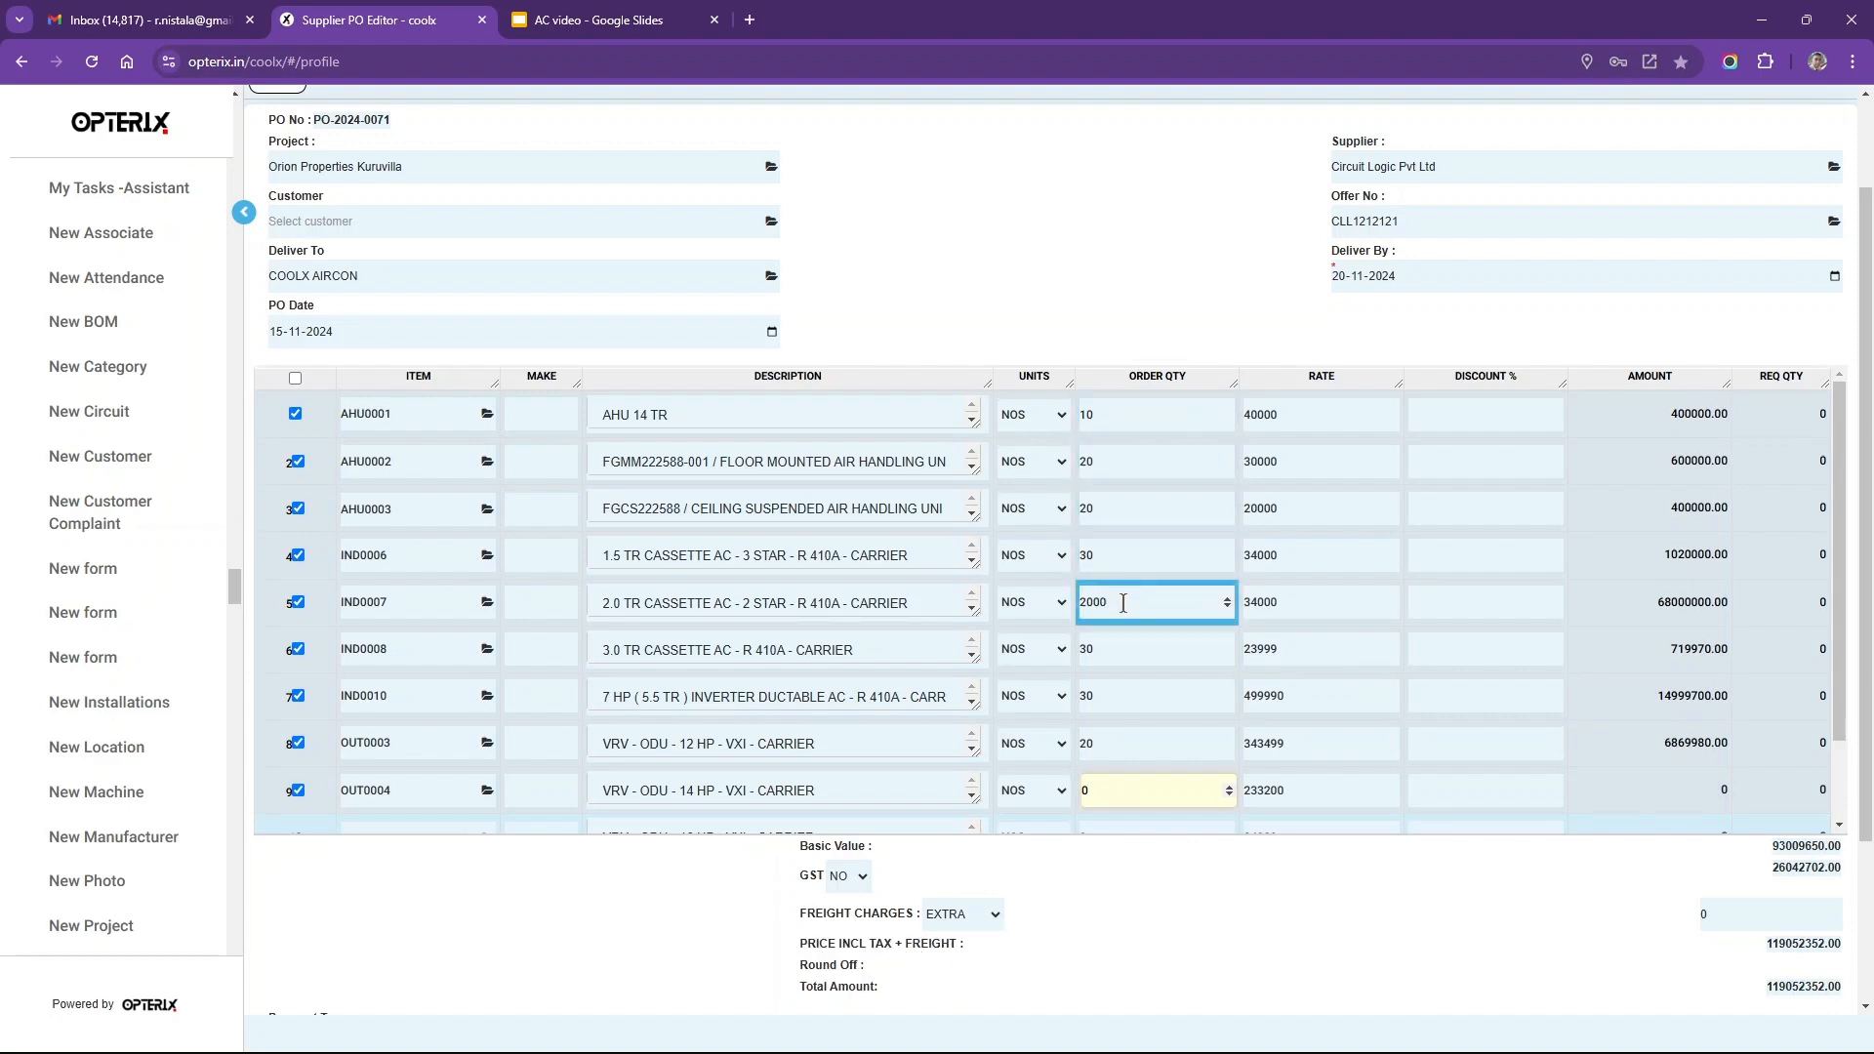
click(1123, 603)
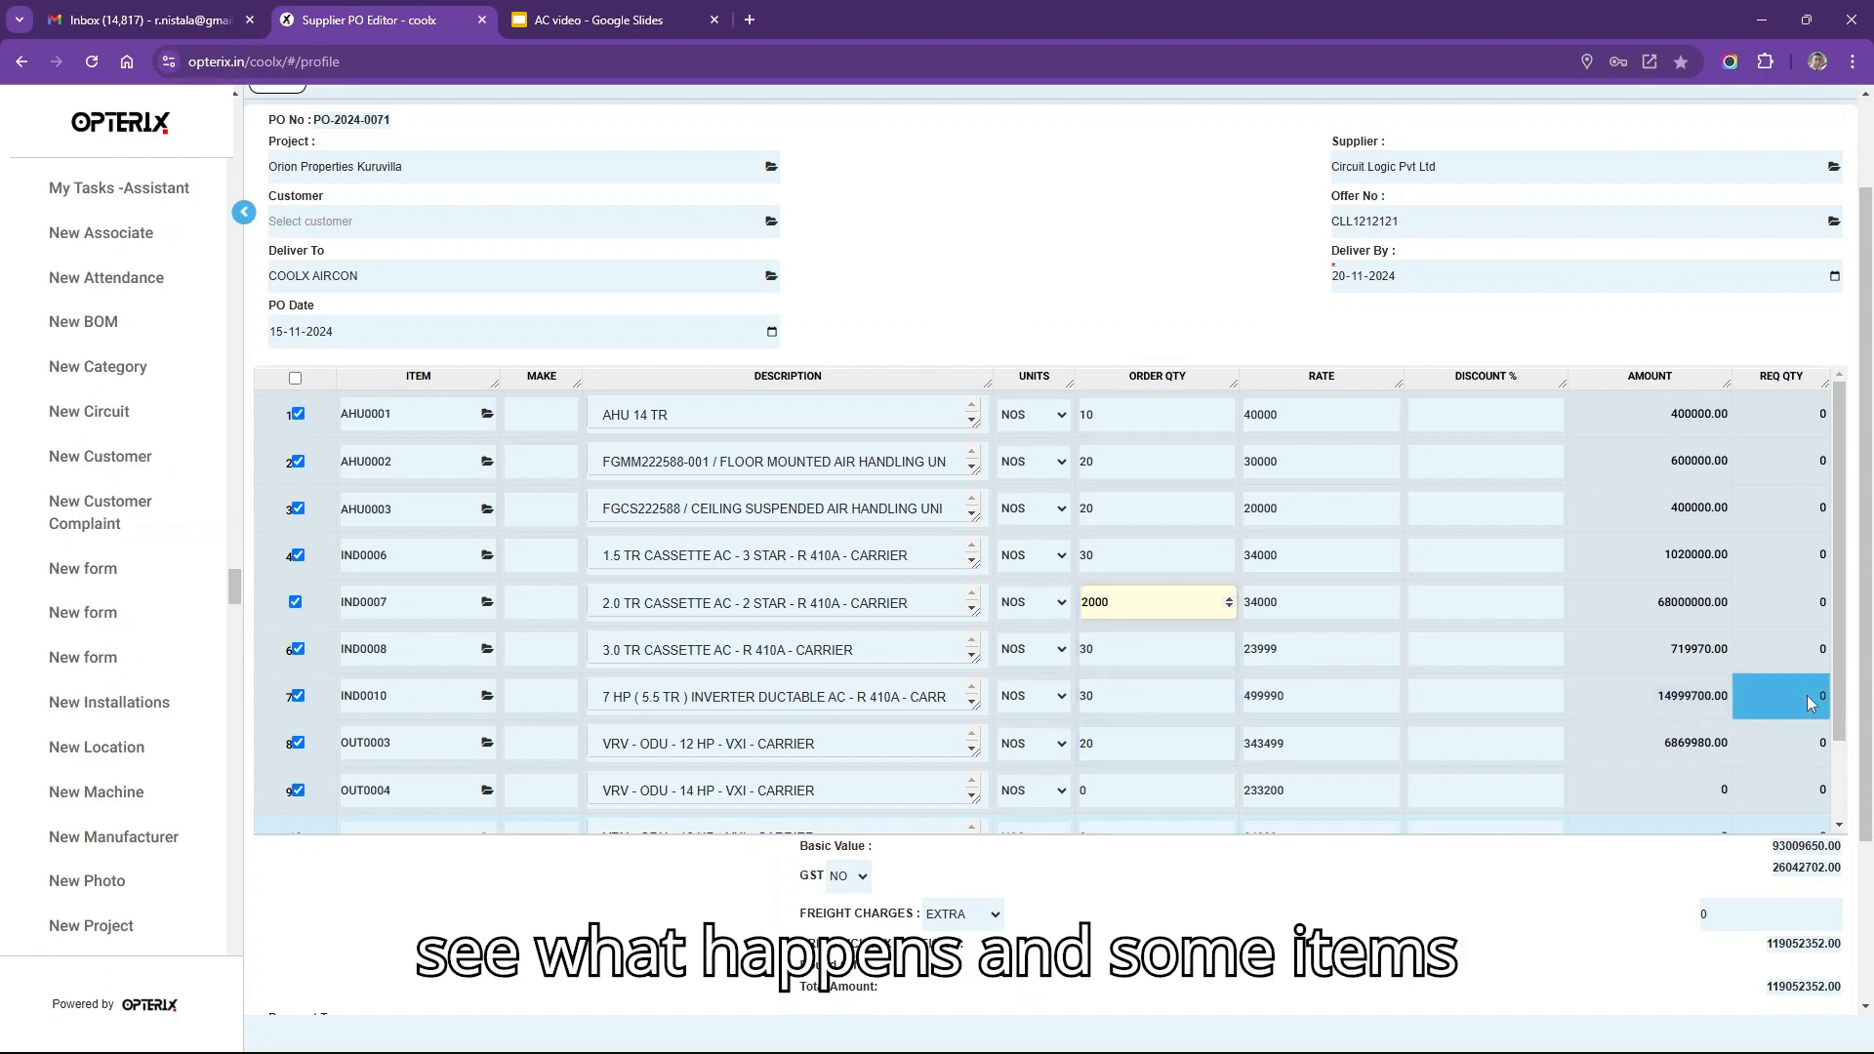
scroll(1843, 712, down, 2)
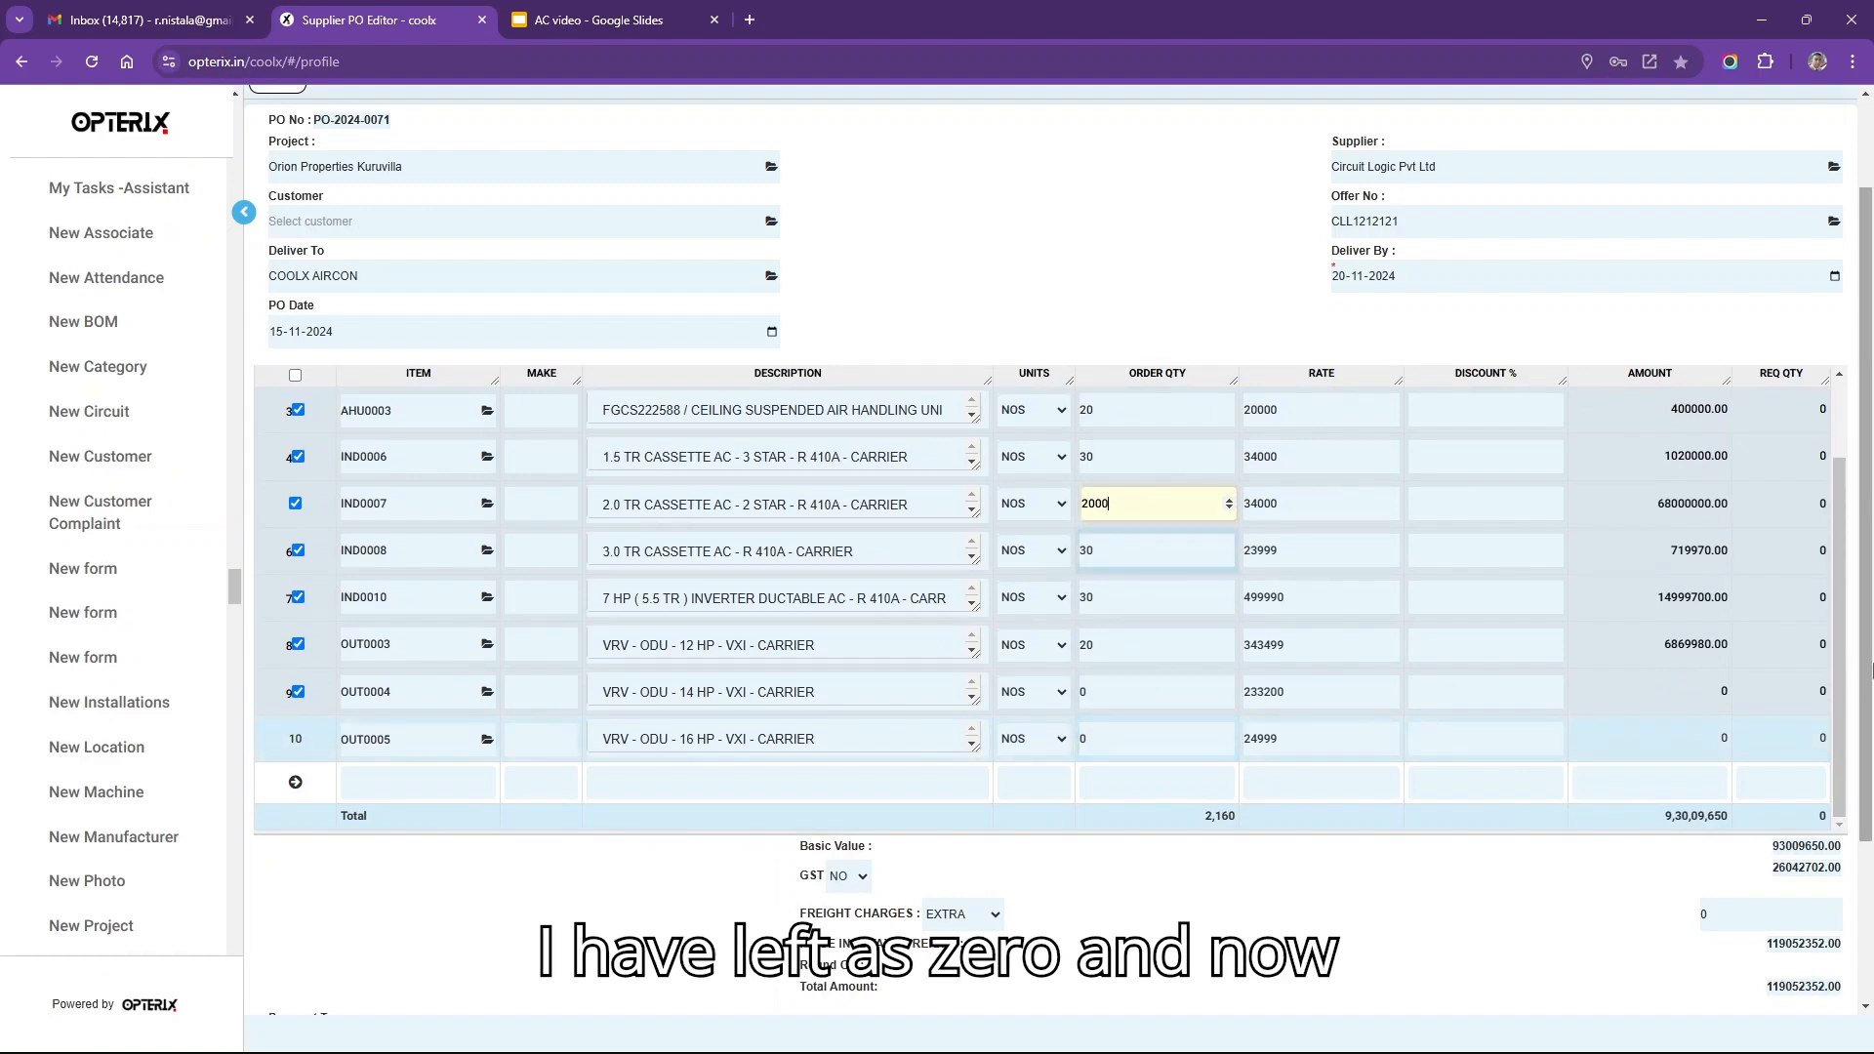
- Try to save the supplier PO with the entered order quantities for its listed items
scroll(1868, 677, up, 2)
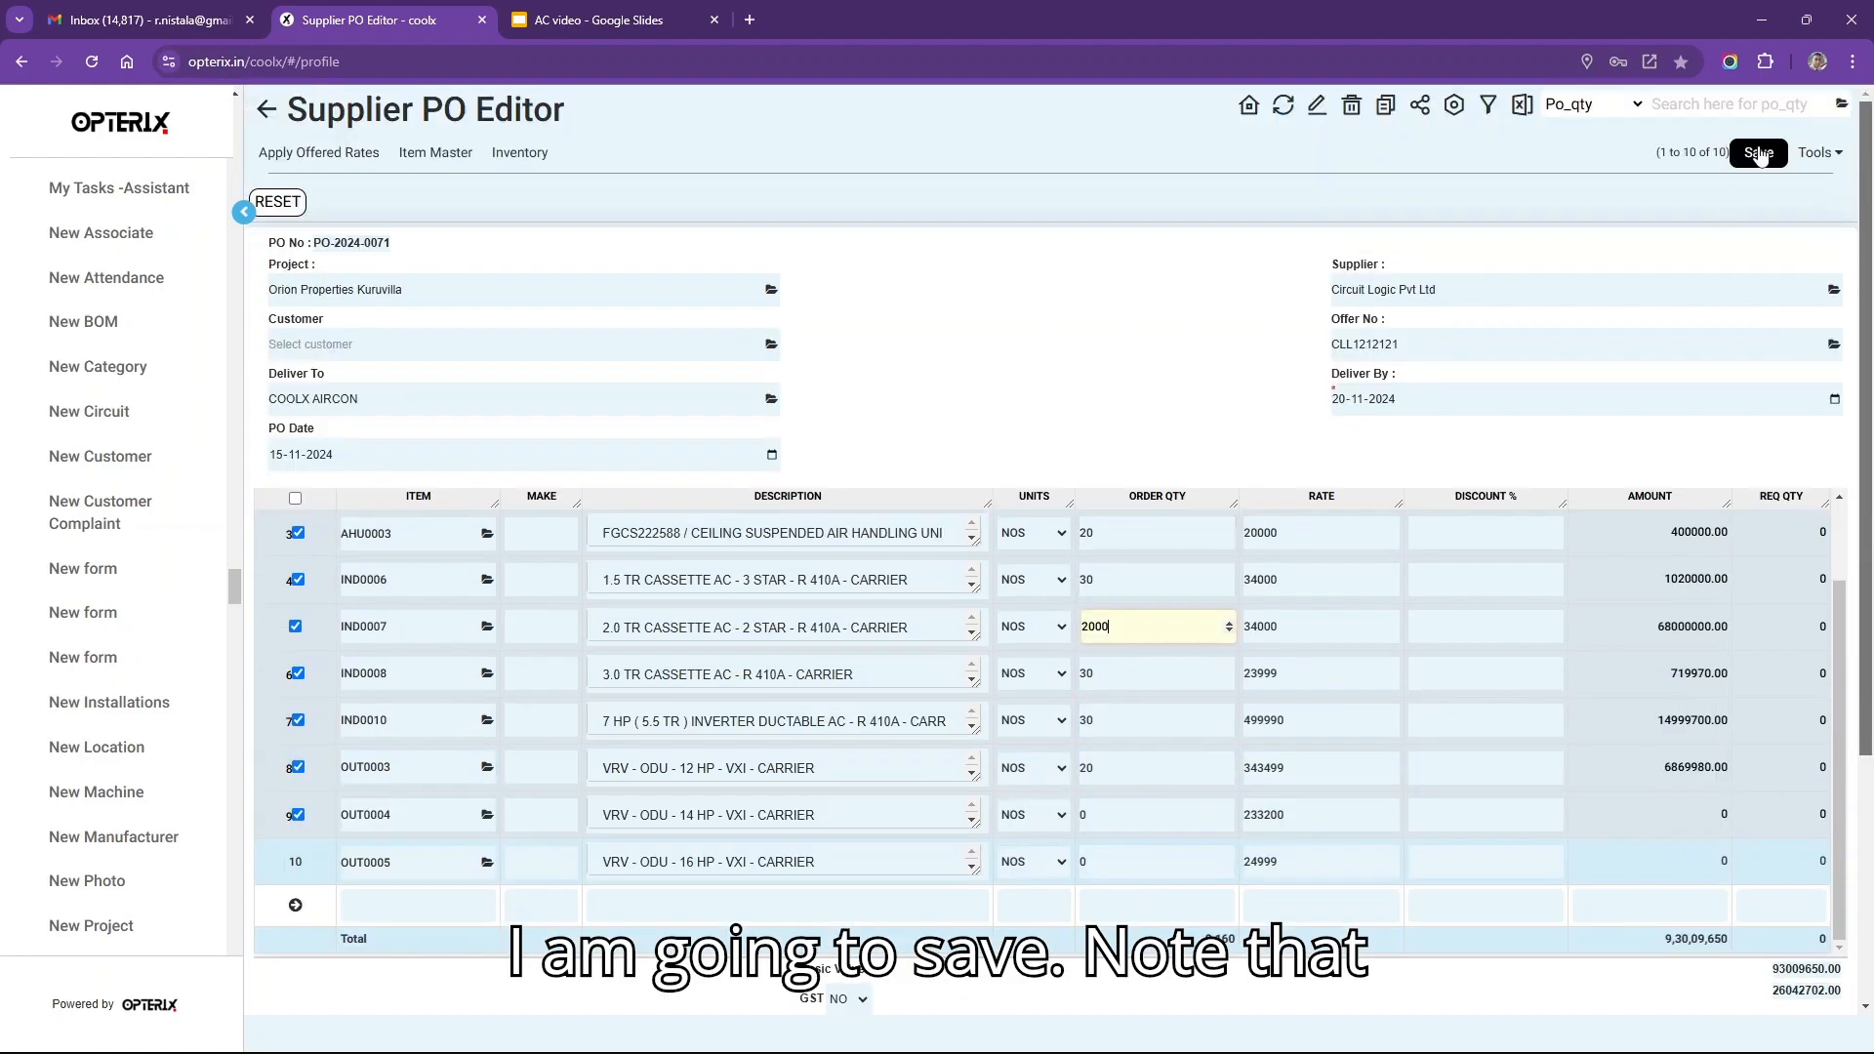
drag(1647, 151, 1720, 159)
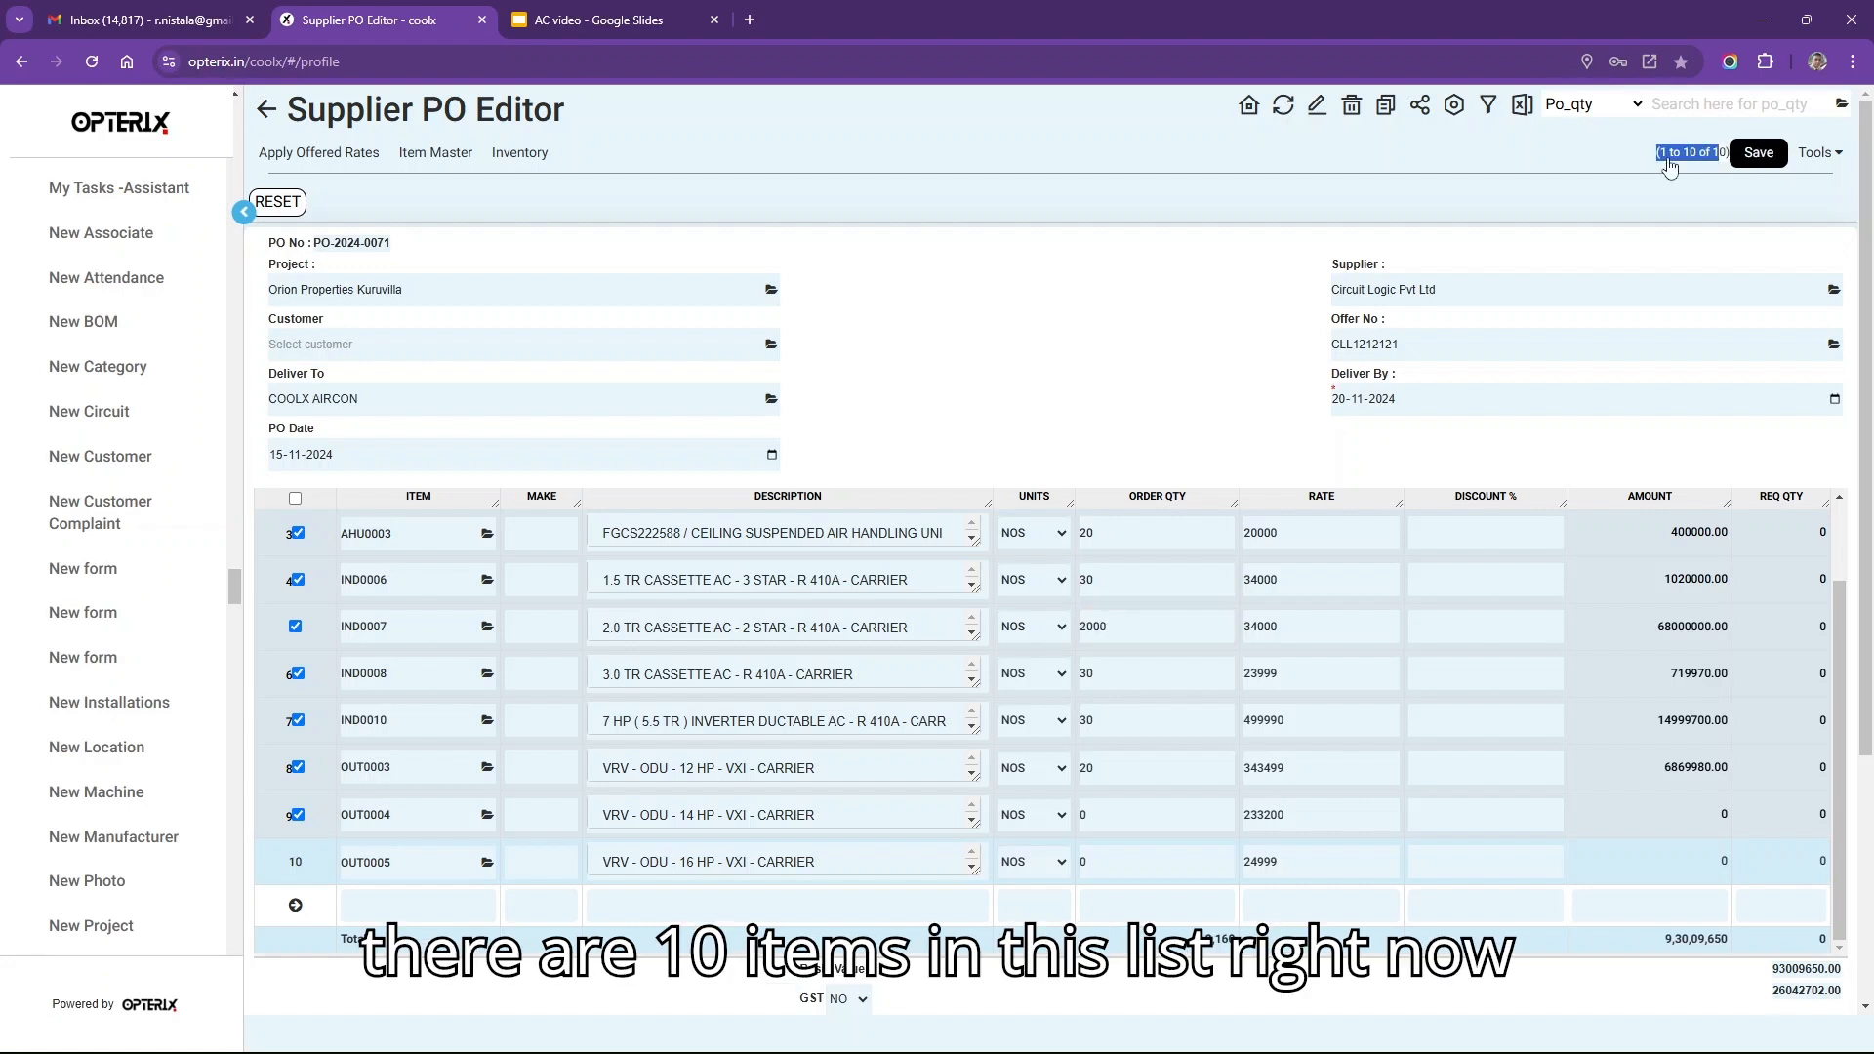
click(1763, 166)
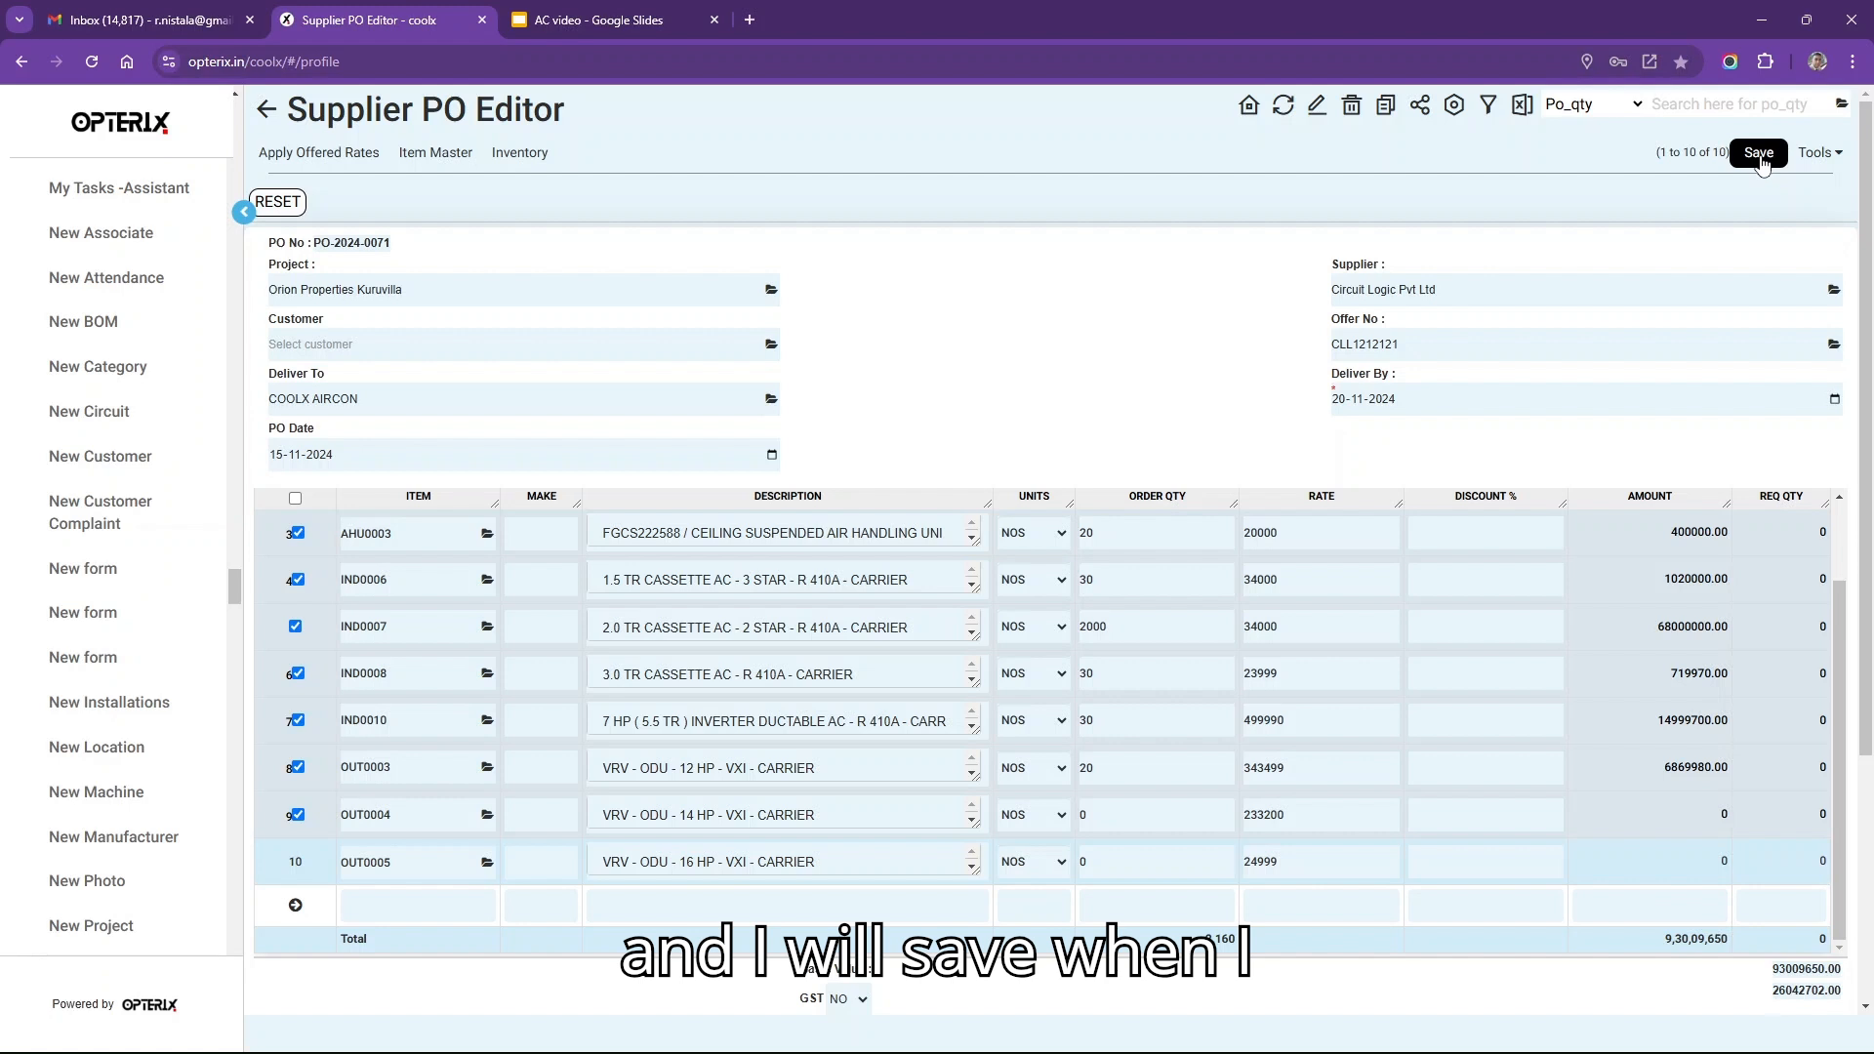
click(1760, 156)
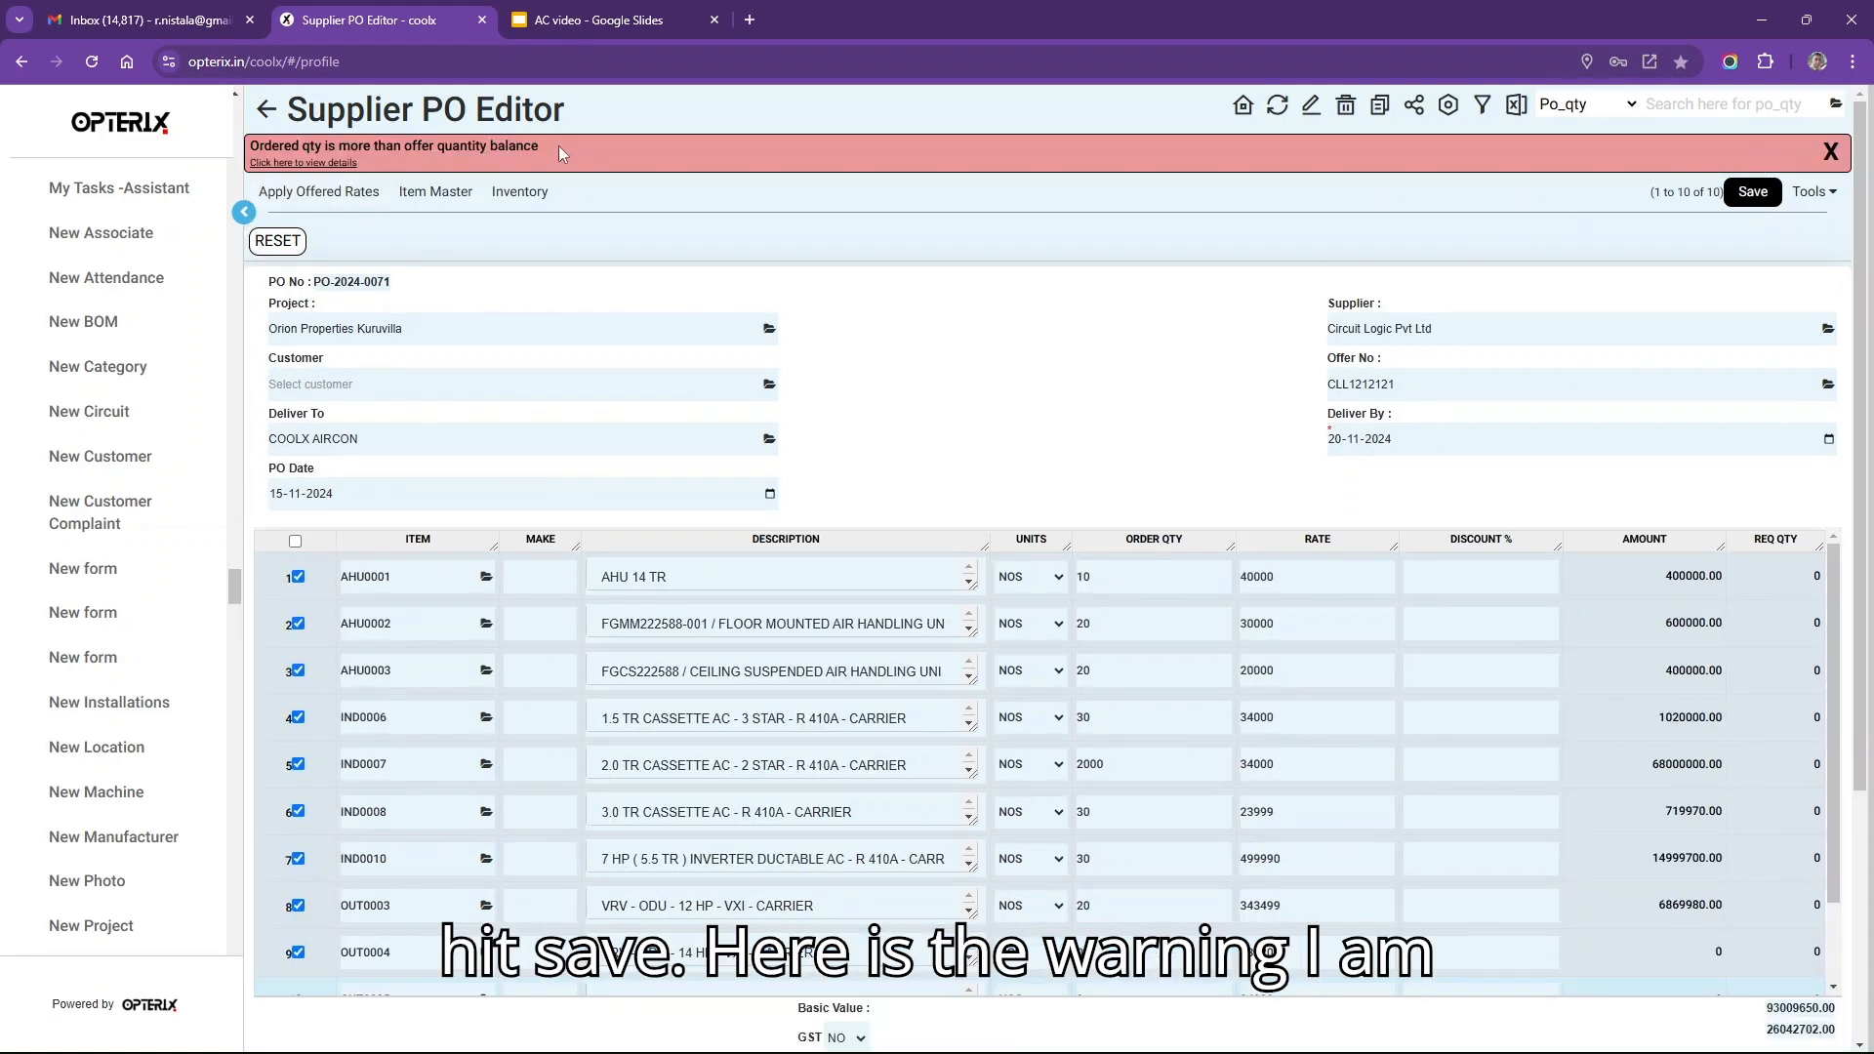
drag(558, 145, 249, 146)
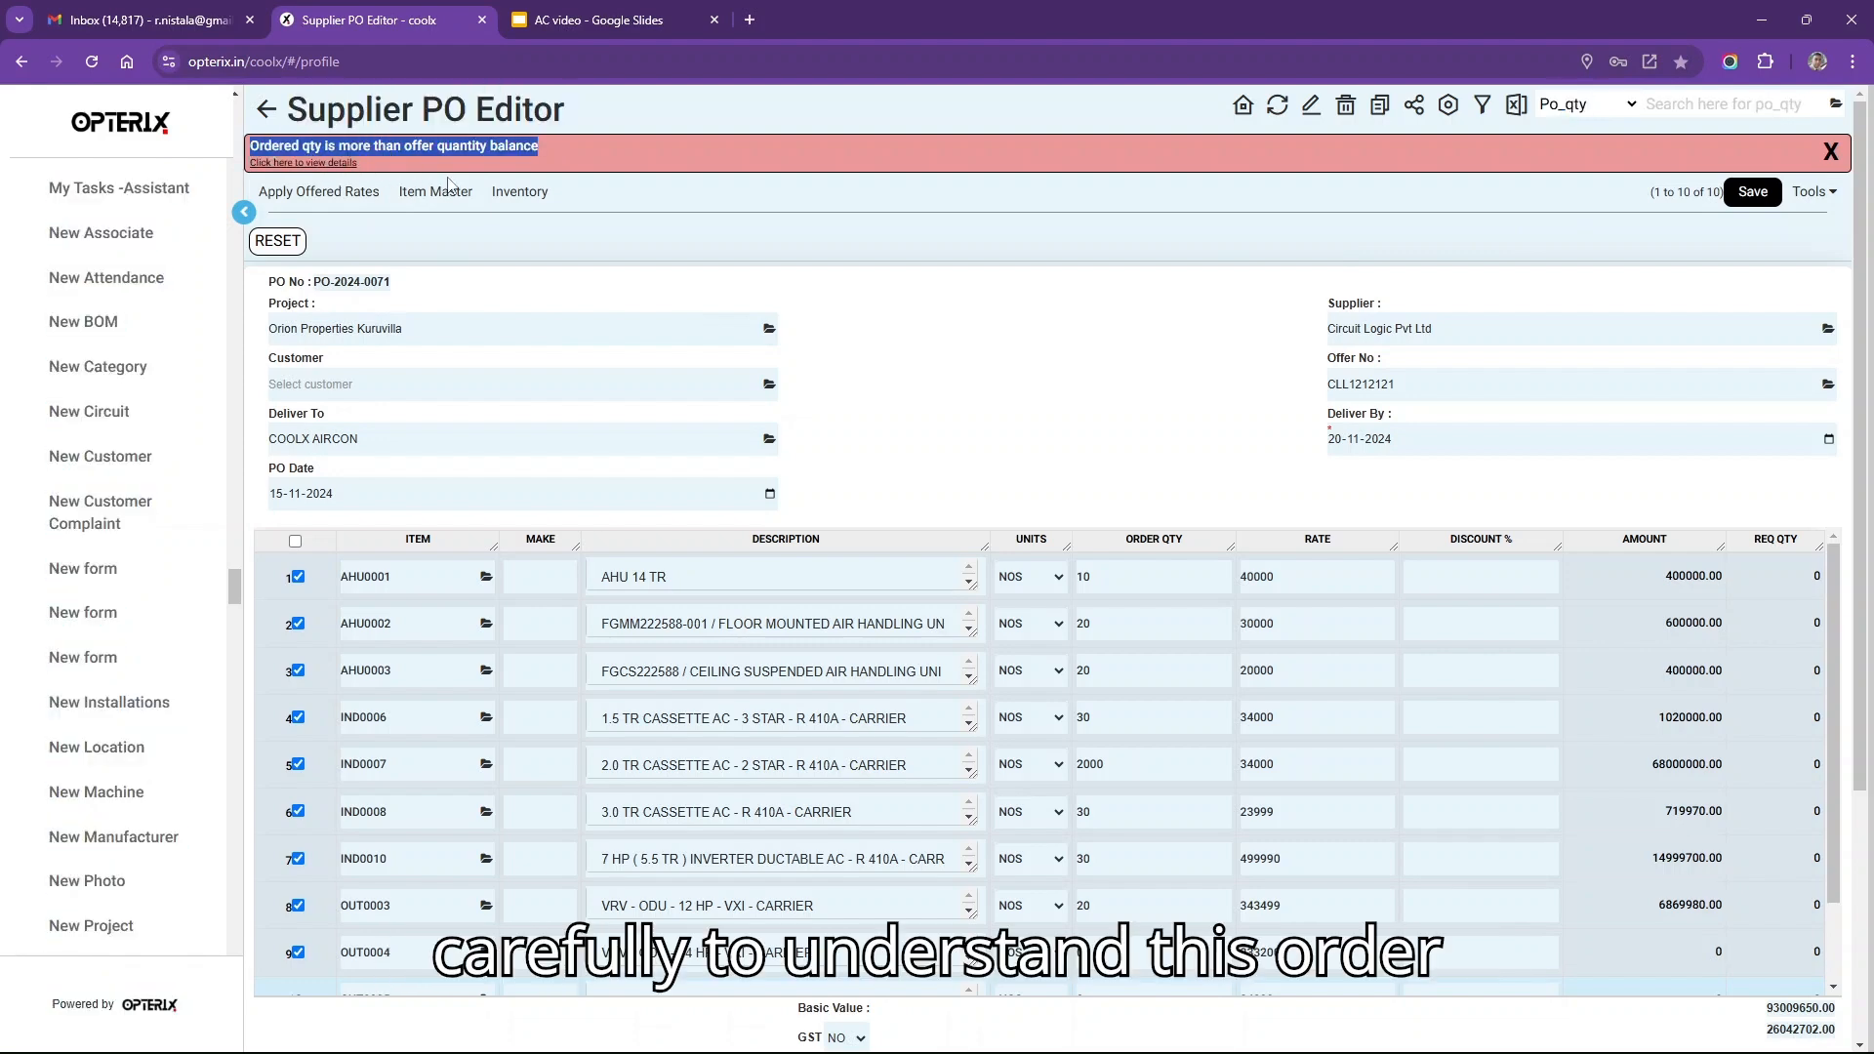
click(334, 163)
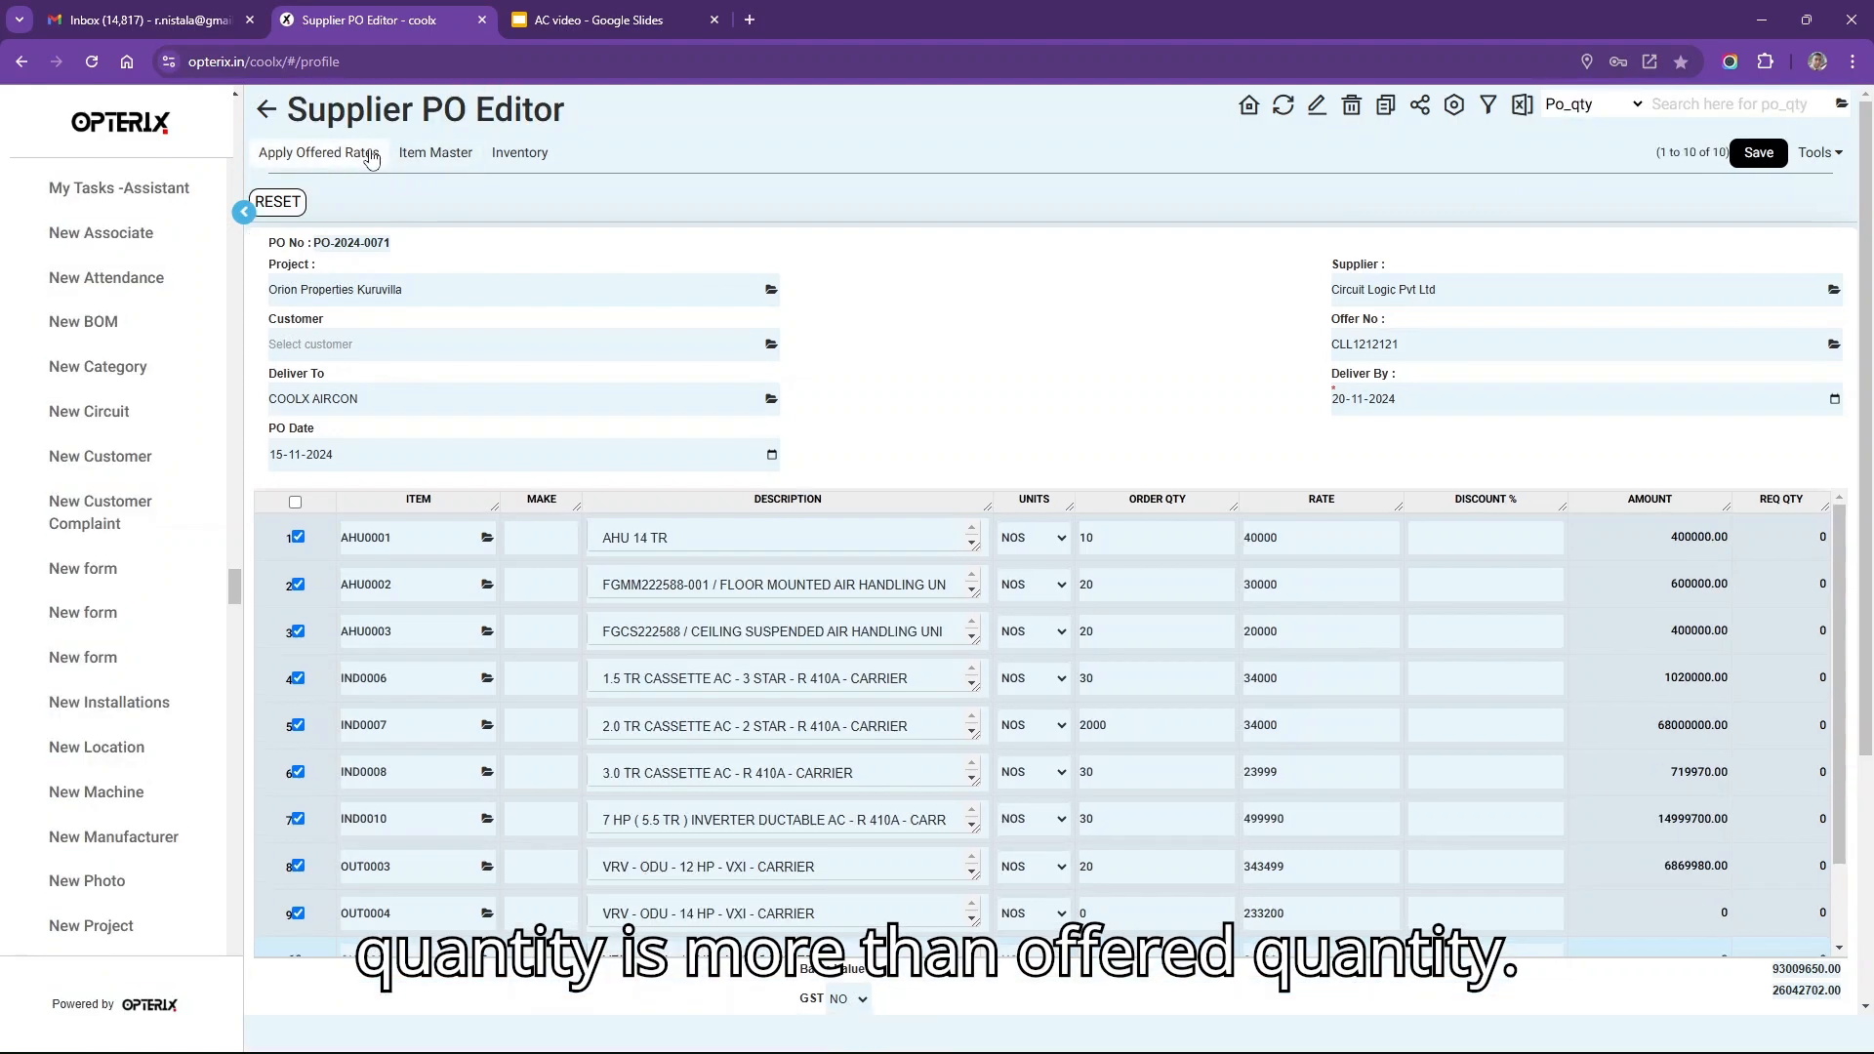
click(1305, 640)
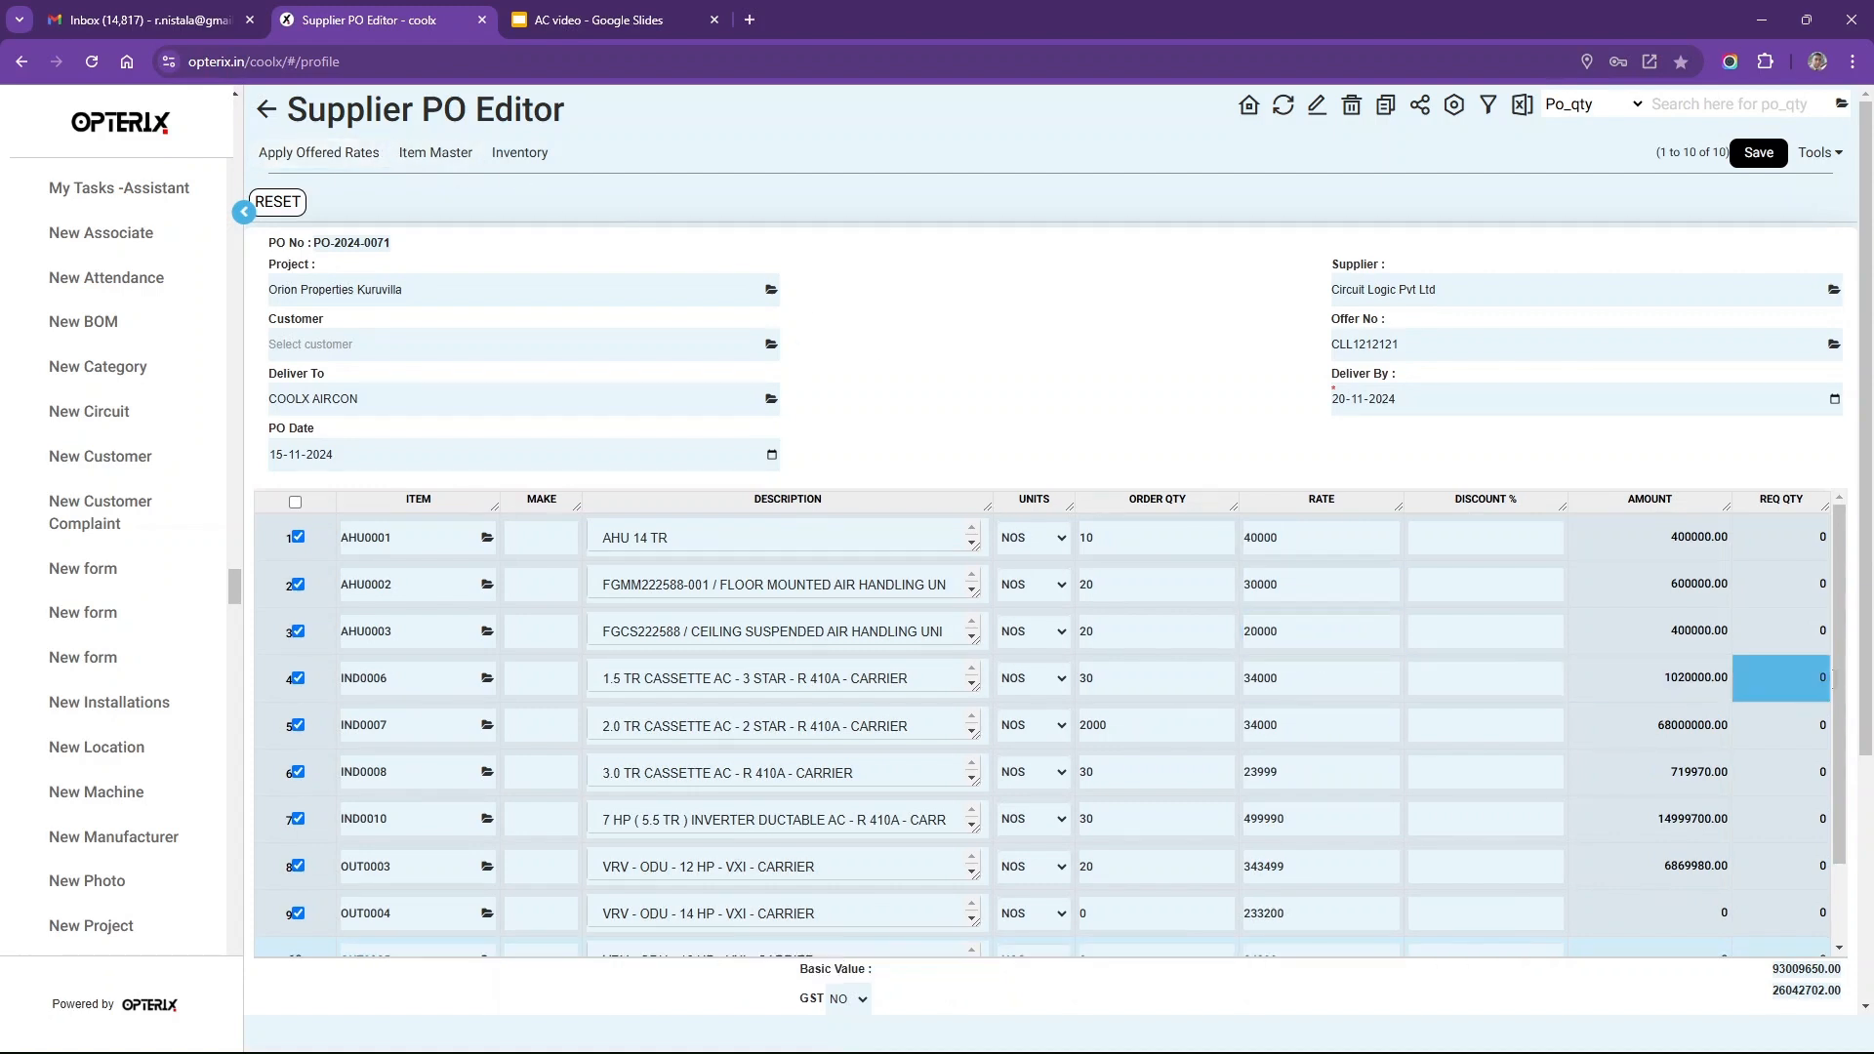
- Set the order quantity of item IND0007 to 20 and try to save the supplier PO again
scroll(1663, 750, down, 1)
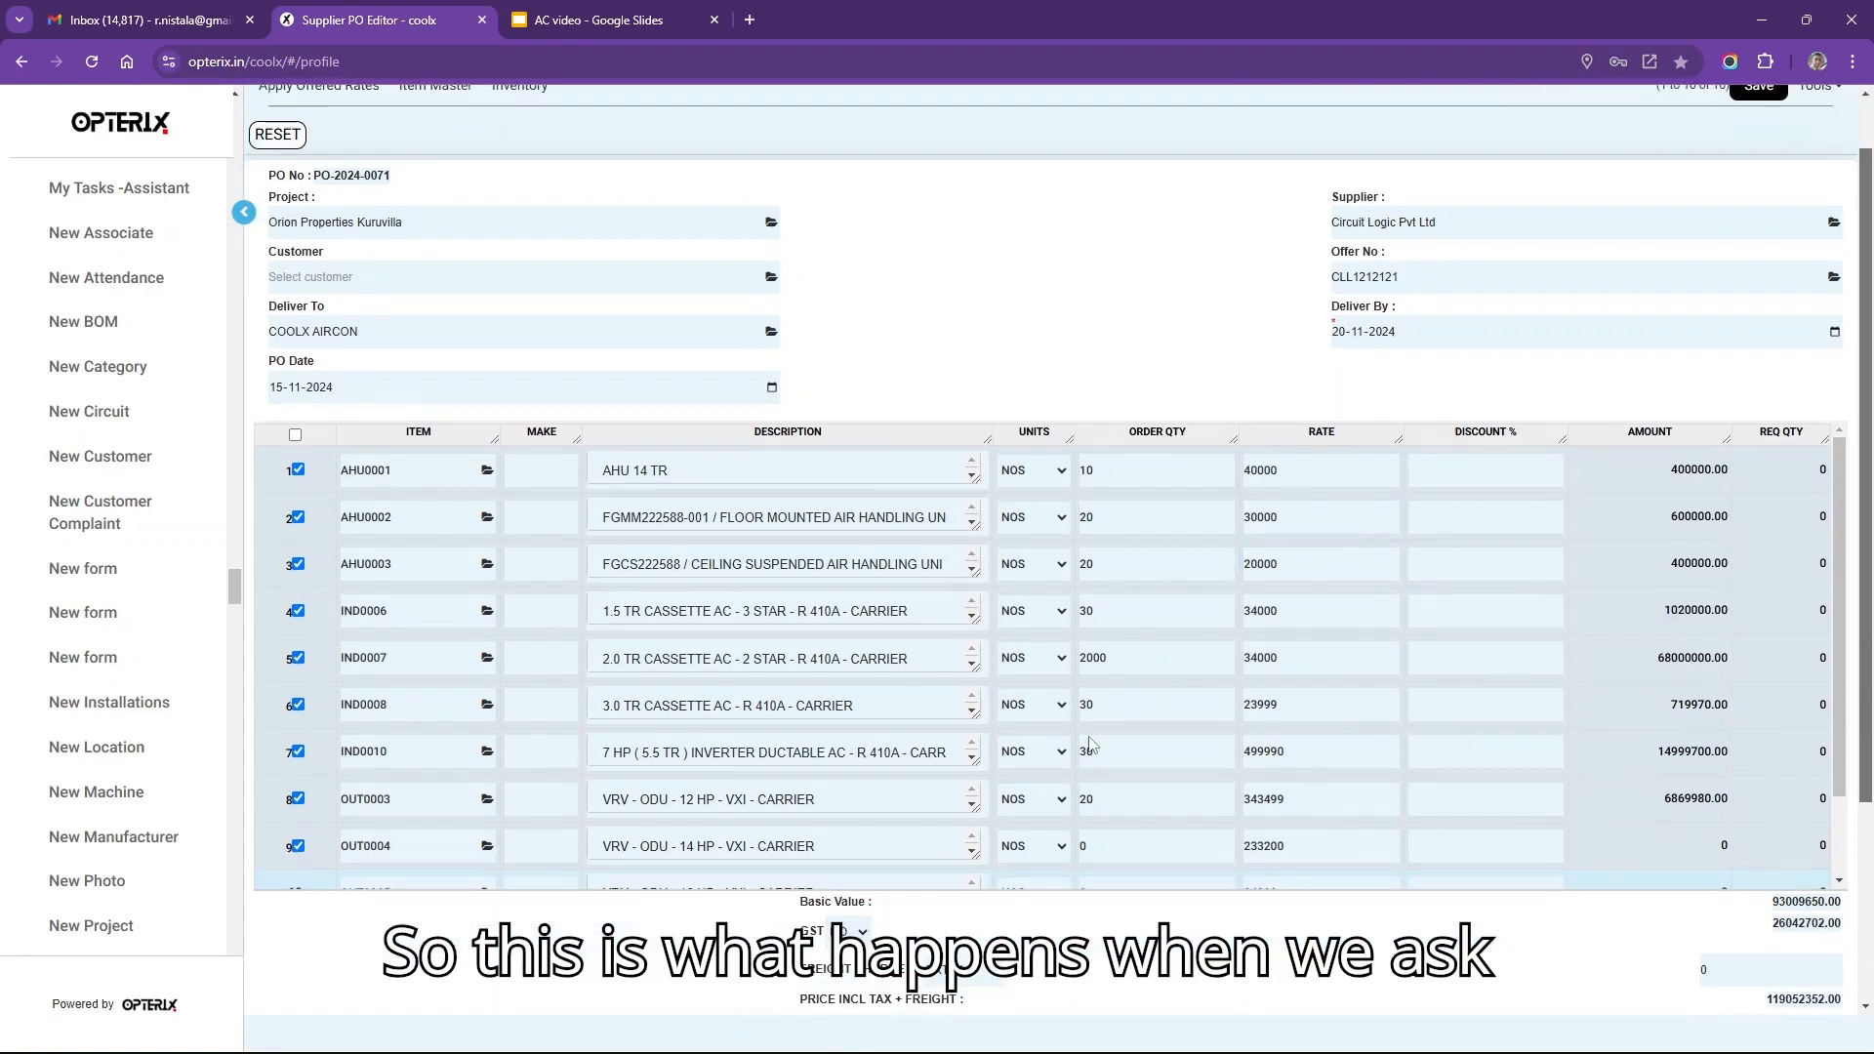
click(1100, 658)
click(1137, 657)
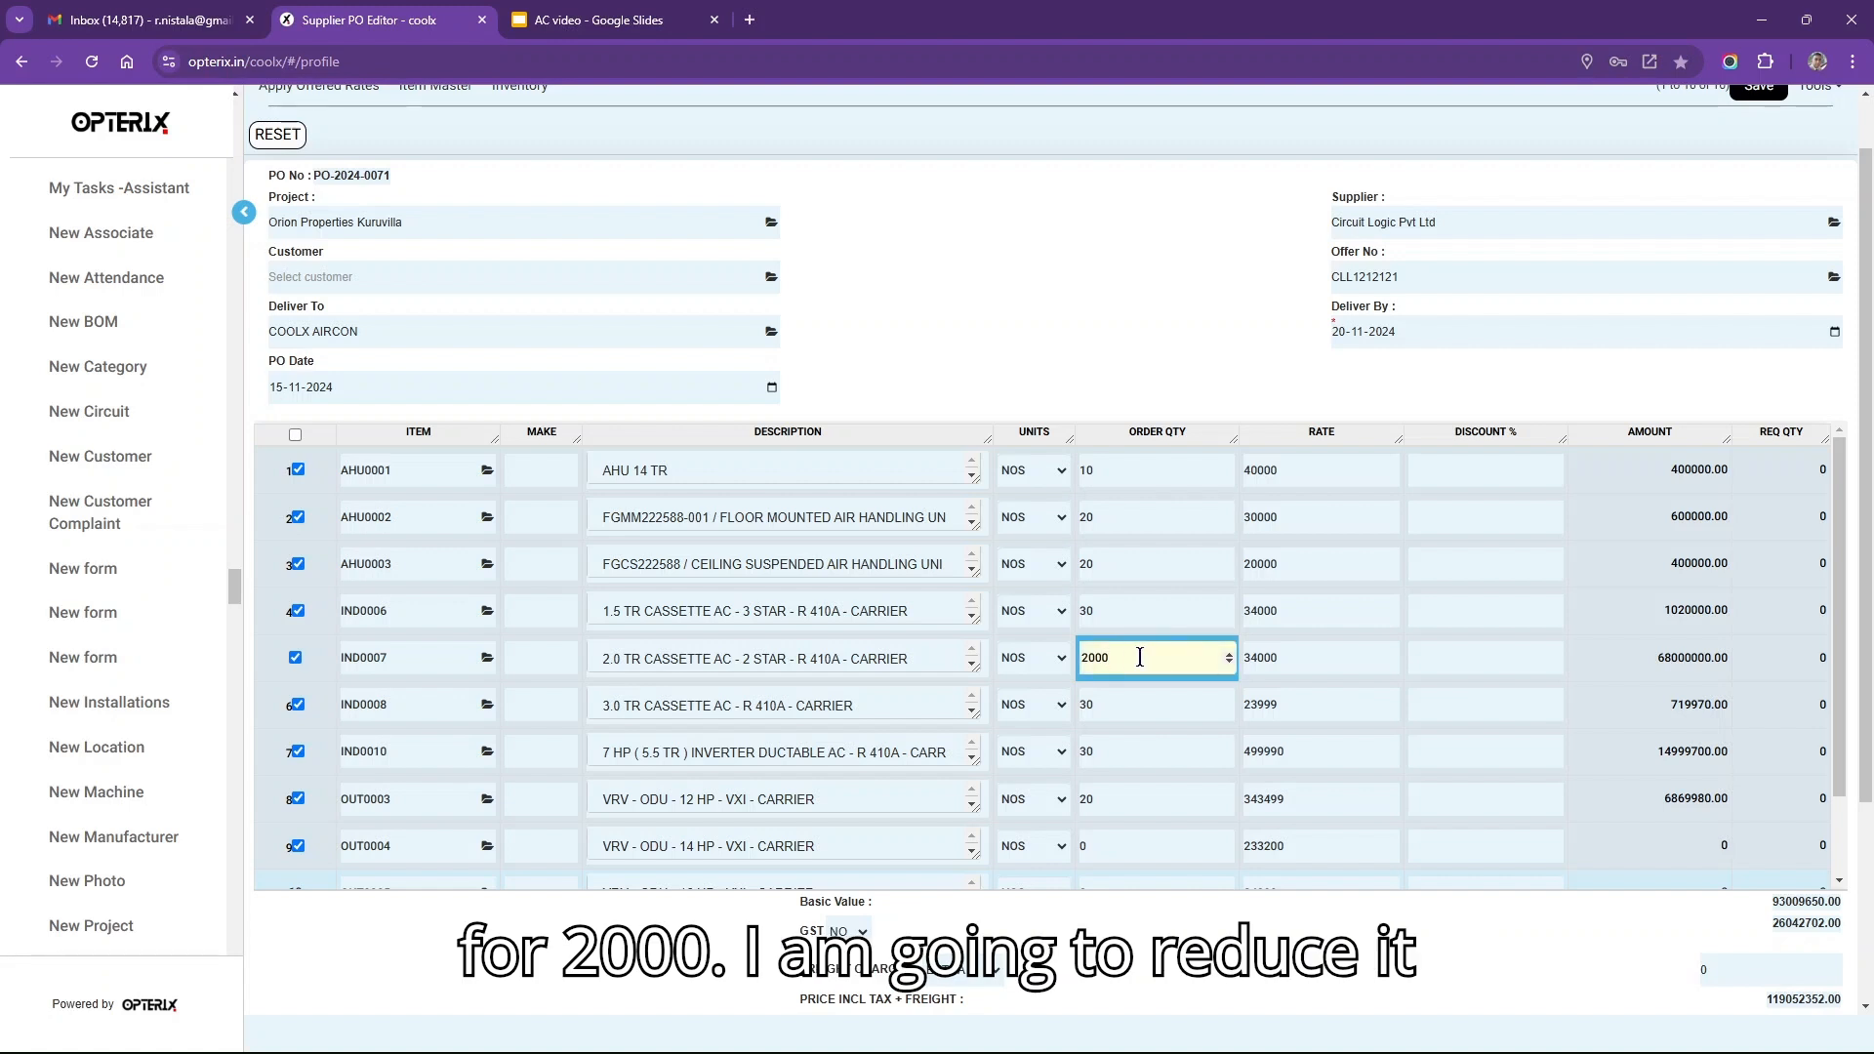
key(BackSpace)
key(BackSpace)
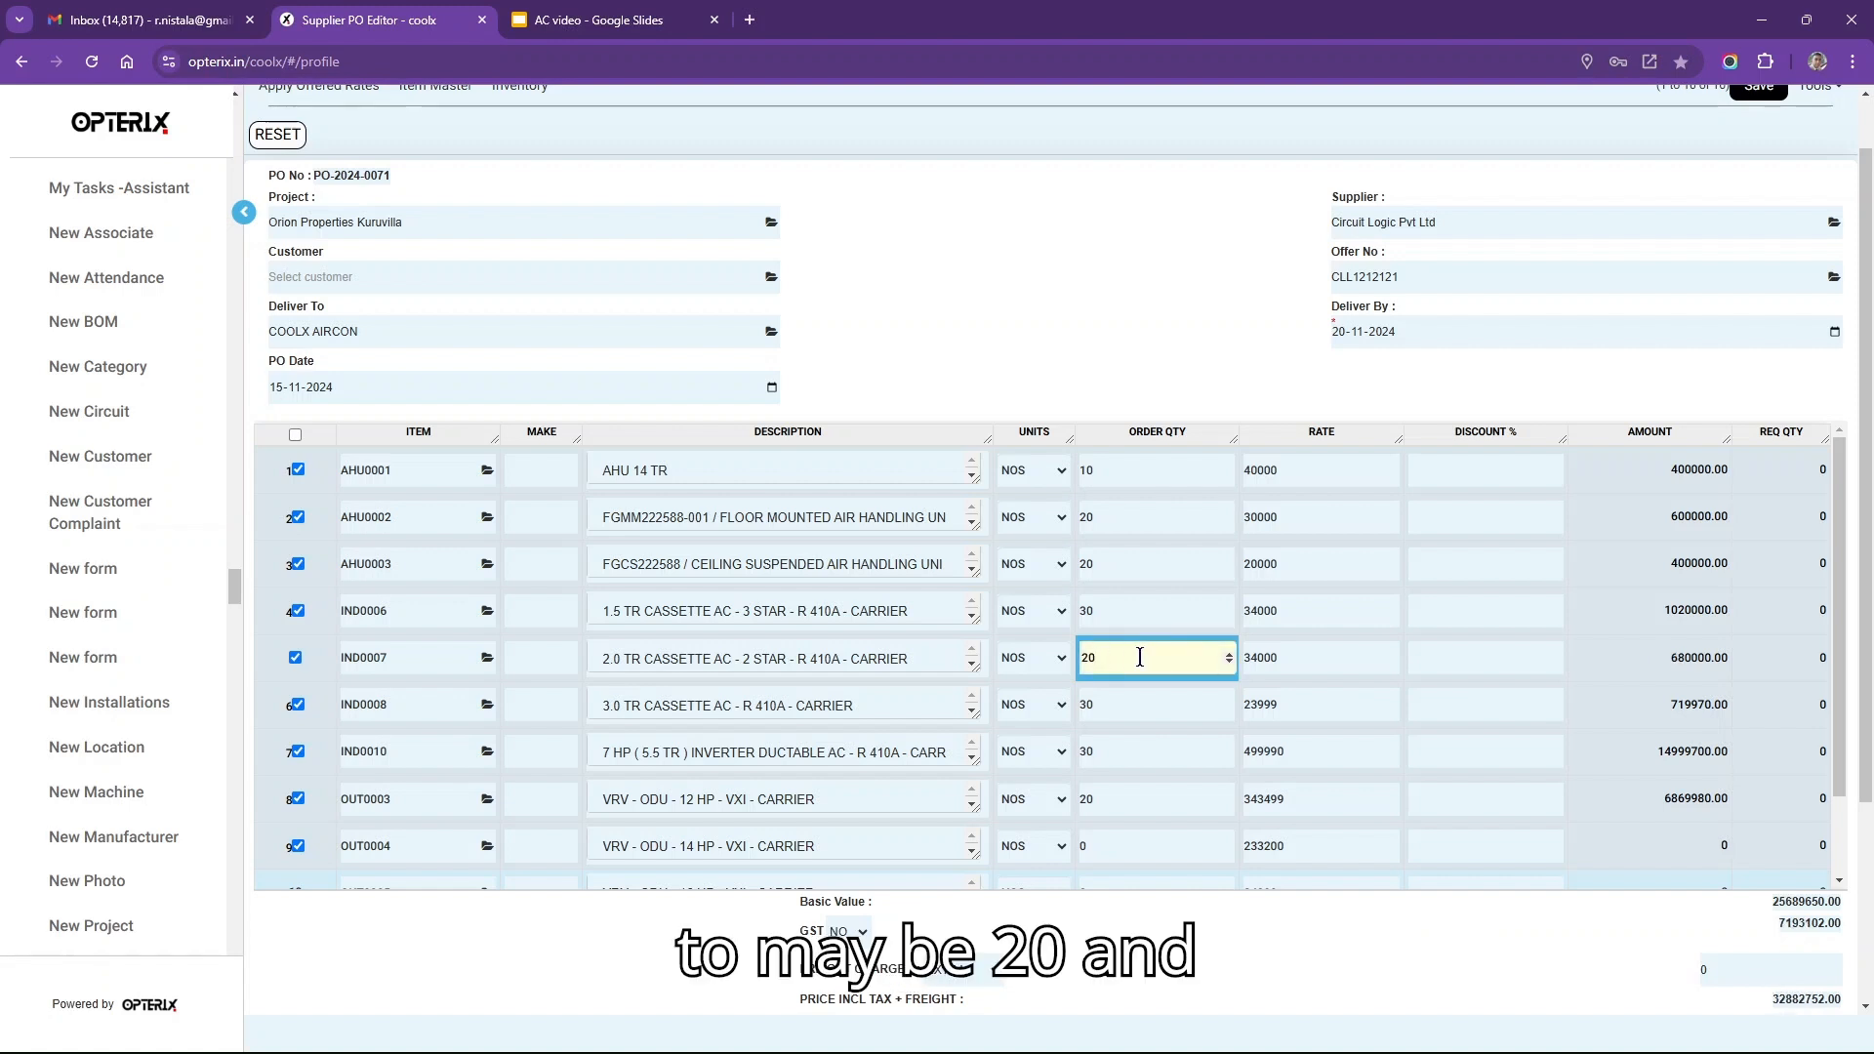
scroll(1859, 540, up, 1)
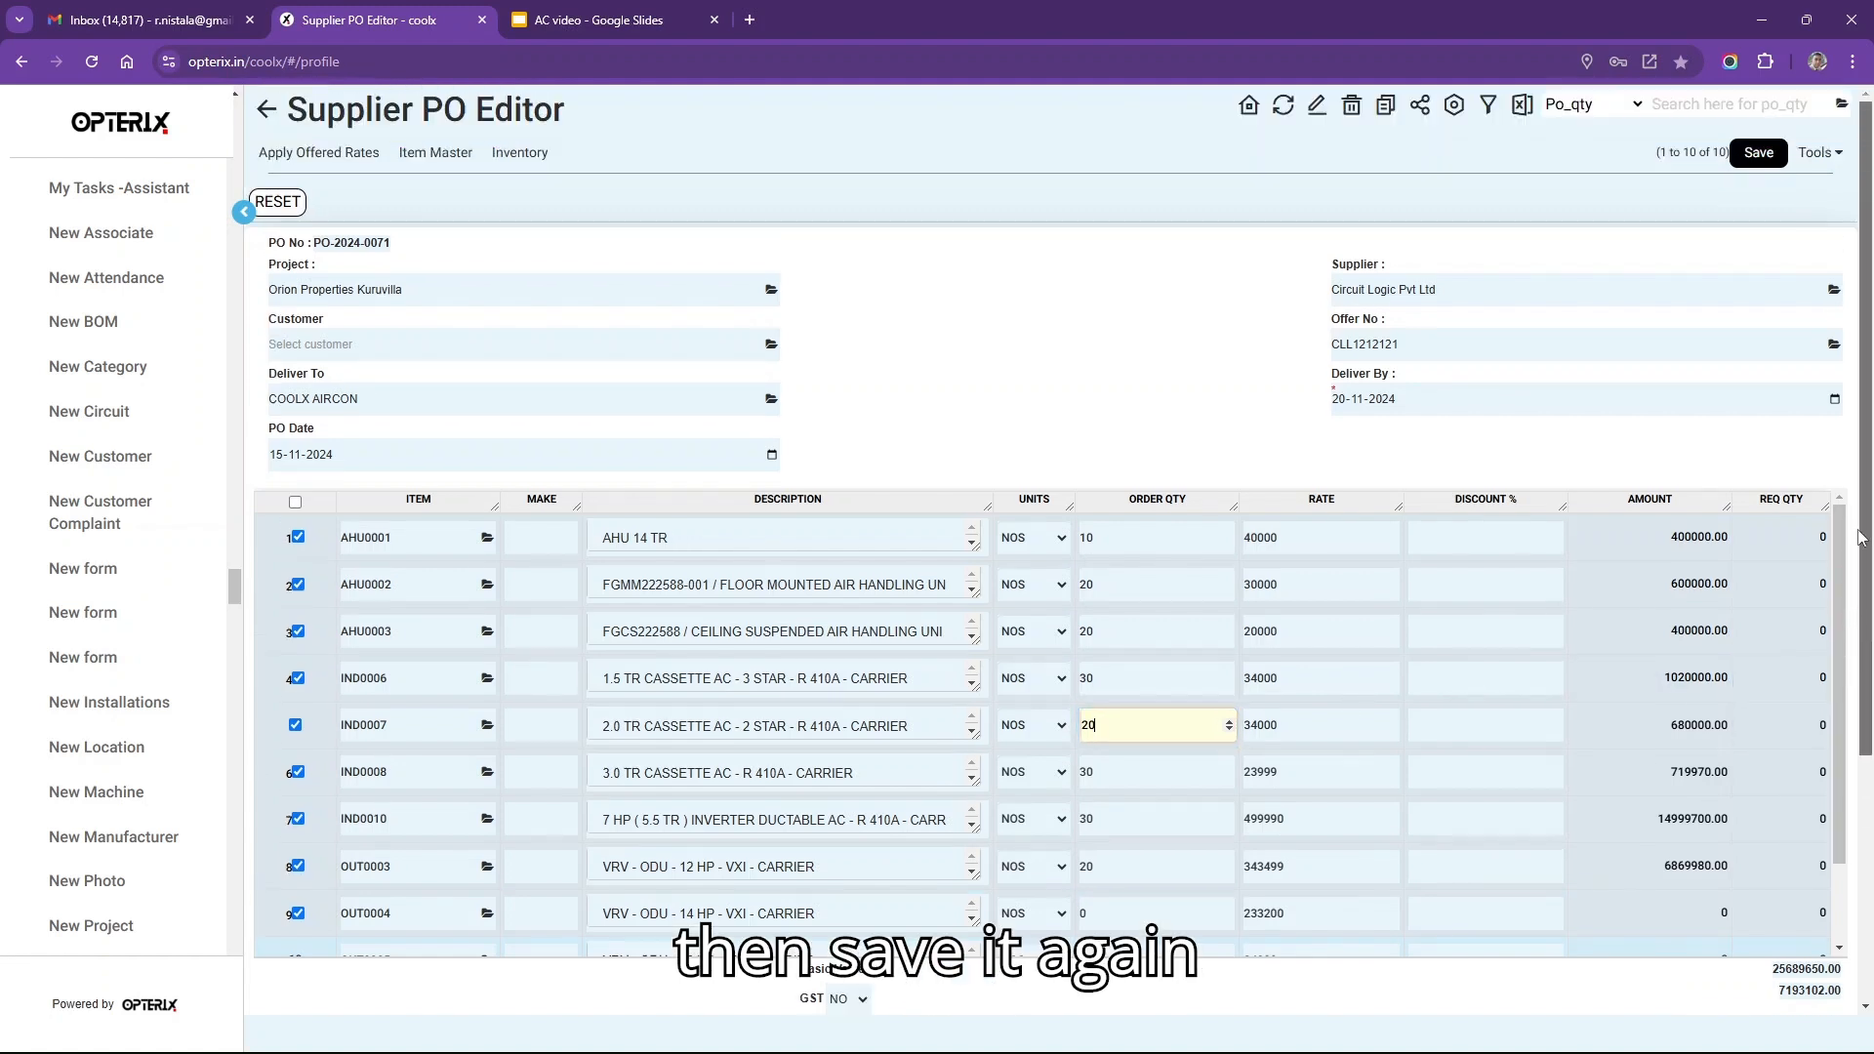
click(1759, 152)
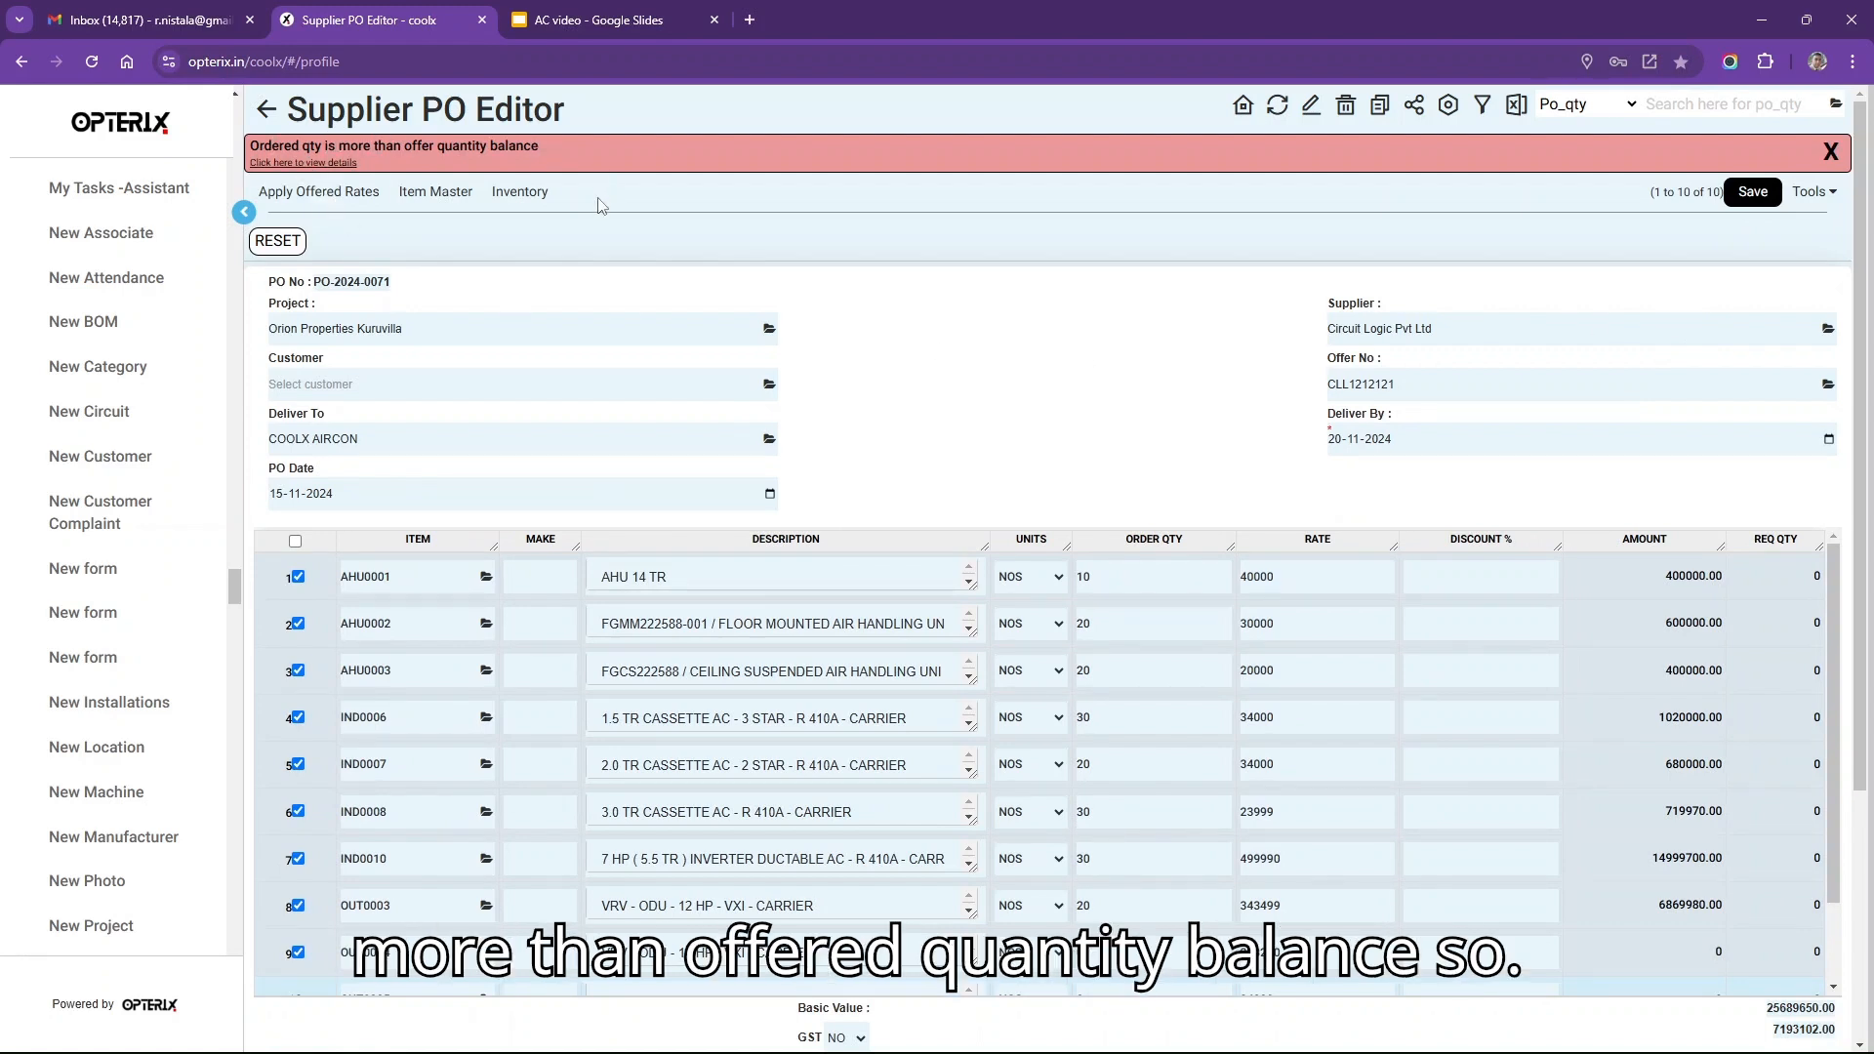
- Show the hidden Bal Offer Qty column in the PO items table and compare it with the order quantities
mouse_move(930, 1045)
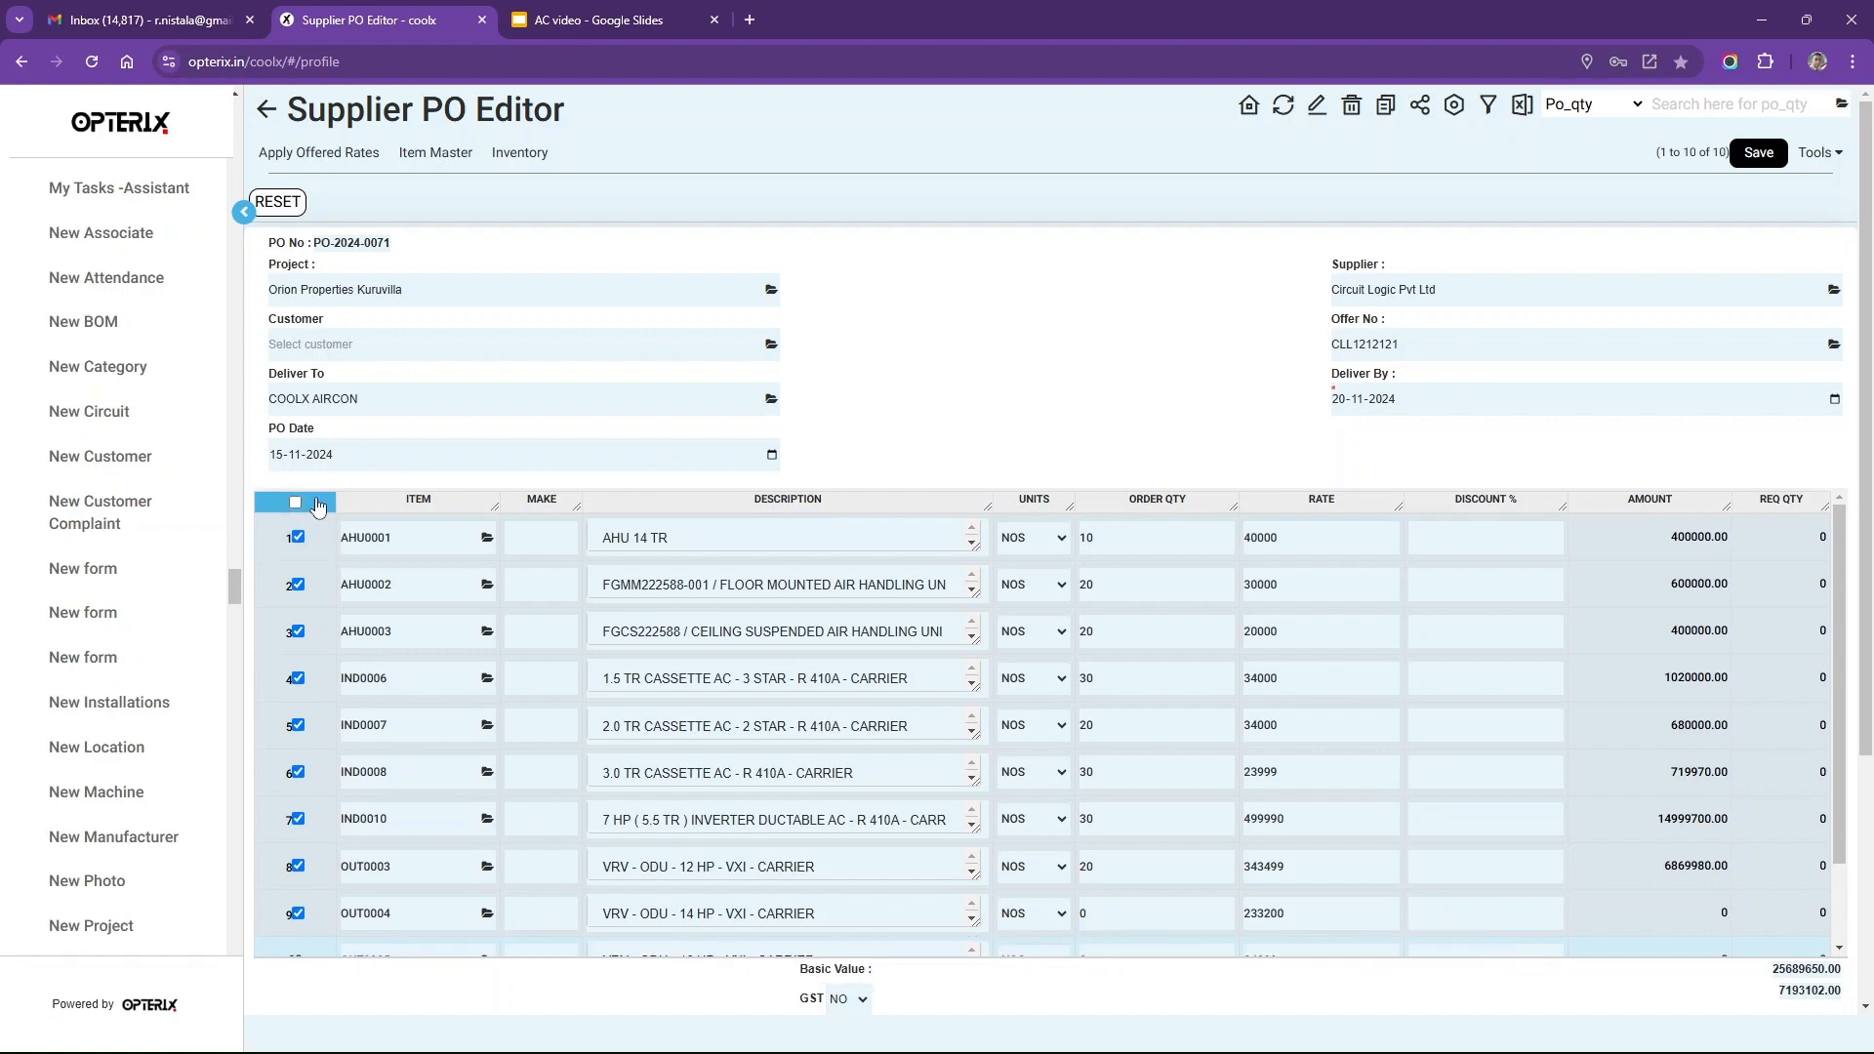
click(317, 504)
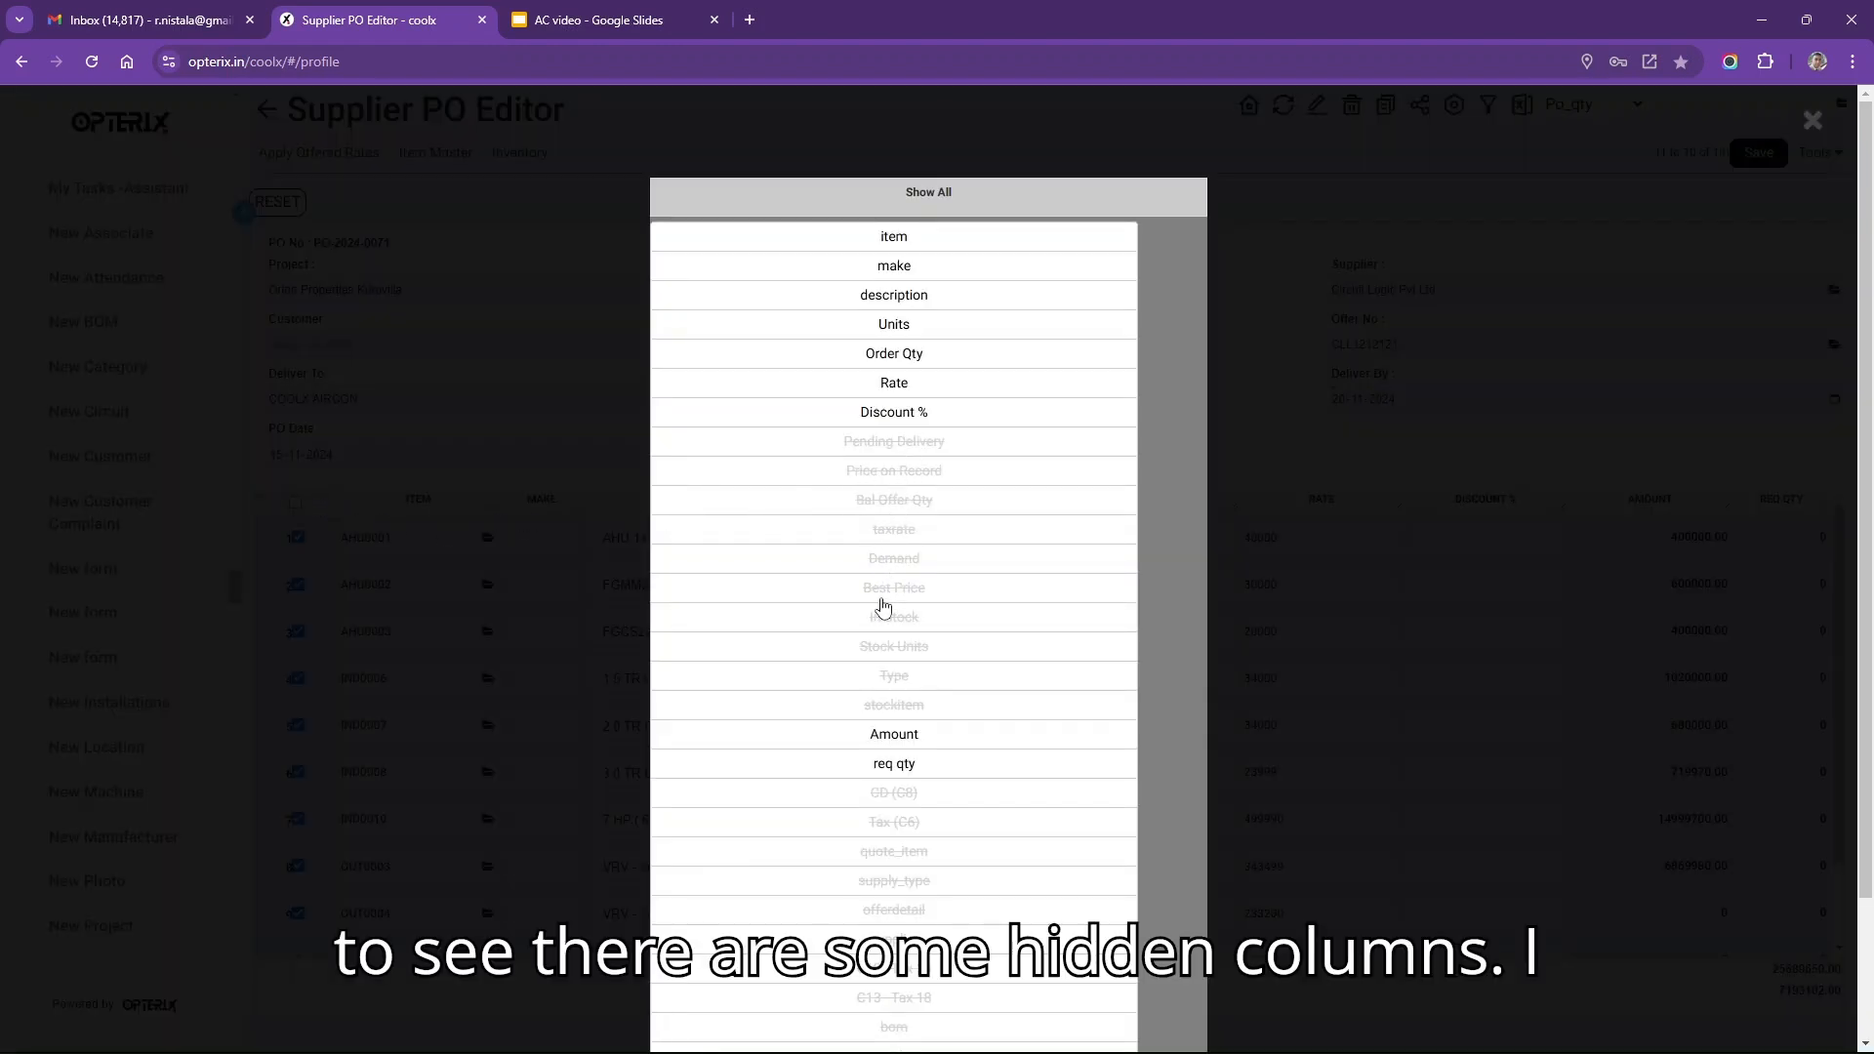
click(889, 502)
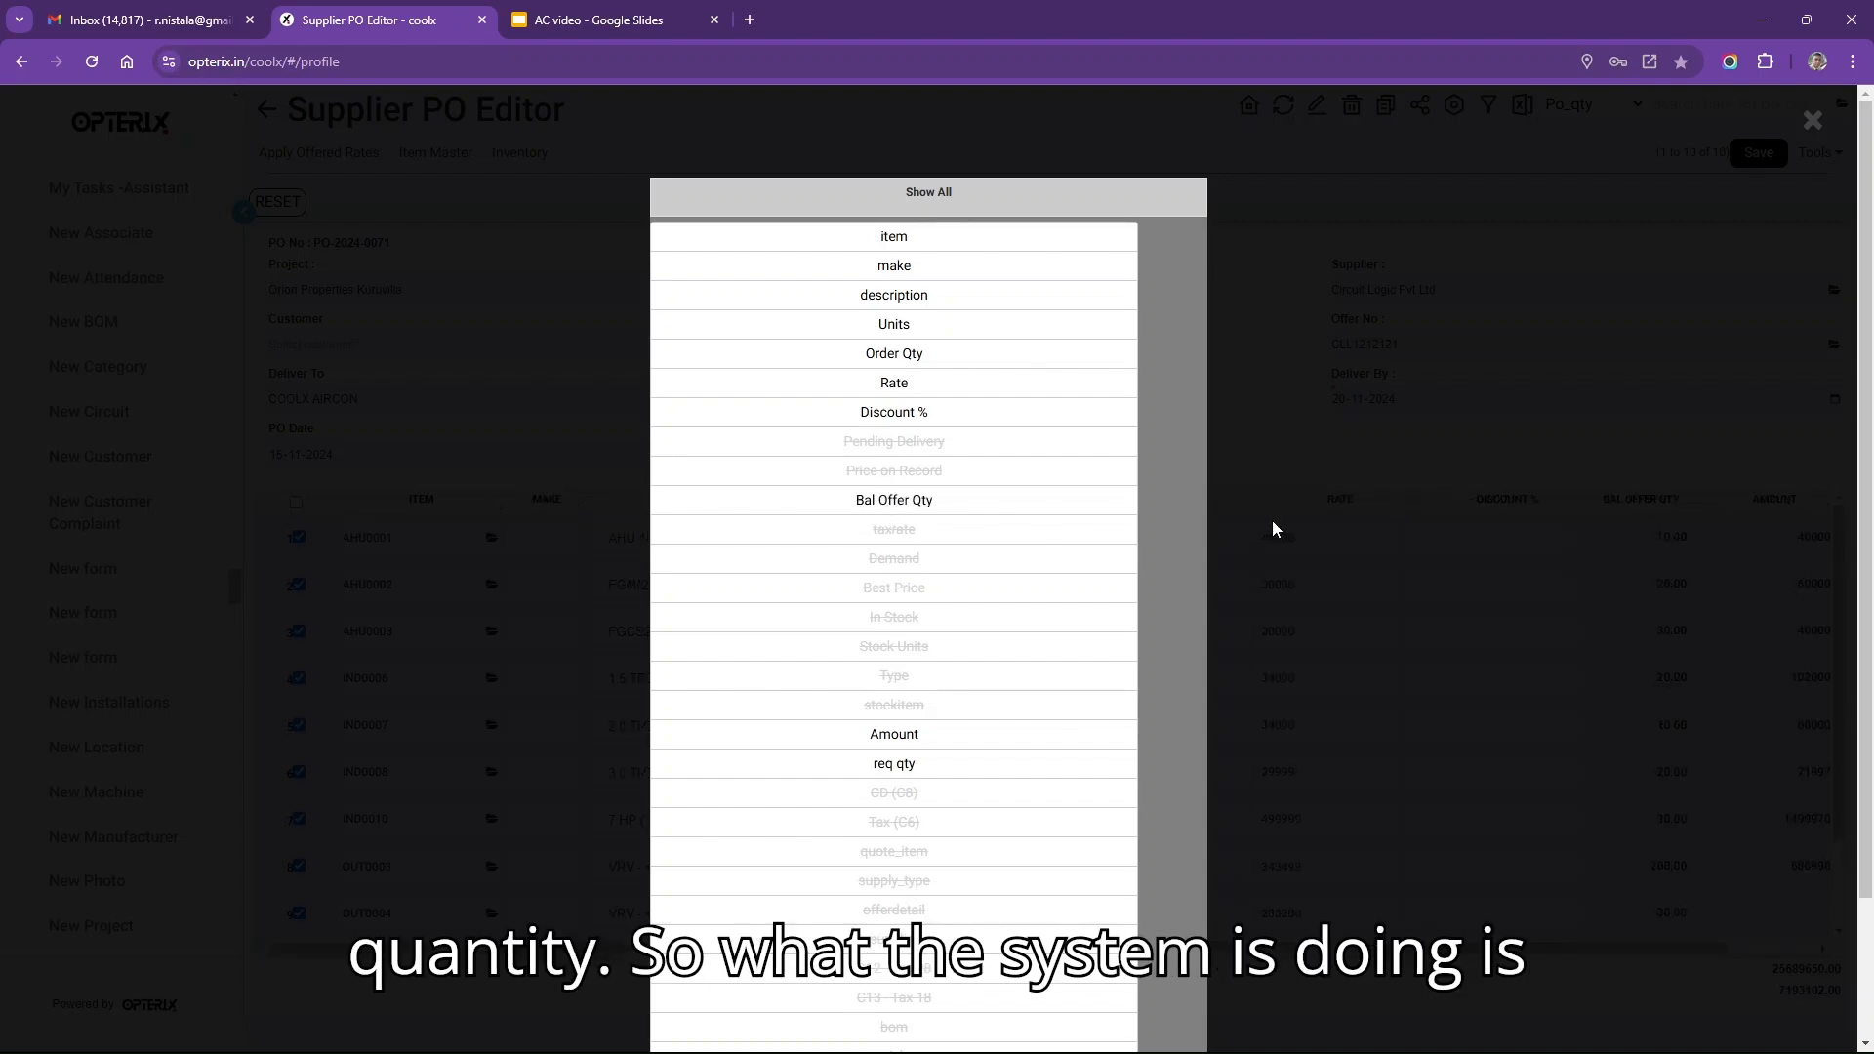
click(1273, 521)
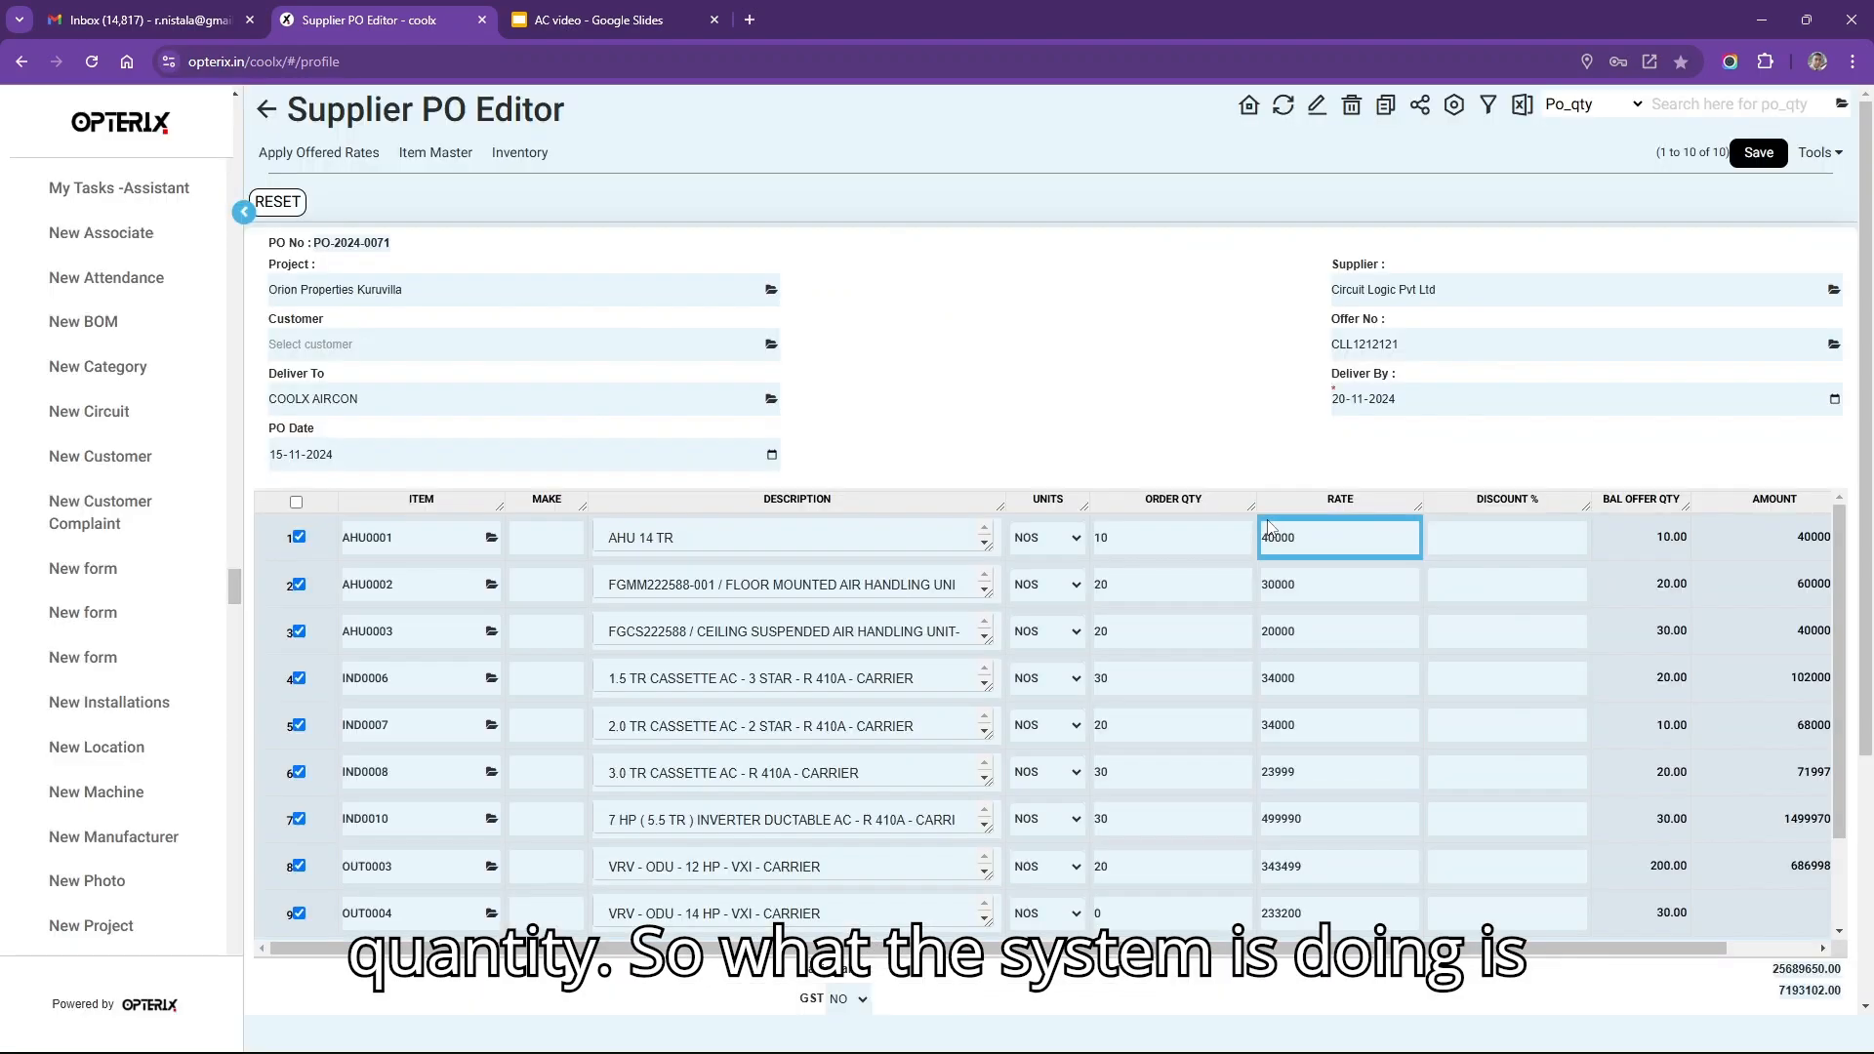
drag(1511, 949, 1599, 959)
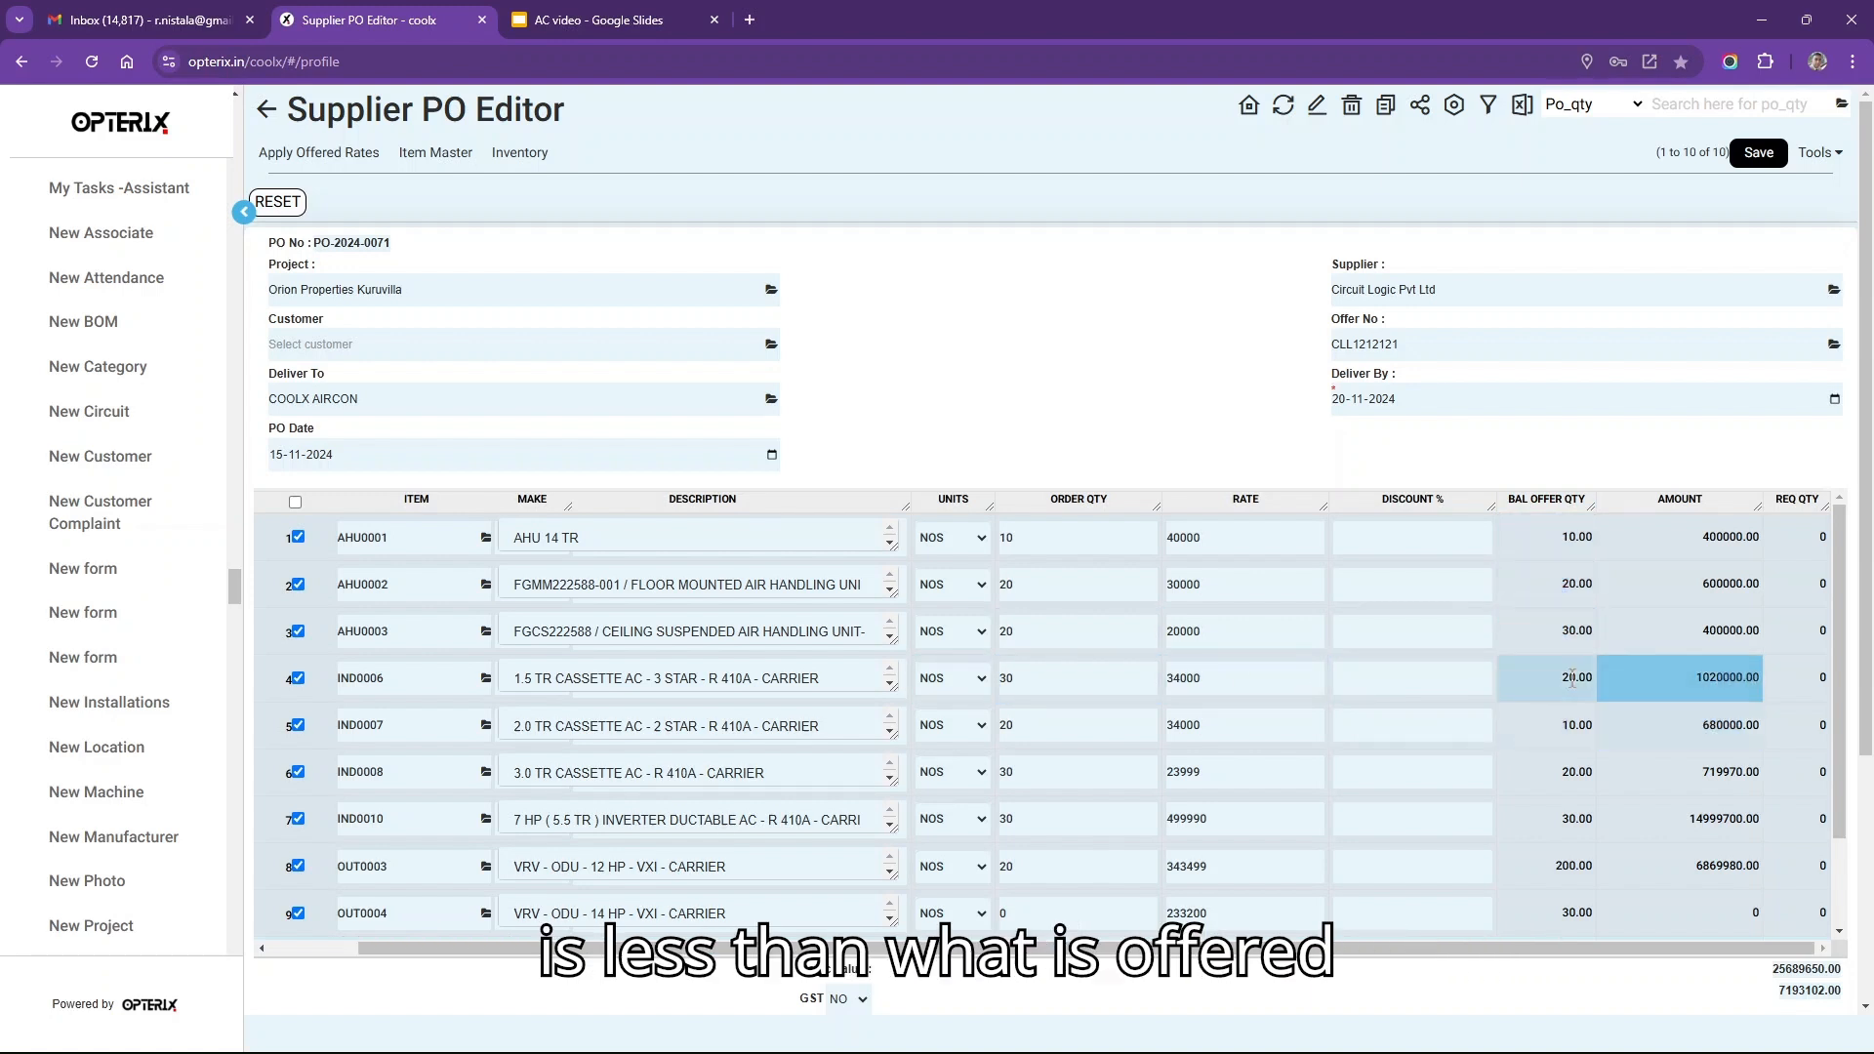
- Set the order quantities of IND0006 to 20, IND0007 to 10 and IND0008 to 20, and save the supplier PO
click(1055, 677)
key(BackSpace)
key(BackSpace)
text(20)
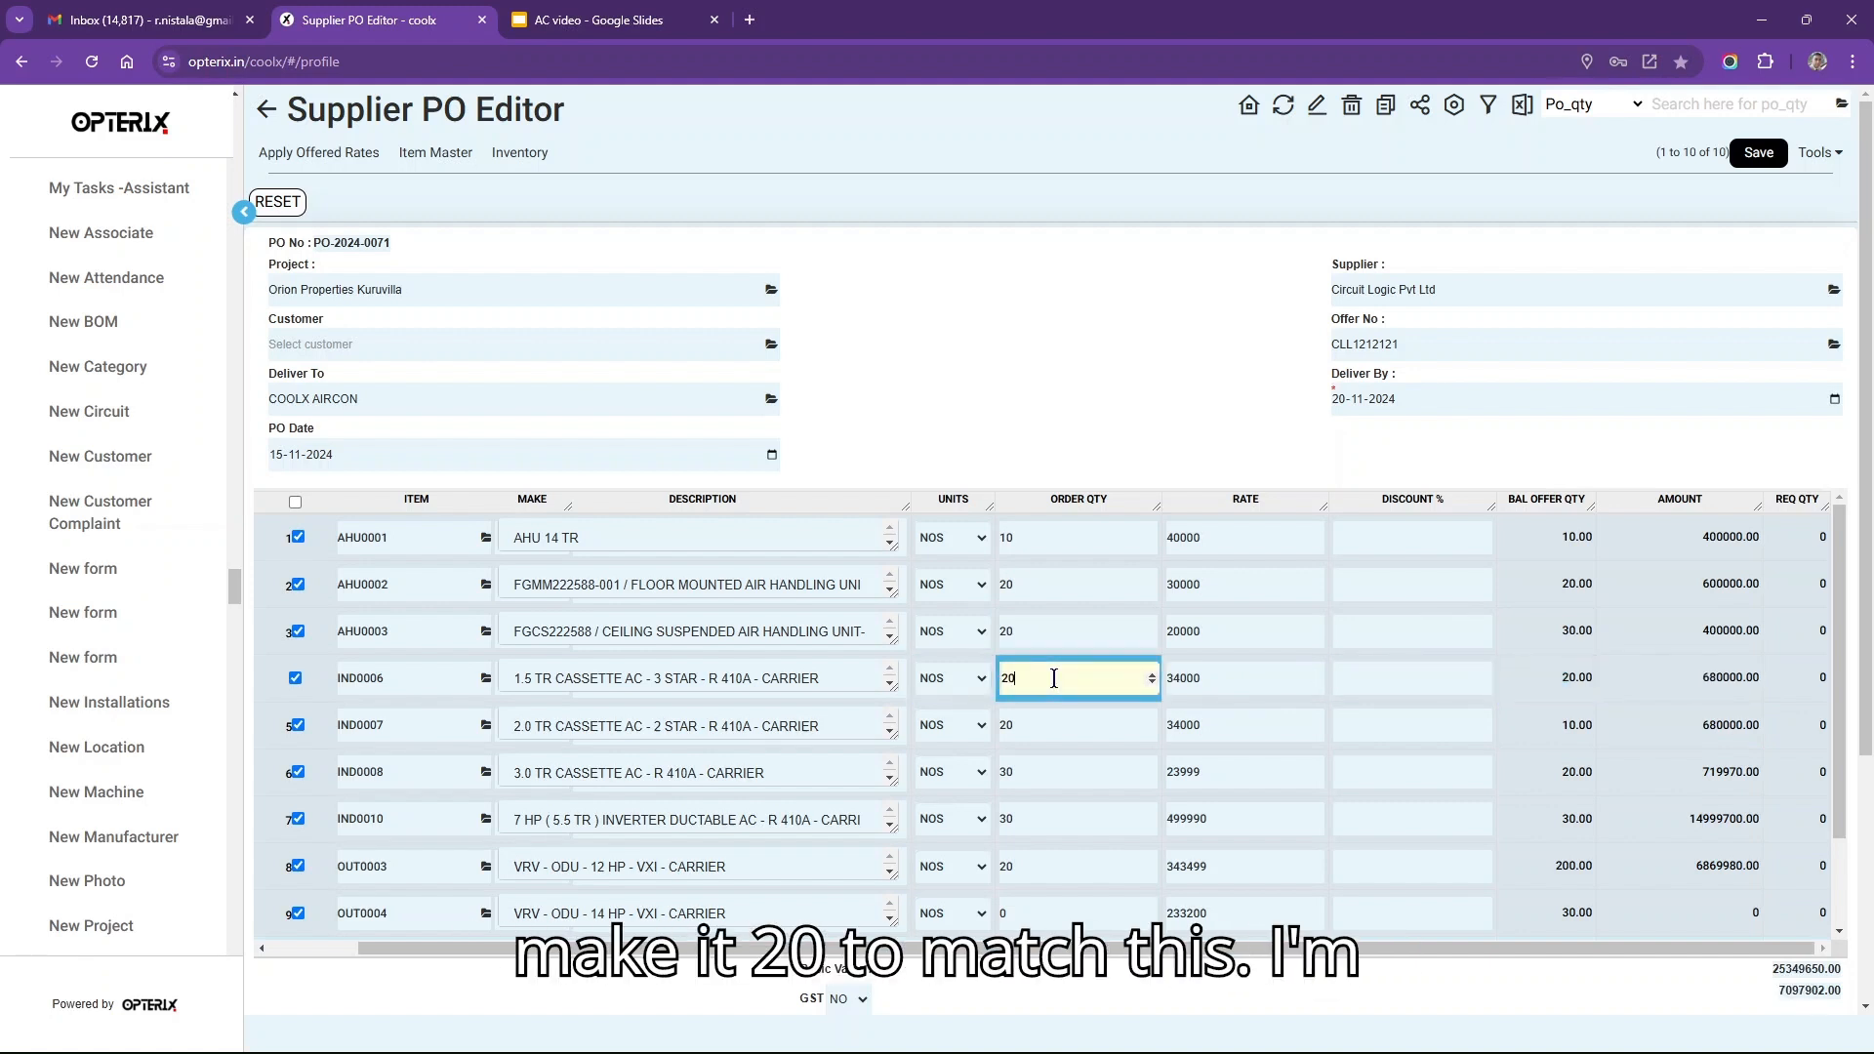
click(1025, 727)
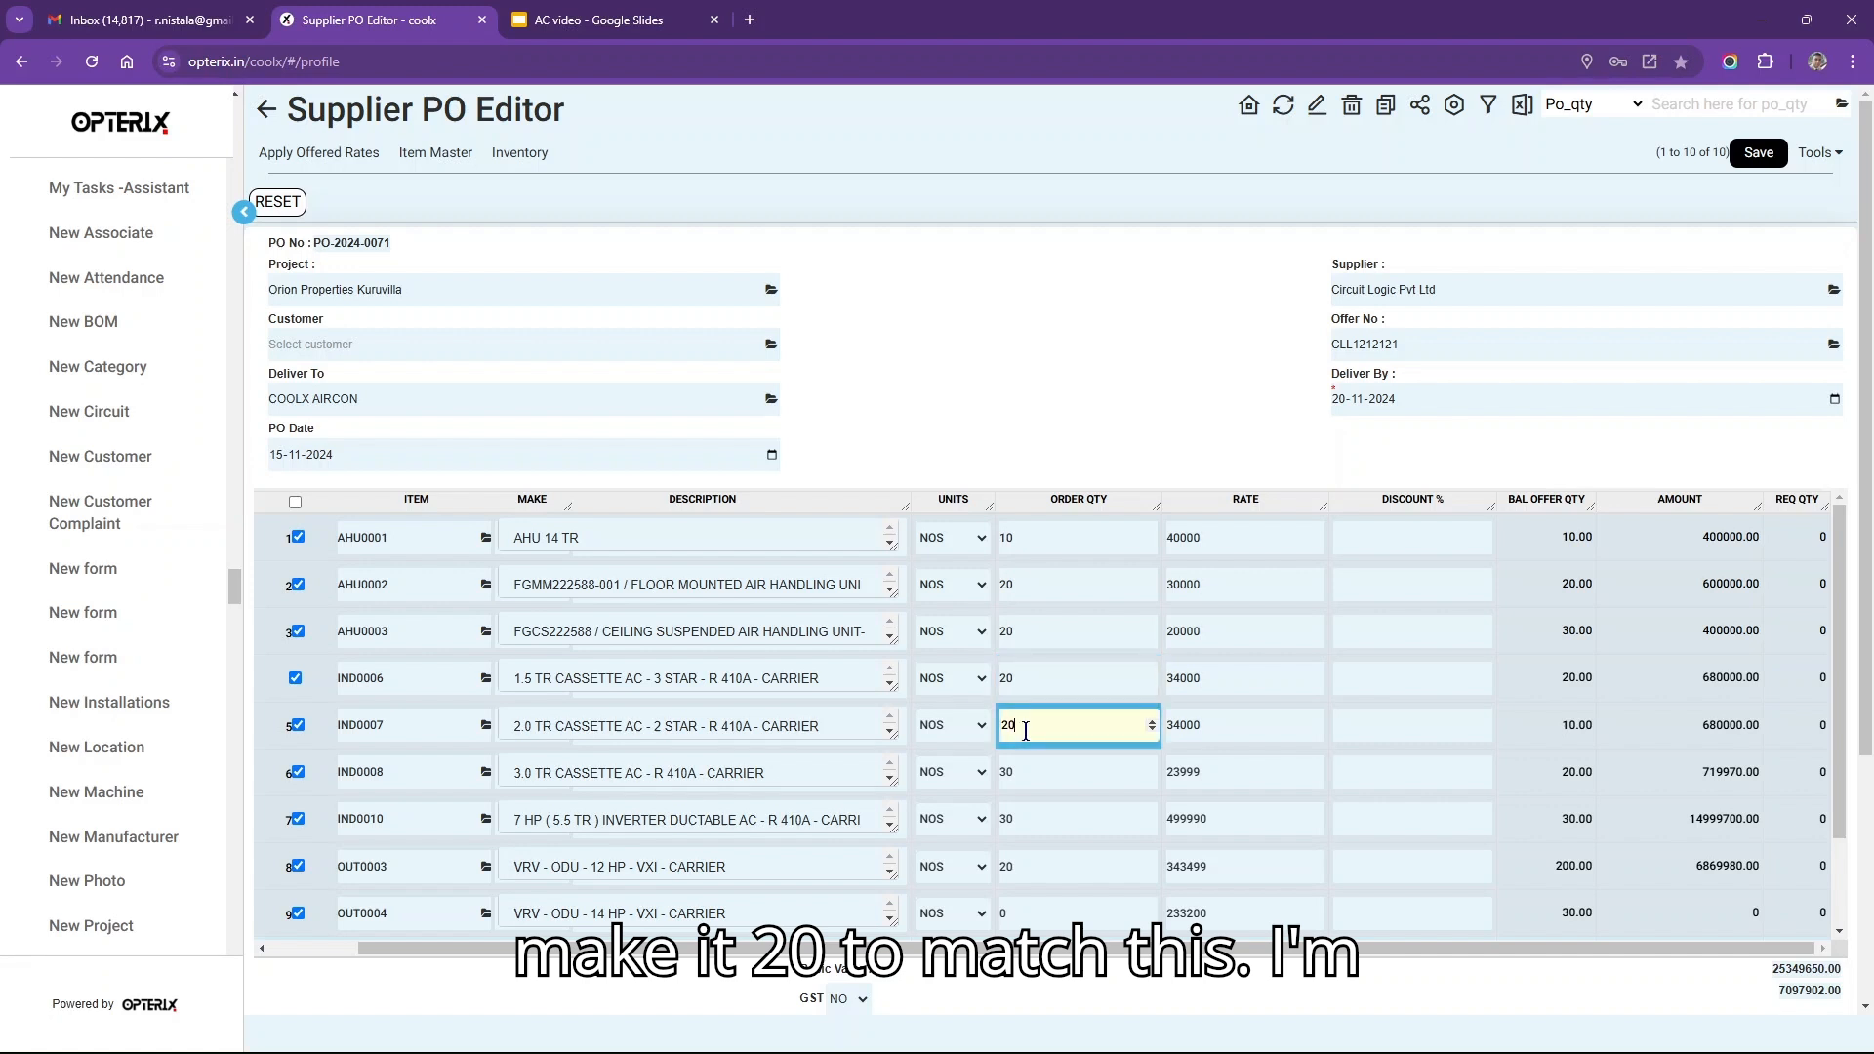
key(BackSpace)
key(BackSpace)
text(10)
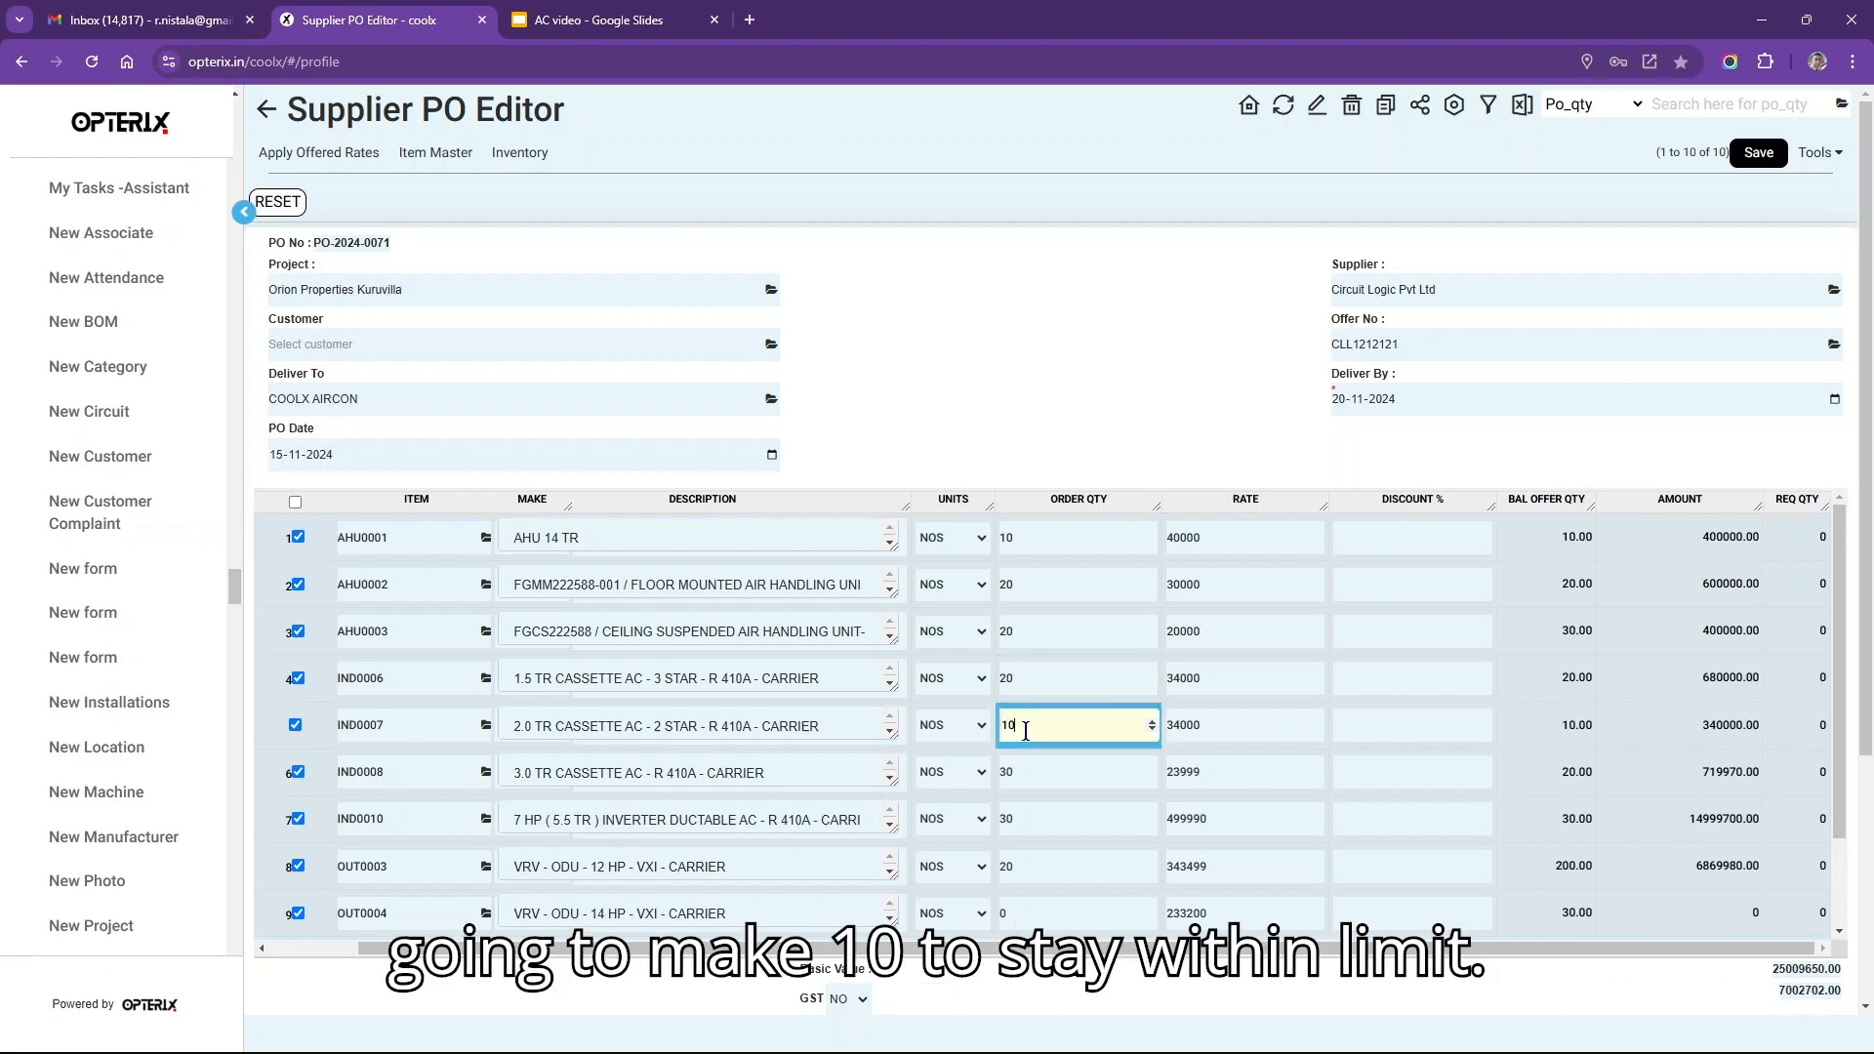
click(1041, 766)
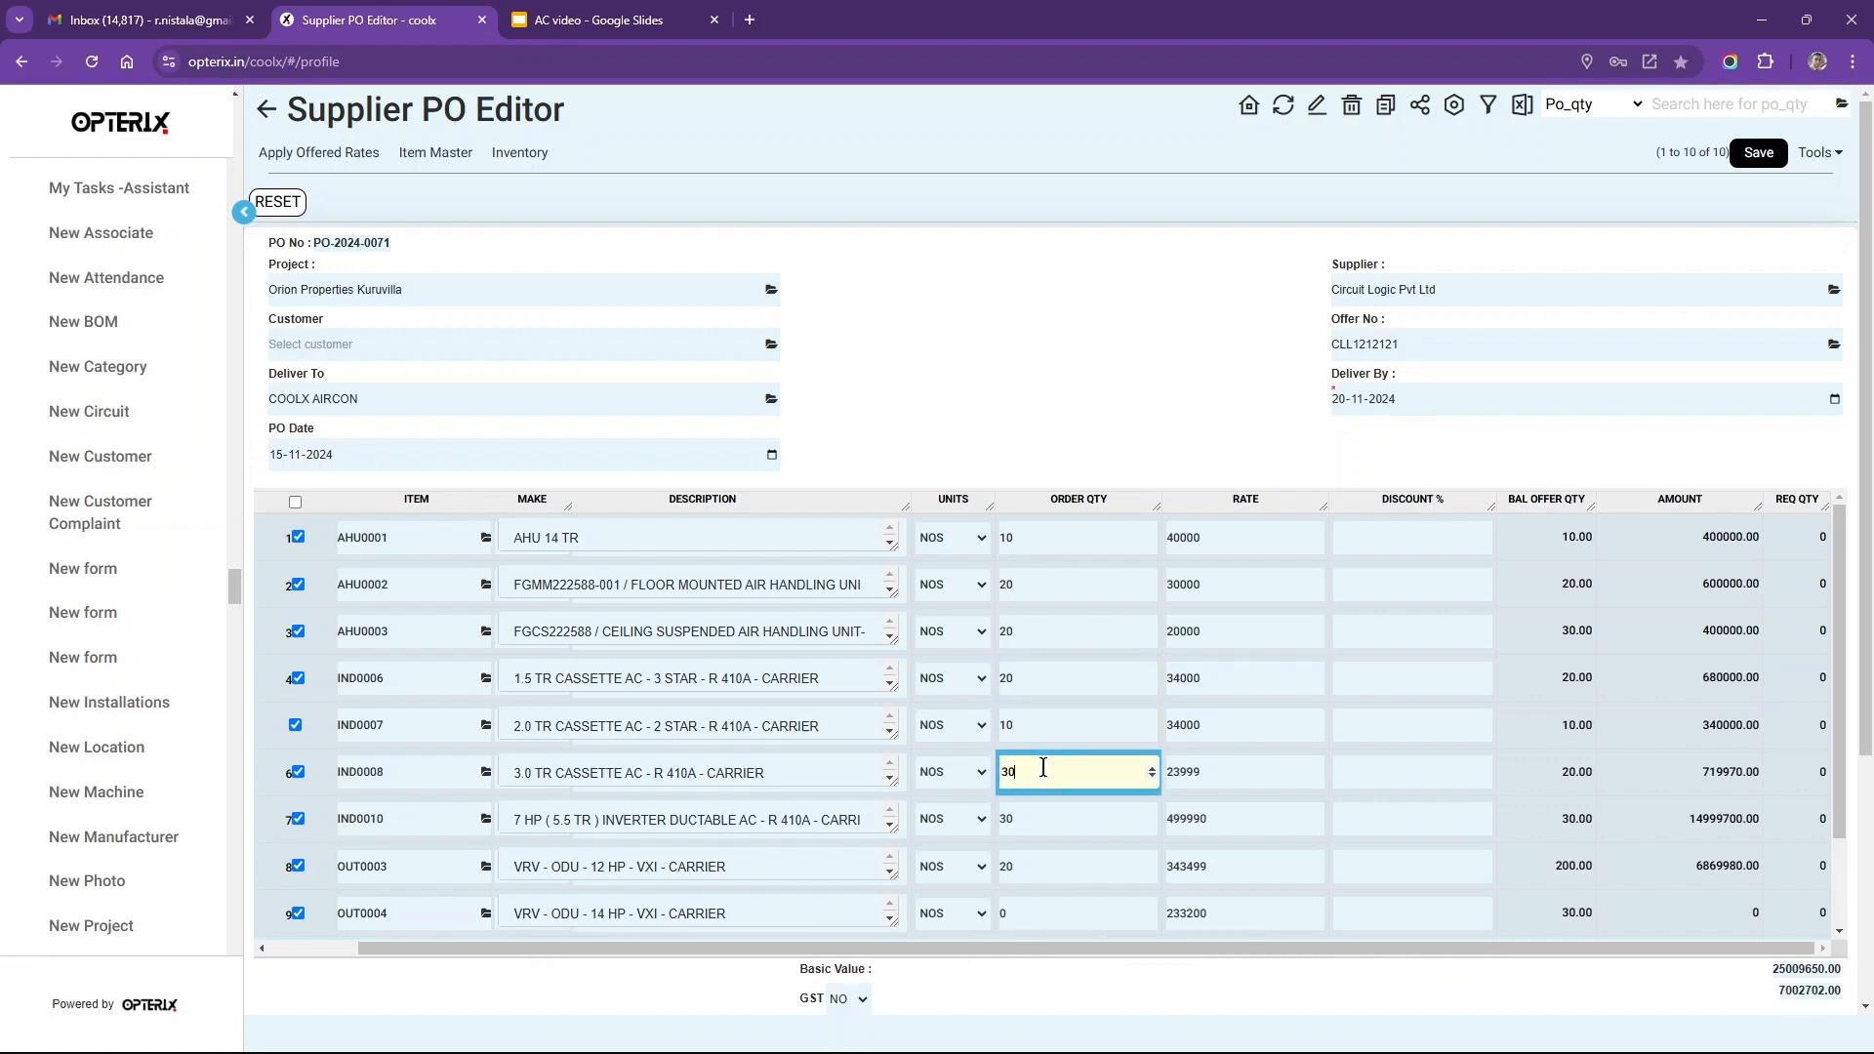
key(BackSpace)
key(BackSpace)
text(20)
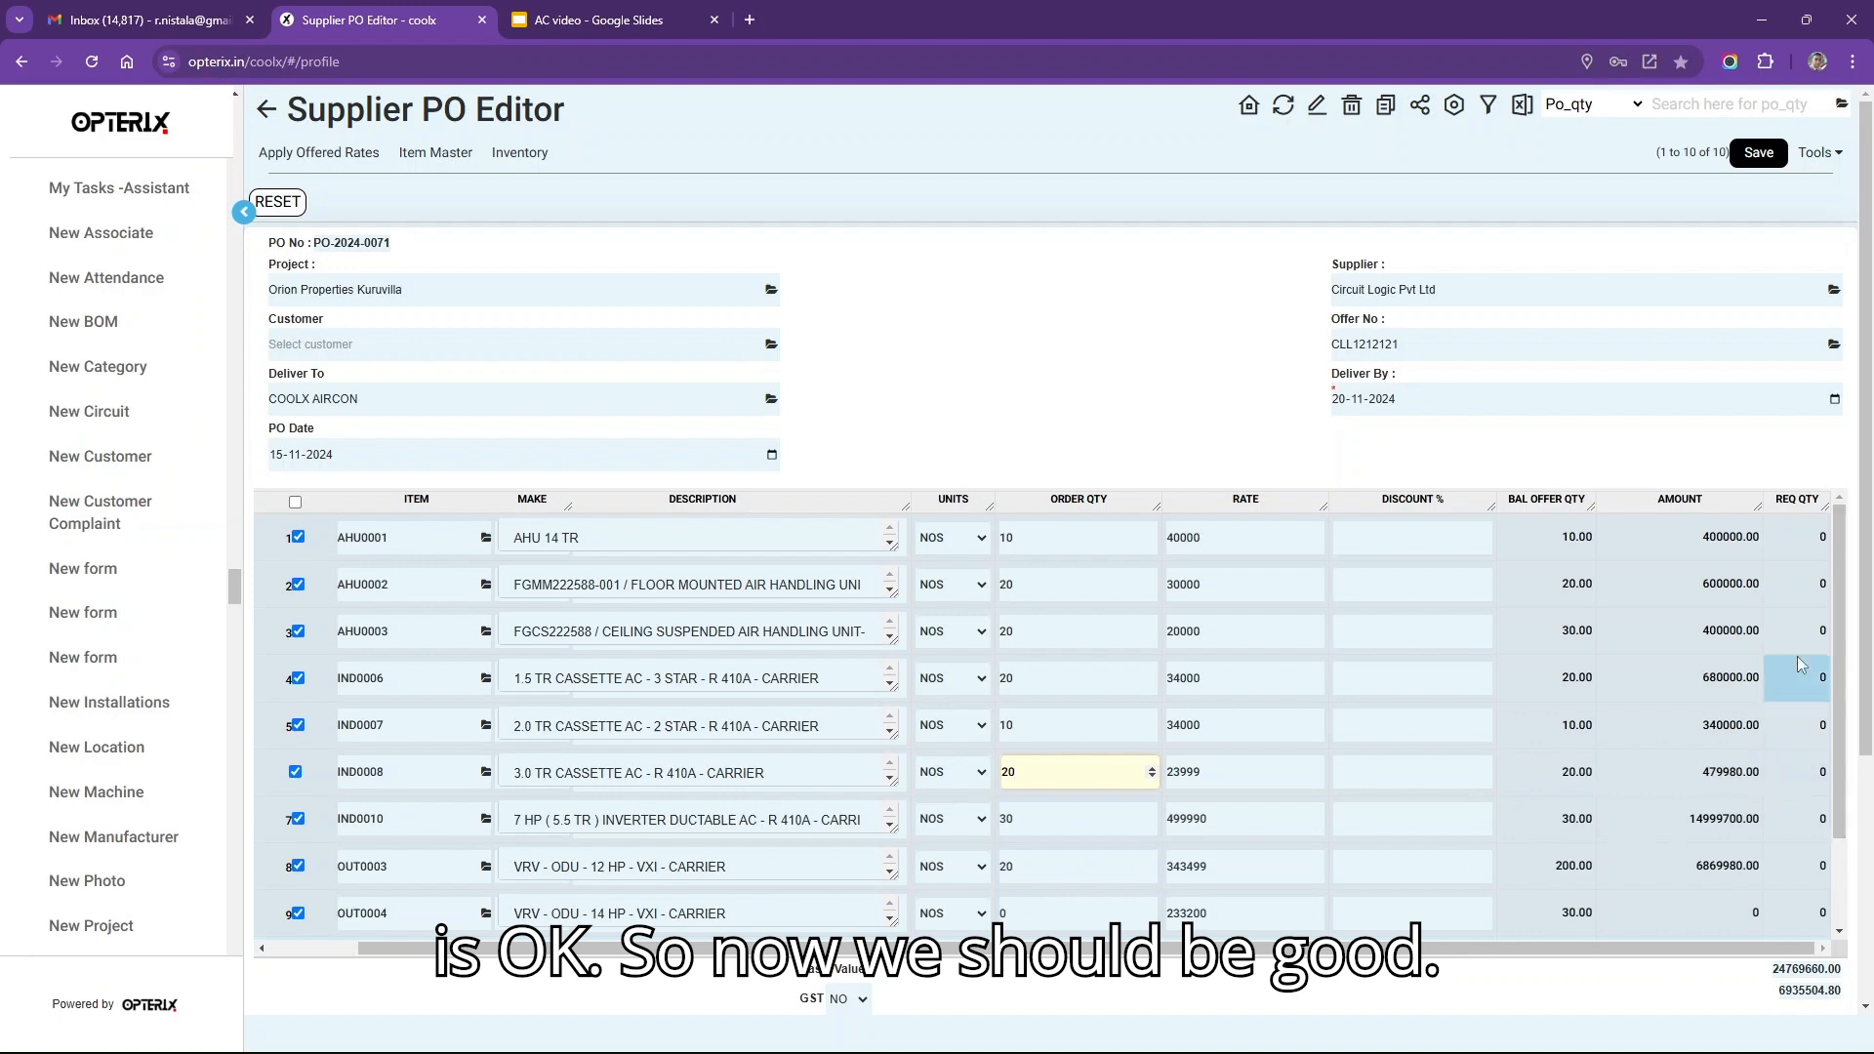
click(1761, 154)
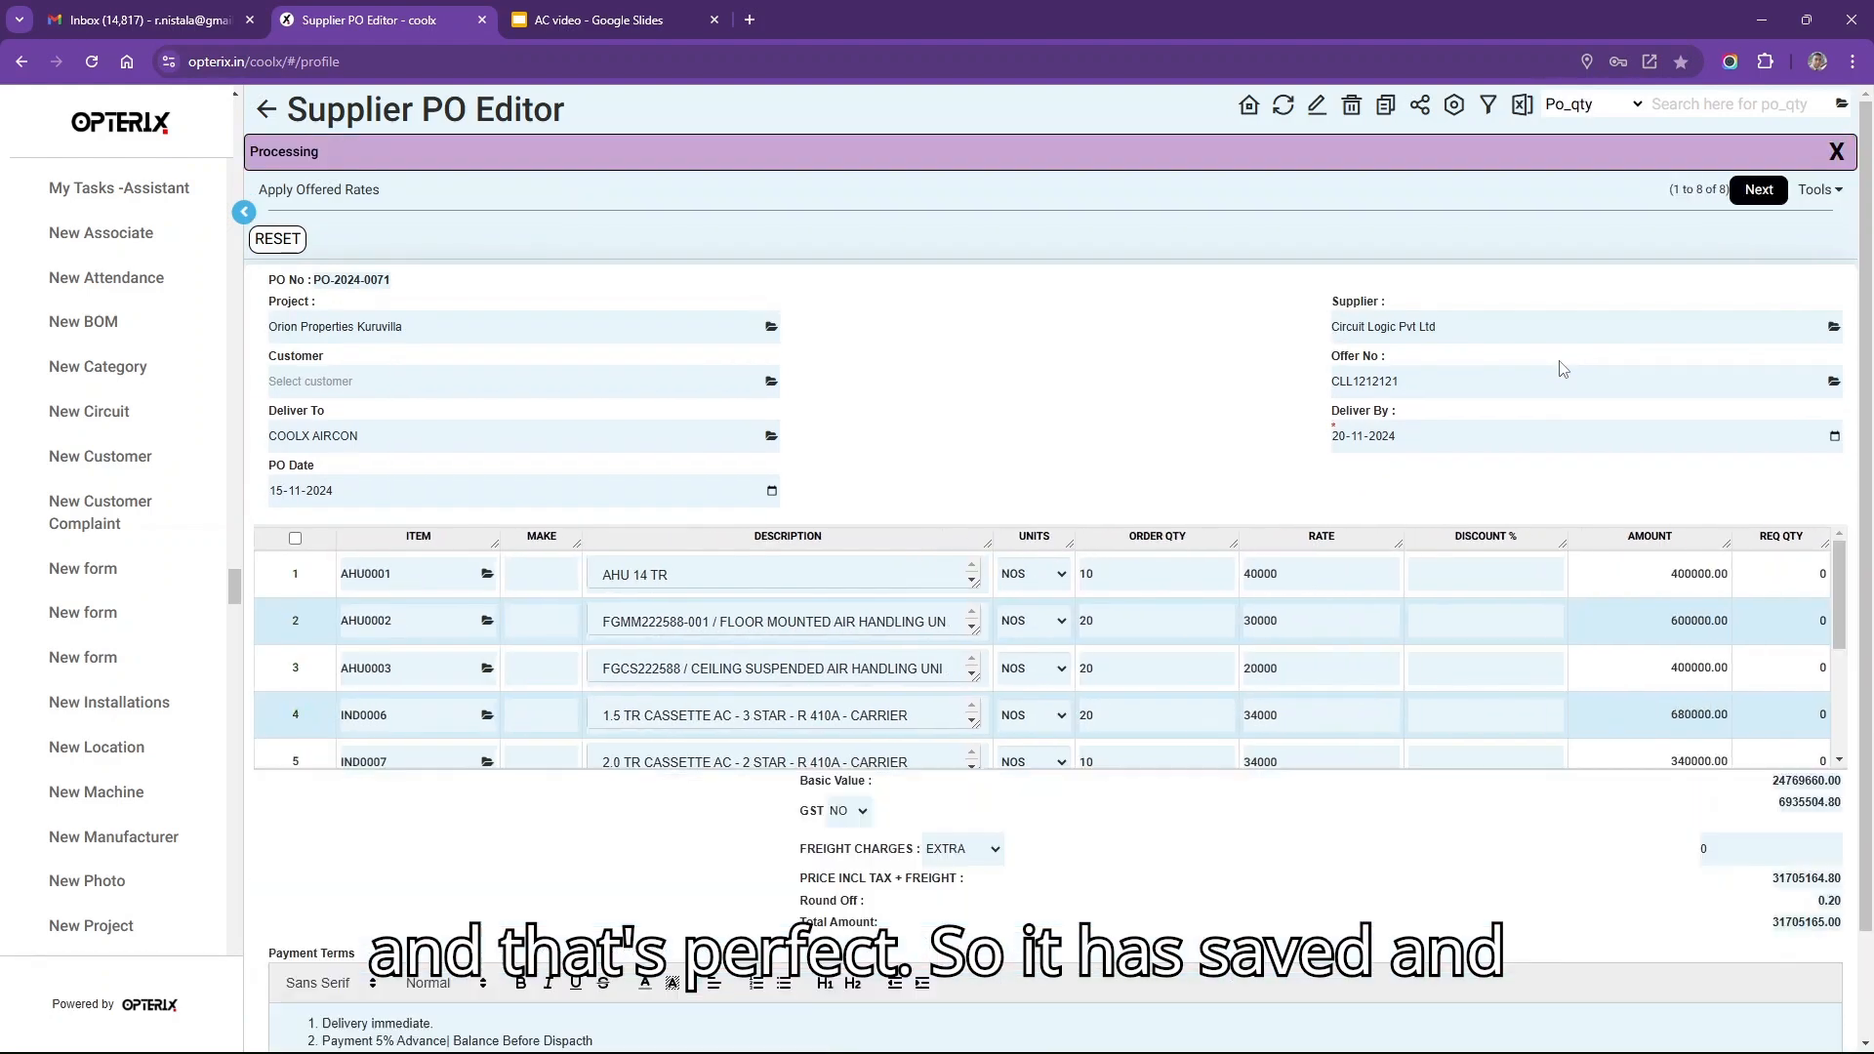
- Check the item count and go through the item rows of the saved supplier PO
drag(1668, 196, 1719, 161)
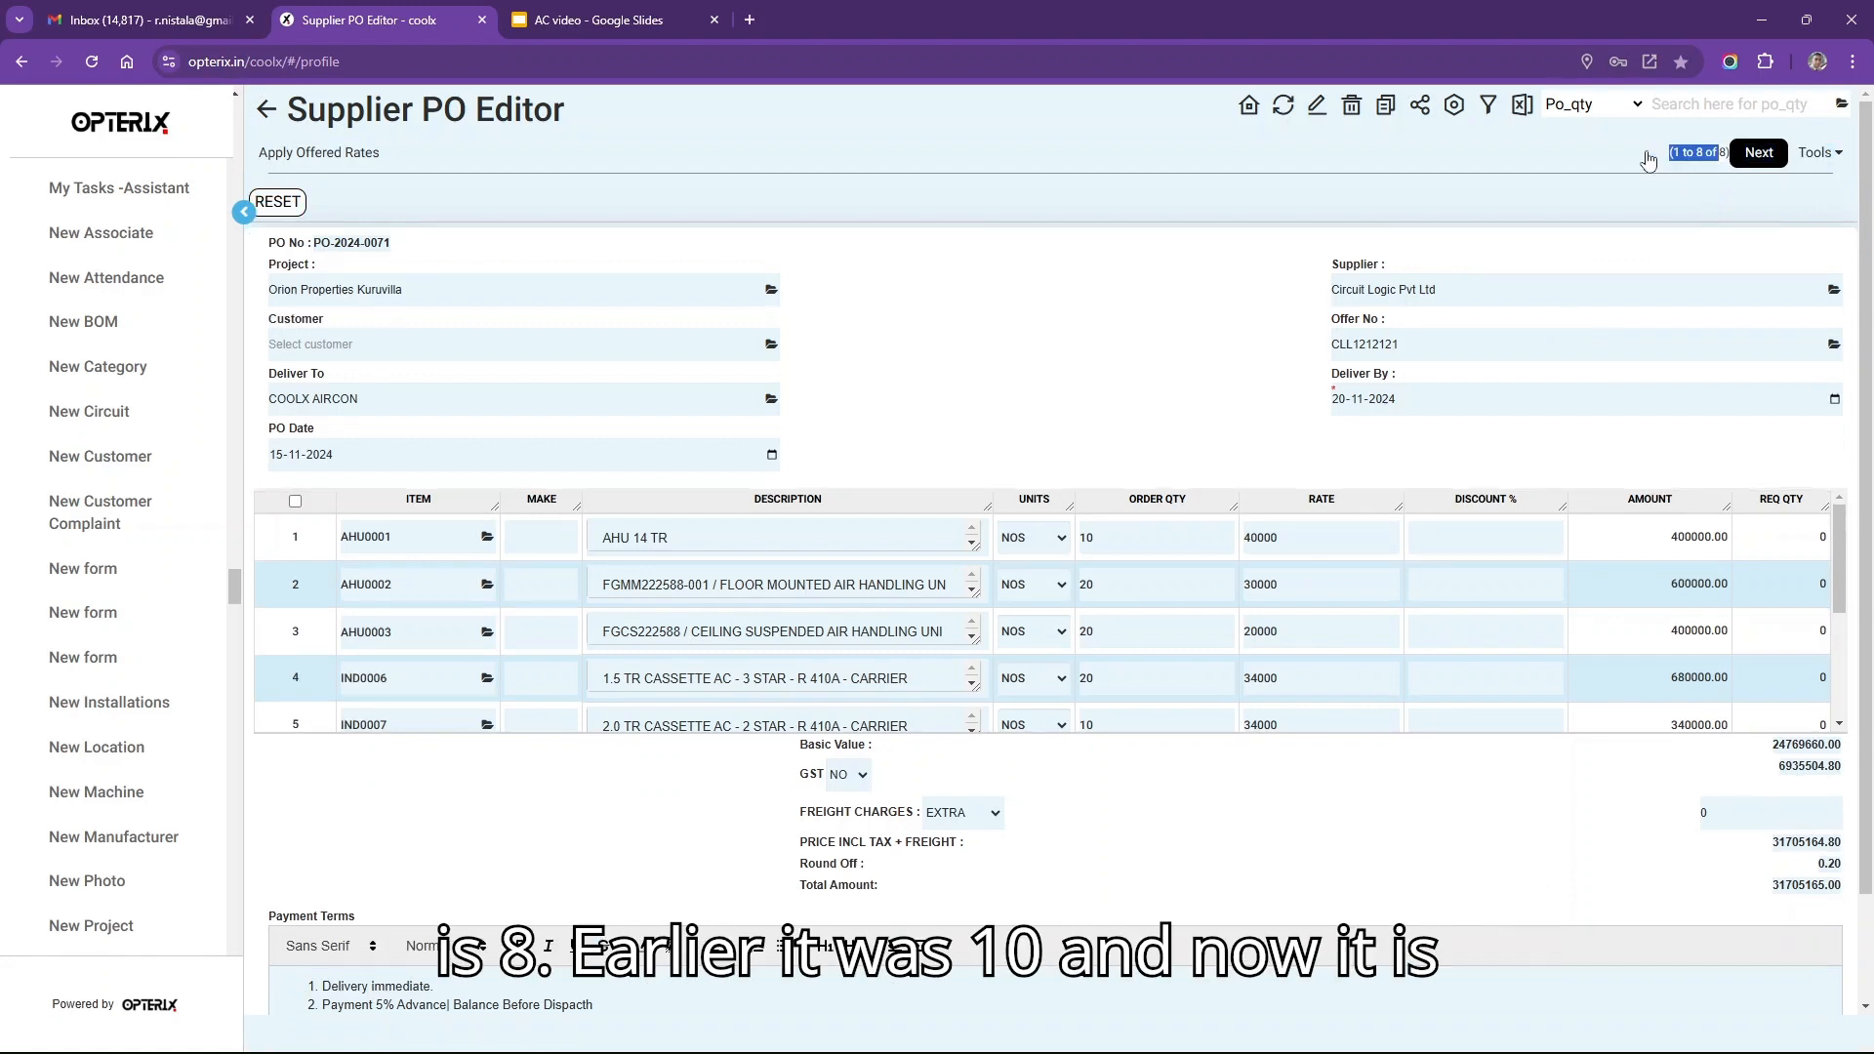
click(1850, 550)
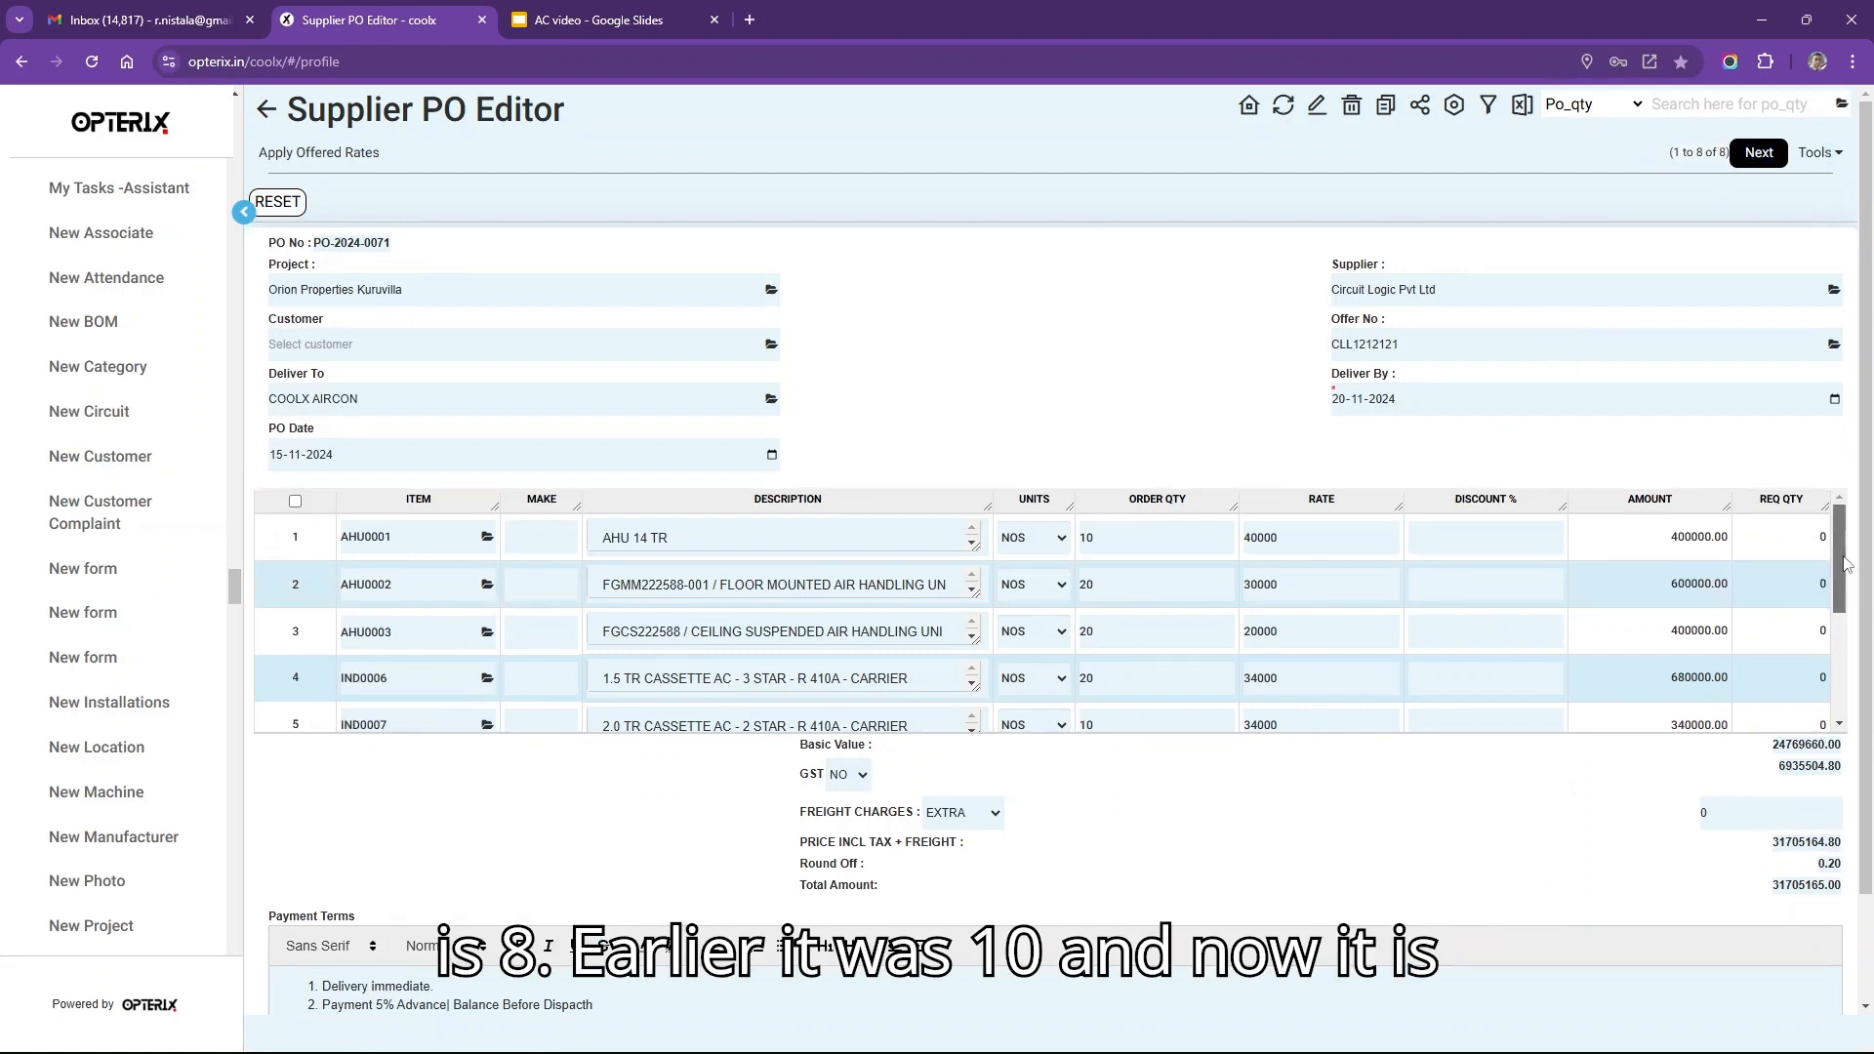
drag(1852, 551, 1867, 666)
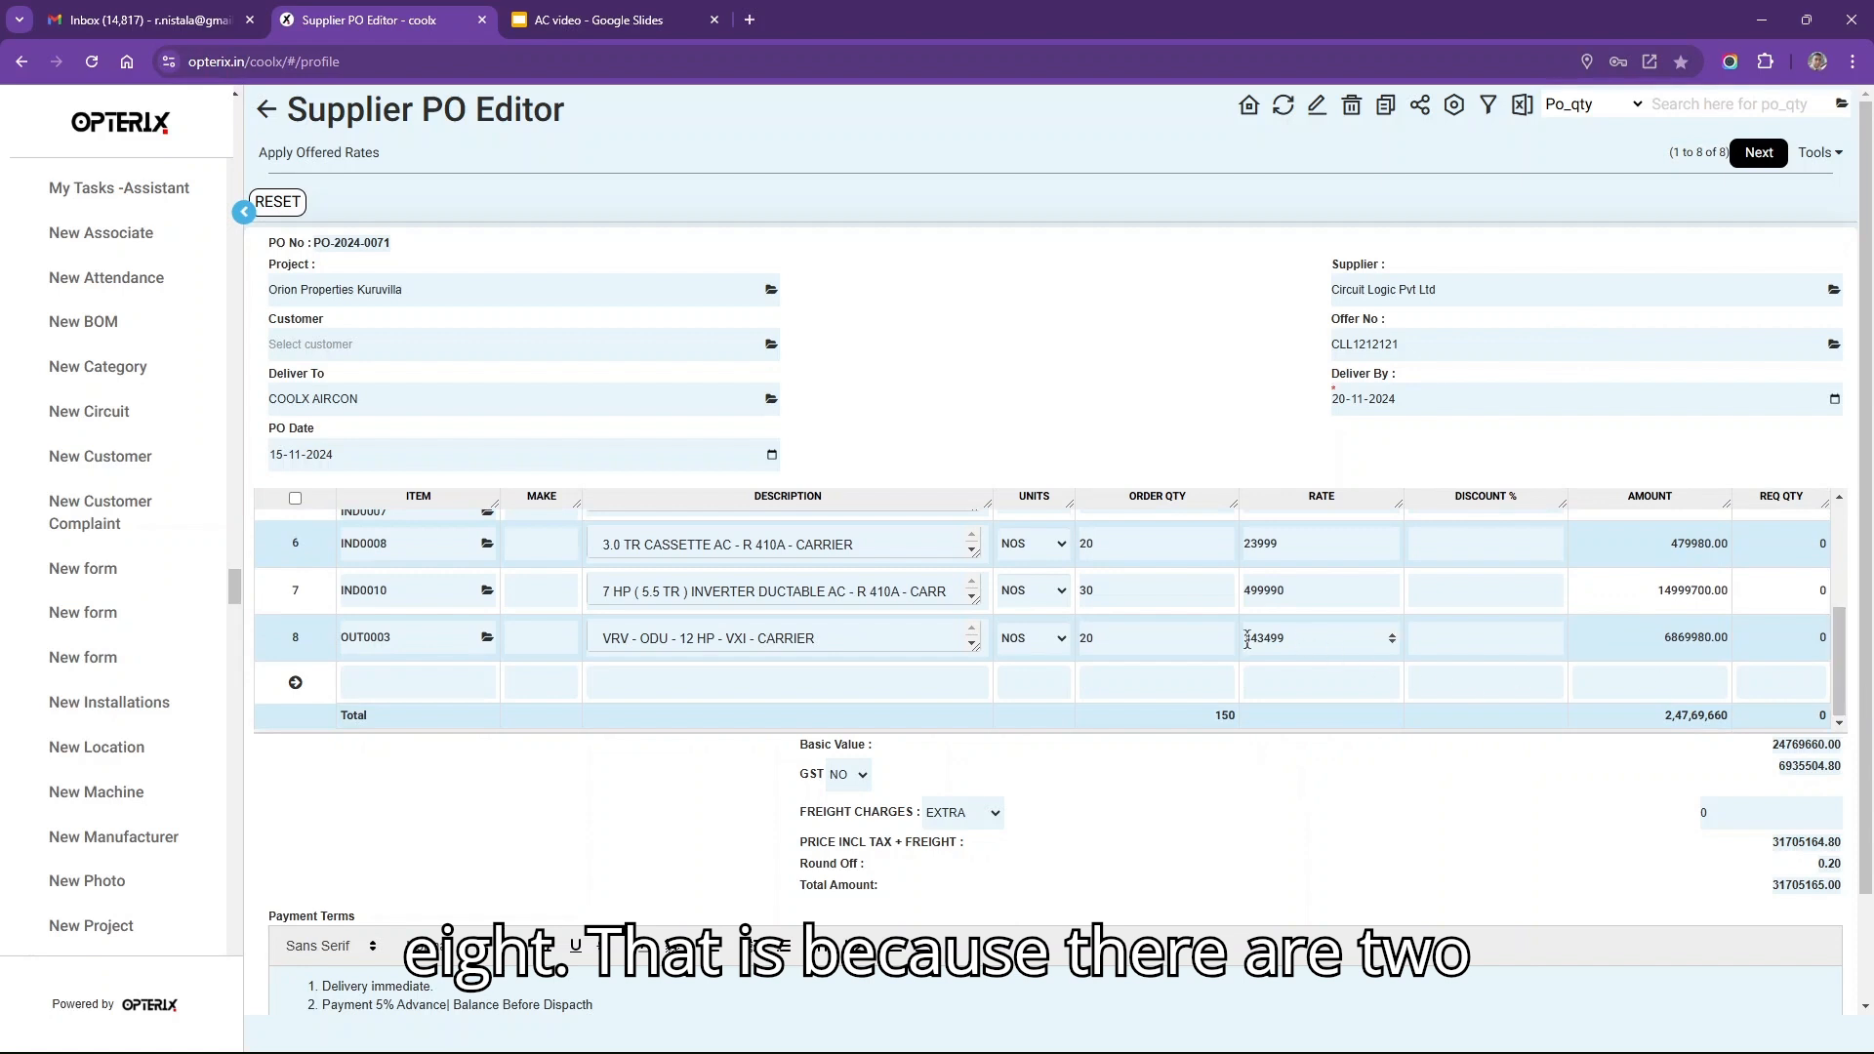
click(1163, 646)
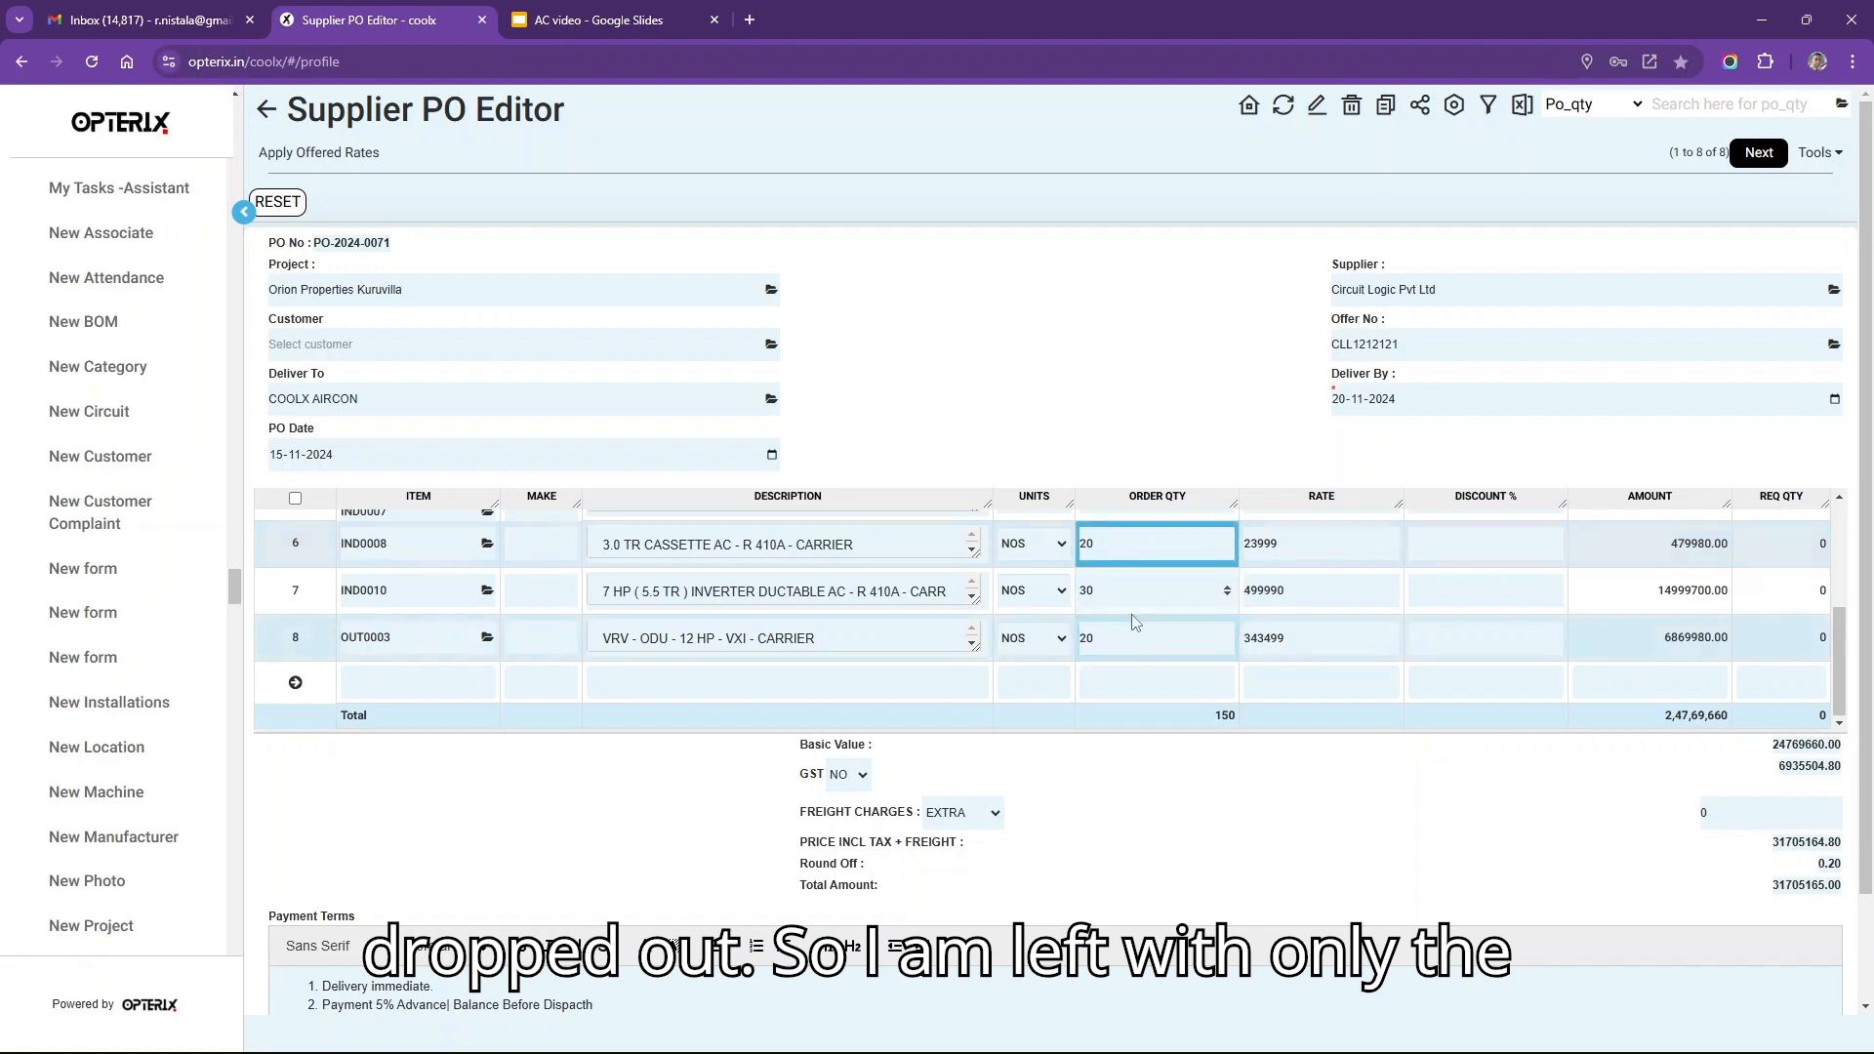
scroll(1840, 689, up, 3)
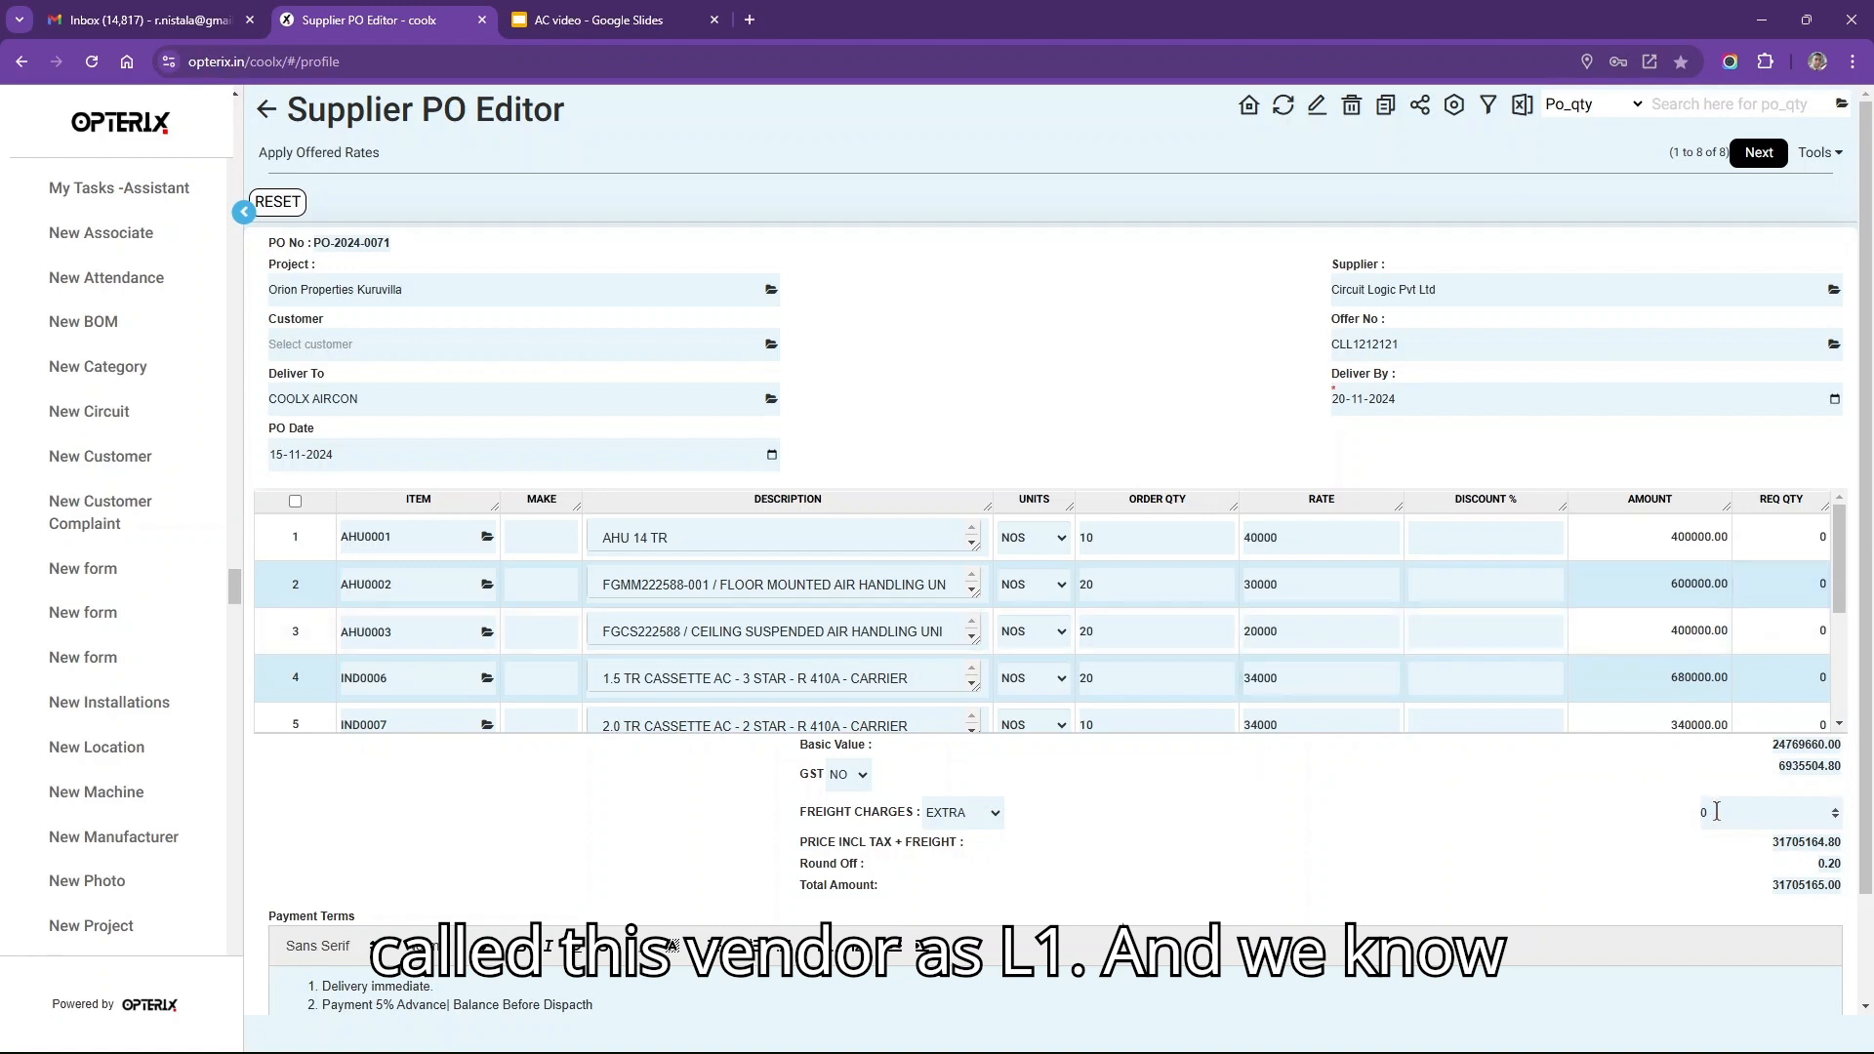
- Set the extra freight charges to 30000, save the supplier PO and continue to the supplier POs list
click(1716, 812)
text(30000)
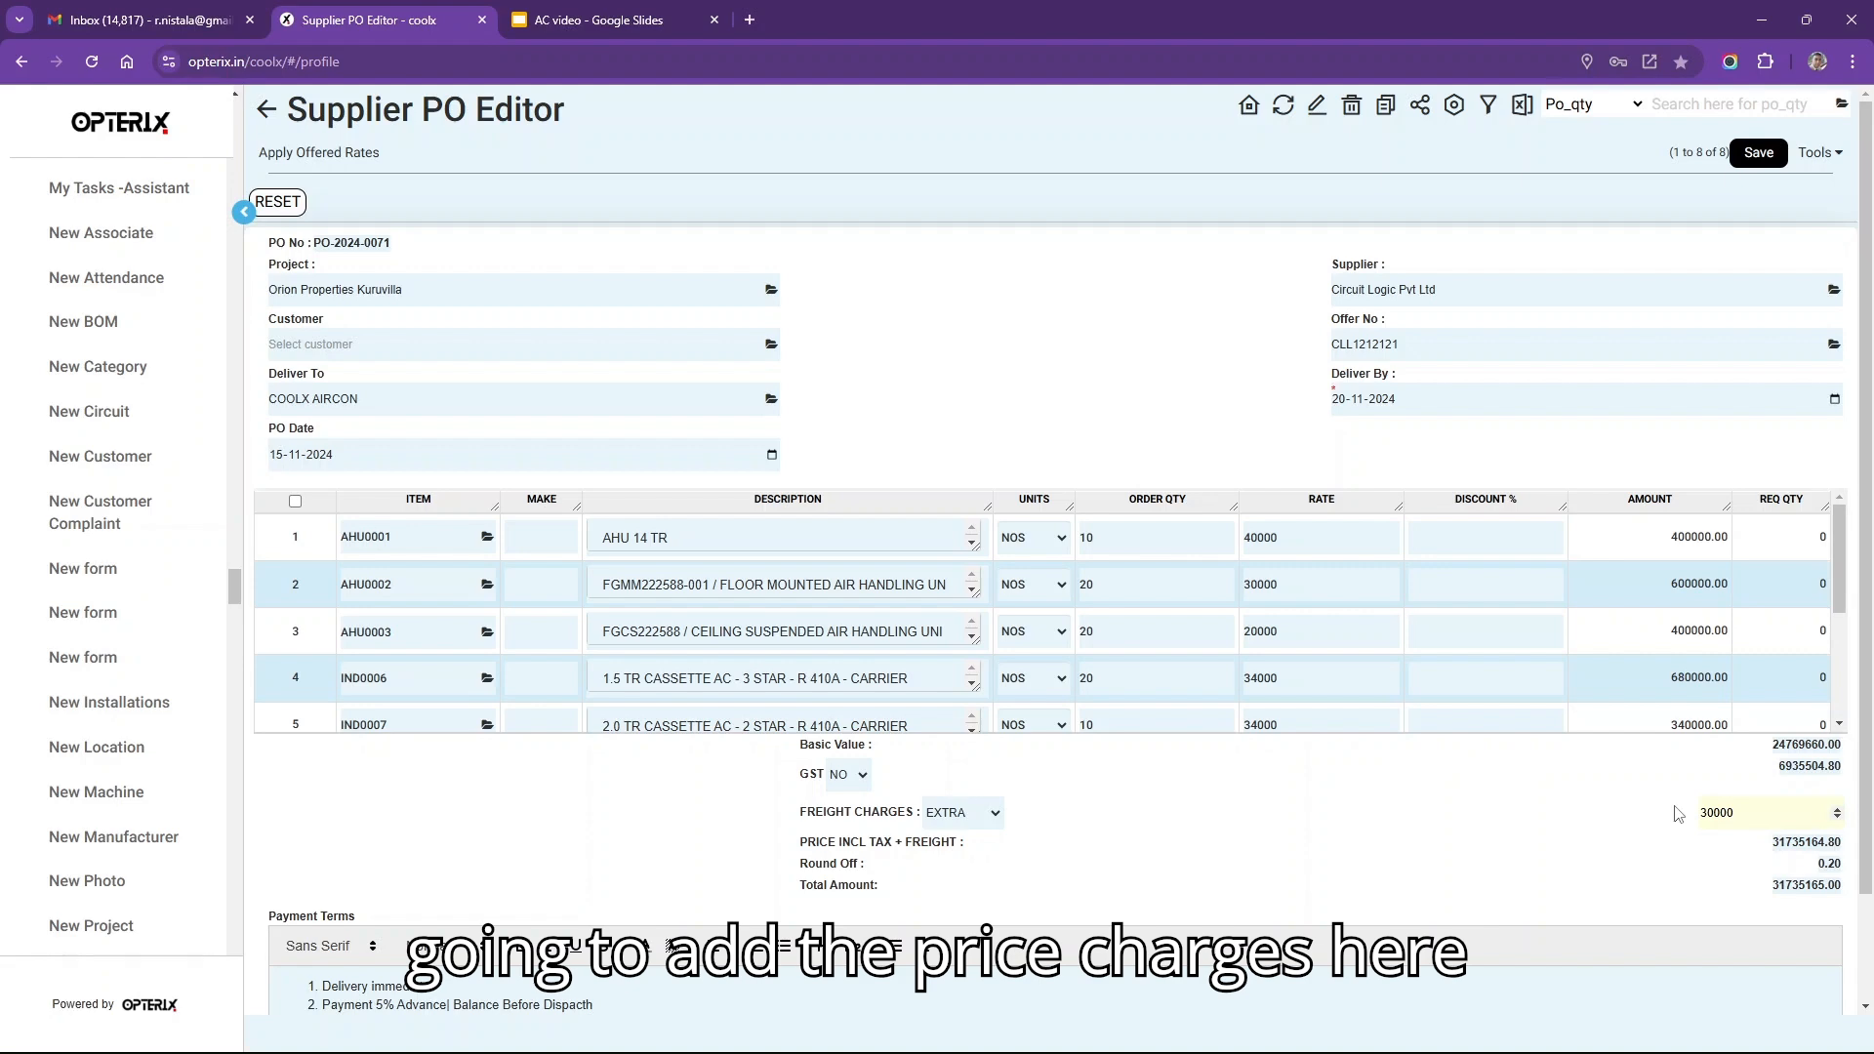
click(1761, 153)
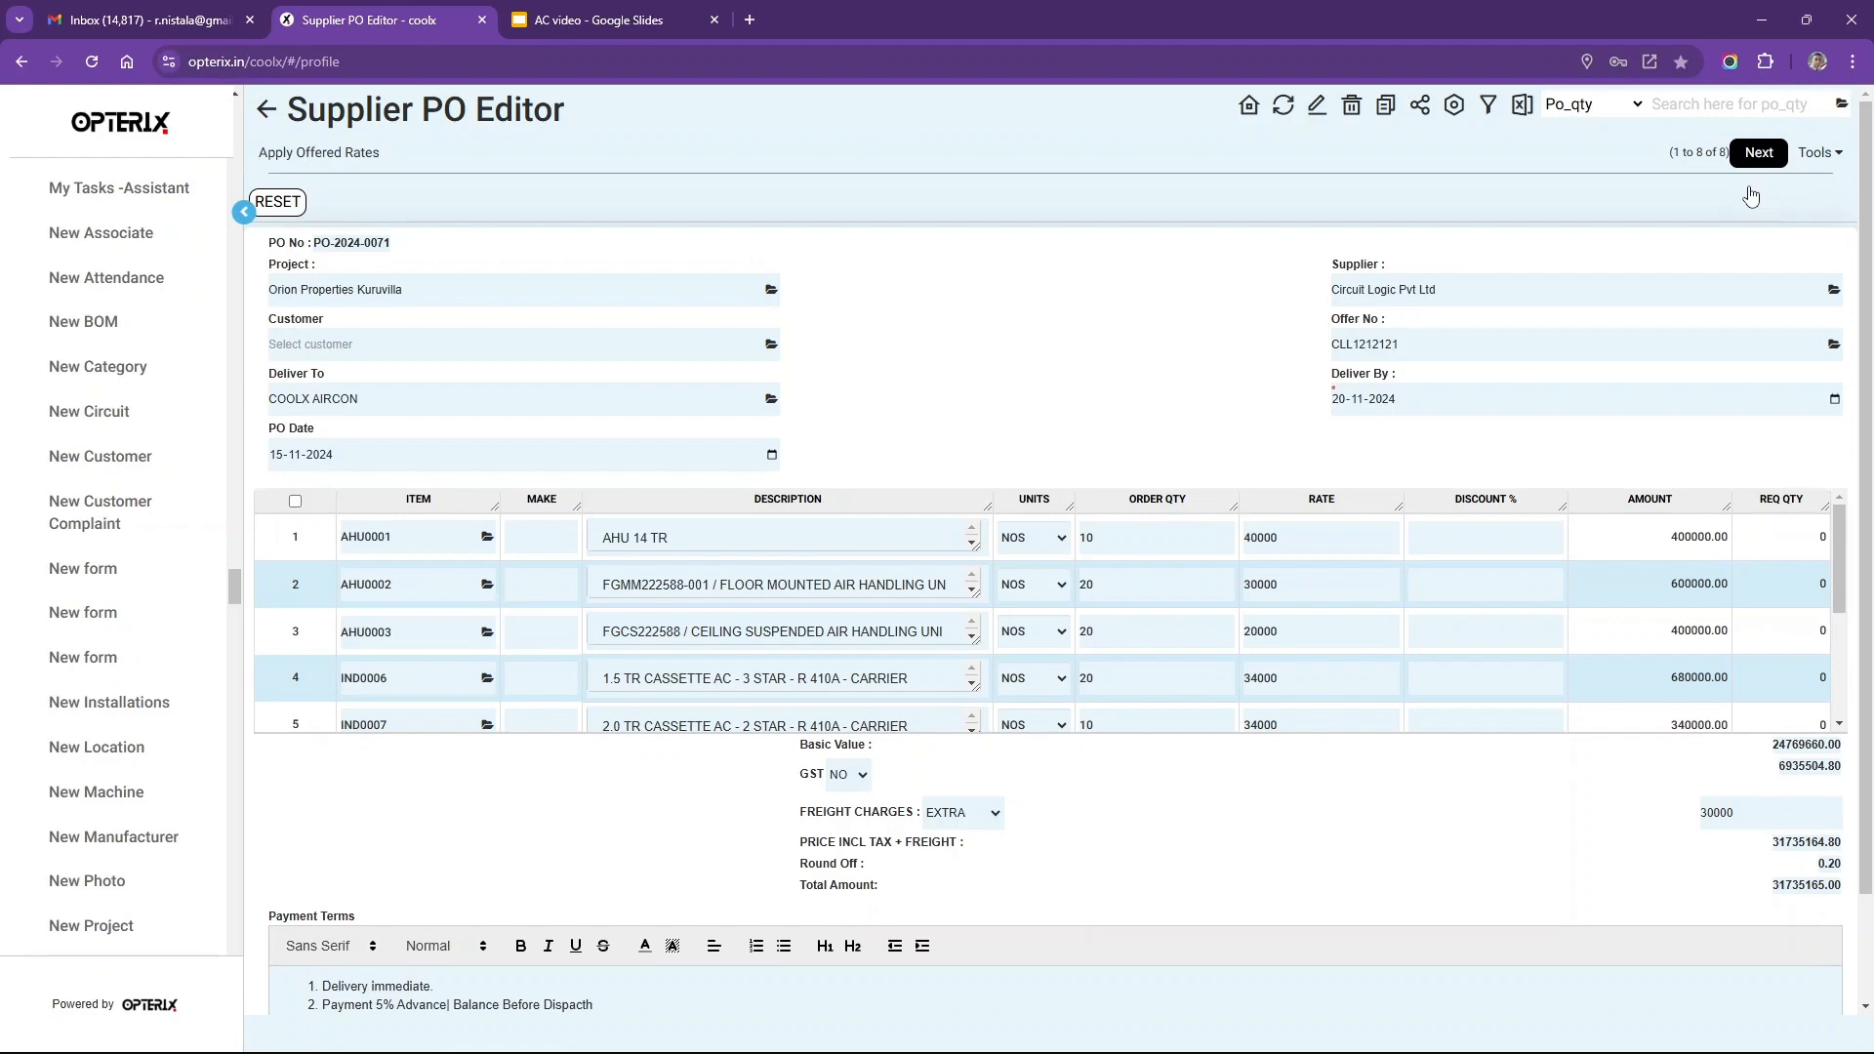
click(1758, 153)
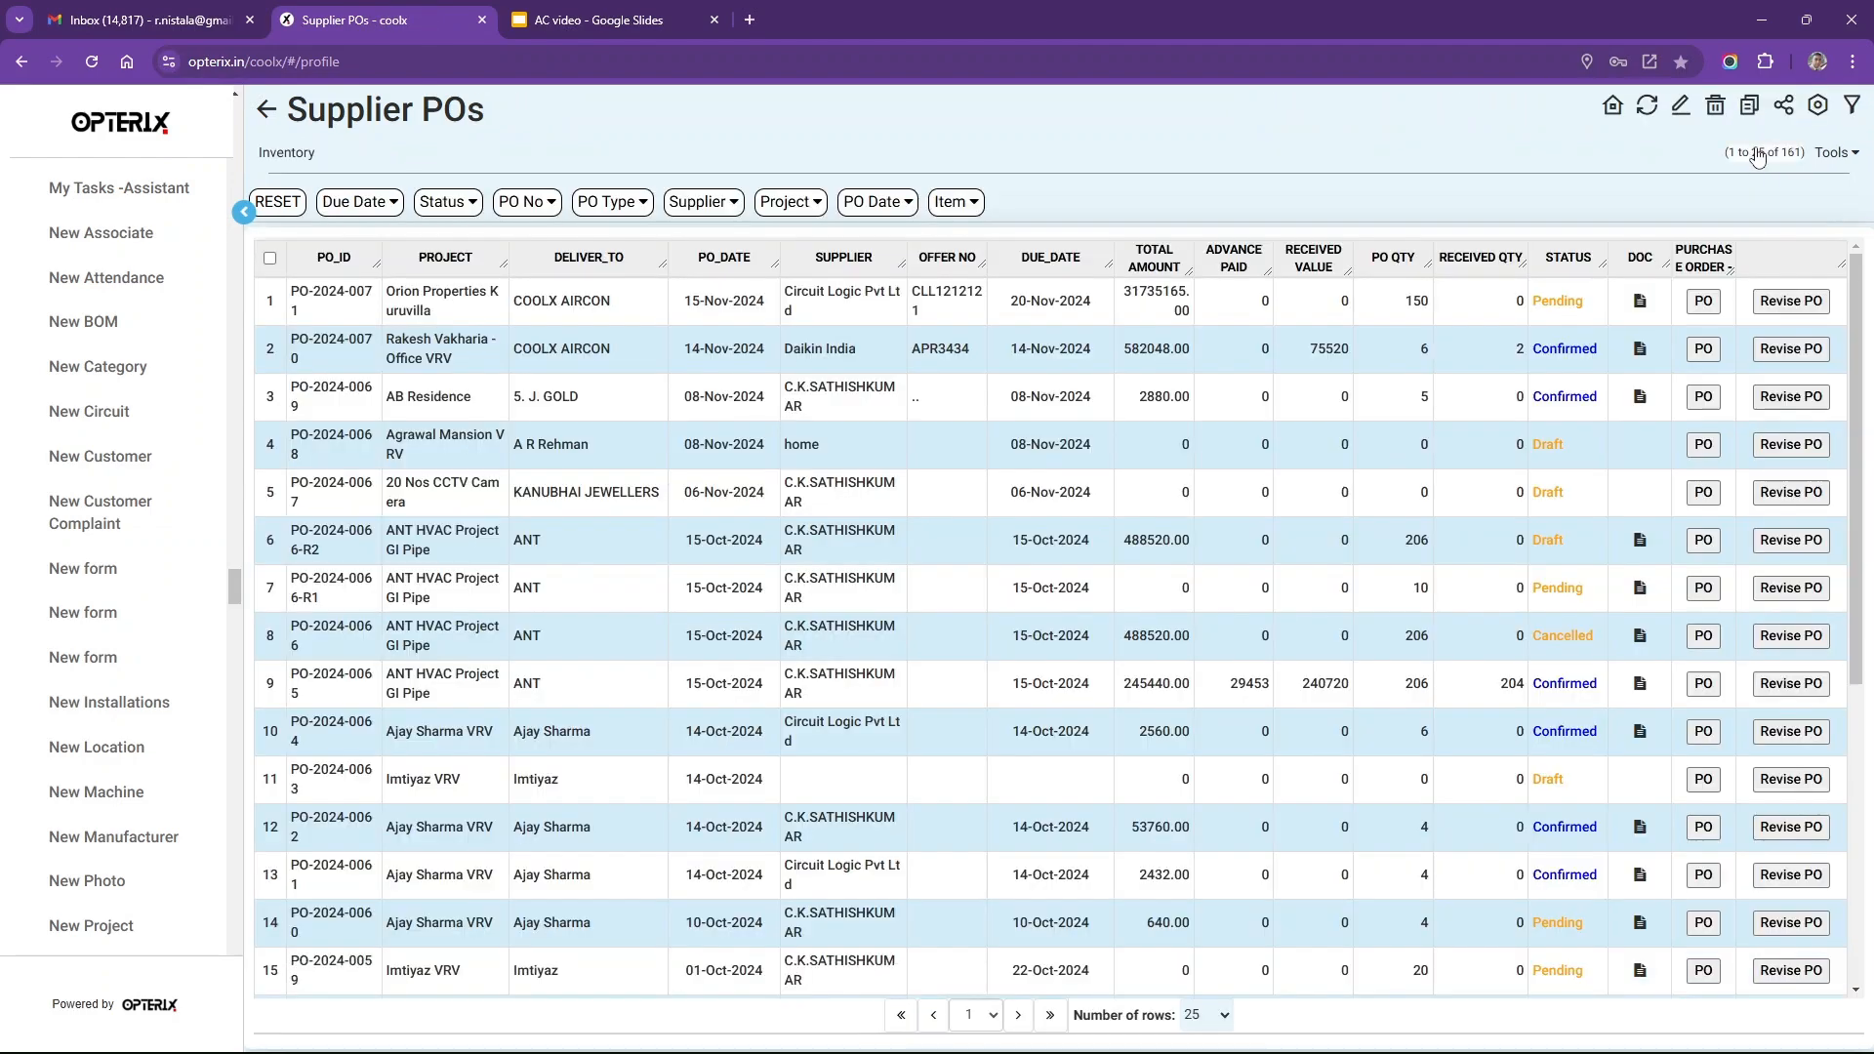
- View the purchase order document for Orion Properties Kuruvilla and its print preview, then return to the supplier POs list without printing
click(1640, 303)
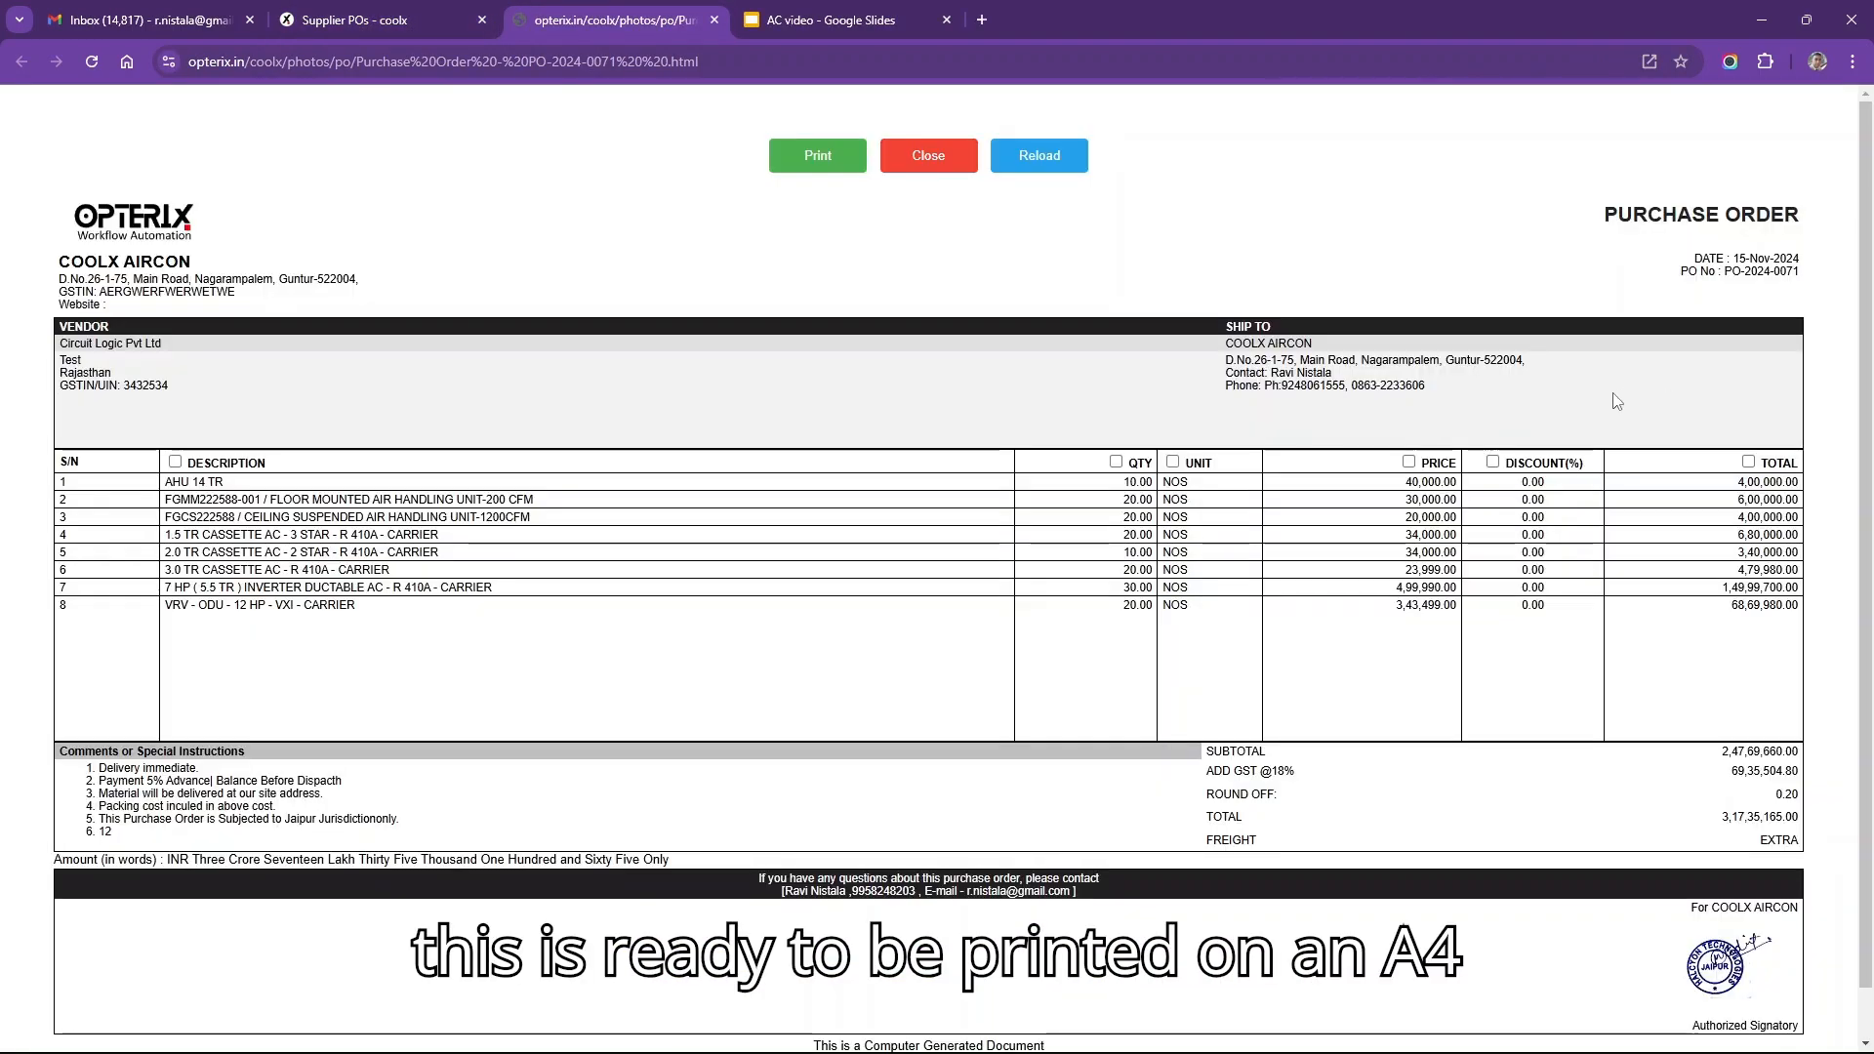
scroll(1872, 451, down, 1)
scroll(1872, 451, up, 1)
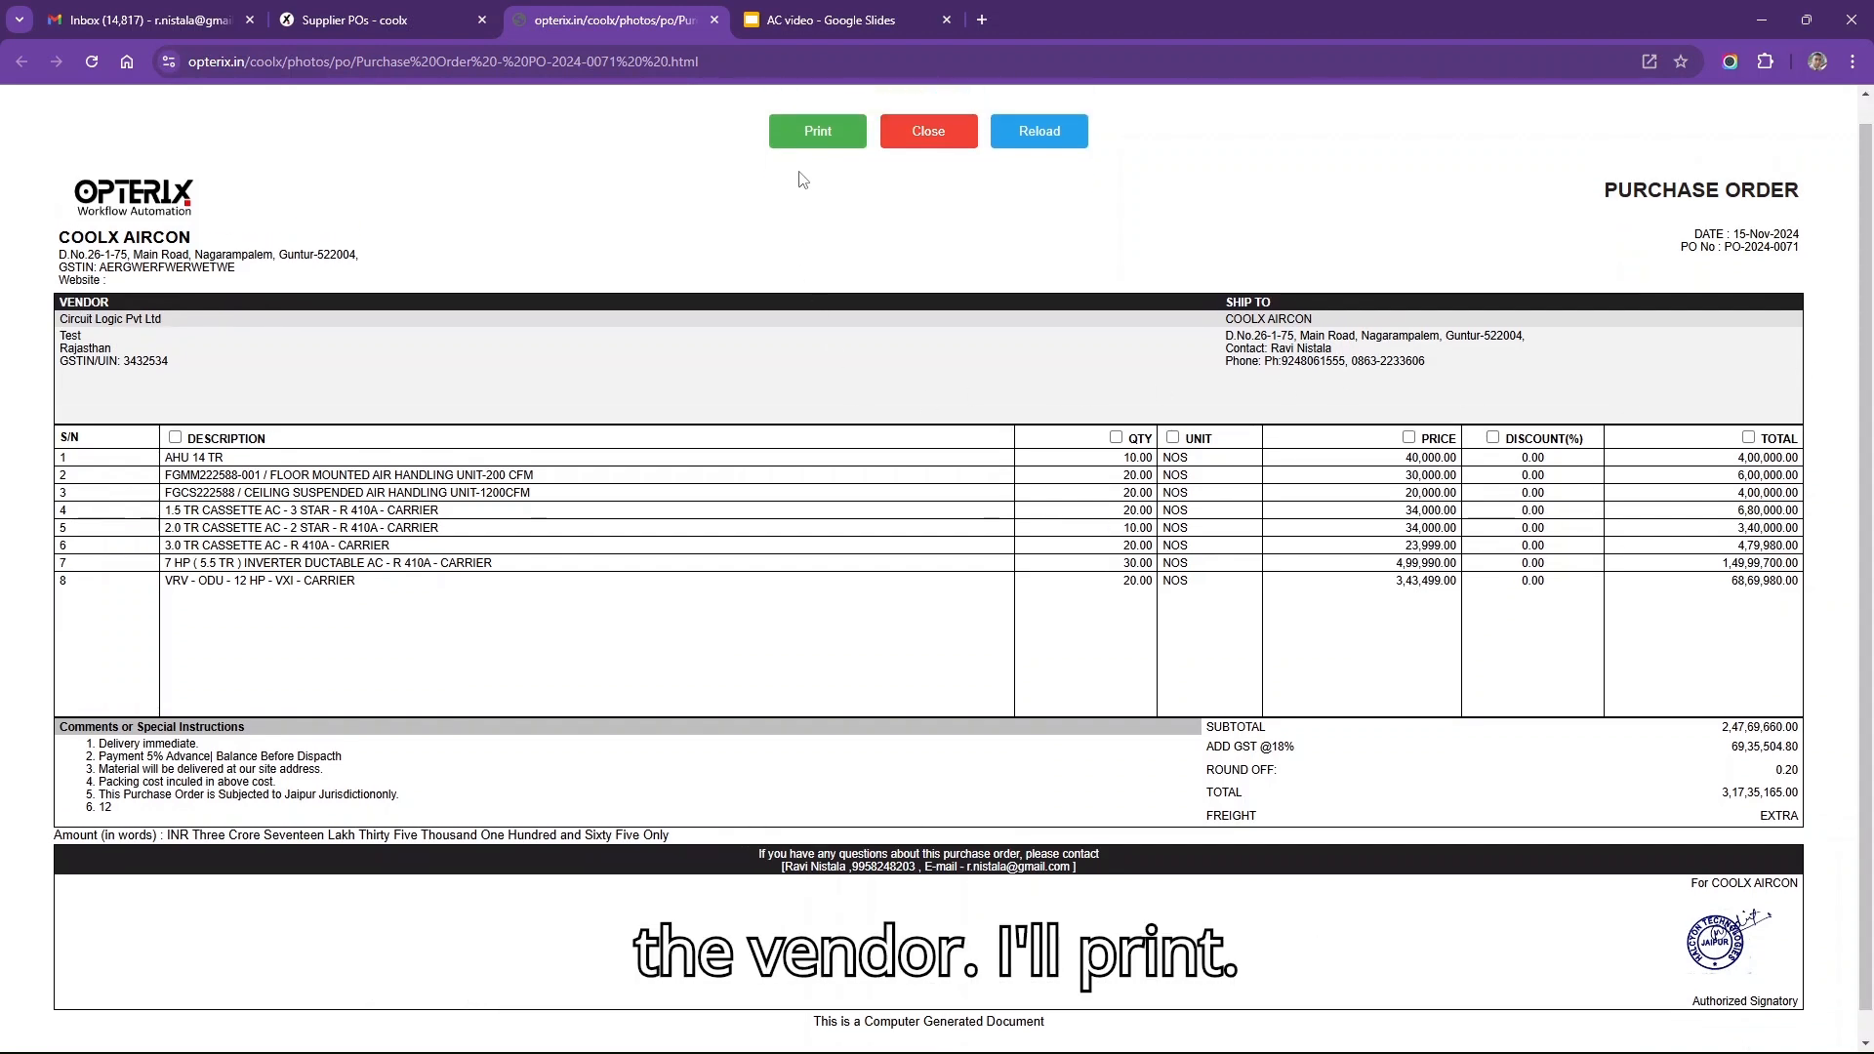
click(818, 133)
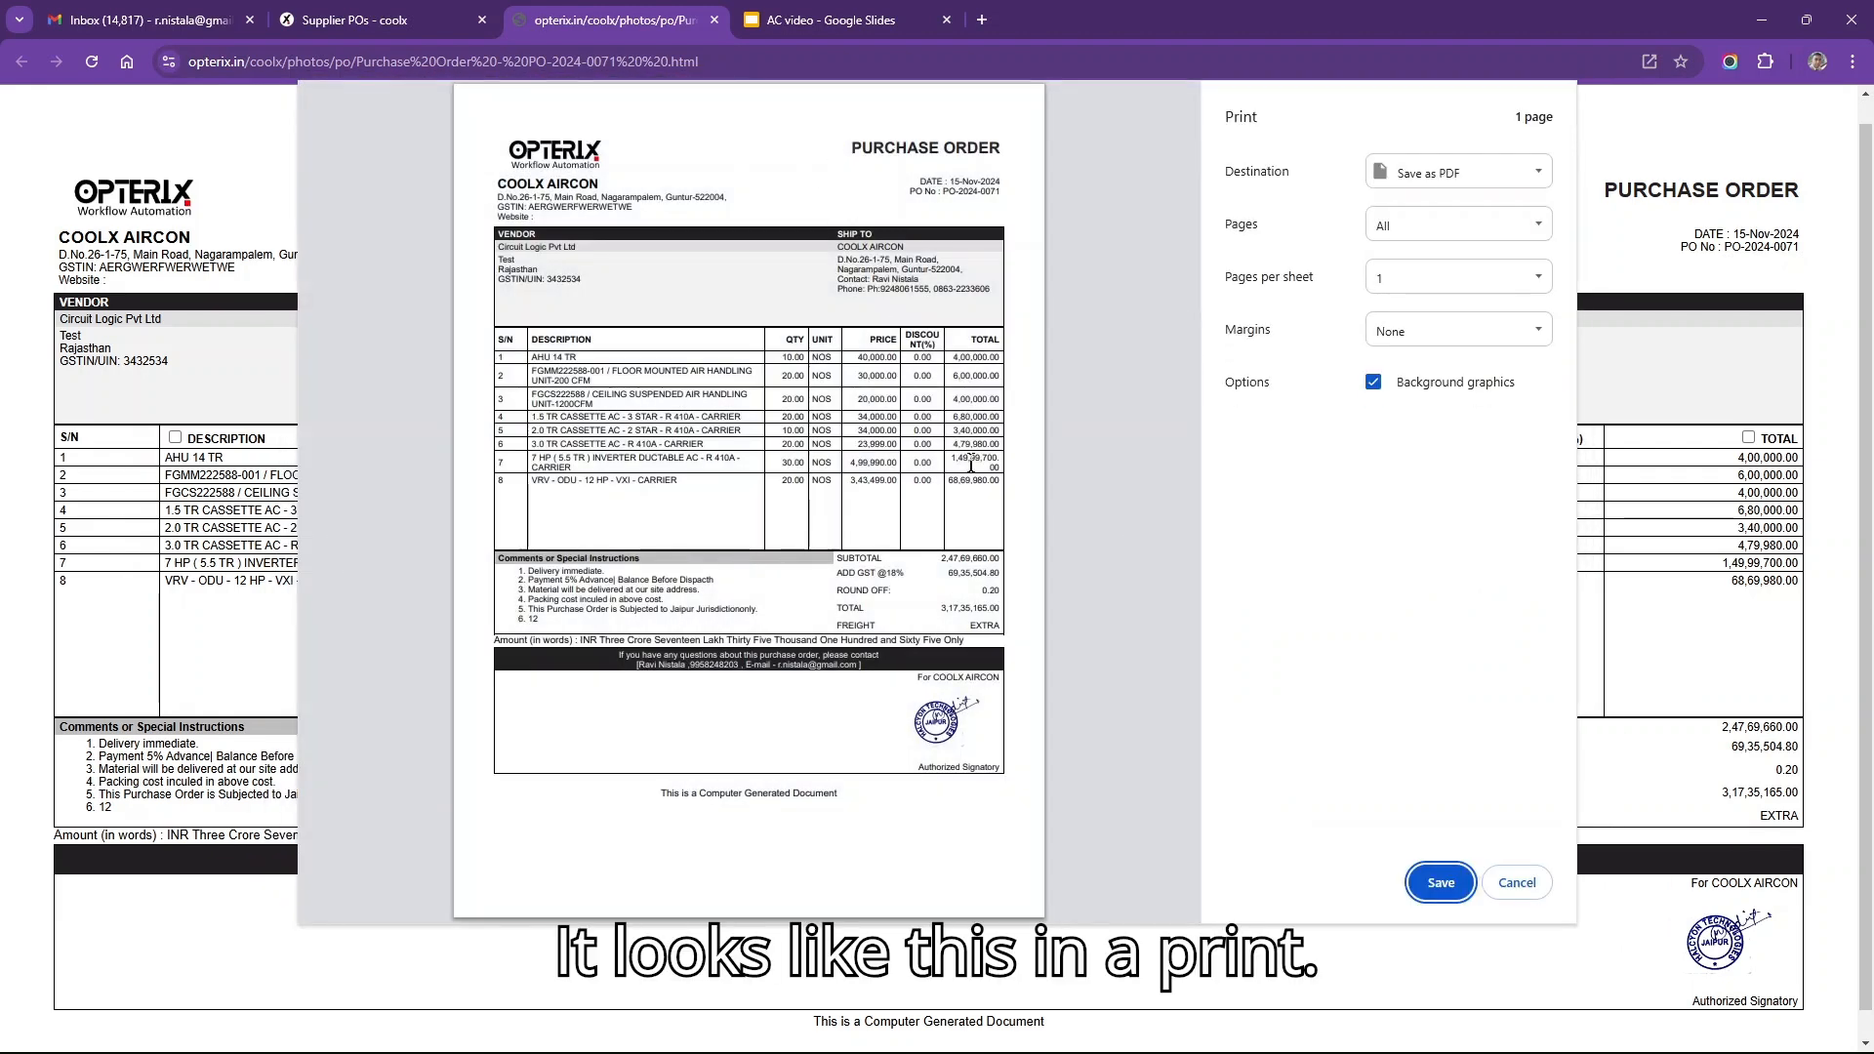
click(1533, 881)
click(356, 12)
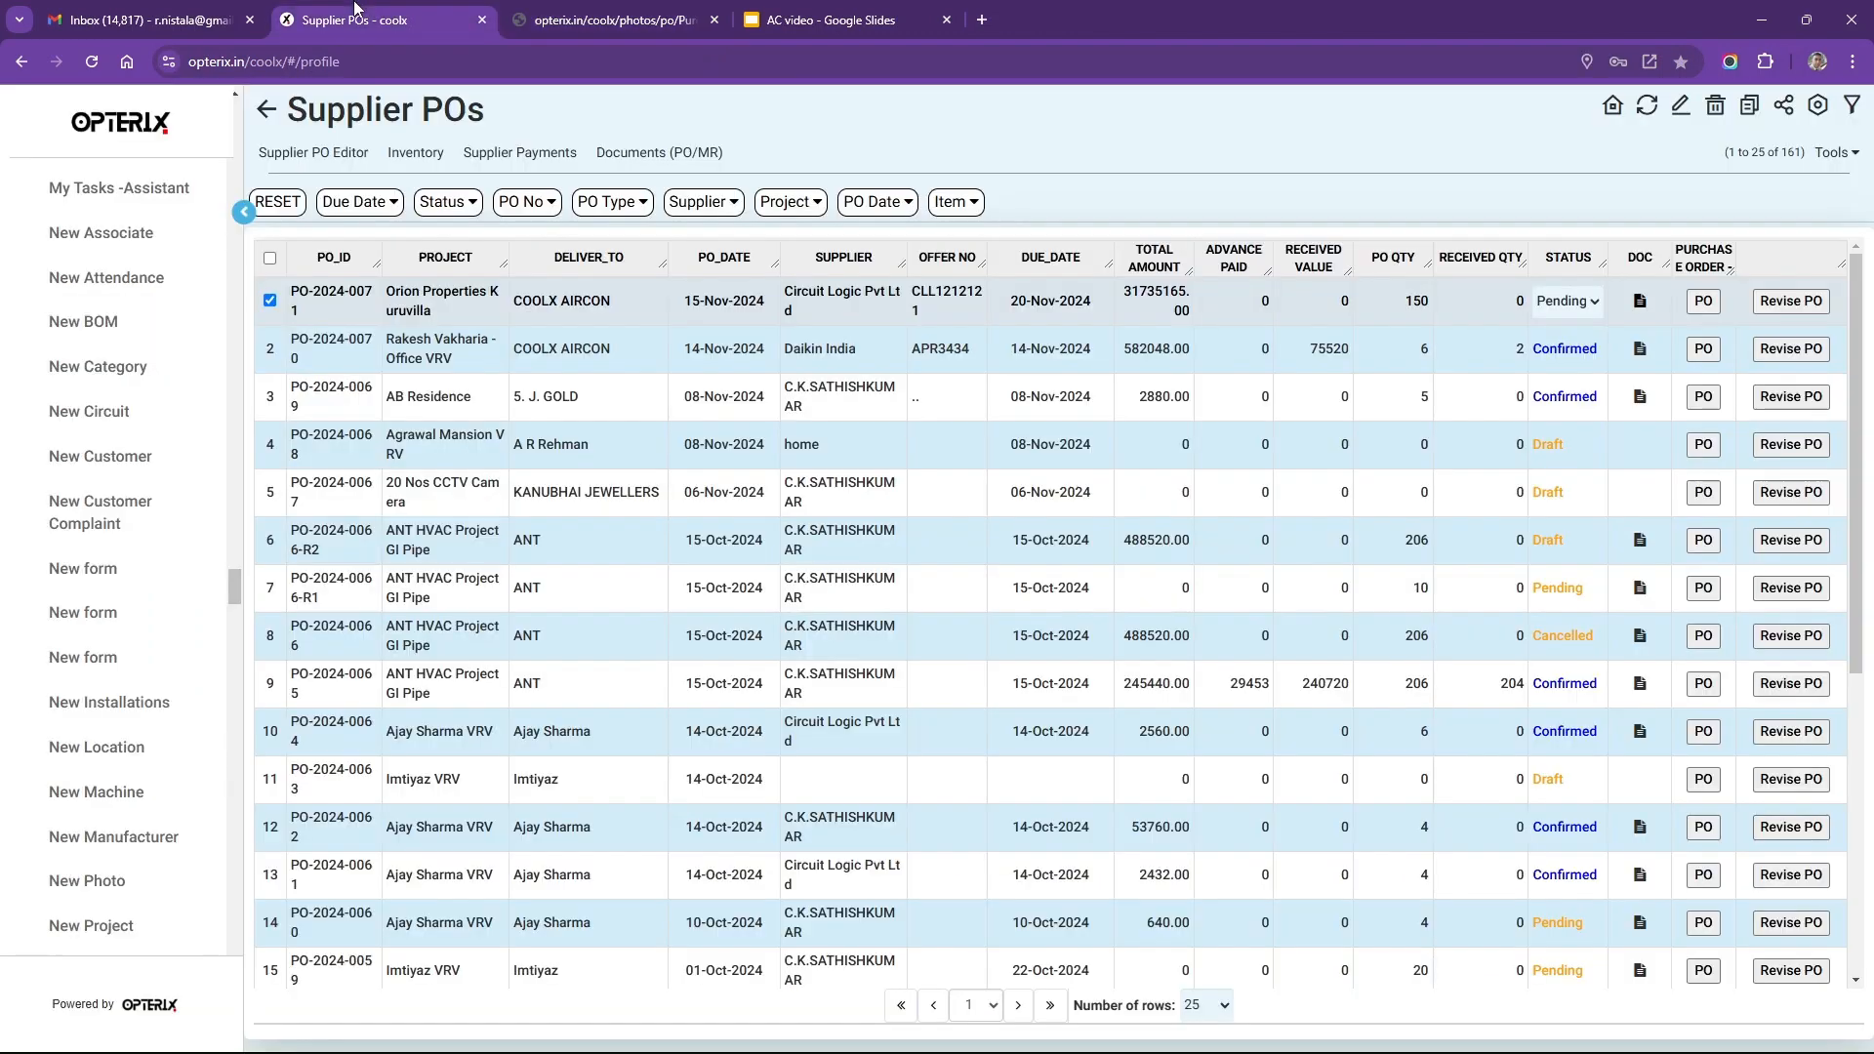